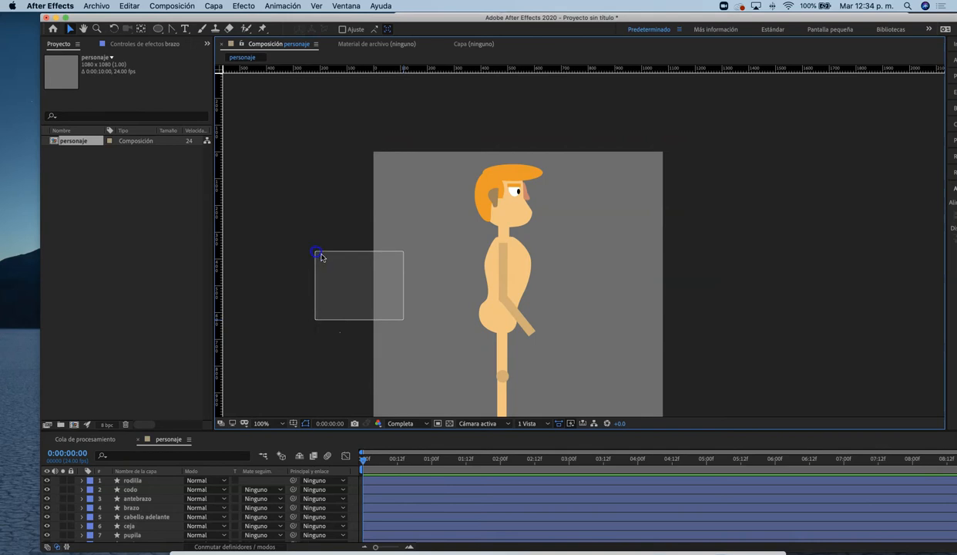
# - Examine the side-view character from head to feet, looking closely at the torso, arm, head and legs
pyautogui.moveTo(429, 267); pyautogui.dragTo(341, 230)
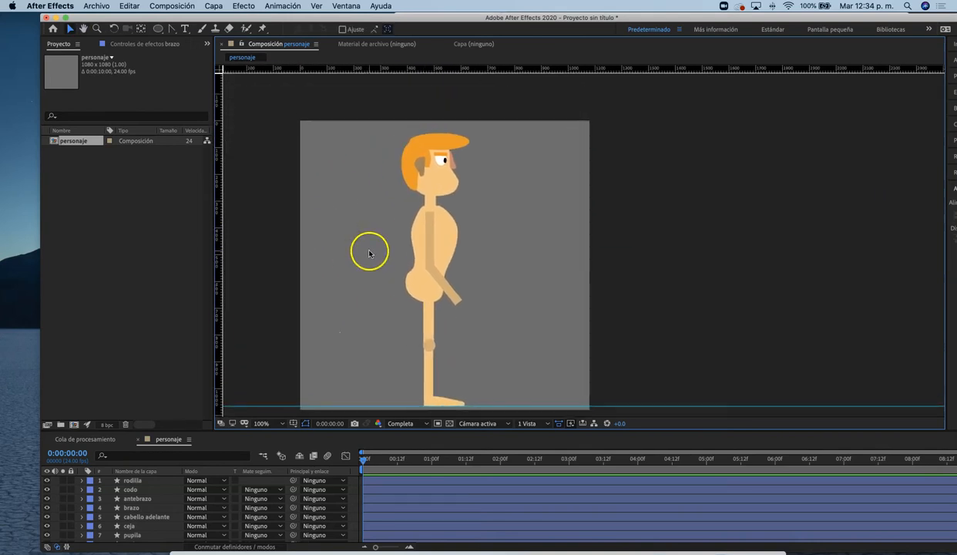
pyautogui.press('.')
pyautogui.moveTo(375, 252); pyautogui.dragTo(523, 271)
pyautogui.press('.')
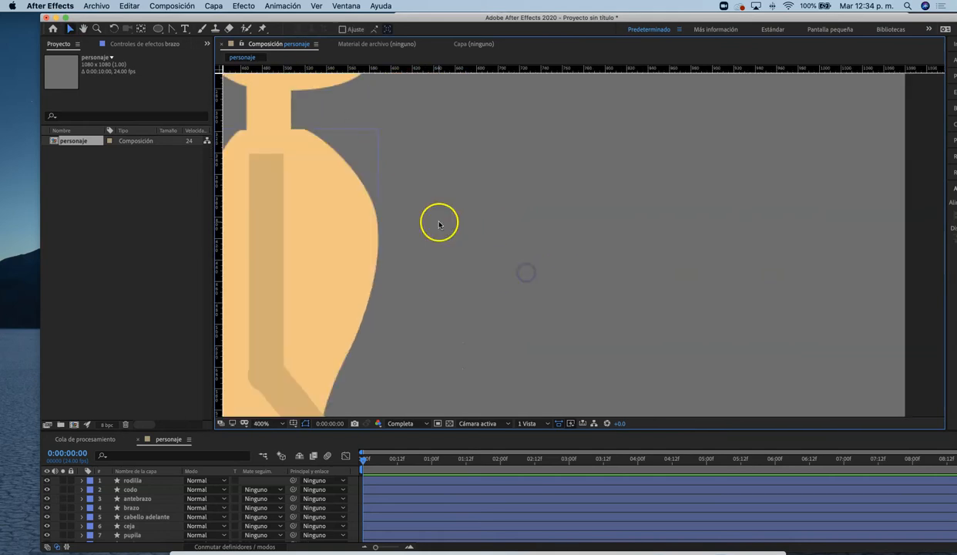
pyautogui.moveTo(438, 222); pyautogui.dragTo(638, 308)
pyautogui.moveTo(566, 162); pyautogui.dragTo(540, 273)
pyautogui.press(',')
pyautogui.press(',')
pyautogui.press('.')
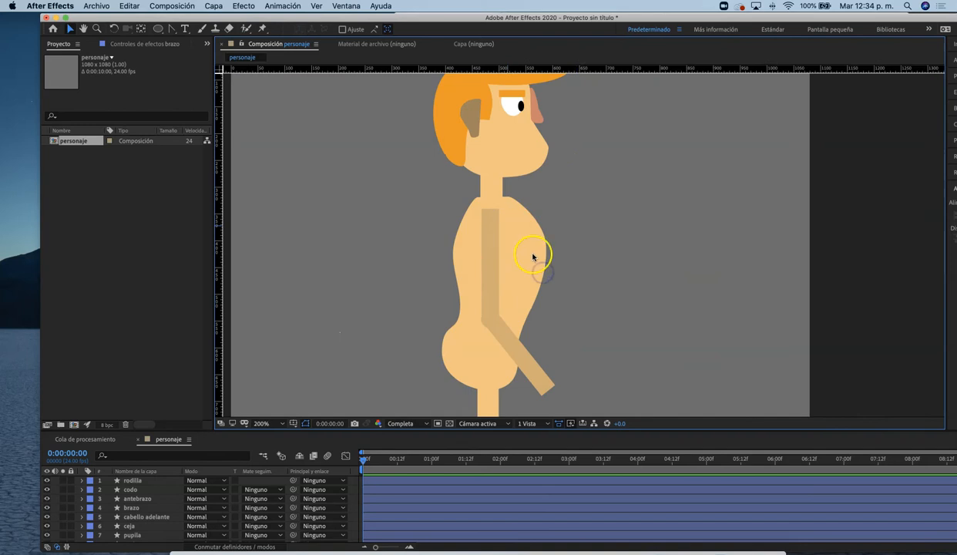
pyautogui.moveTo(595, 311); pyautogui.dragTo(585, 198)
pyautogui.moveTo(522, 360); pyautogui.dragTo(506, 393)
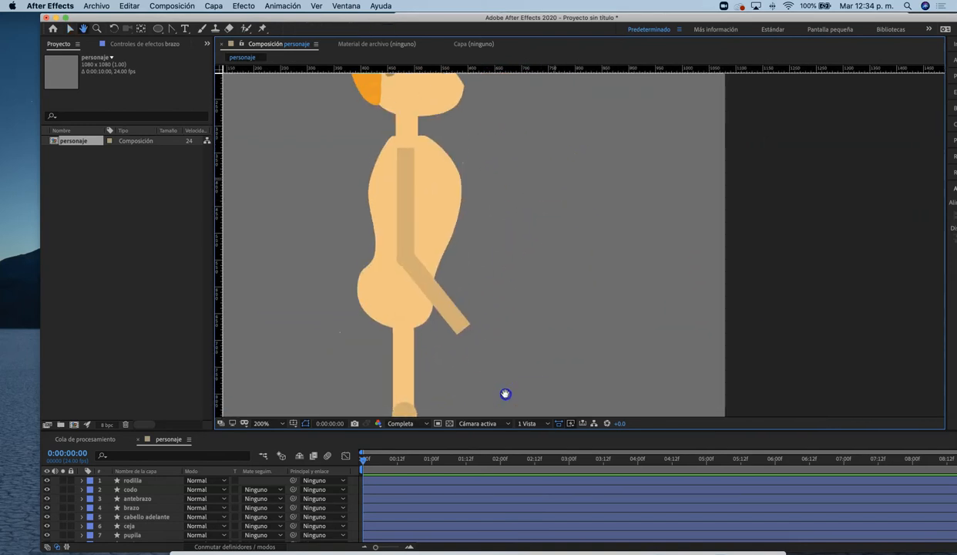
pyautogui.moveTo(540, 208); pyautogui.dragTo(553, 380)
pyautogui.moveTo(529, 347); pyautogui.dragTo(537, 354)
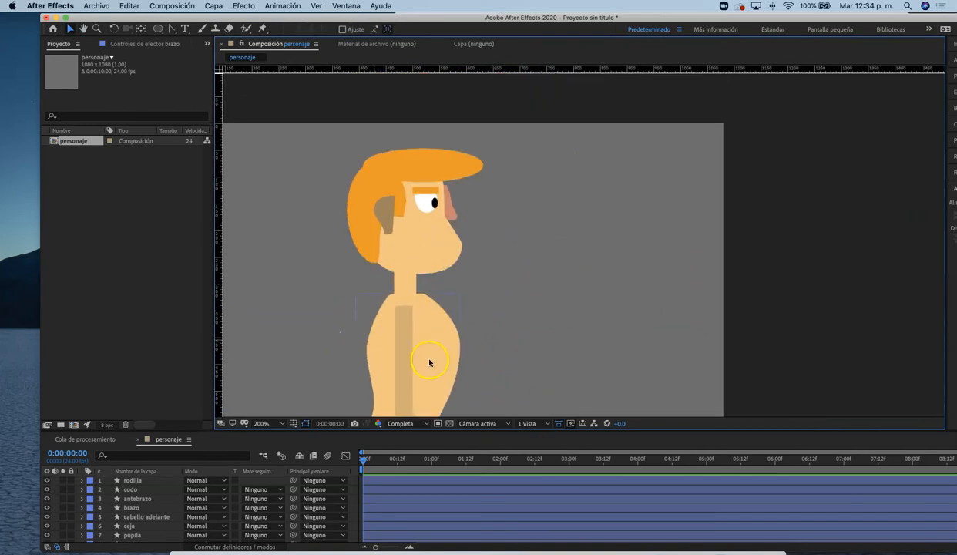
pyautogui.press(',')
pyautogui.moveTo(547, 275); pyautogui.dragTo(451, 236)
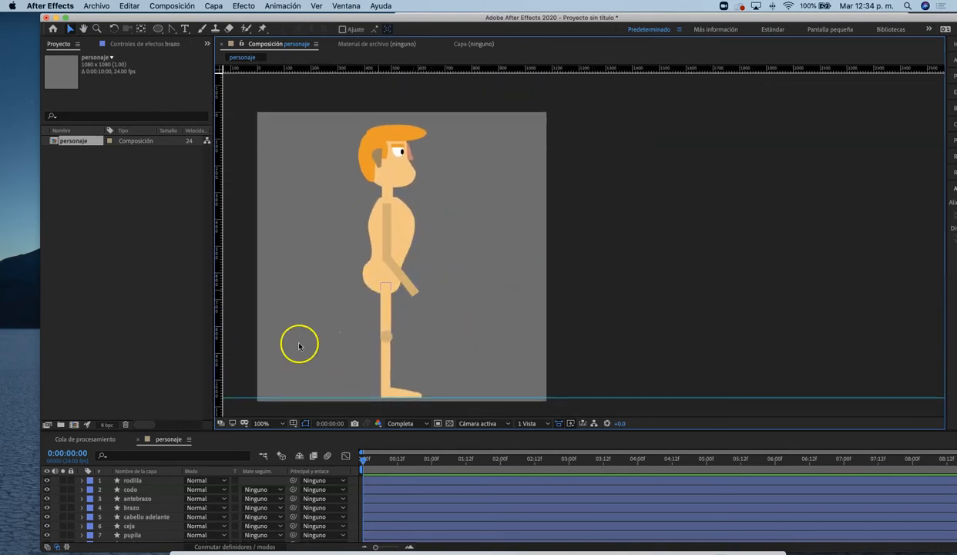
# - Enlarge the timeline area so that more of the character's layers are listed
pyautogui.scroll(-3, 139, 487)
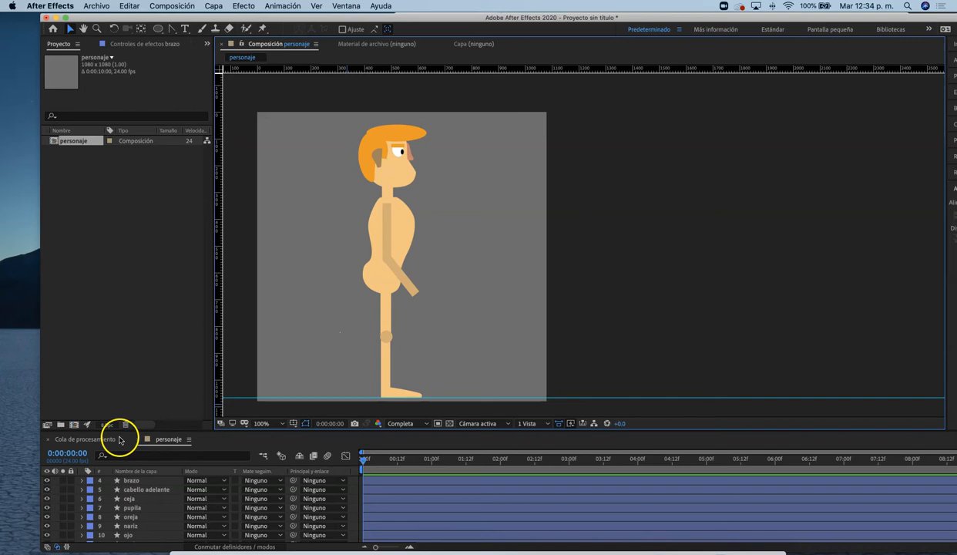
pyautogui.moveTo(123, 429); pyautogui.dragTo(138, 401)
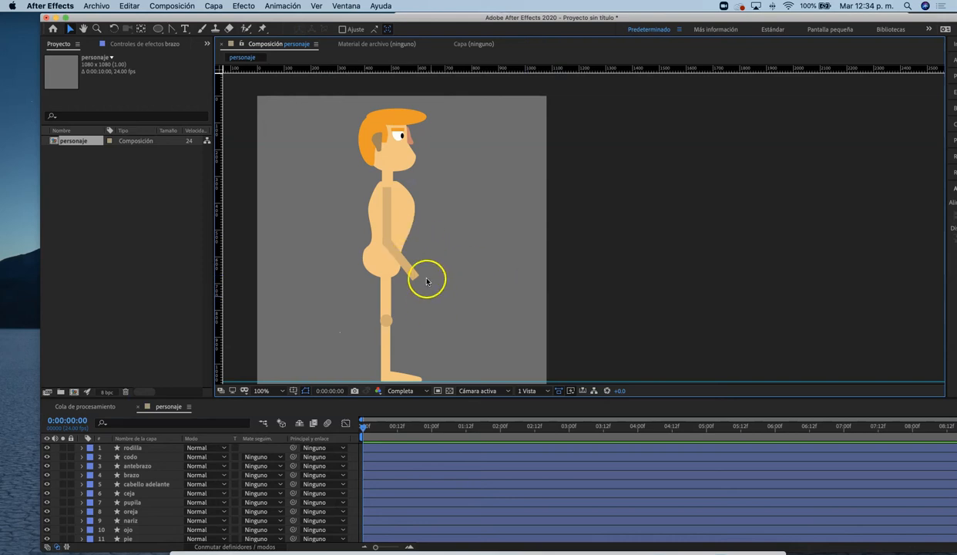
# - Change the torso shape's fill color to a dark navy blue
pyautogui.click(403, 225)
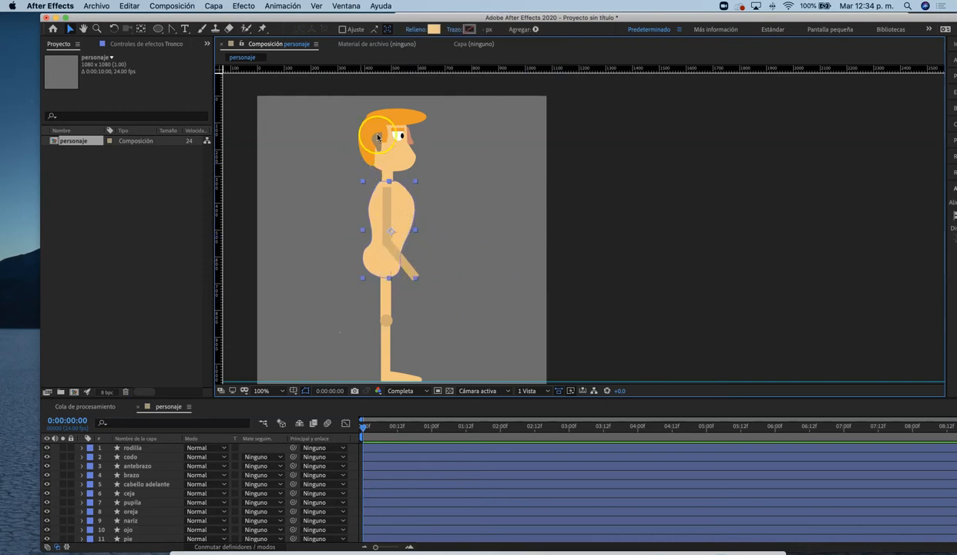
pyautogui.click(432, 28)
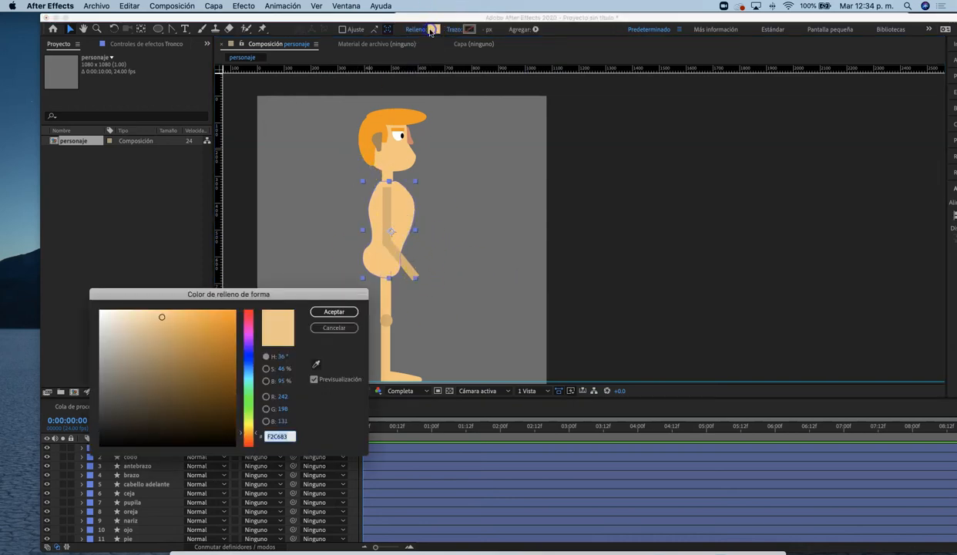
pyautogui.click(248, 358)
pyautogui.moveTo(187, 382)
pyautogui.mouseDown()
pyautogui.moveTo(146, 398)
pyautogui.moveTo(159, 405)
pyautogui.mouseUp()
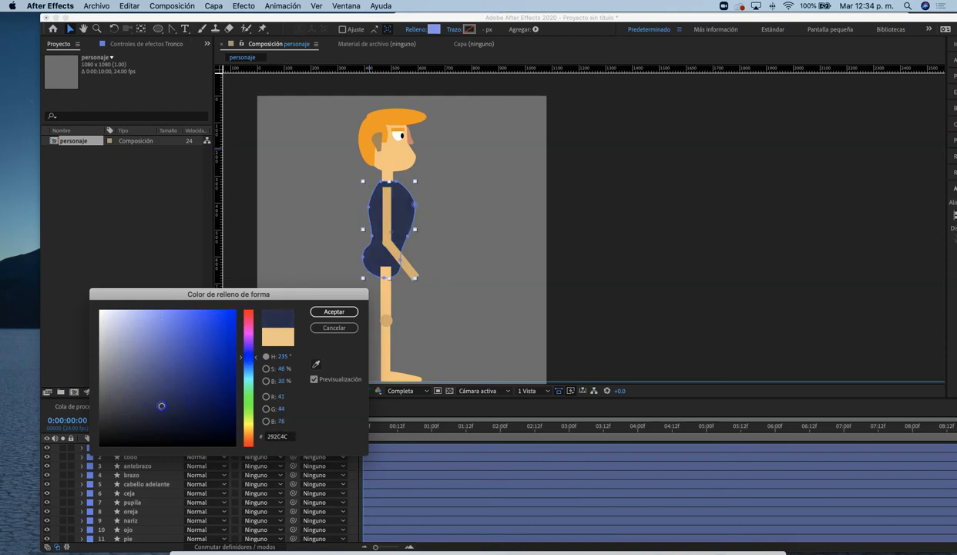
pyautogui.click(333, 311)
pyautogui.click(527, 273)
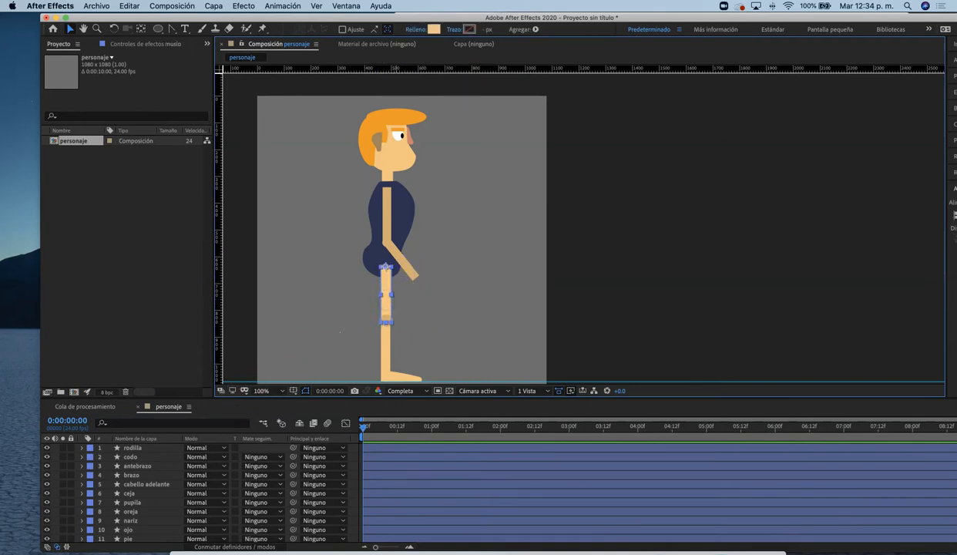
# - Set the thigh's fill to a near-black blue, hex 141725, starting from the torso's sampled color
pyautogui.click(433, 29)
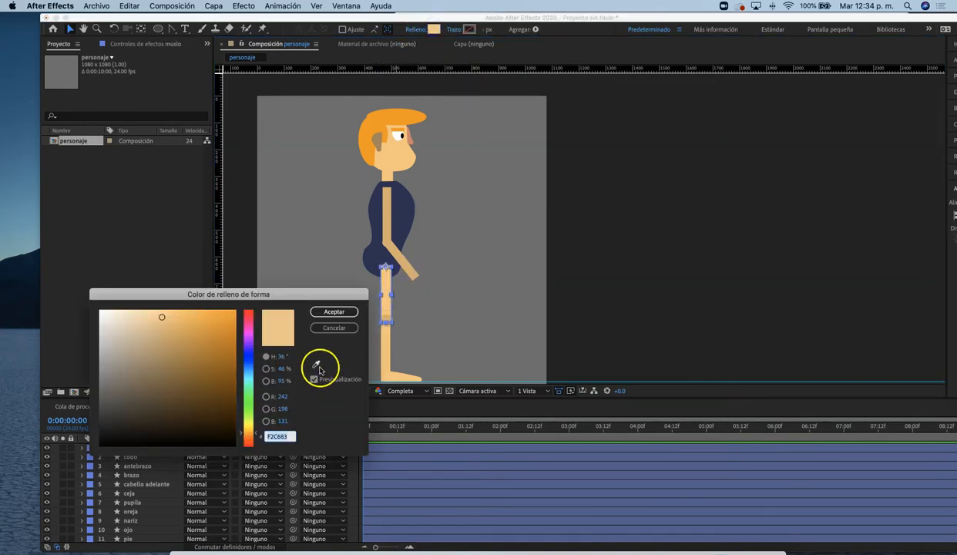
pyautogui.click(316, 364)
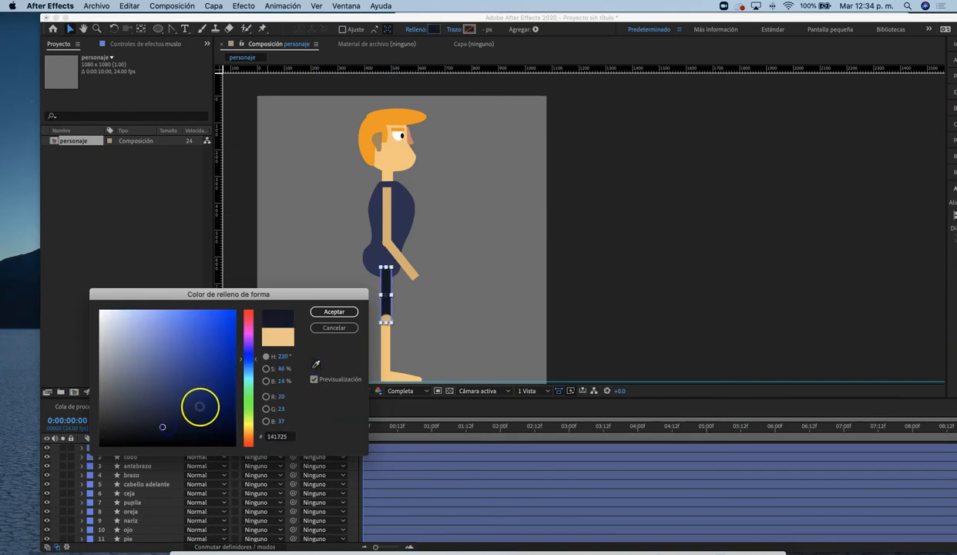
pyautogui.click(334, 311)
# - Fill the lower leg with the thigh's near-black blue by sampling it with the eyedropper
pyautogui.click(388, 350)
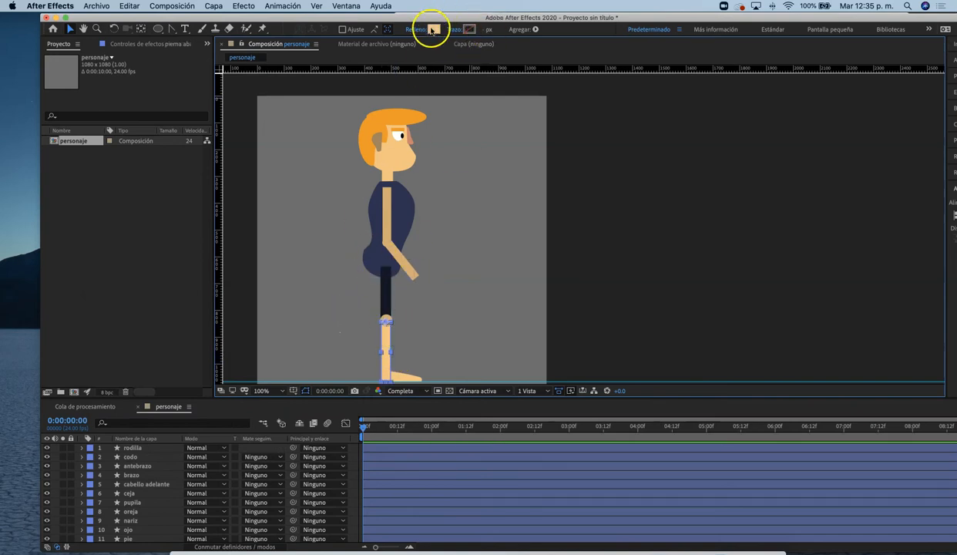
pyautogui.click(428, 30)
pyautogui.click(316, 364)
pyautogui.click(384, 316)
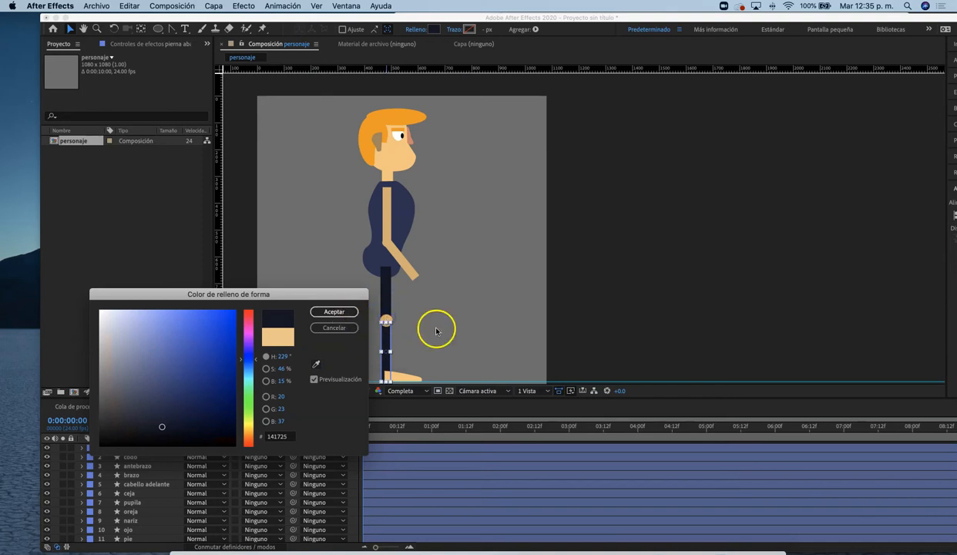
pyautogui.click(334, 311)
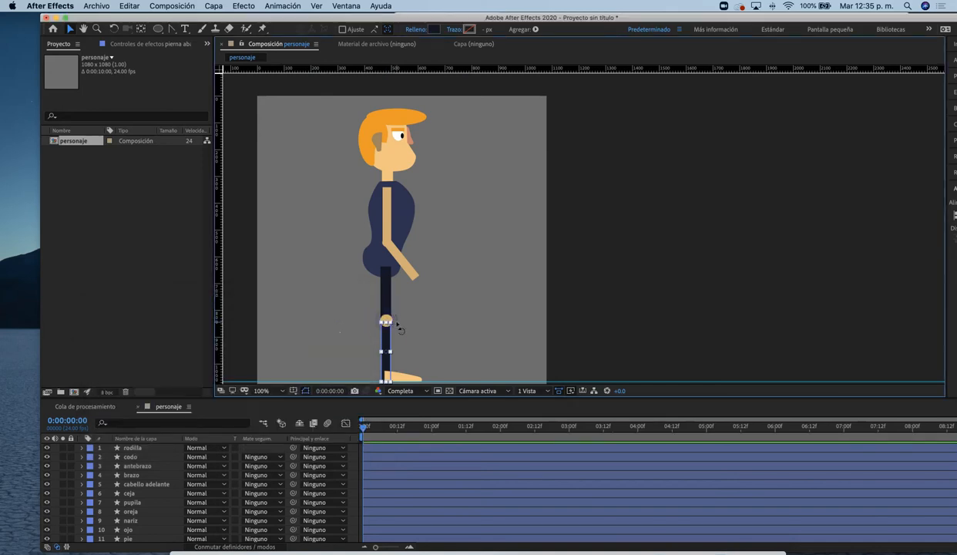
# - Recolor the knee circle with the near-black blue sampled from the leg, leaving nothing selected
pyautogui.click(389, 324)
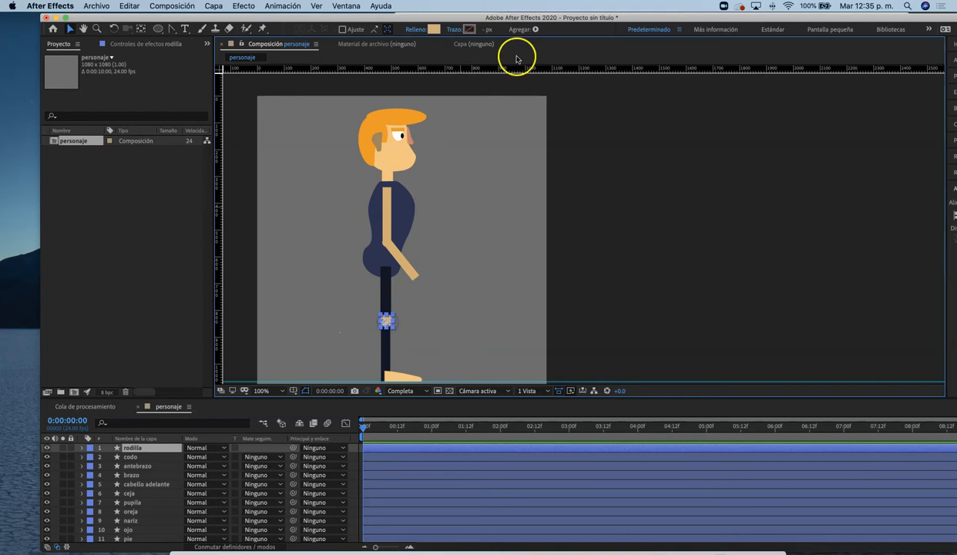
pyautogui.click(435, 29)
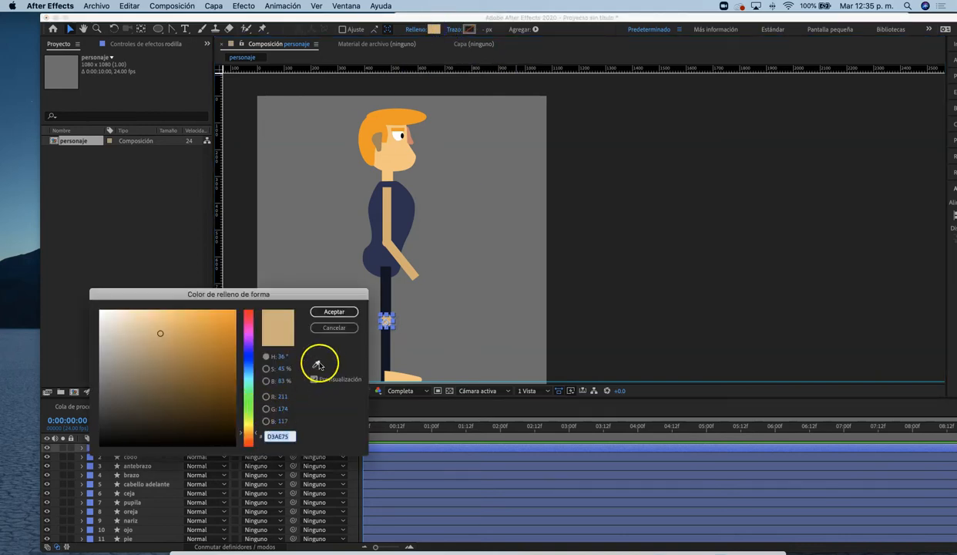
pyautogui.click(317, 364)
pyautogui.click(385, 278)
pyautogui.click(316, 312)
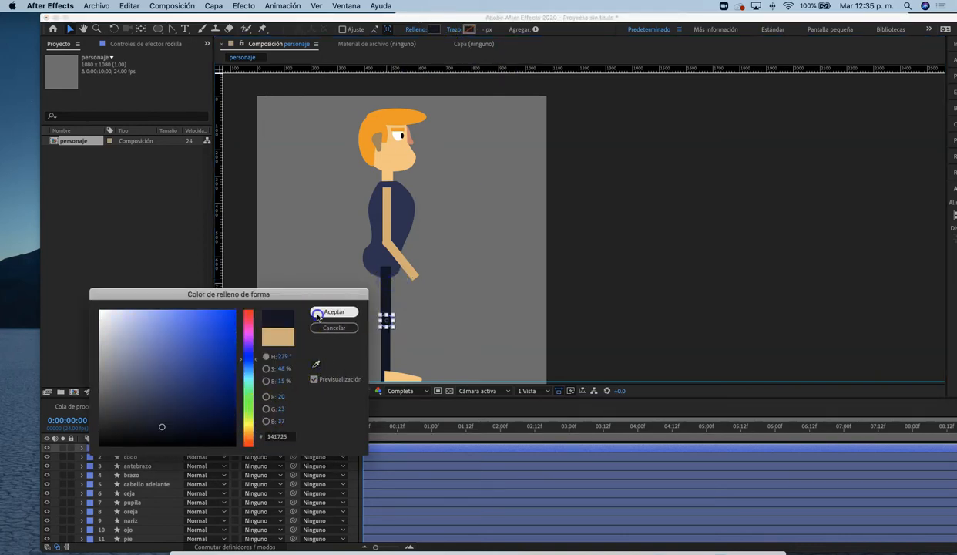
pyautogui.click(462, 311)
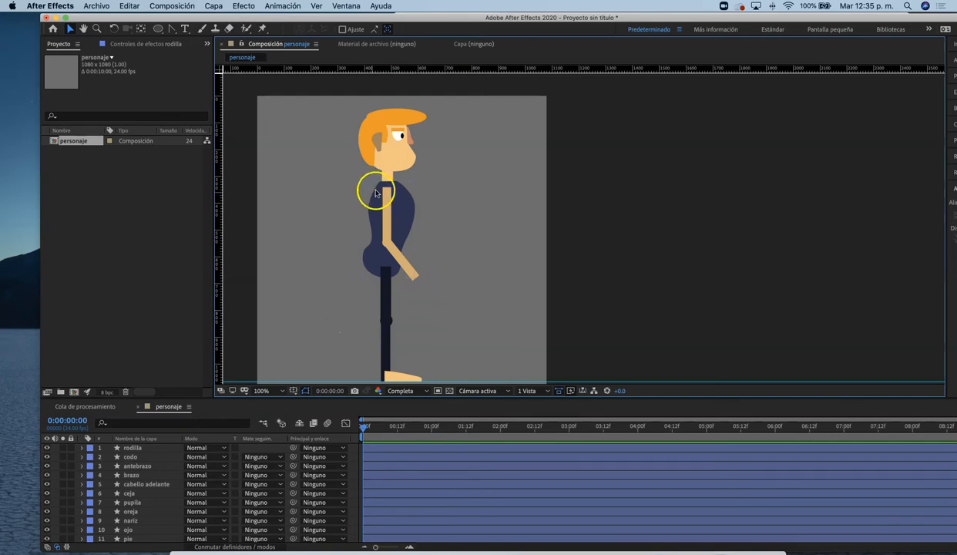
# - Fill the upper arm (brazo) with the torso's sampled navy, darkened slightly so the arm stands out from the body
pyautogui.click(388, 212)
pyautogui.press('.')
pyautogui.press('.')
pyautogui.press('space')
pyautogui.moveTo(328, 235)
pyautogui.mouseDown()
pyautogui.moveTo(465, 265)
pyautogui.moveTo(915, 312)
pyautogui.mouseUp()
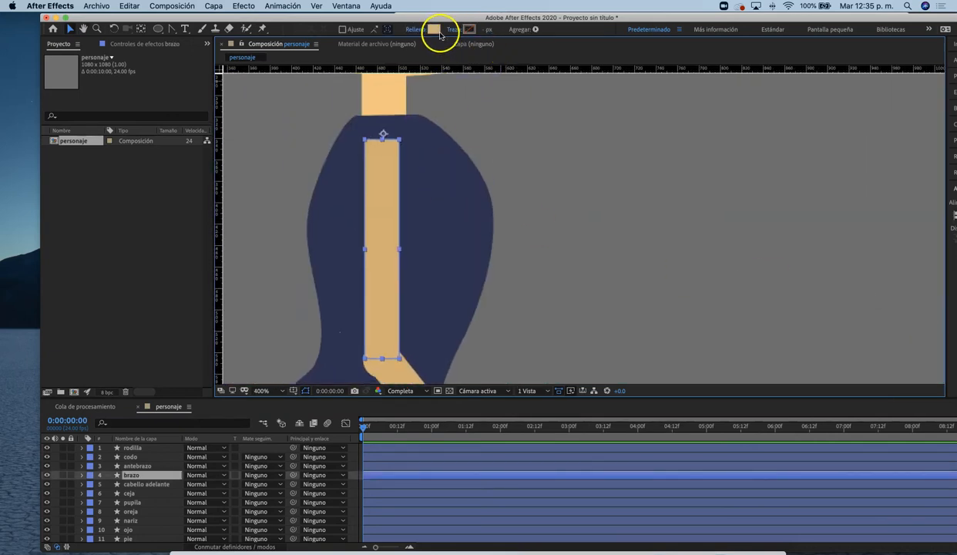
pyautogui.click(436, 31)
pyautogui.click(315, 364)
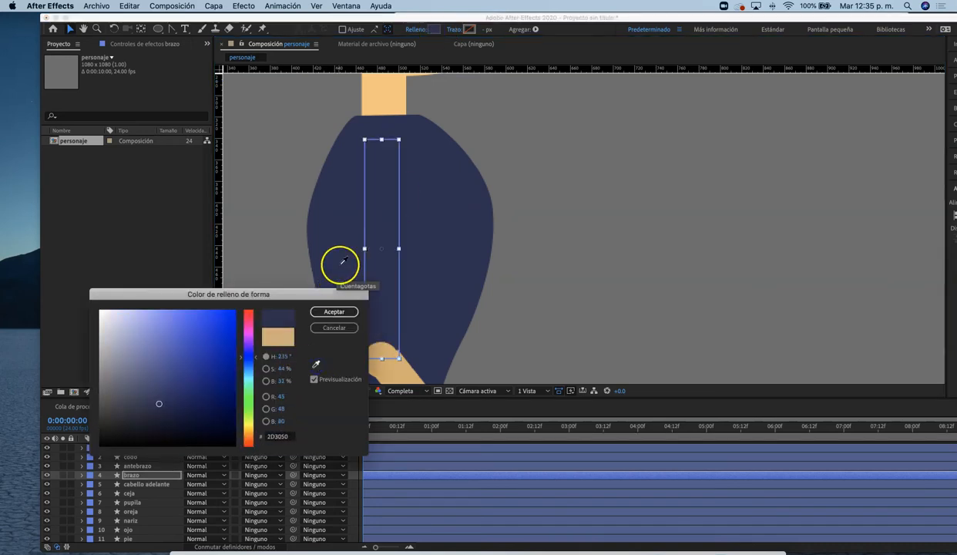
pyautogui.click(343, 248)
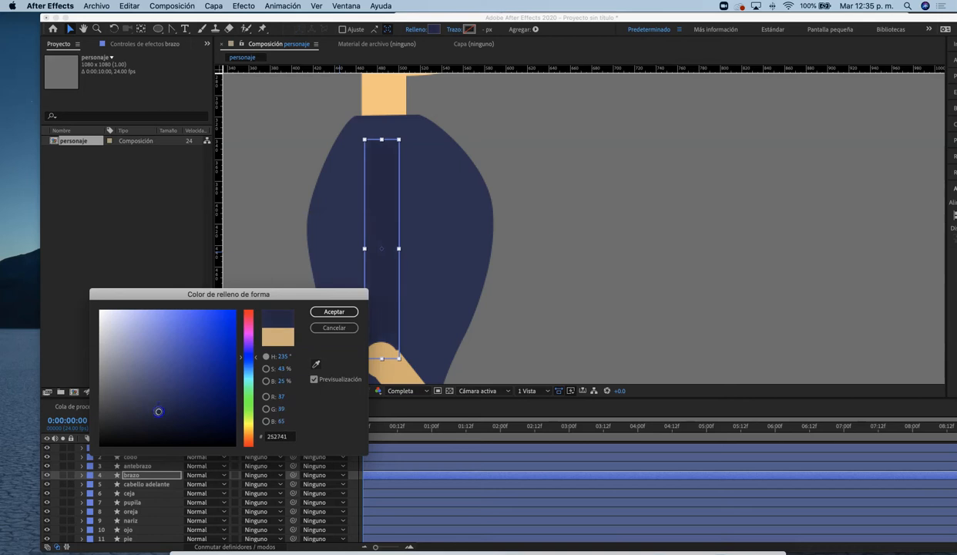
pyautogui.click(324, 313)
# - Fill the forearm (antebrazo) with the darker navy sampled from the upper arm
pyautogui.click(405, 372)
pyautogui.moveTo(512, 186); pyautogui.dragTo(507, 168)
pyautogui.click(434, 29)
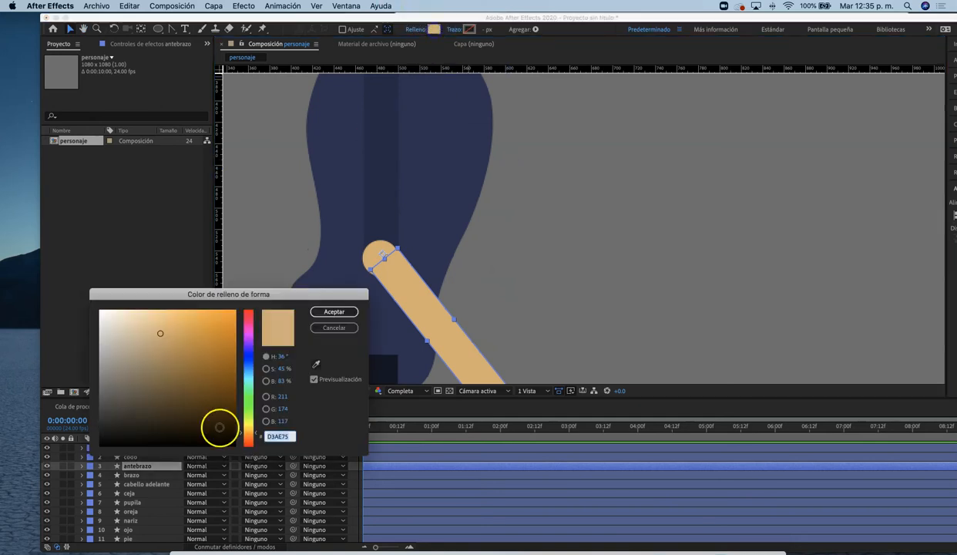
pyautogui.click(315, 363)
pyautogui.click(385, 210)
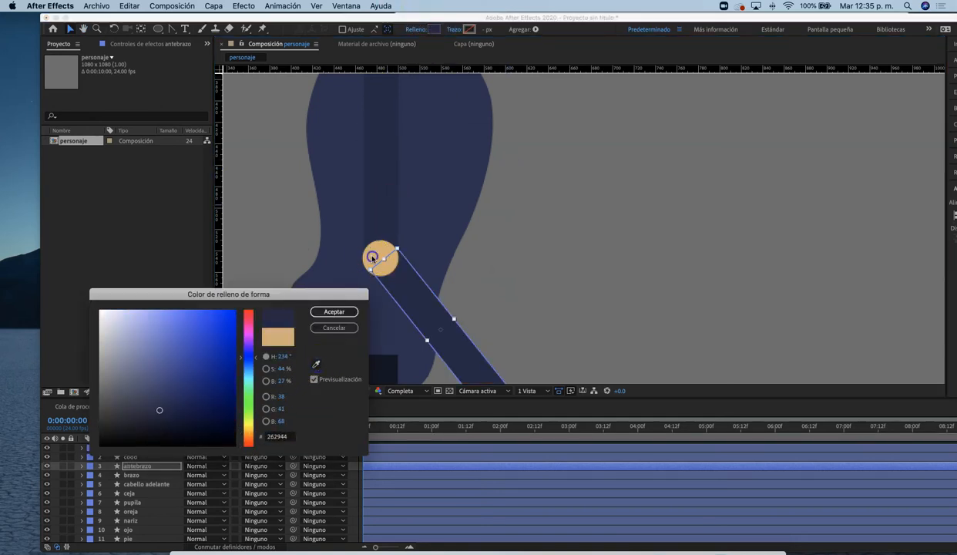
pyautogui.click(334, 311)
# - Fill the elbow circle (codo) with the arm's sampled dark navy, leaving nothing selected and the whole character in view
pyautogui.click(378, 257)
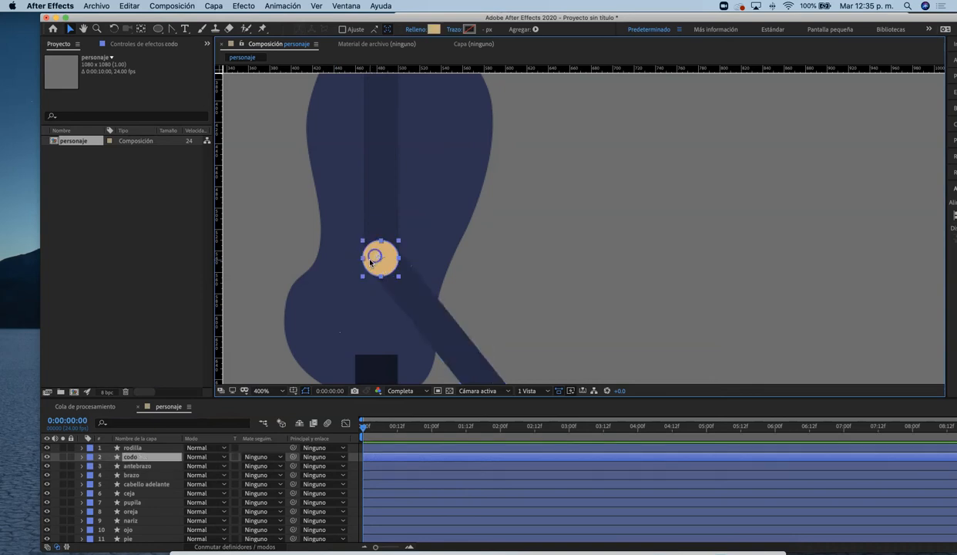
pyautogui.click(435, 37)
pyautogui.click(315, 363)
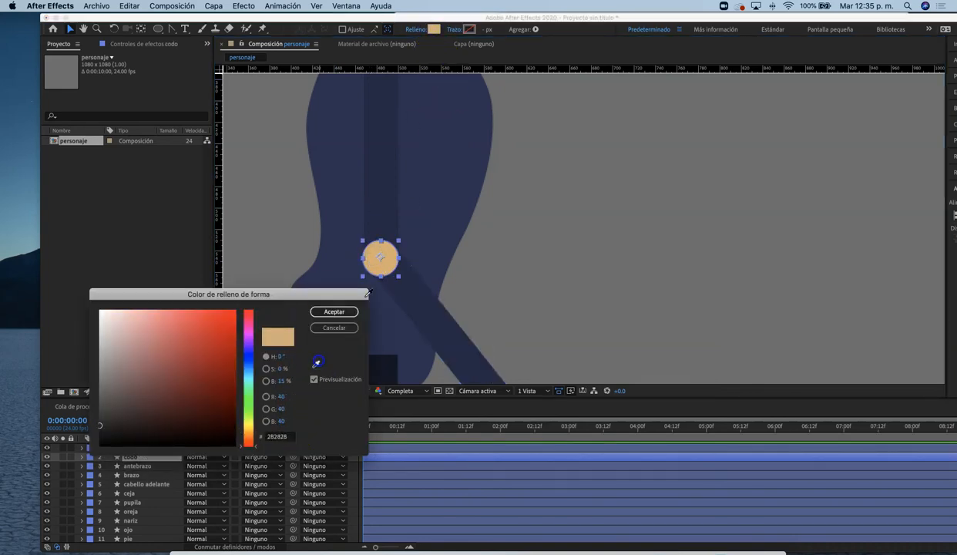
pyautogui.click(330, 312)
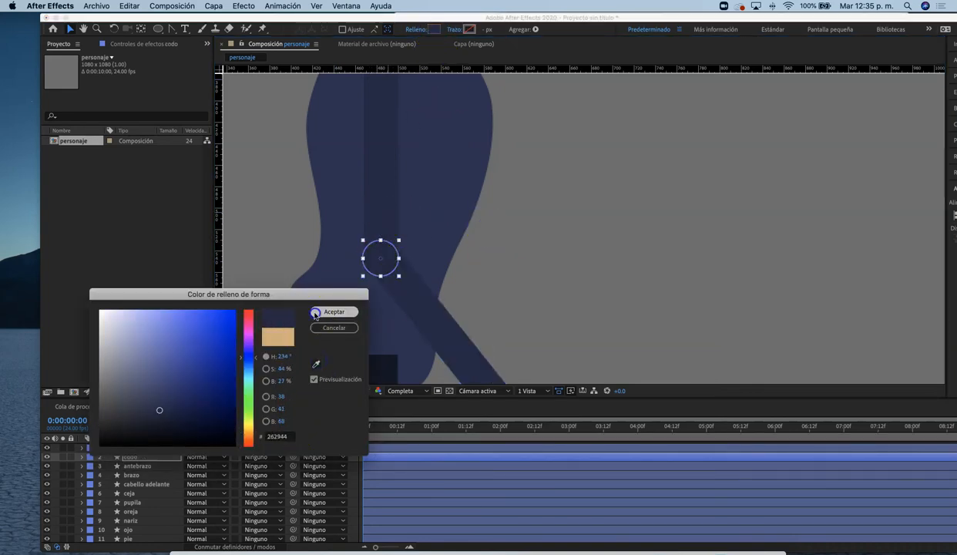
pyautogui.click(298, 280)
pyautogui.scroll(-2, 292, 278)
pyautogui.click(591, 290)
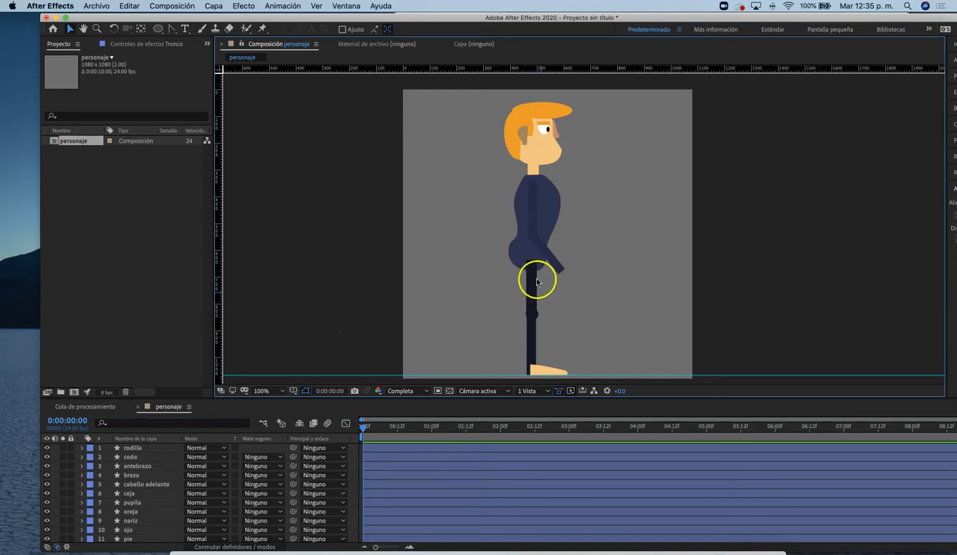
# - Draw a wide dark navy rectangle over the character's hips and forearm as a new shape layer
pyautogui.scroll(4, 471, 290)
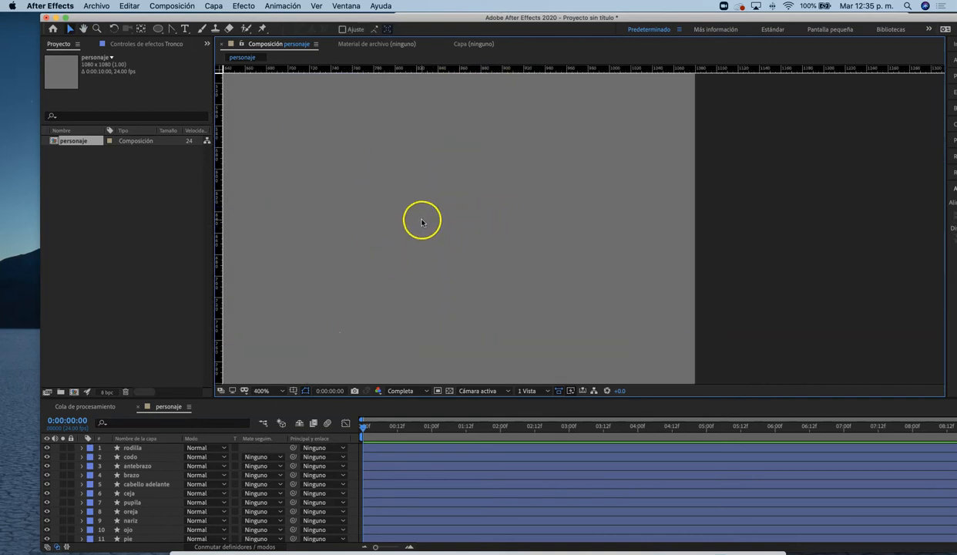
pyautogui.moveTo(408, 234); pyautogui.dragTo(670, 271)
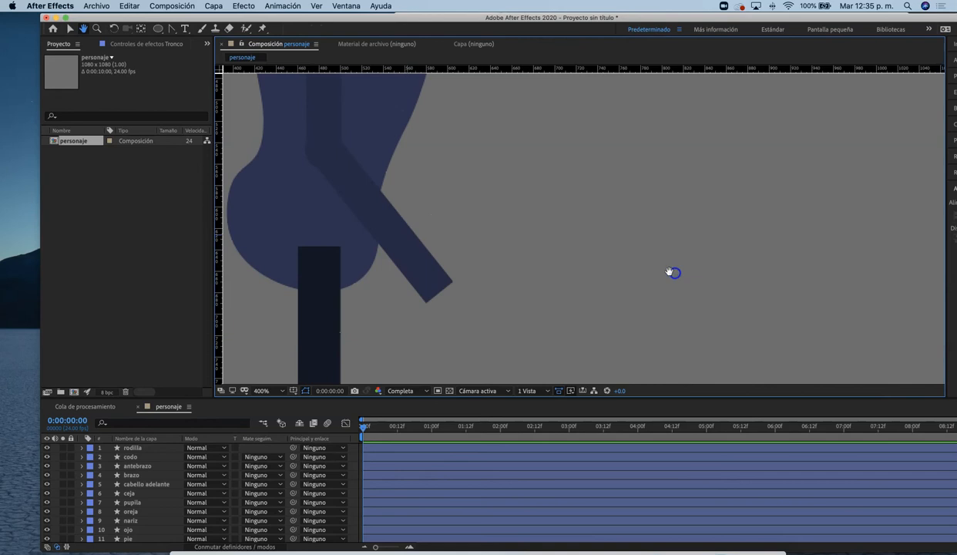
pyautogui.moveTo(489, 213); pyautogui.dragTo(600, 241)
pyautogui.scroll(-1, 583, 248)
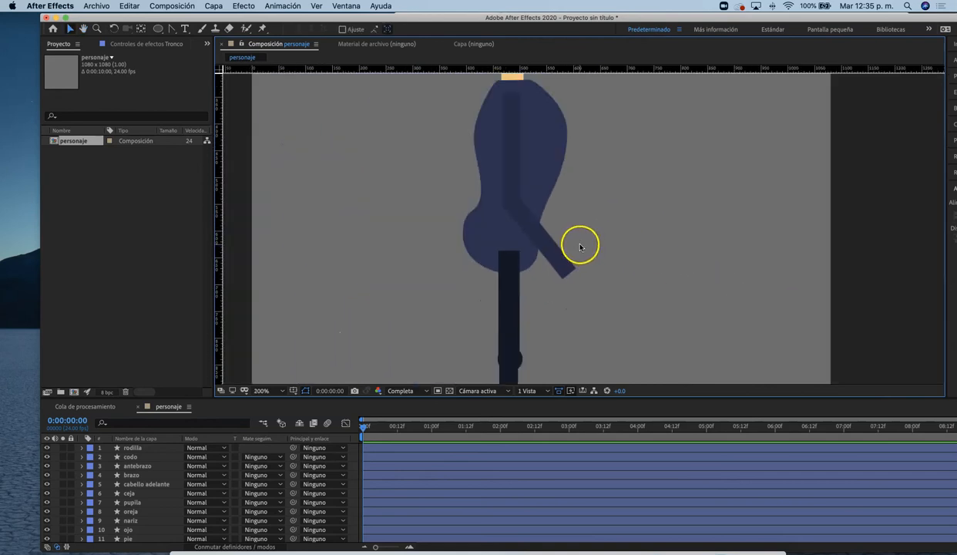
pyautogui.click(160, 29)
pyautogui.click(161, 32)
pyautogui.click(192, 31)
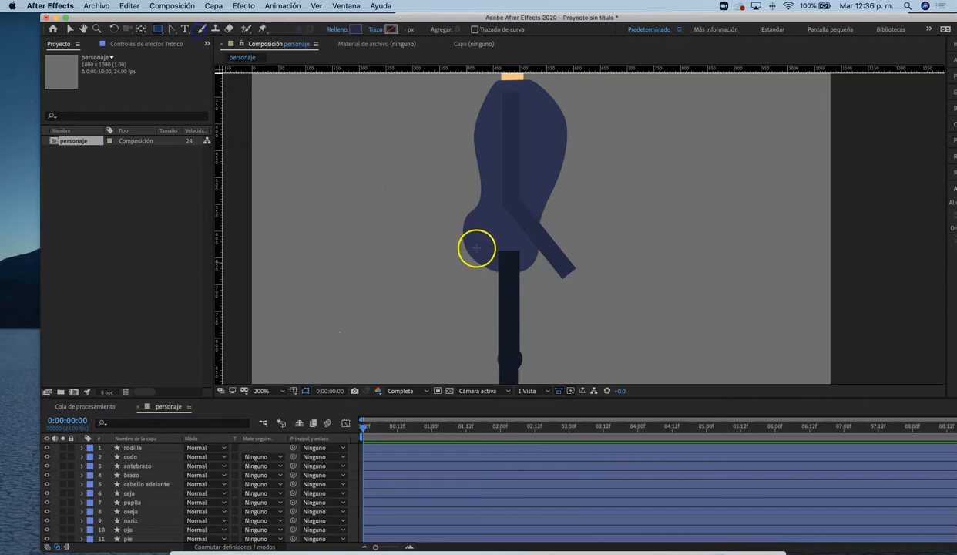
pyautogui.moveTo(445, 209)
pyautogui.mouseDown()
pyautogui.moveTo(502, 279)
pyautogui.moveTo(596, 286)
pyautogui.mouseUp()
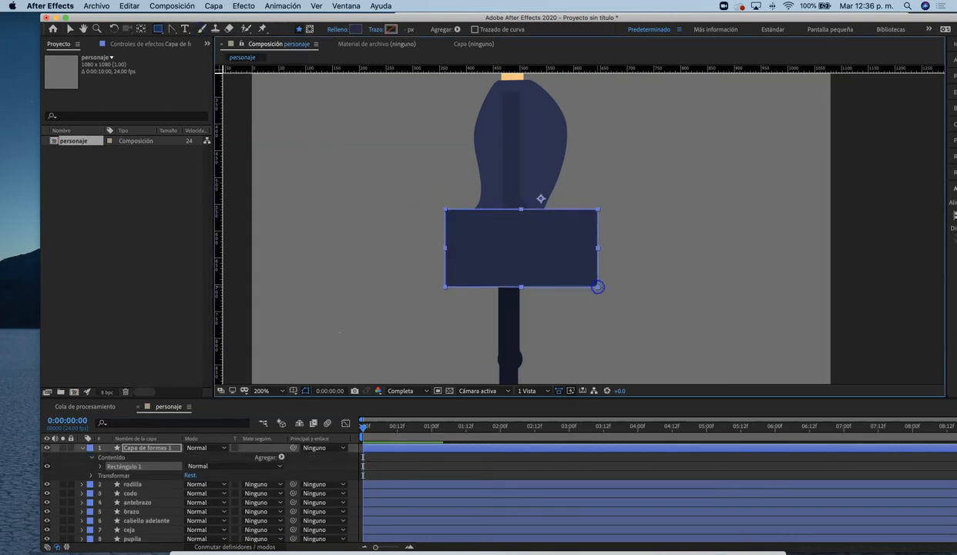
# - Center the dark rectangle over the character's hips and move its anchor point to the middle of the rectangle
pyautogui.press('v')
pyautogui.moveTo(553, 255); pyautogui.dragTo(537, 254)
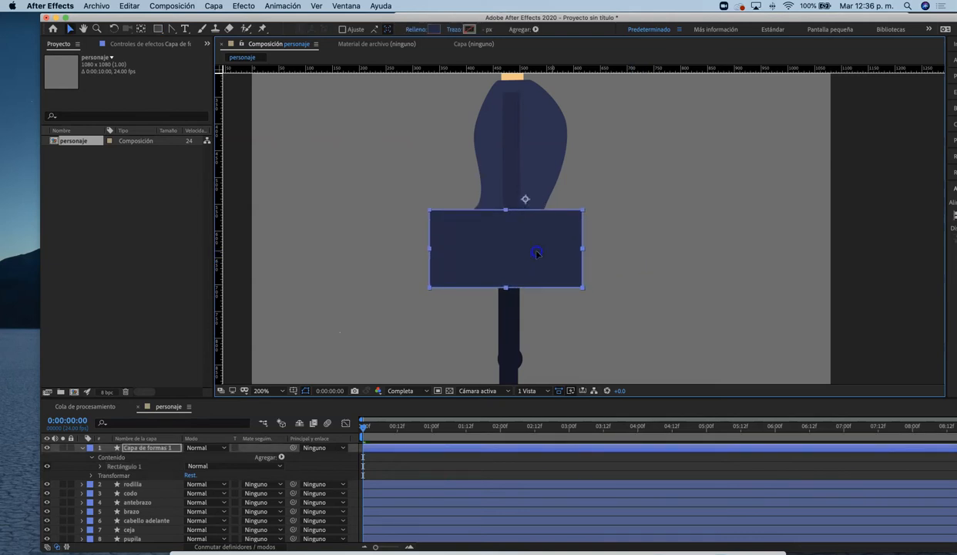
pyautogui.press('y')
pyautogui.moveTo(523, 200); pyautogui.dragTo(505, 230)
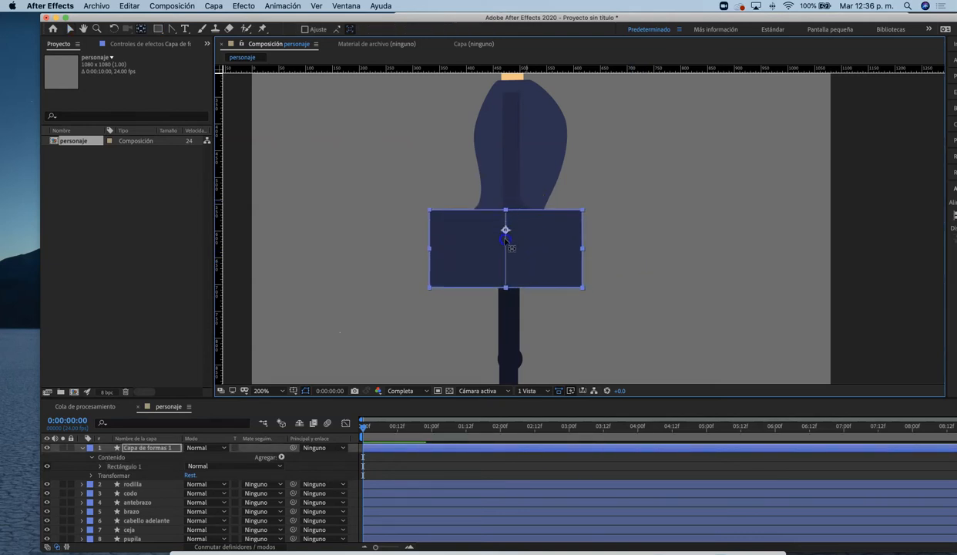
pyautogui.click(641, 231)
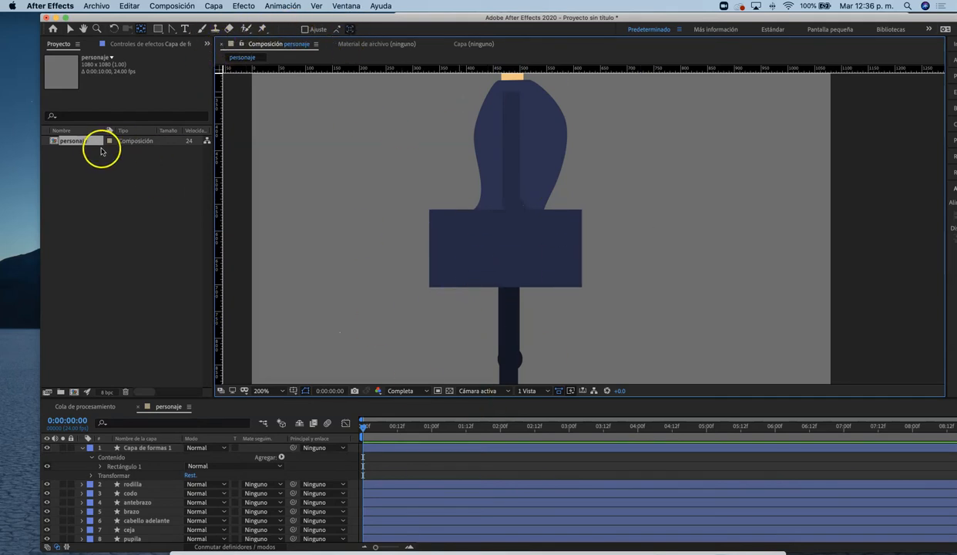
# - Rename the rectangle layer pantalón and fill it with the near-black navy sampled from the leg
pyautogui.click(162, 449)
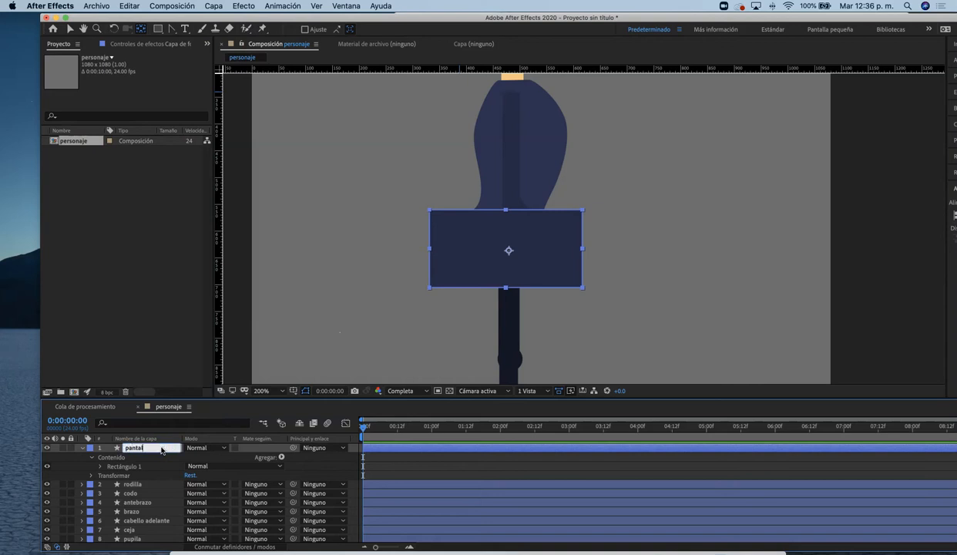
pyautogui.press('Return')
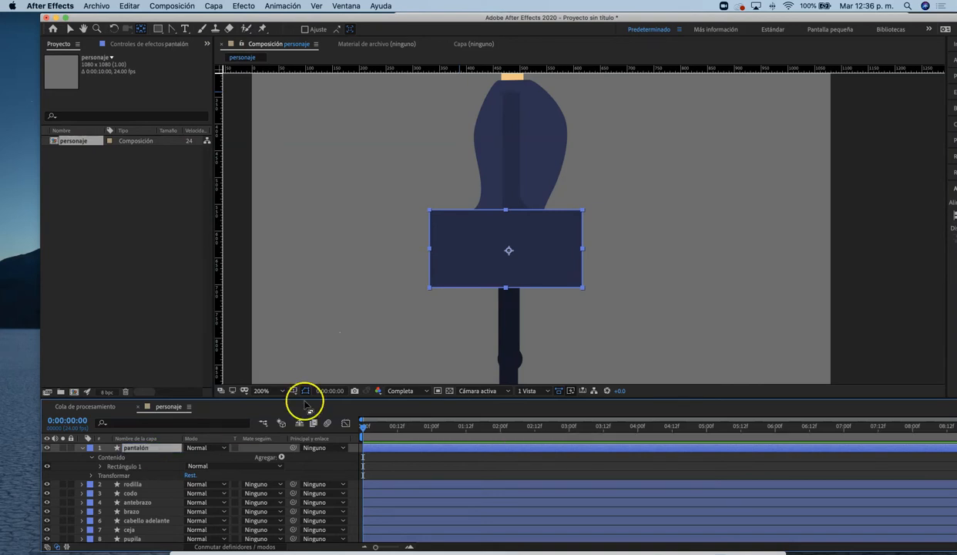
pyautogui.click(167, 474)
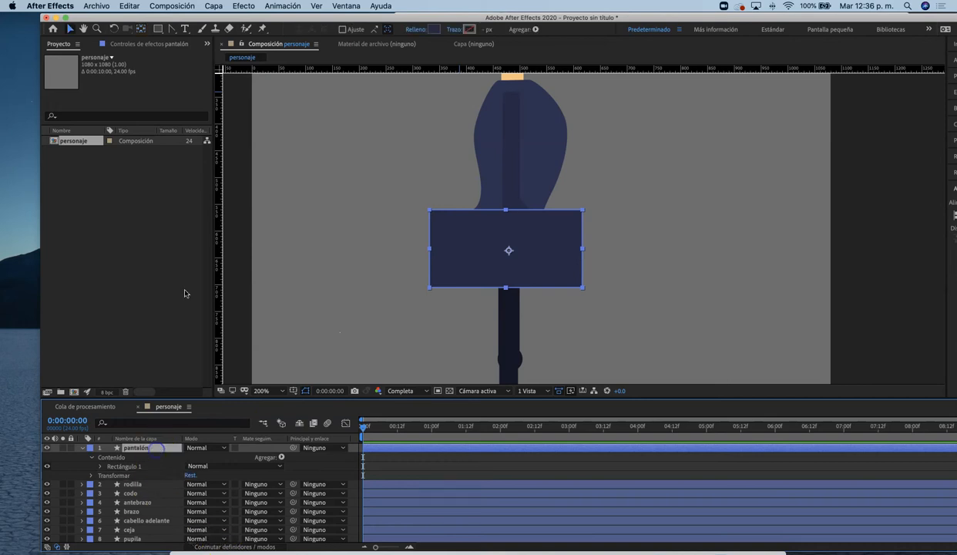
pyautogui.click(434, 29)
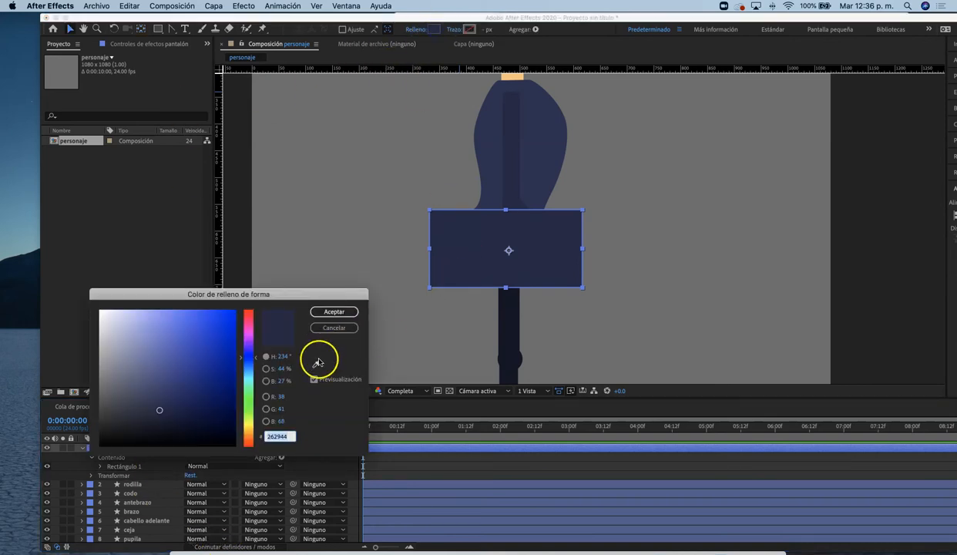
pyautogui.click(316, 363)
pyautogui.click(512, 312)
pyautogui.click(335, 312)
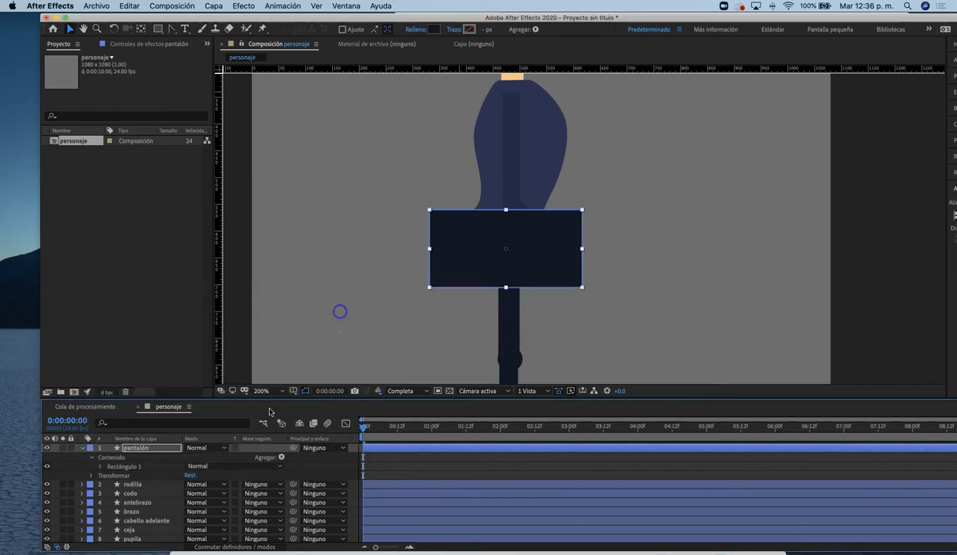
# - Find the Definir mate effect by searching the effects for "definir" and apply it to the pantalón rectangle
pyautogui.moveTo(265, 397); pyautogui.dragTo(279, 439)
pyautogui.press('z')
pyautogui.keyDown('alt'); pyautogui.click(397, 253); pyautogui.keyUp('alt')
pyautogui.press('h')
pyautogui.moveTo(489, 221); pyautogui.dragTo(277, 239)
pyautogui.press('z')
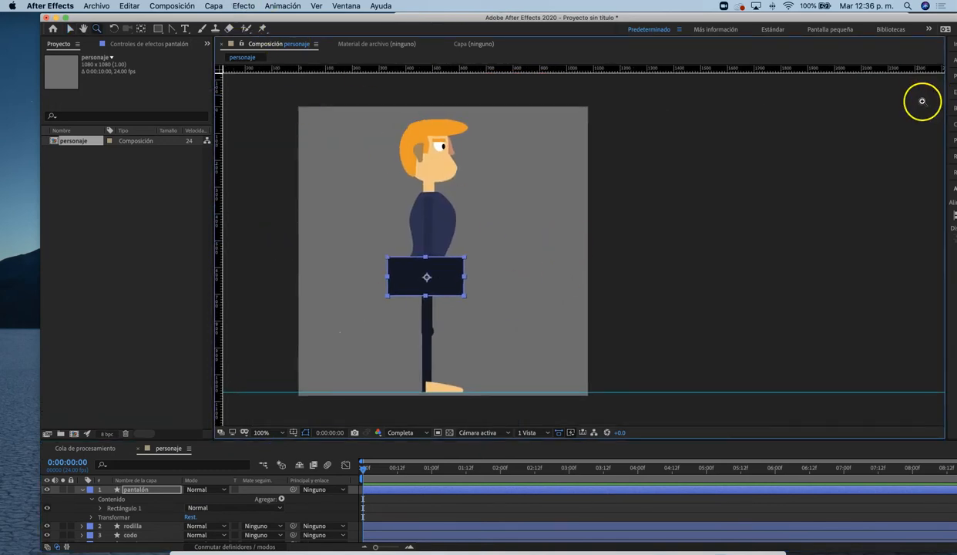
pyautogui.moveTo(911, 18); pyautogui.dragTo(831, 21)
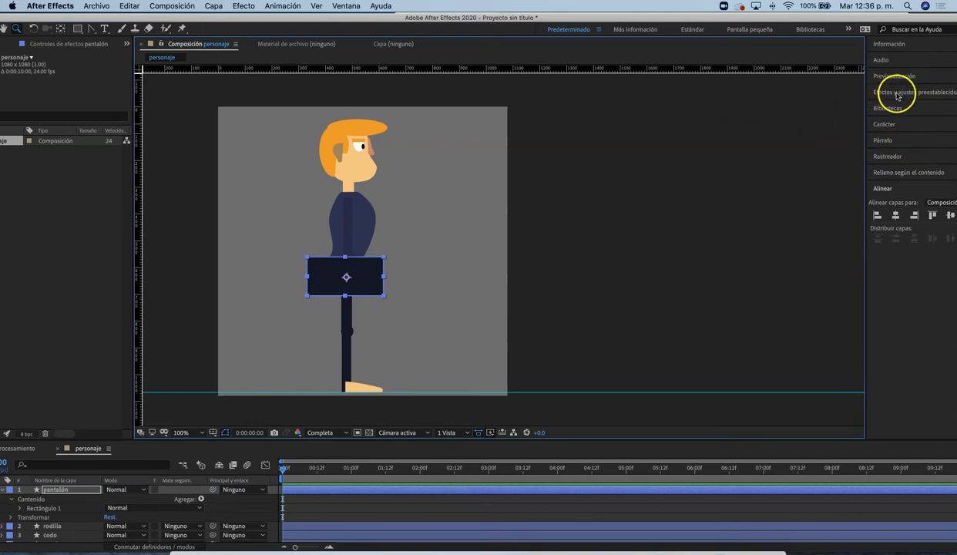
pyautogui.click(346, 5)
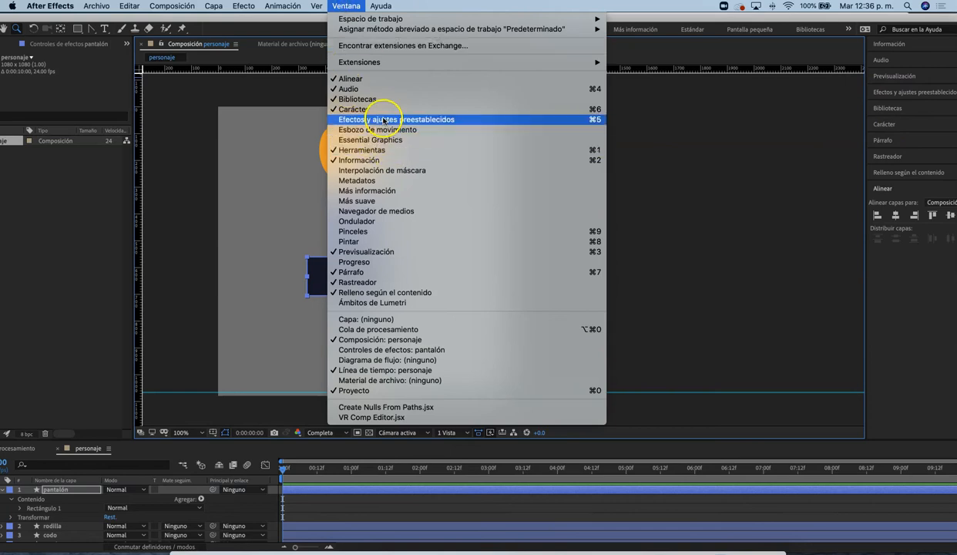
pyautogui.click(905, 96)
pyautogui.click(896, 93)
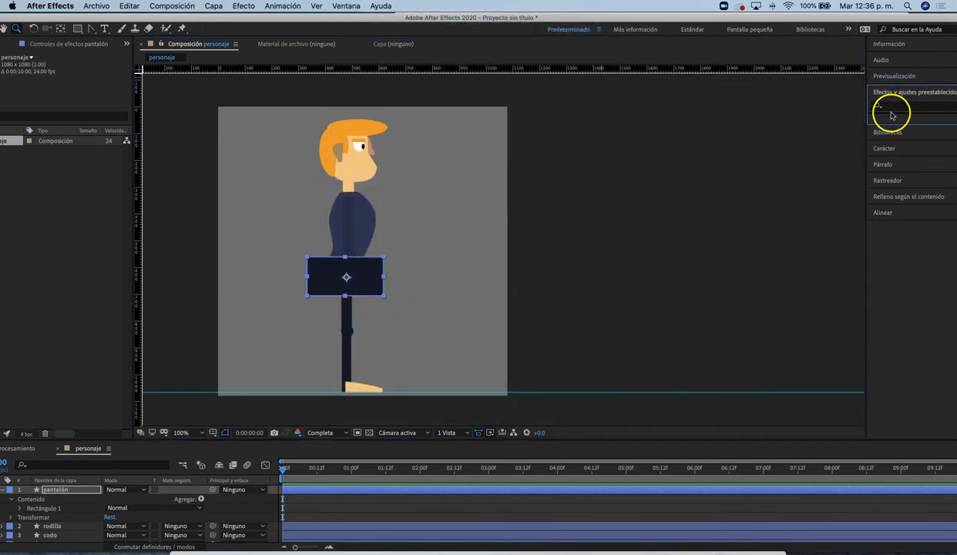
pyautogui.write('definir')
pyautogui.moveTo(912, 137); pyautogui.dragTo(840, 170)
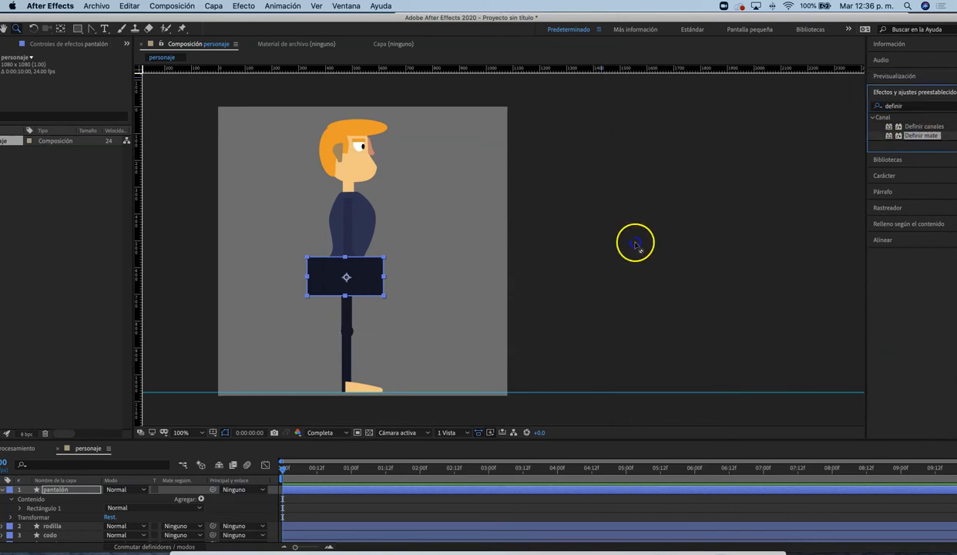
pyautogui.moveTo(310, 285); pyautogui.dragTo(319, 270)
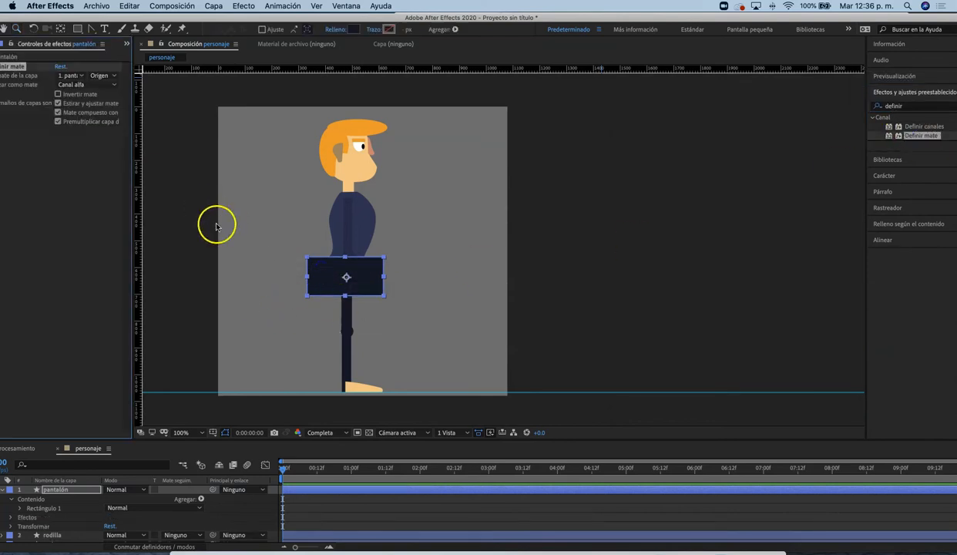
# - Set Definir mate on pantalón to take its matte from the Tronco layer, leaving nothing selected
pyautogui.moveTo(213, 21); pyautogui.dragTo(265, 18)
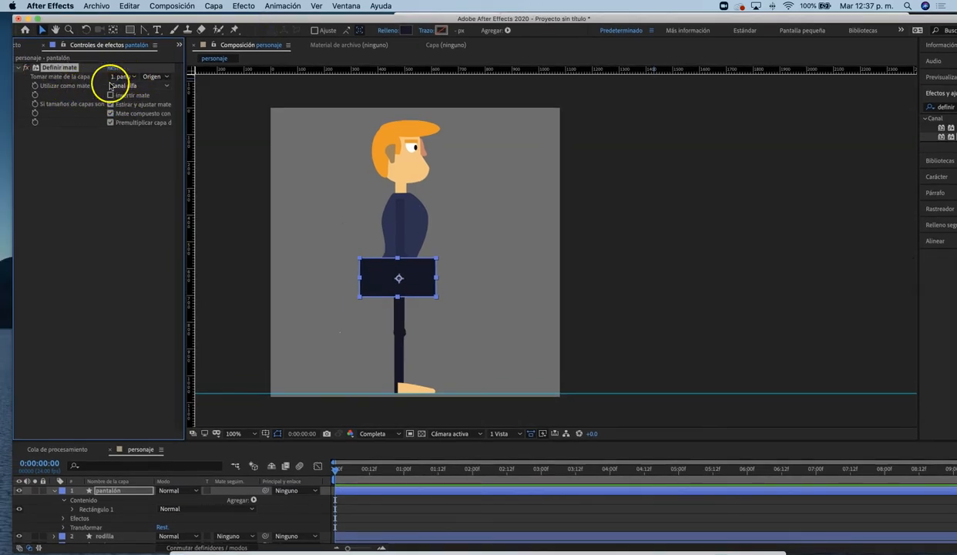
pyautogui.click(135, 78)
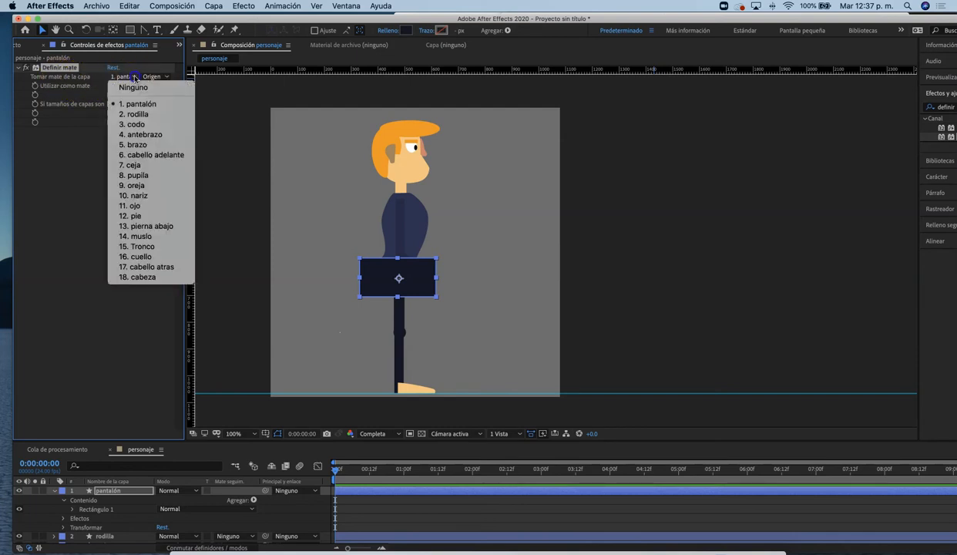
pyautogui.click(142, 246)
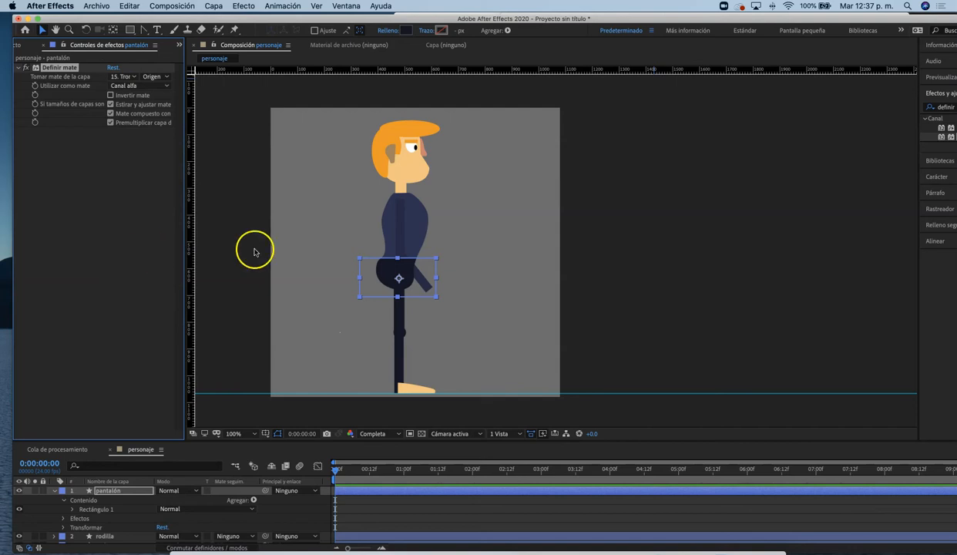
pyautogui.click(44, 30)
pyautogui.click(301, 223)
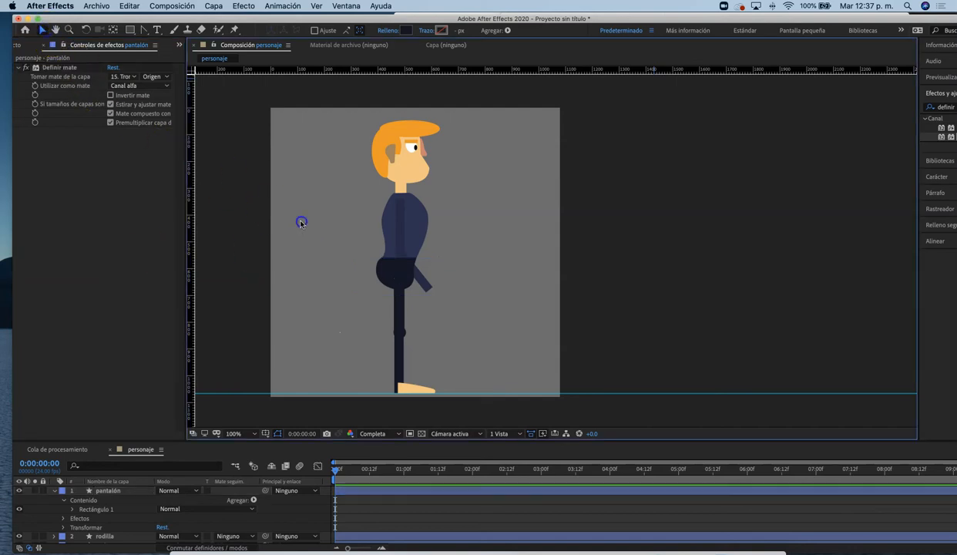
# - Rotate the pantalón rectangle slightly clockwise and nudge it so the waistline slopes down toward the character's front
pyautogui.press('.')
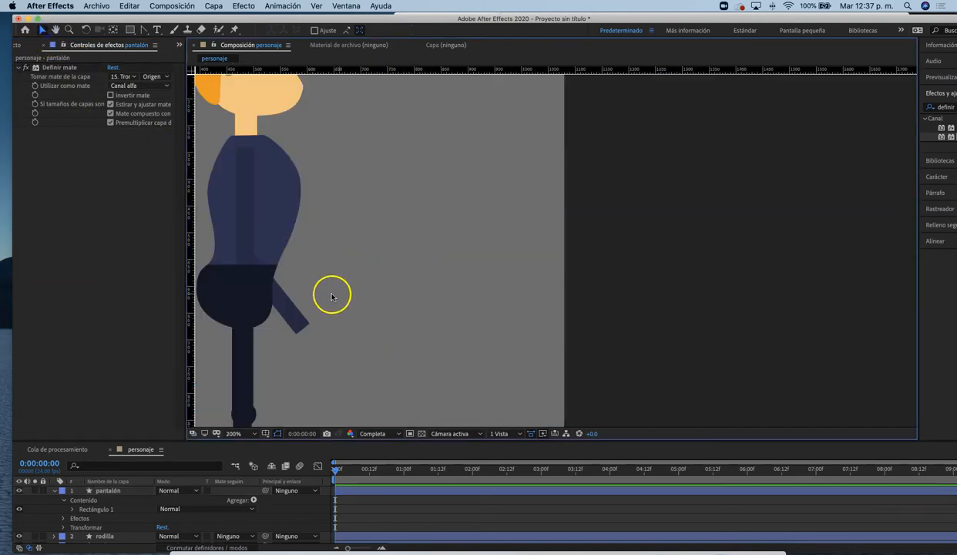
pyautogui.click(222, 299)
pyautogui.moveTo(351, 300); pyautogui.dragTo(462, 287)
pyautogui.press('w')
pyautogui.click(459, 282)
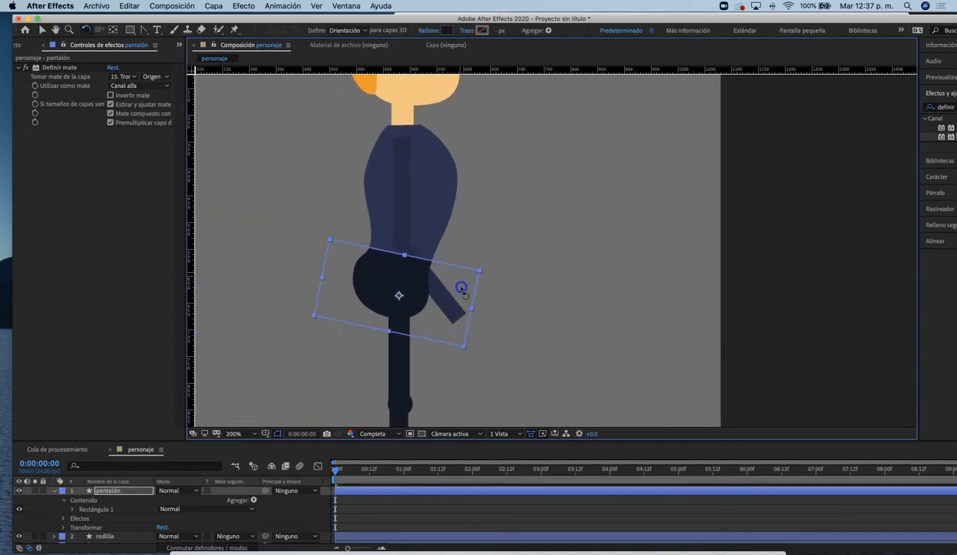
pyautogui.press('v')
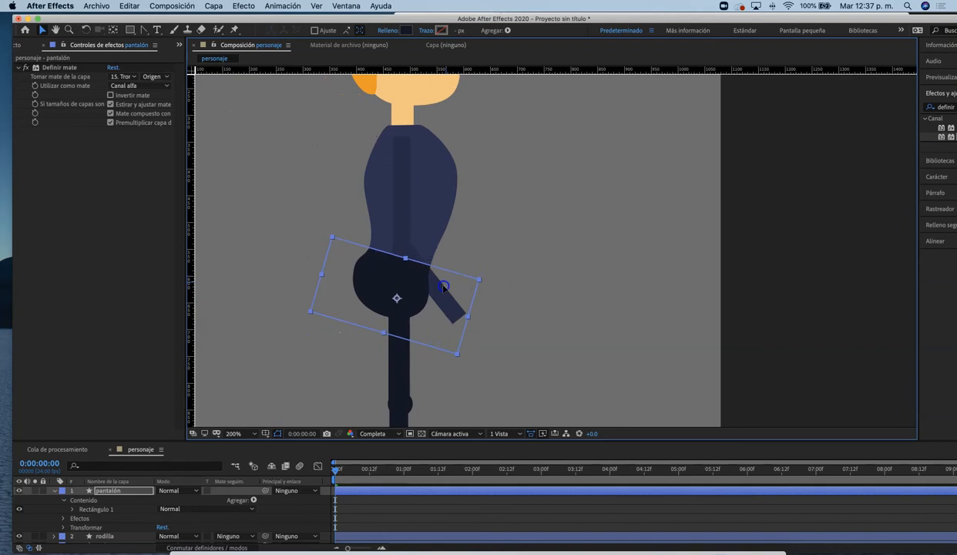
pyautogui.click(552, 294)
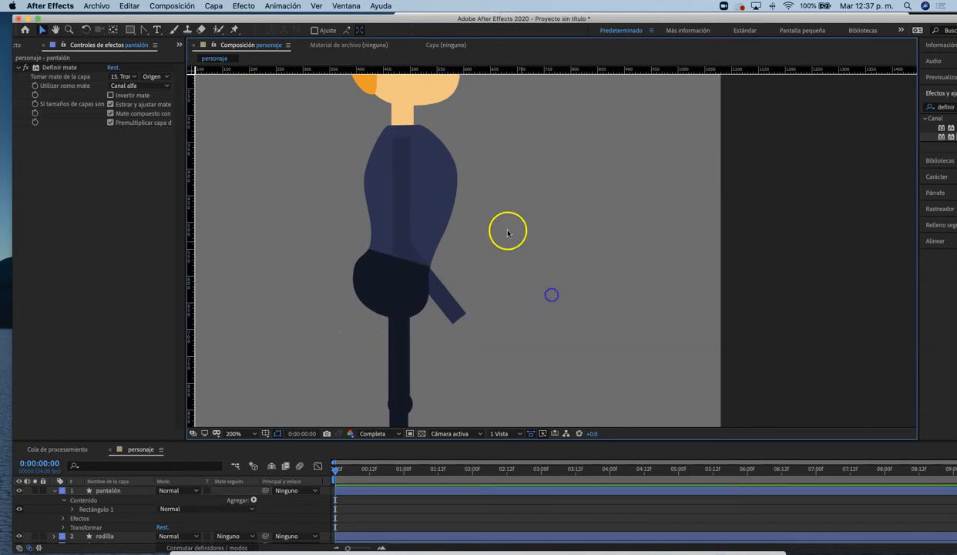
# - Collapse the pantalón layer and move it in the layer stack to just above Tronco, below muslo
pyautogui.press(',')
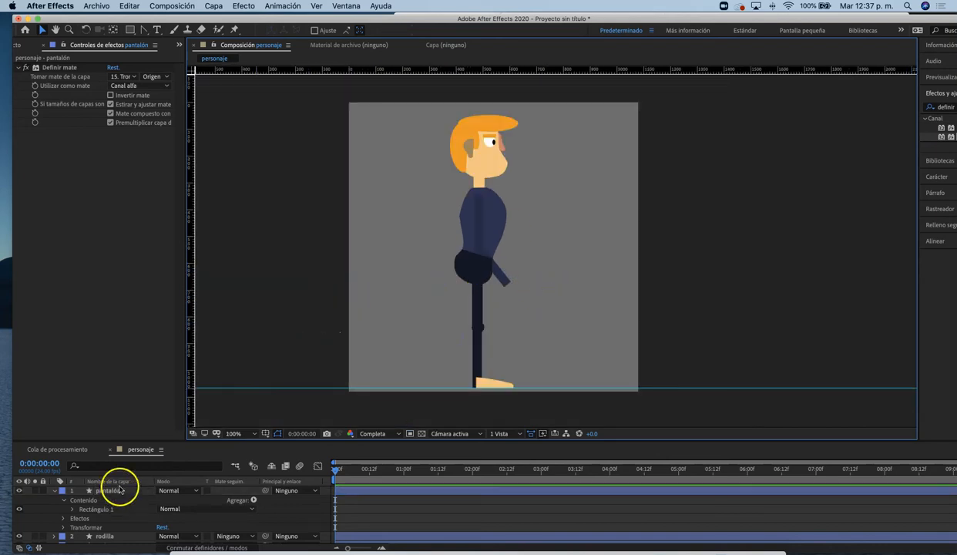
pyautogui.moveTo(131, 442); pyautogui.dragTo(131, 277)
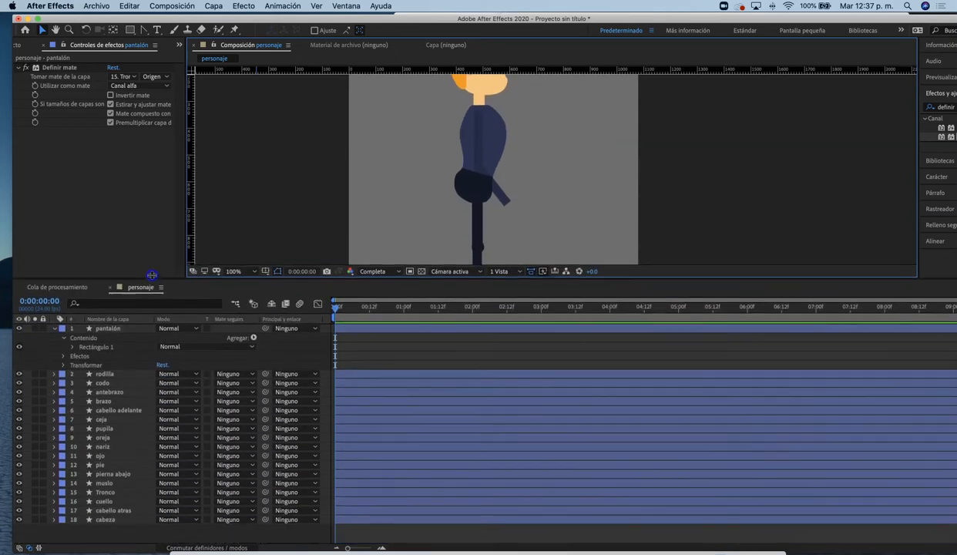
pyautogui.click(54, 326)
pyautogui.click(113, 326)
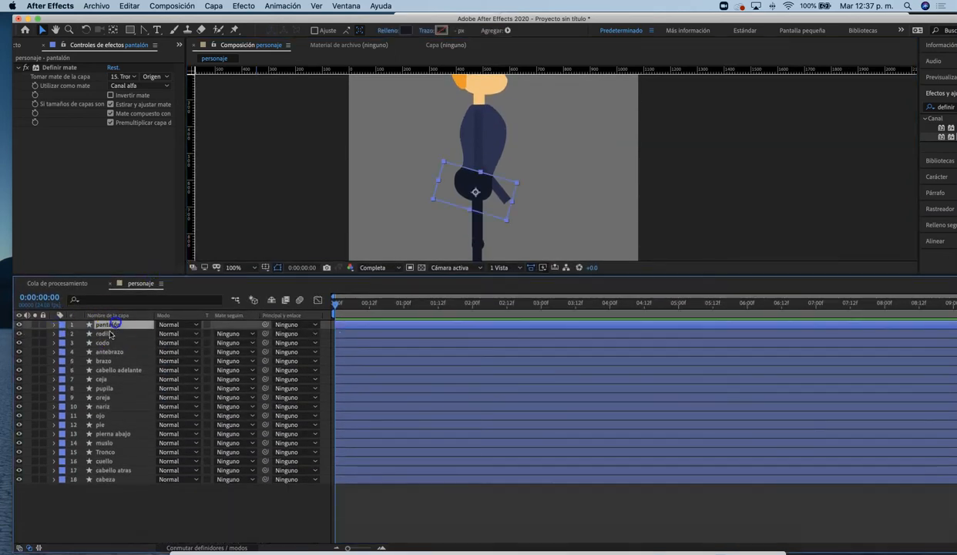
pyautogui.moveTo(114, 326); pyautogui.dragTo(111, 451)
pyautogui.click(587, 179)
# - Draw a closed, angular white shape with the Pen tool over the upper front of the torso as a new shape layer
pyautogui.scroll(-2, 526, 204)
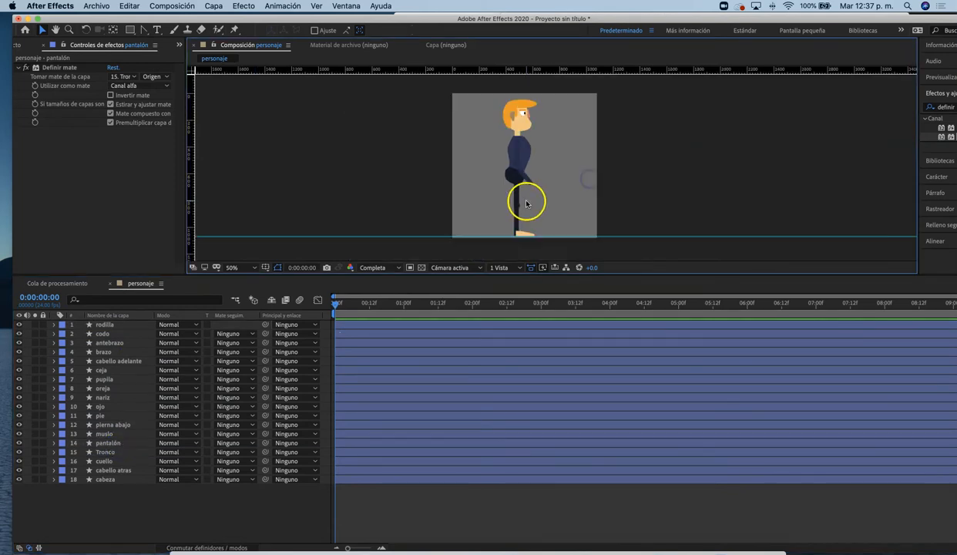
pyautogui.scroll(4, 508, 173)
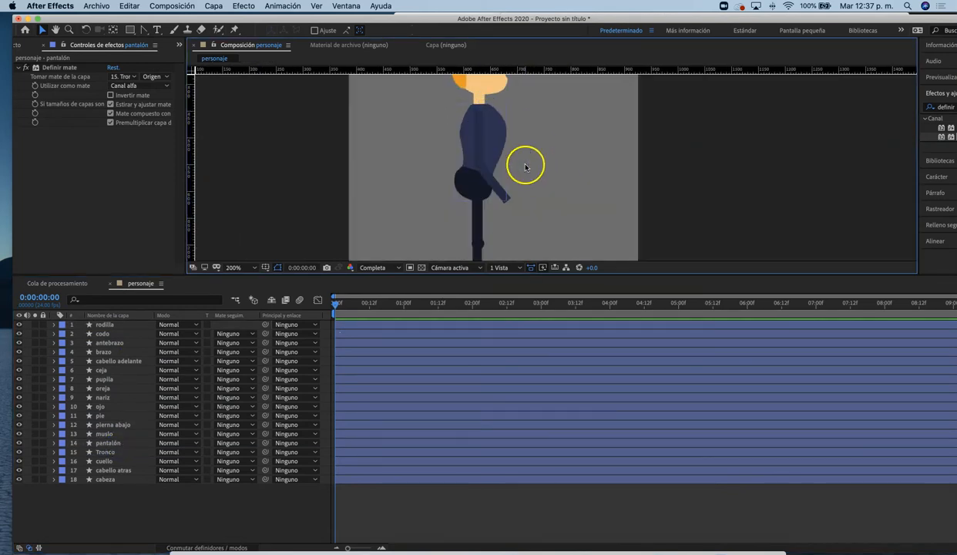
pyautogui.moveTo(585, 228); pyautogui.dragTo(587, 229)
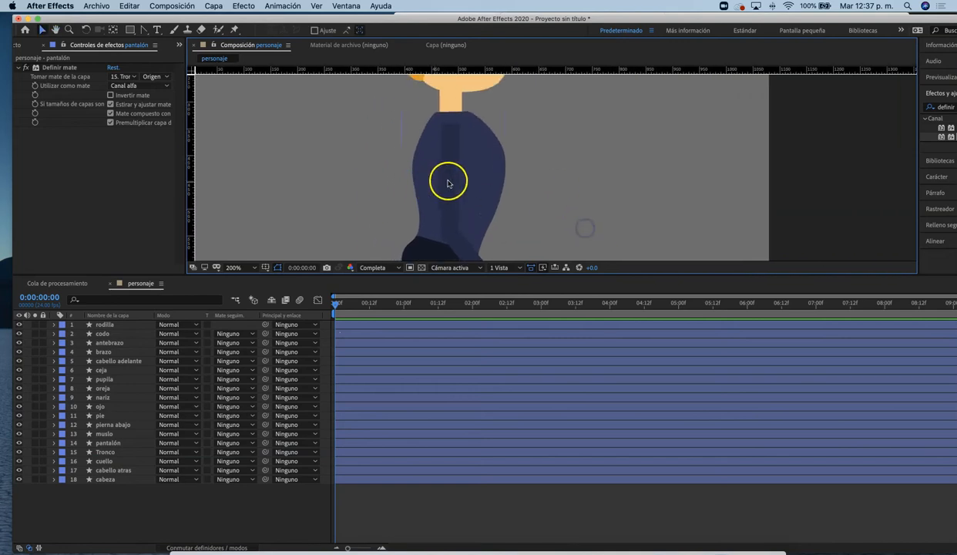
pyautogui.click(450, 184)
pyautogui.click(540, 164)
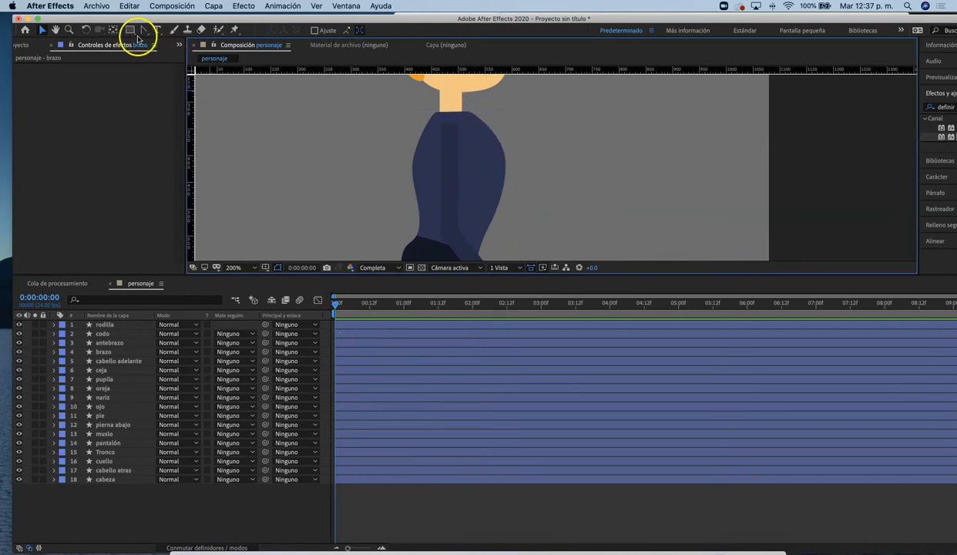
pyautogui.moveTo(144, 29); pyautogui.dragTo(171, 33)
pyautogui.click(323, 35)
pyautogui.click(112, 308)
pyautogui.click(326, 311)
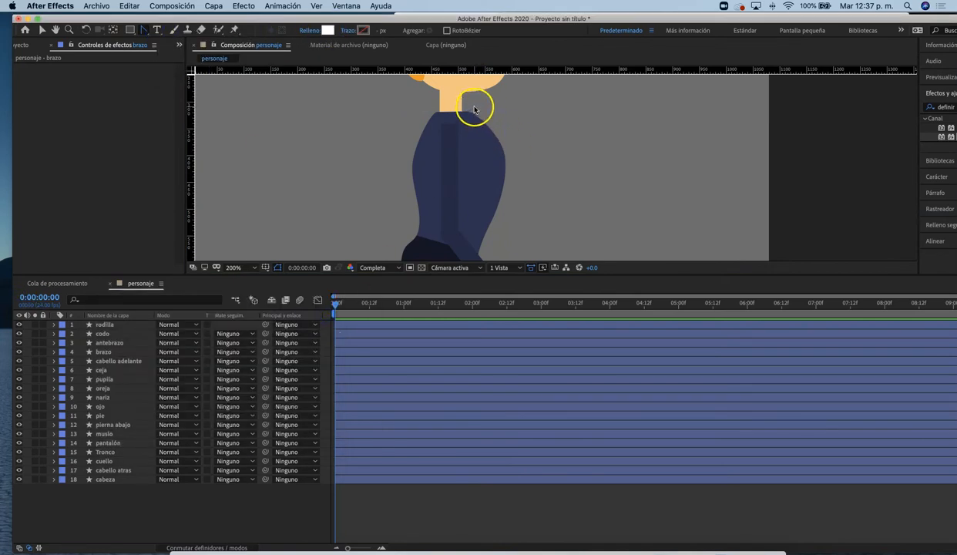
pyautogui.moveTo(142, 32); pyautogui.dragTo(178, 31)
pyautogui.click(470, 104)
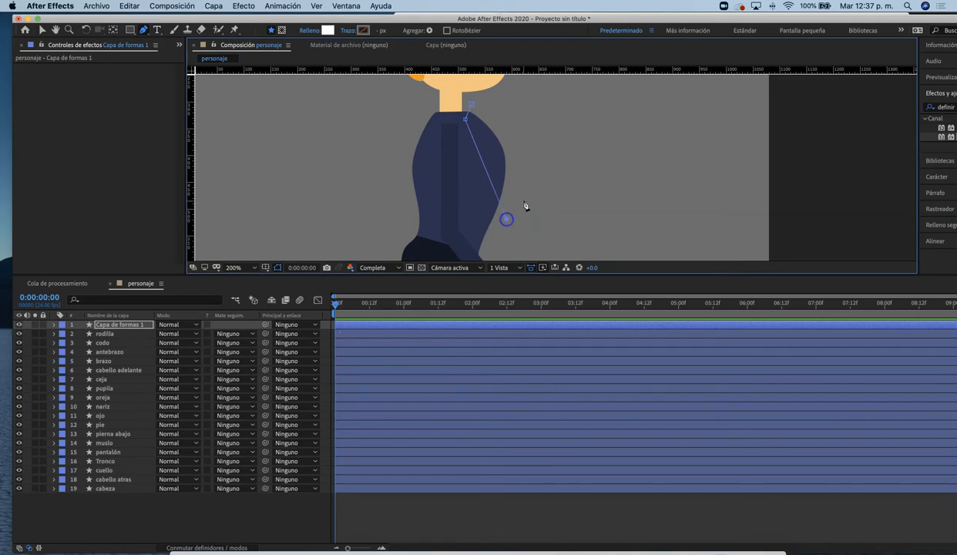
pyautogui.click(471, 104)
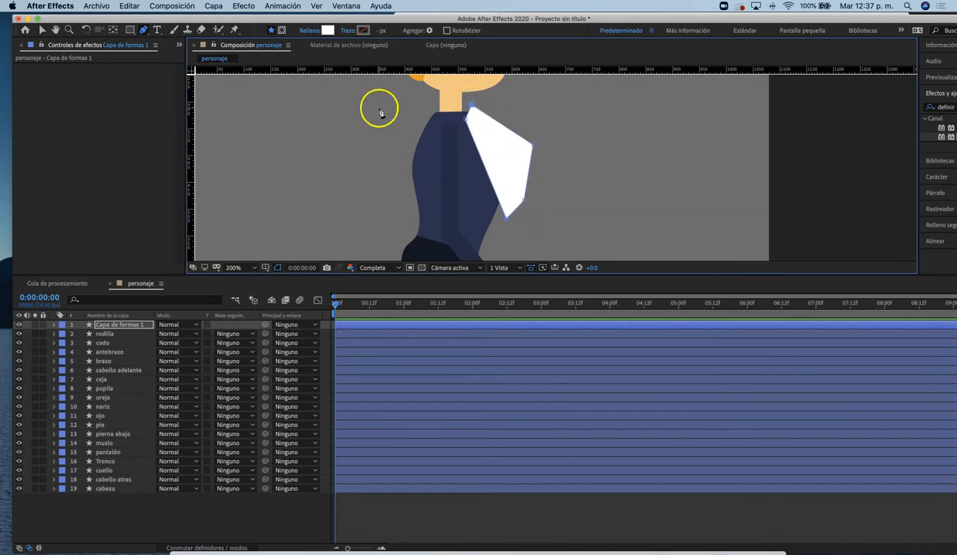
# - Rename the new white shape layer camisa and apply the Definir mate effect to it
pyautogui.click(120, 325)
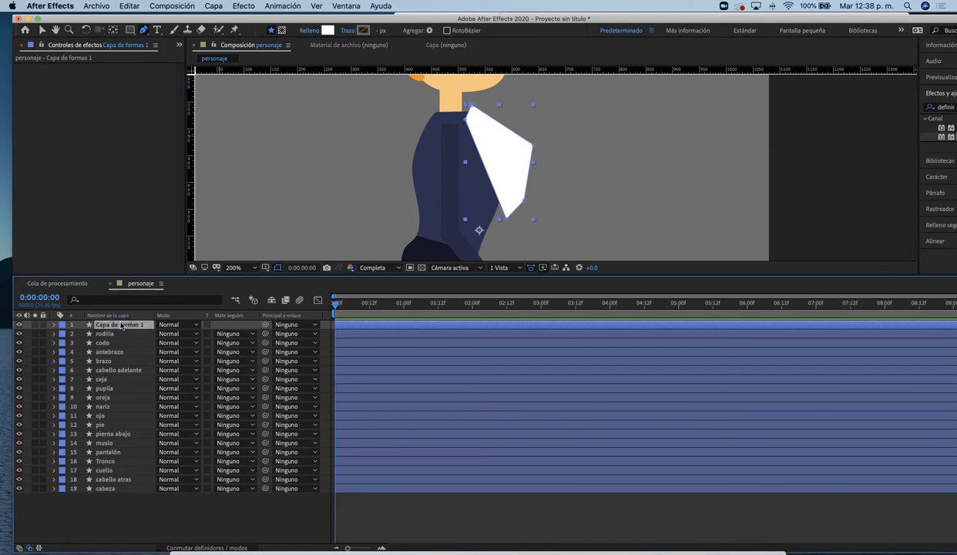
pyautogui.write('camisa')
pyautogui.press('Return')
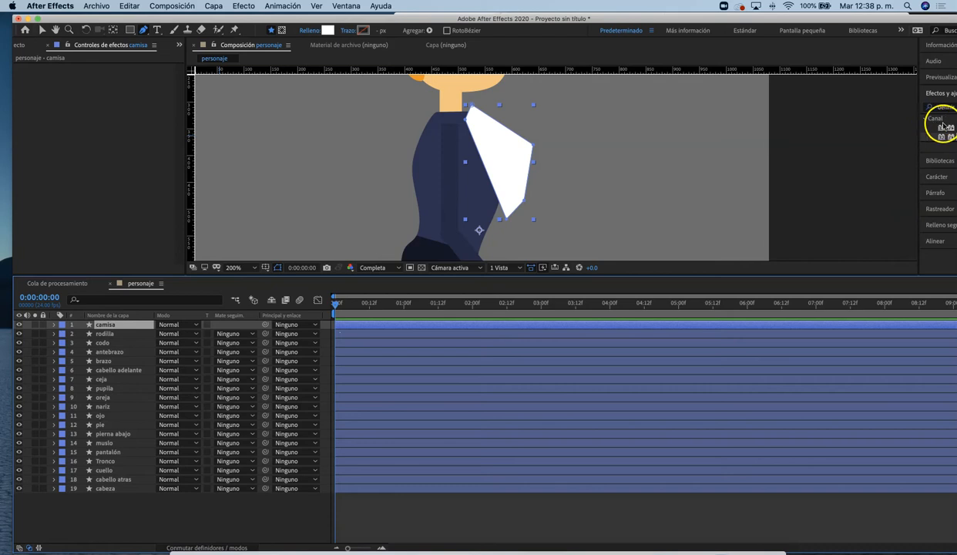
pyautogui.moveTo(947, 141); pyautogui.dragTo(502, 160)
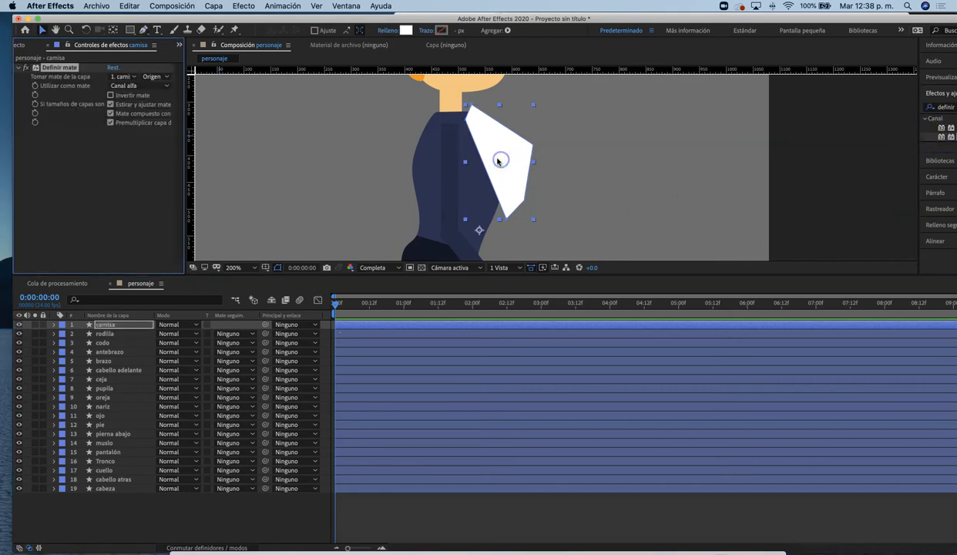
# - Set the Definir mate source of the camisa layer to Tronco and deselect the layer
pyautogui.click(121, 77)
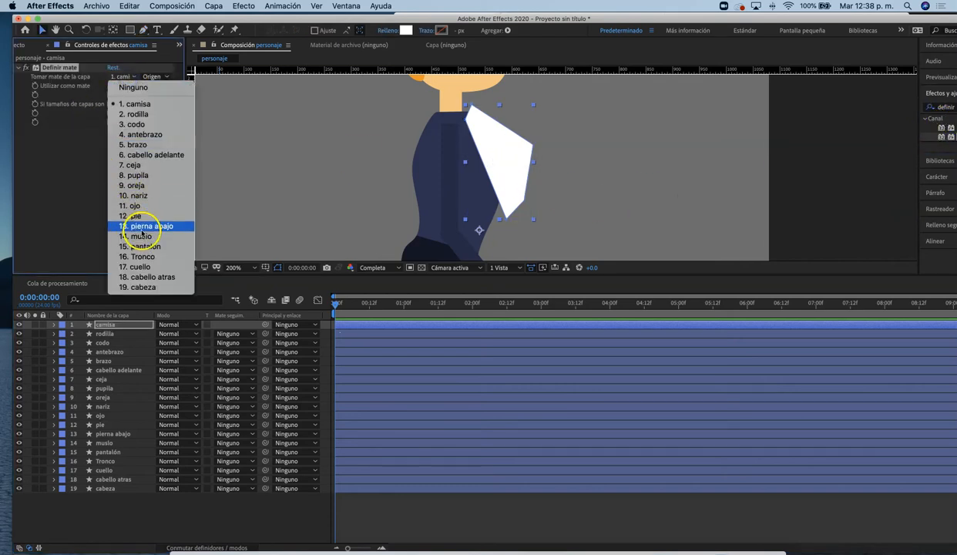
pyautogui.click(144, 256)
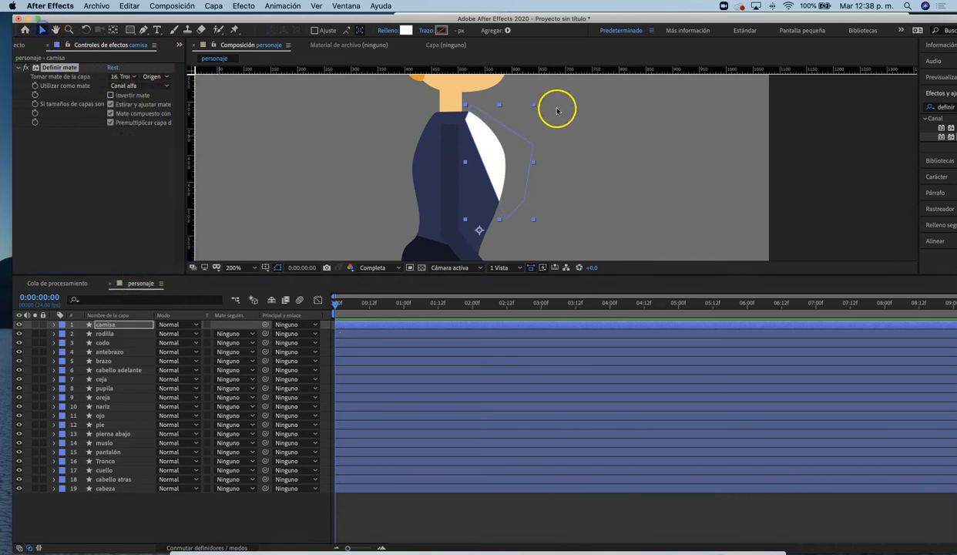
pyautogui.click(590, 107)
# - Nudge the white camisa shape slightly upward on the front of the torso
pyautogui.press(',')
pyautogui.press(',')
pyautogui.press(',')
pyautogui.press(',')
pyautogui.press('.')
pyautogui.press('.')
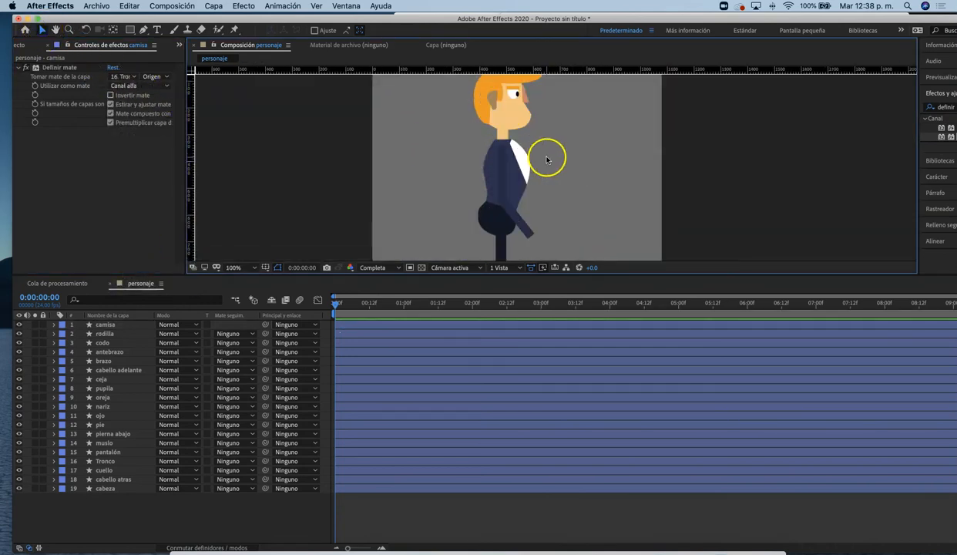
pyautogui.click(503, 149)
pyautogui.moveTo(495, 158)
pyautogui.mouseDown()
pyautogui.moveTo(505, 155)
pyautogui.moveTo(500, 144)
pyautogui.mouseUp()
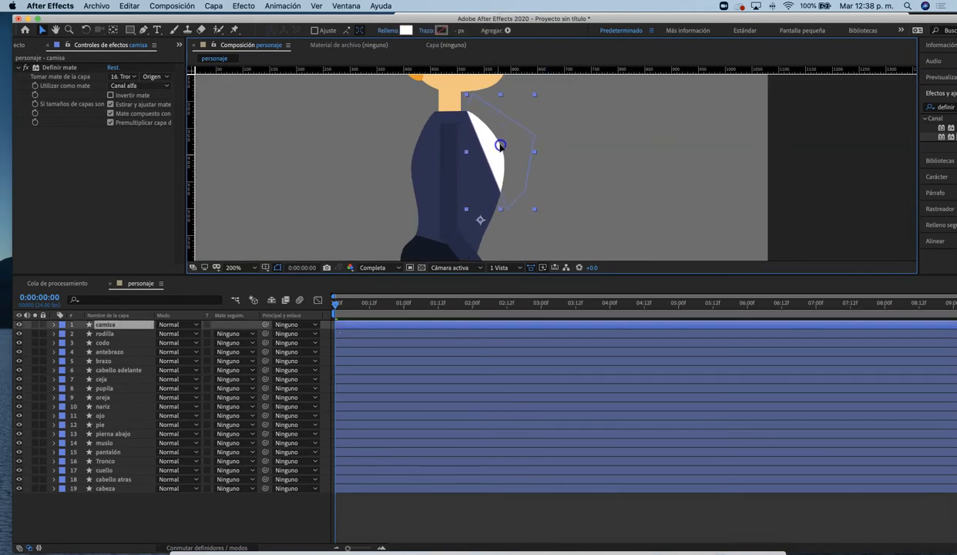
# - Move the camisa layer's anchor point to its upper corner at the neck base and rotate the shape slightly clockwise
pyautogui.press('y')
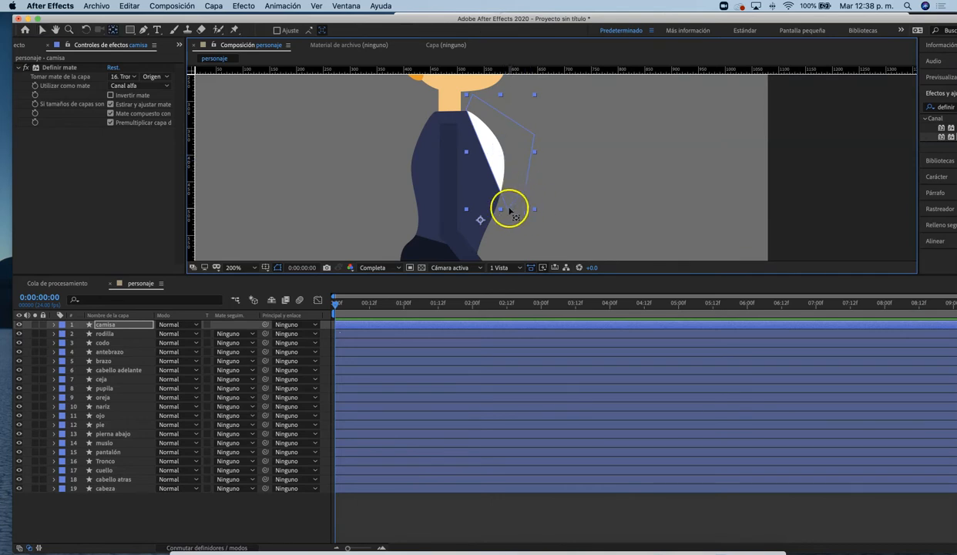
pyautogui.moveTo(479, 220); pyautogui.dragTo(481, 154)
pyautogui.moveTo(470, 109); pyautogui.dragTo(466, 110)
pyautogui.press('w')
pyautogui.moveTo(519, 136); pyautogui.dragTo(522, 158)
pyautogui.click(597, 160)
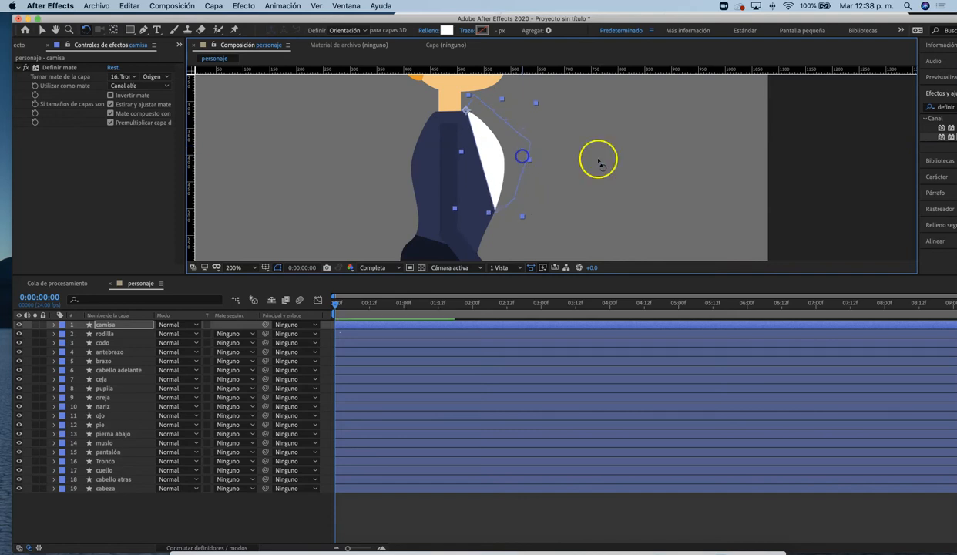
# - Draw a small rounded rectangle with red fill EC1F1F at the top of the shirt opening, just in front of the neck
pyautogui.press(',')
pyautogui.press(',')
pyautogui.press(',')
pyautogui.press('.')
pyautogui.press('.')
pyautogui.press('.')
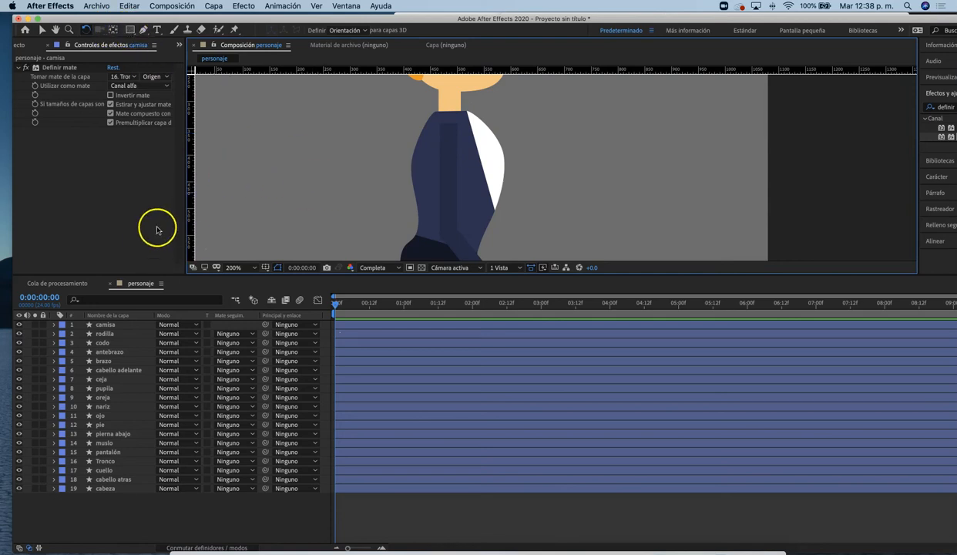
pyautogui.moveTo(130, 29); pyautogui.dragTo(192, 32)
pyautogui.click(328, 31)
pyautogui.click(218, 320)
pyautogui.click(333, 311)
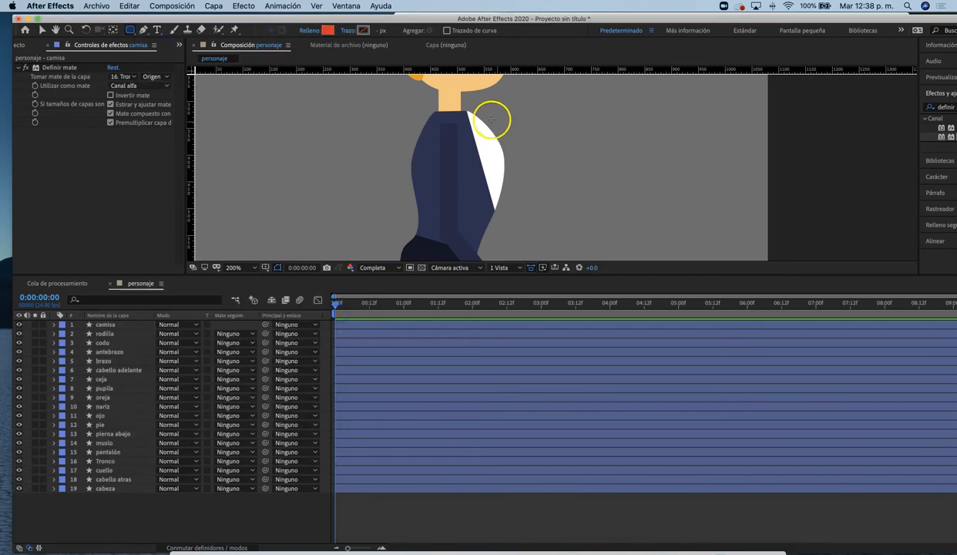
pyautogui.moveTo(467, 106); pyautogui.dragTo(472, 118)
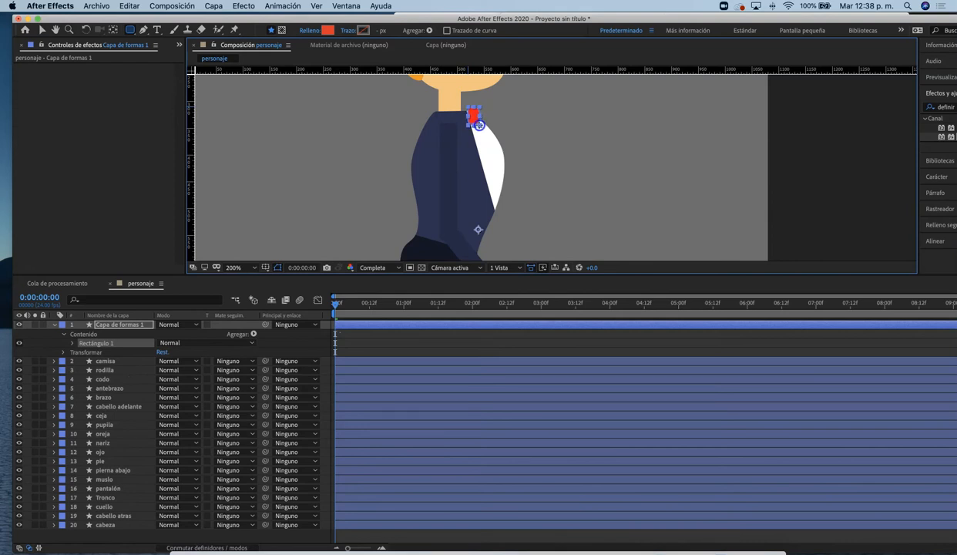
# - Move the red rounded rectangle's anchor point to its center and rotate it counterclockwise to follow the jacket's front edge
pyautogui.press('v')
pyautogui.click(472, 117)
pyautogui.press('y')
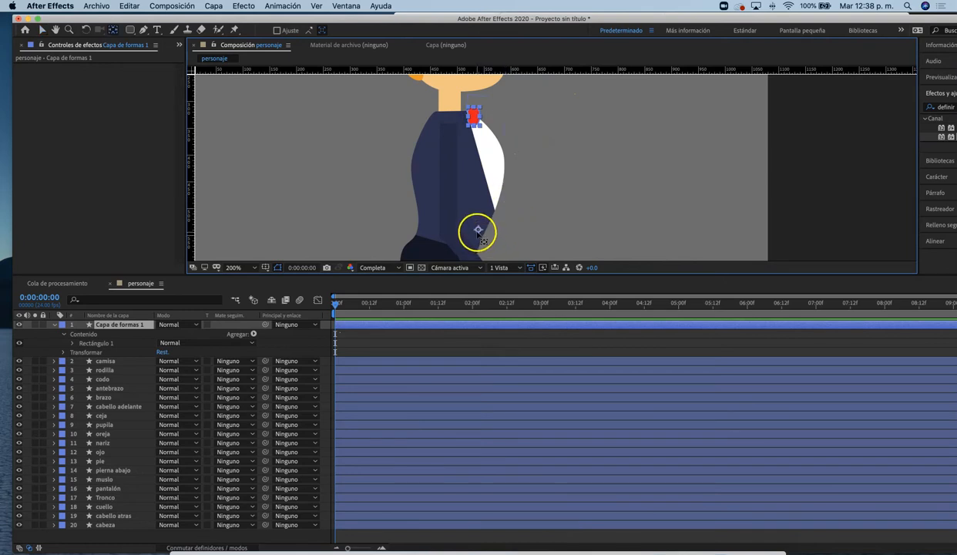
pyautogui.moveTo(477, 229); pyautogui.dragTo(478, 134)
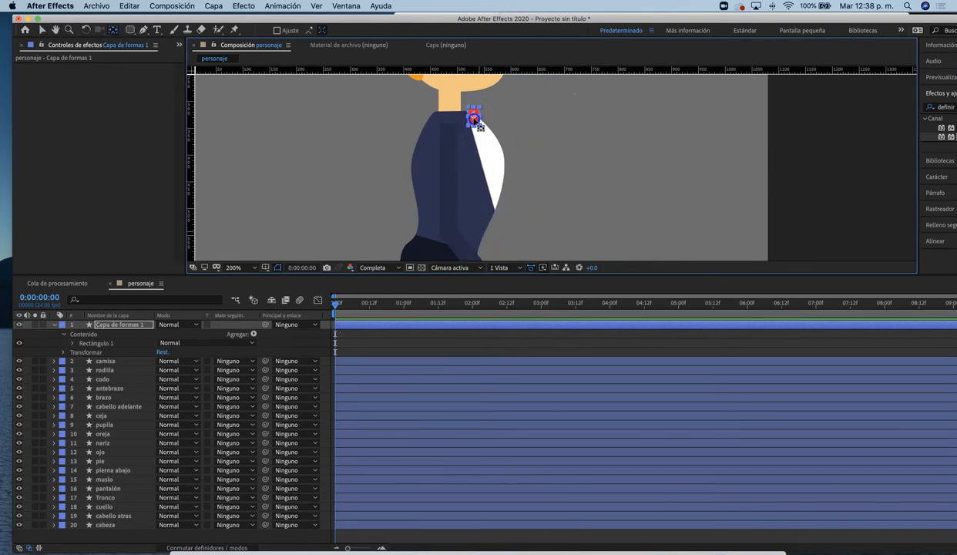
pyautogui.press('w')
pyautogui.moveTo(480, 126); pyautogui.dragTo(486, 122)
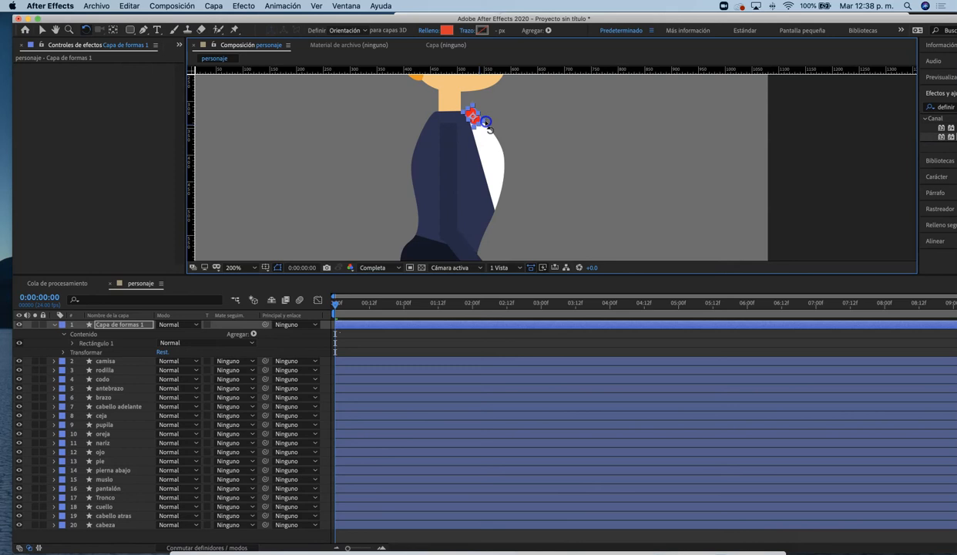
pyautogui.press('v')
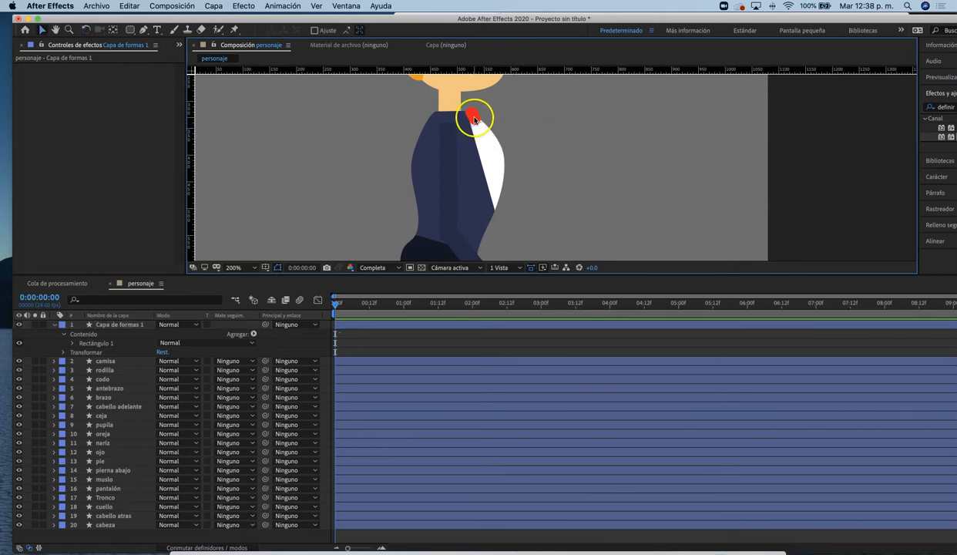
# - Shift the red rounded rectangle slightly toward the character's front and rename its layer nudo corbata
pyautogui.click(542, 139)
pyautogui.scroll(-2, 509, 162)
pyautogui.scroll(2, 508, 162)
pyautogui.click(476, 121)
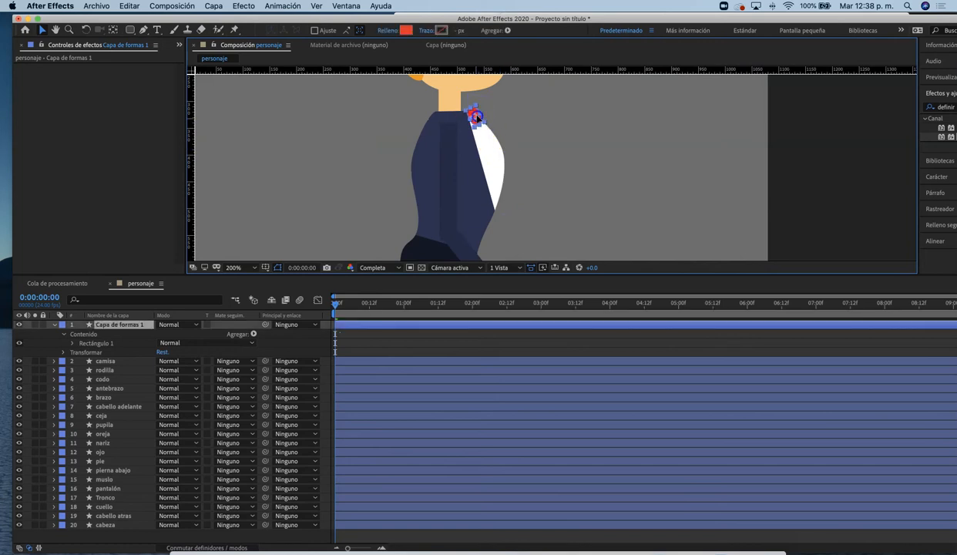
pyautogui.click(557, 136)
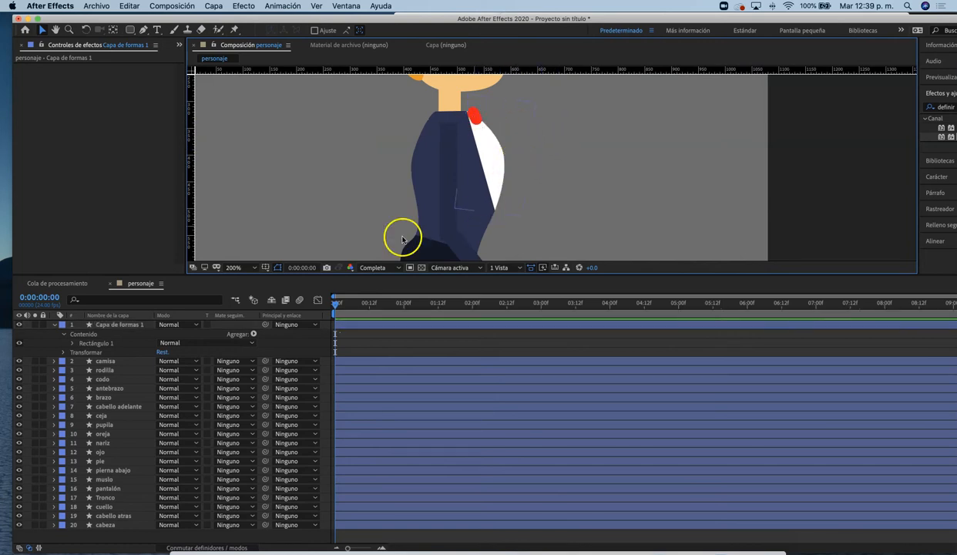
pyautogui.click(114, 326)
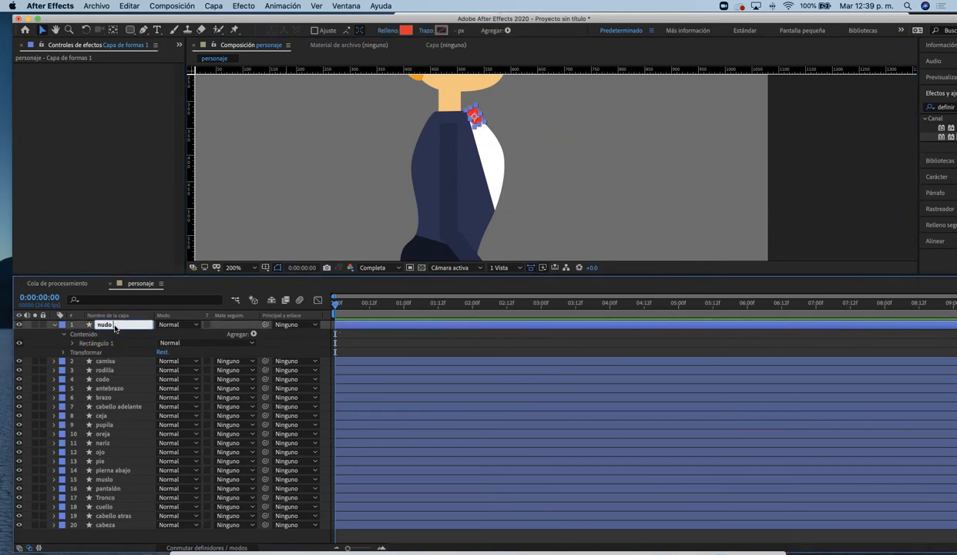
pyautogui.press('Return')
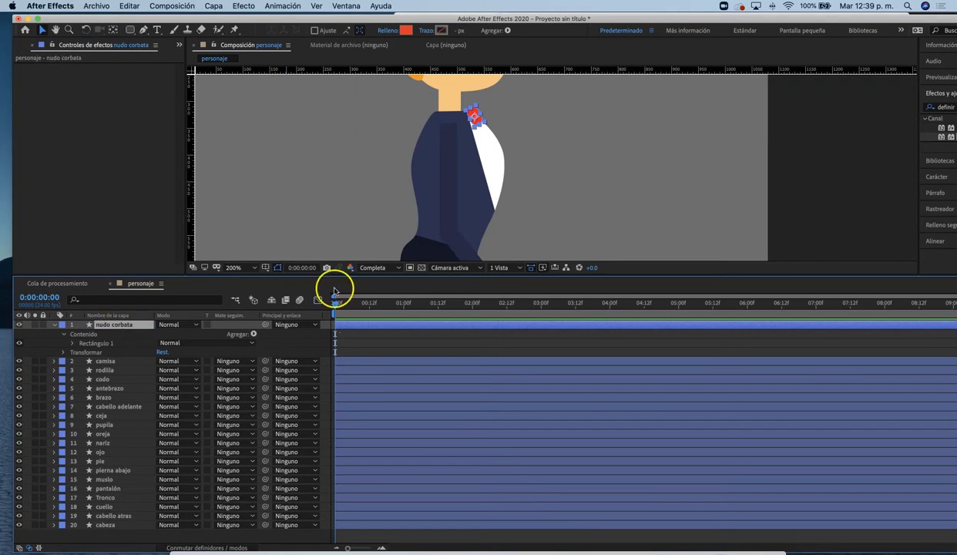
# - Draw a closed, angular red tie shape with the Pen tool from the knot down to the bottom of the shirt opening
pyautogui.click(634, 181)
pyautogui.click(143, 30)
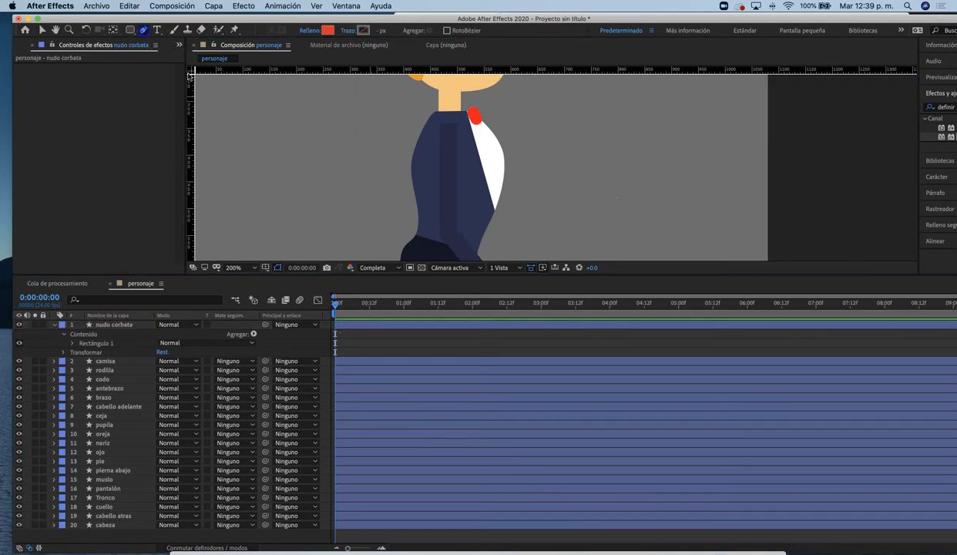
pyautogui.click(478, 121)
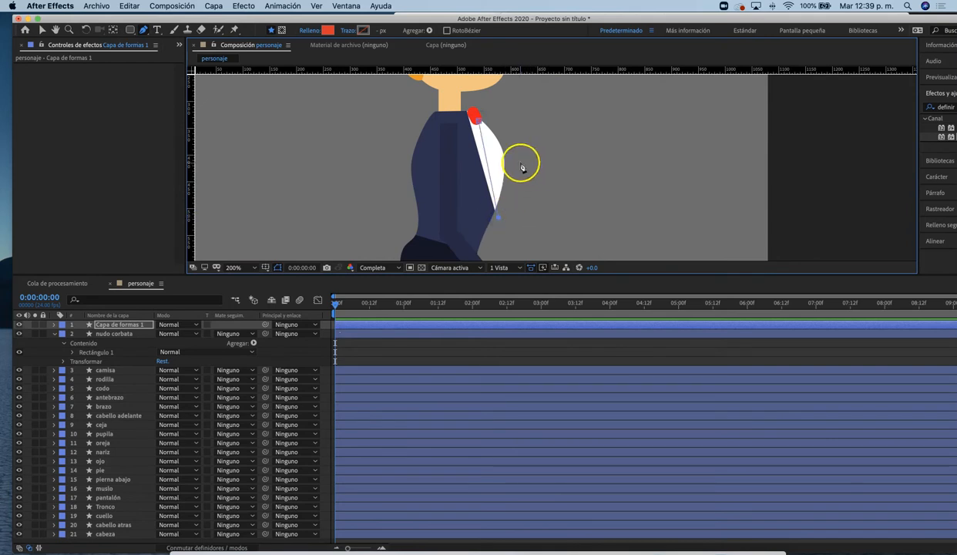
pyautogui.click(477, 121)
# - Apply Definir mate to the red tie shape's layer and take the matte from Tronco
pyautogui.moveTo(941, 136); pyautogui.dragTo(497, 171)
pyautogui.press('v')
pyautogui.click(125, 77)
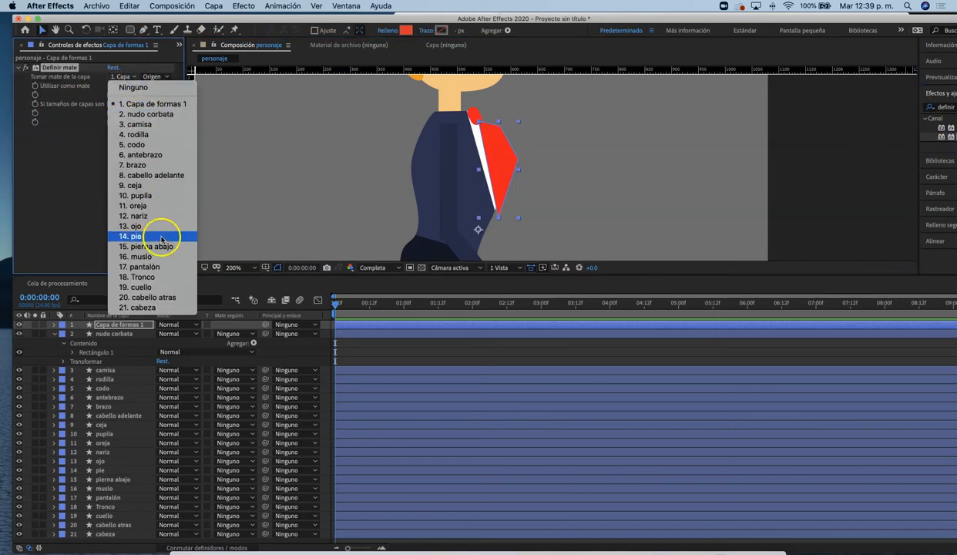
pyautogui.click(155, 280)
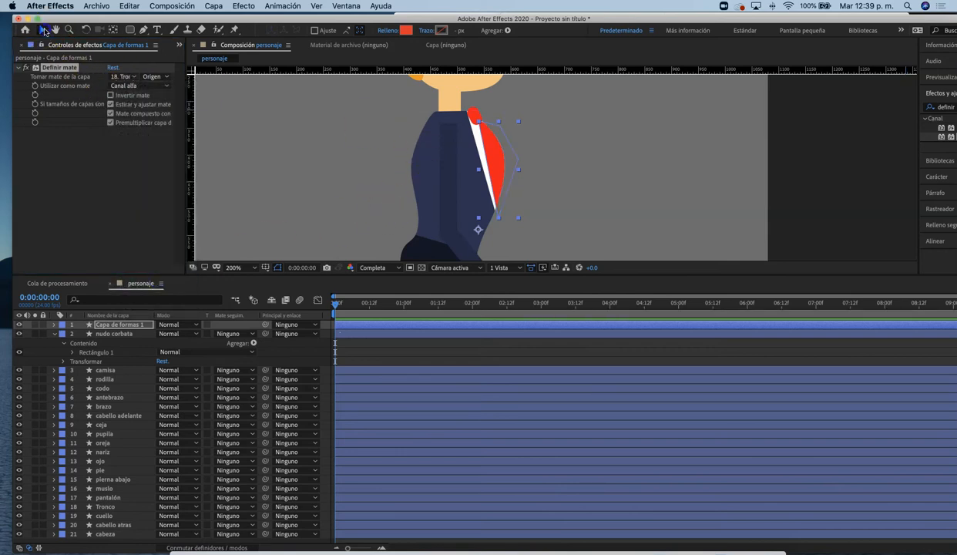
pyautogui.click(603, 144)
# - Move the tie shape's anchor point up to the knot and rotate it slightly counterclockwise to expose more white shirt
pyautogui.scroll(-3, 605, 161)
pyautogui.scroll(5, 582, 163)
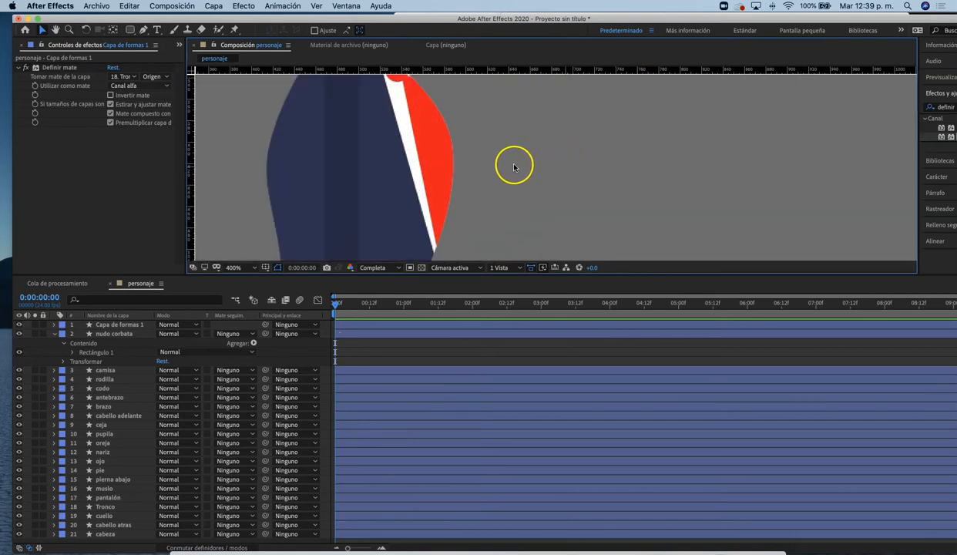
pyautogui.click(446, 177)
pyautogui.scroll(-2, 477, 181)
pyautogui.press('w')
pyautogui.moveTo(504, 181)
pyautogui.mouseDown()
pyautogui.moveTo(496, 176)
pyautogui.moveTo(506, 177)
pyautogui.mouseUp()
pyautogui.press('y')
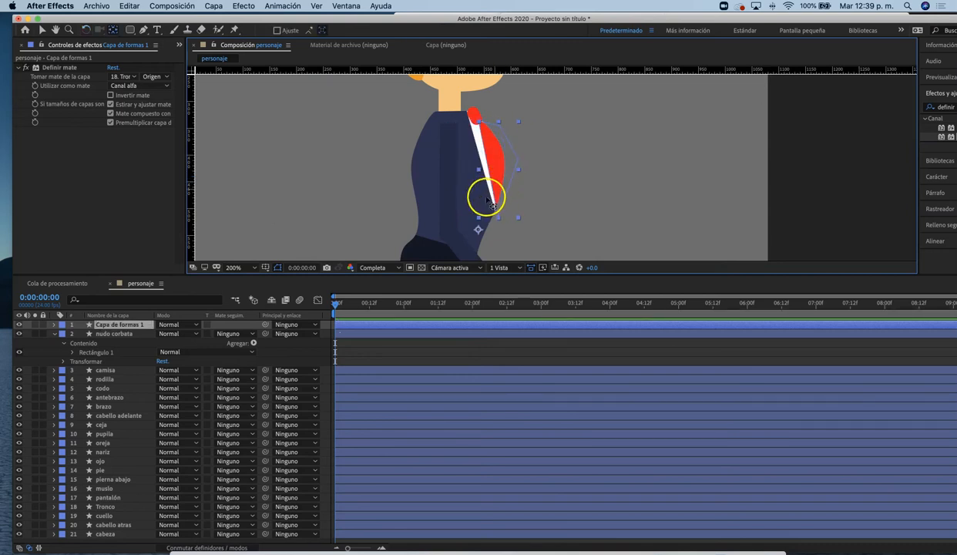
pyautogui.moveTo(478, 230); pyautogui.dragTo(484, 131)
pyautogui.press('w')
pyautogui.moveTo(491, 190); pyautogui.dragTo(507, 191)
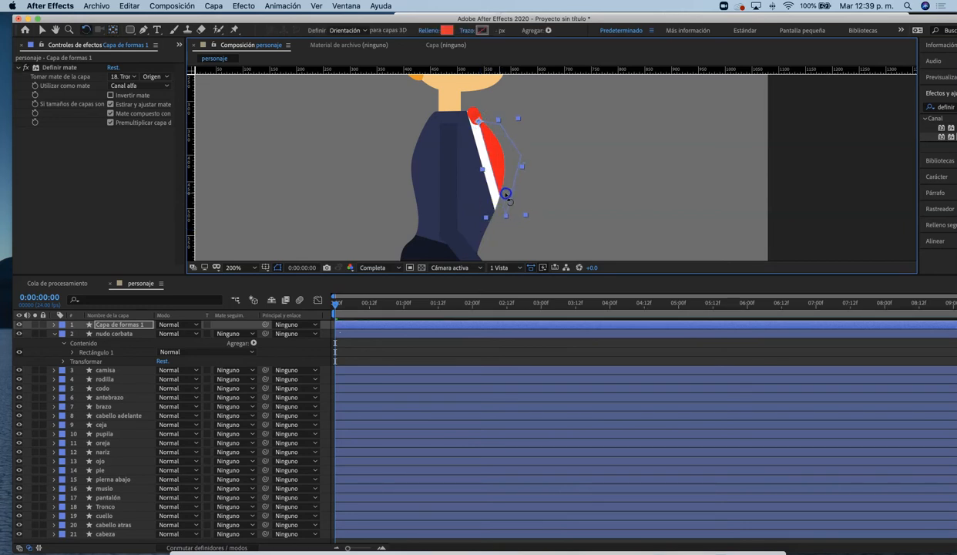
pyautogui.click(583, 190)
# - Examine the jacket, shirt and tie on the whole character and up close
pyautogui.scroll(-2, 599, 191)
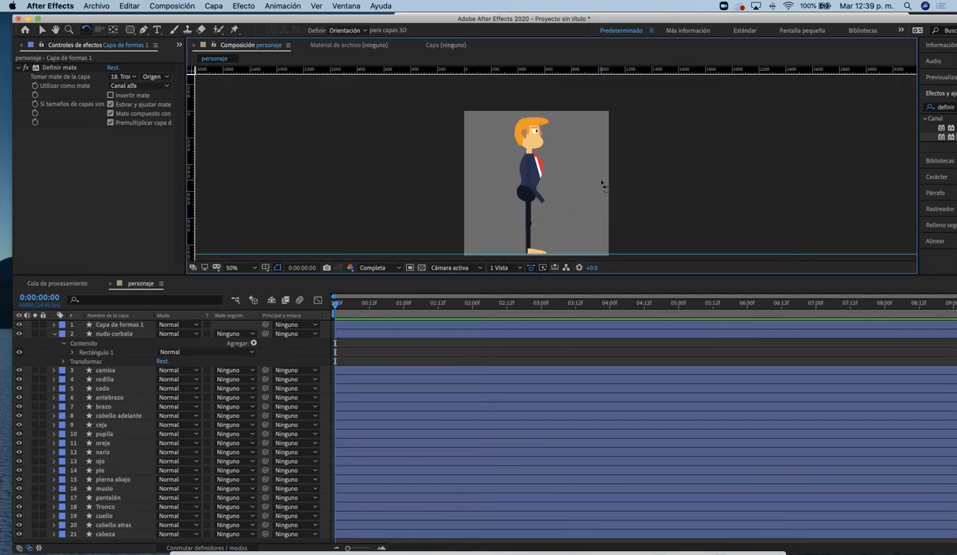
pyautogui.scroll(2, 601, 184)
pyautogui.moveTo(503, 141); pyautogui.dragTo(492, 210)
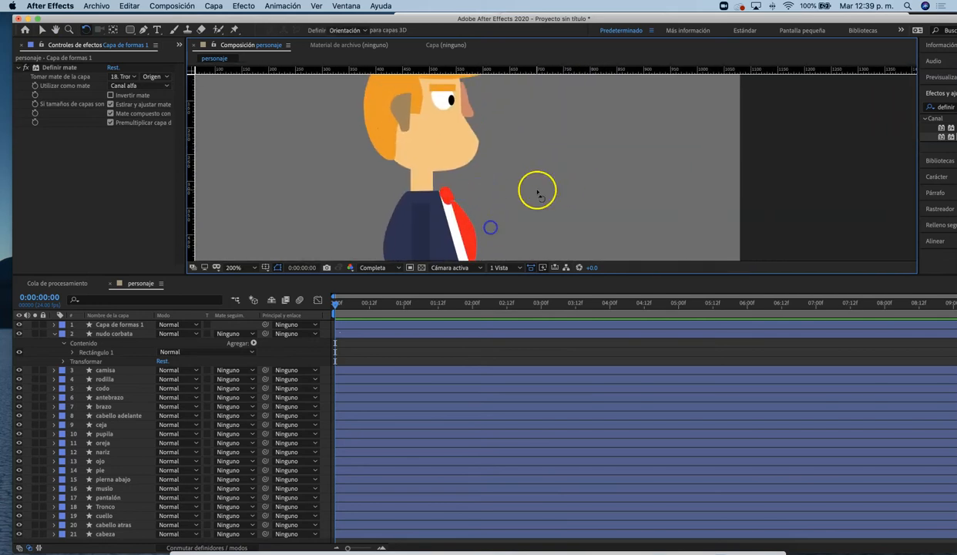
pyautogui.scroll(-2, 537, 193)
pyautogui.scroll(2, 537, 193)
pyautogui.scroll(-1, 531, 196)
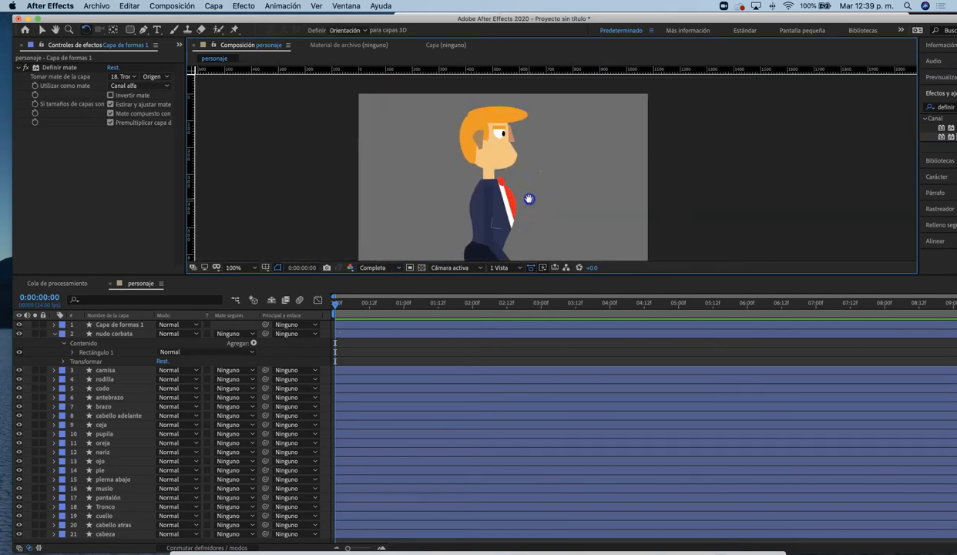
pyautogui.scroll(1, 543, 161)
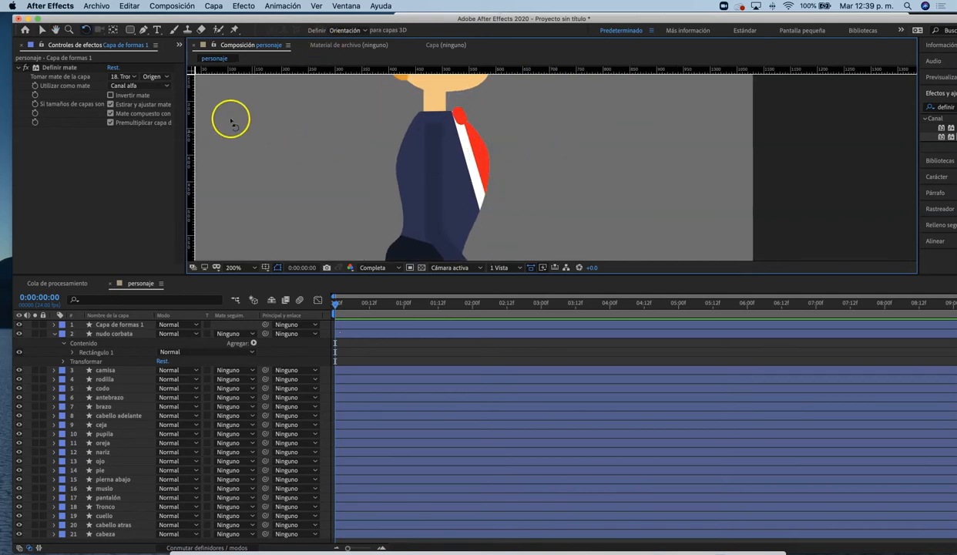
# - Draw a closed four-sided collar shape with the Pen tool around the neck base as a new shape layer
pyautogui.click(143, 31)
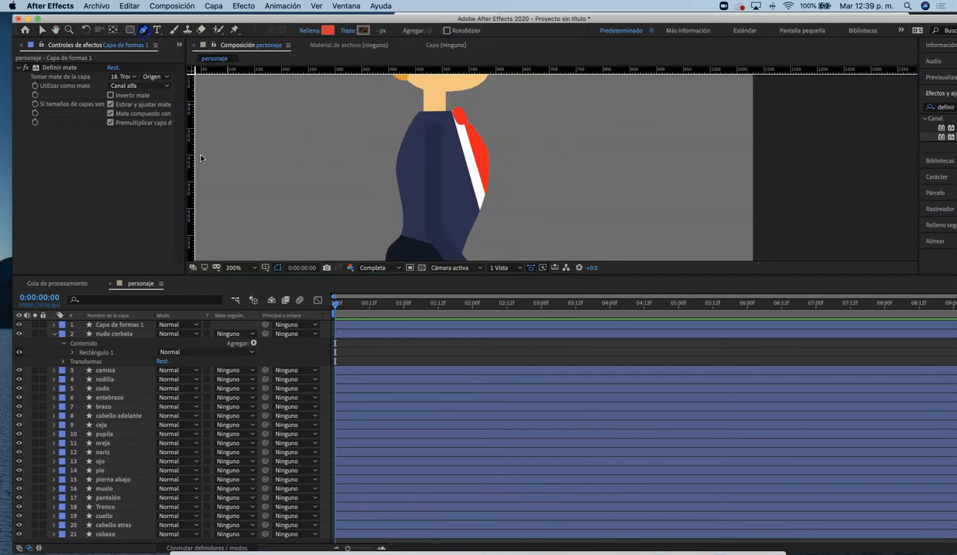
pyautogui.click(455, 104)
pyautogui.click(417, 118)
pyautogui.click(413, 98)
pyautogui.click(454, 105)
# - Set the collar shape's fill color to white, FFFFFF
pyautogui.click(317, 31)
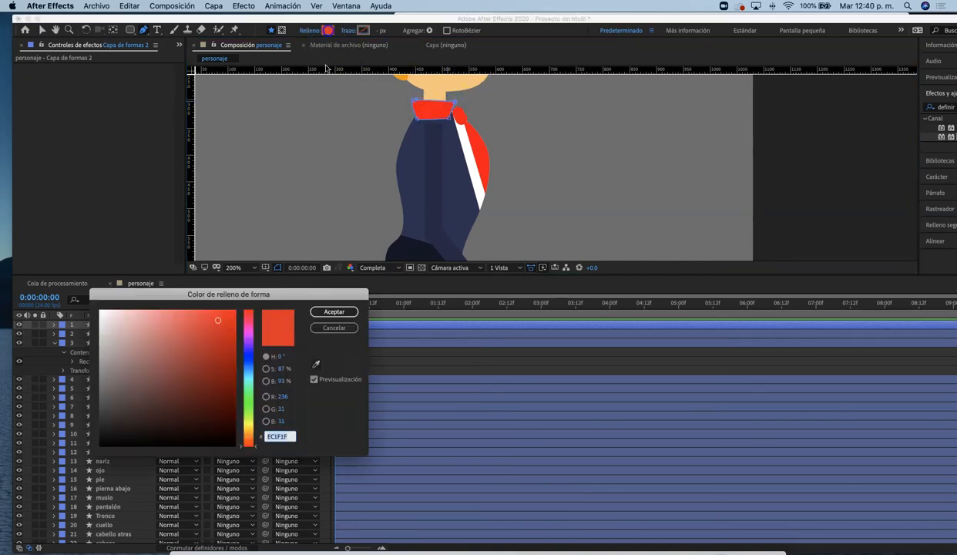
pyautogui.moveTo(144, 357); pyautogui.dragTo(100, 311)
pyautogui.click(337, 312)
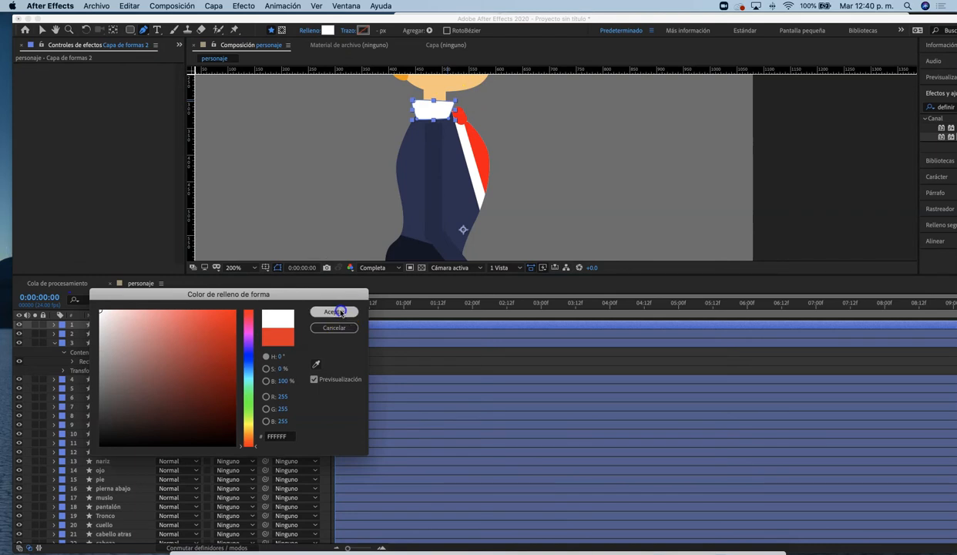
# - Center the collar shape's anchor point and shift the collar slightly toward the character's front
pyautogui.press('y')
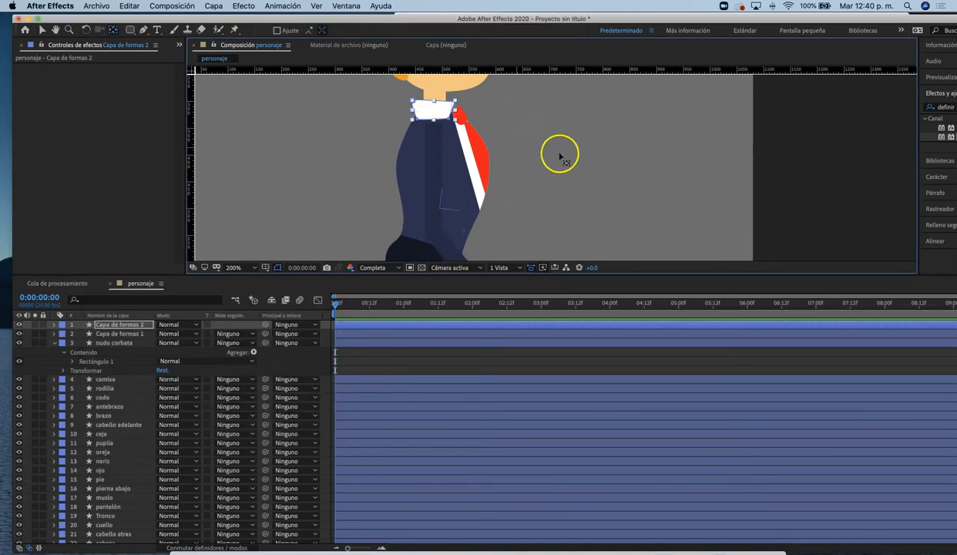
pyautogui.moveTo(463, 229)
pyautogui.mouseDown()
pyautogui.moveTo(433, 175)
pyautogui.moveTo(433, 115)
pyautogui.mouseUp()
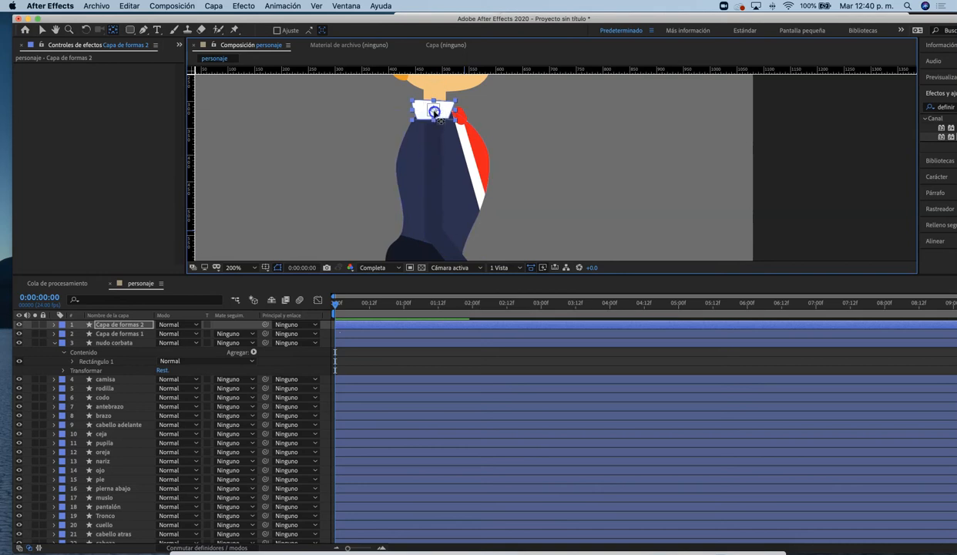
pyautogui.press('v')
pyautogui.click(490, 114)
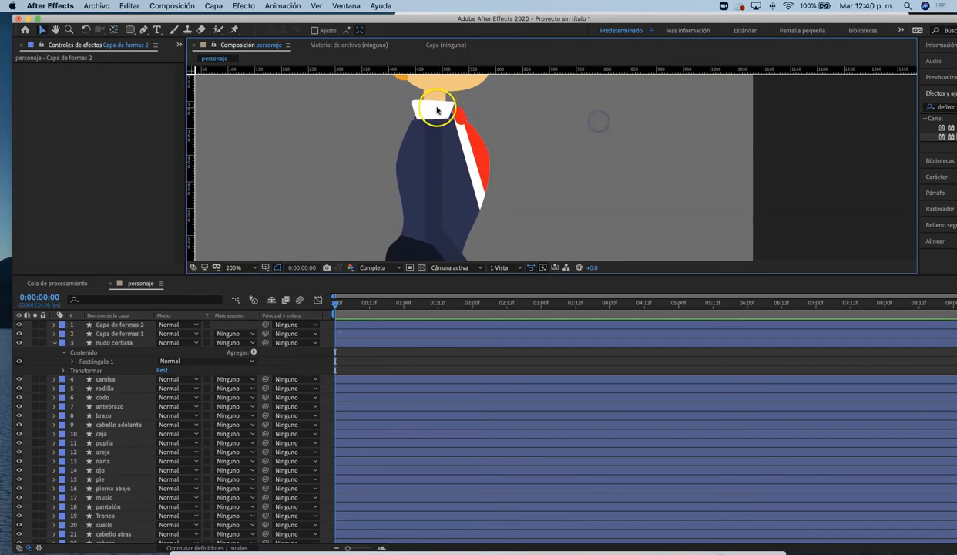
pyautogui.click(433, 108)
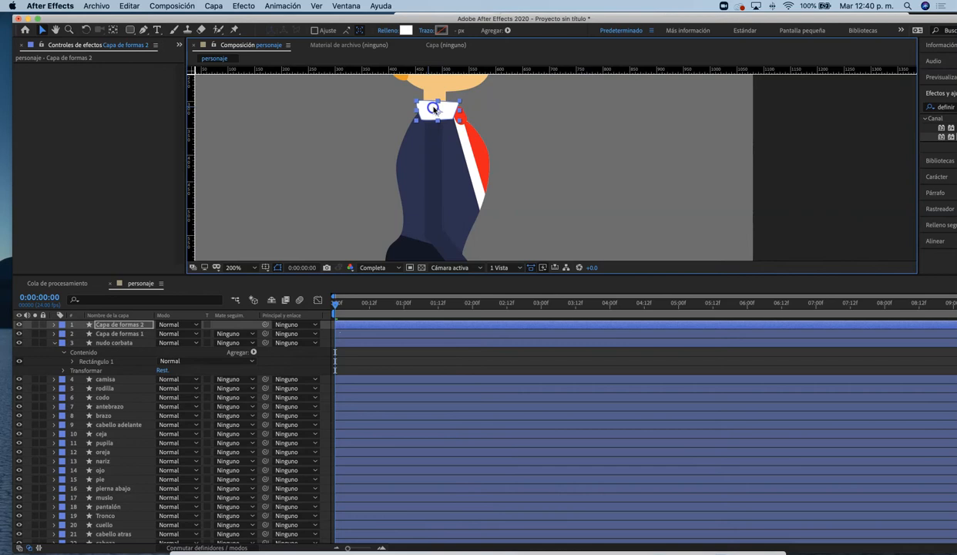
# - Rotate the white collar clockwise so it slopes down toward the chest, and raise it slightly on the neck
pyautogui.press('w')
pyautogui.moveTo(460, 102); pyautogui.dragTo(459, 106)
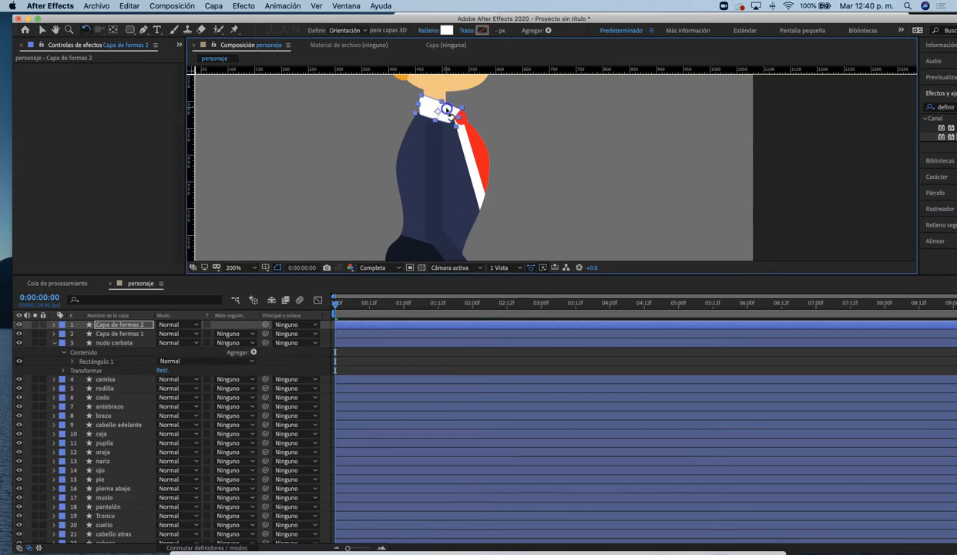
pyautogui.click(537, 116)
pyautogui.press('v')
pyautogui.moveTo(438, 110); pyautogui.dragTo(439, 104)
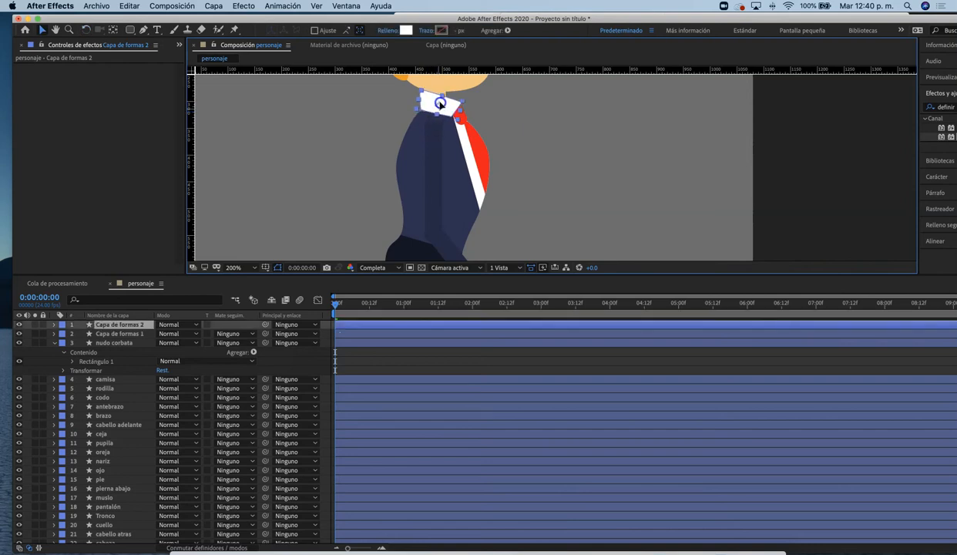
# - Examine how the collar, shirt and tie fit together up close and on the whole character
pyautogui.scroll(-4, 539, 146)
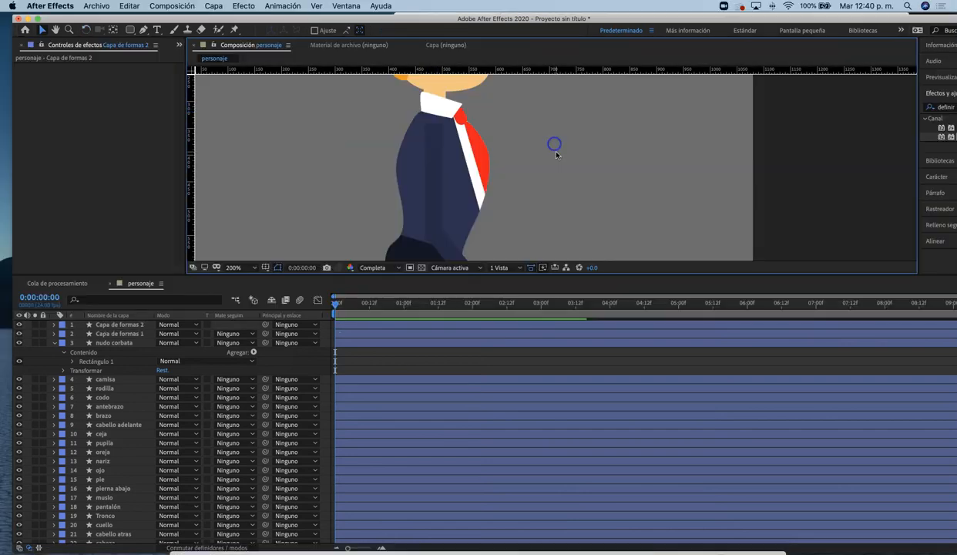
pyautogui.click(458, 139)
pyautogui.scroll(4, 457, 139)
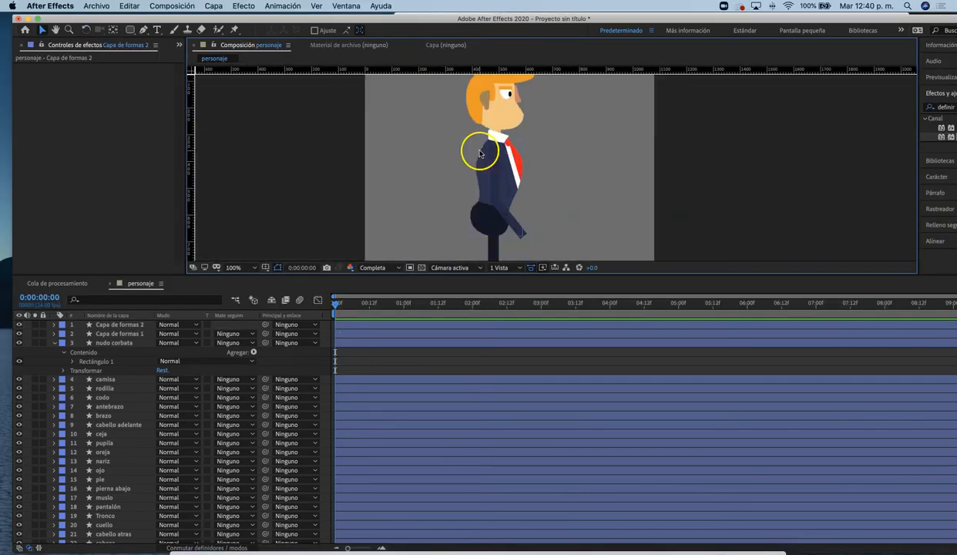
pyautogui.scroll(-2, 477, 189)
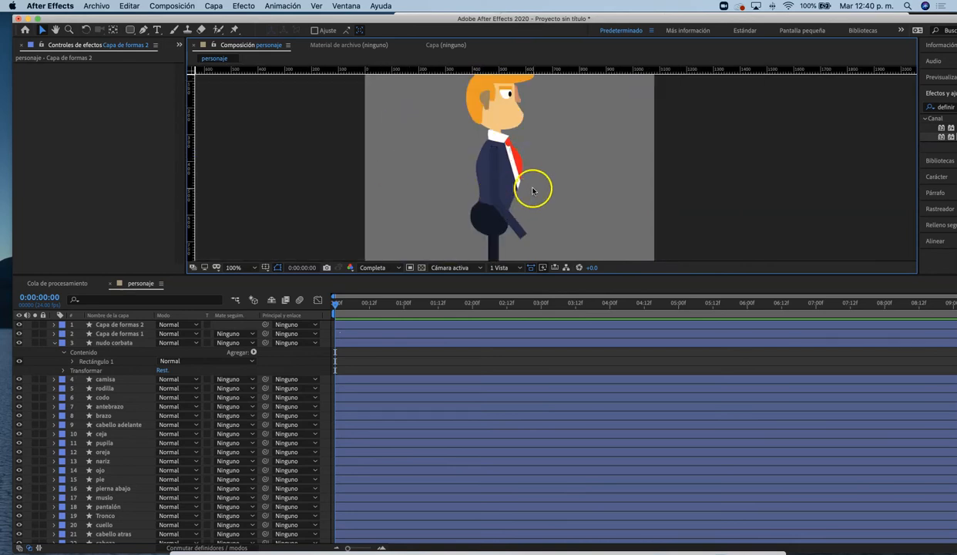
pyautogui.scroll(4, 531, 186)
pyautogui.scroll(-2, 431, 165)
pyautogui.scroll(-2, 423, 163)
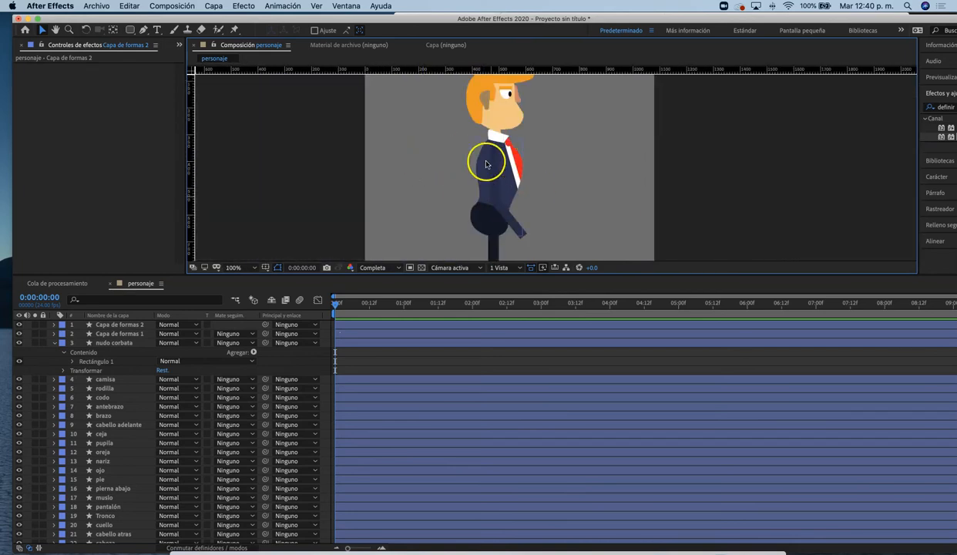
pyautogui.scroll(-2, 536, 197)
# - Rotate the forearm (antebrazo) and upper arm (brazo) so the arm hangs straight down beside the body
pyautogui.press('w')
pyautogui.click(537, 202)
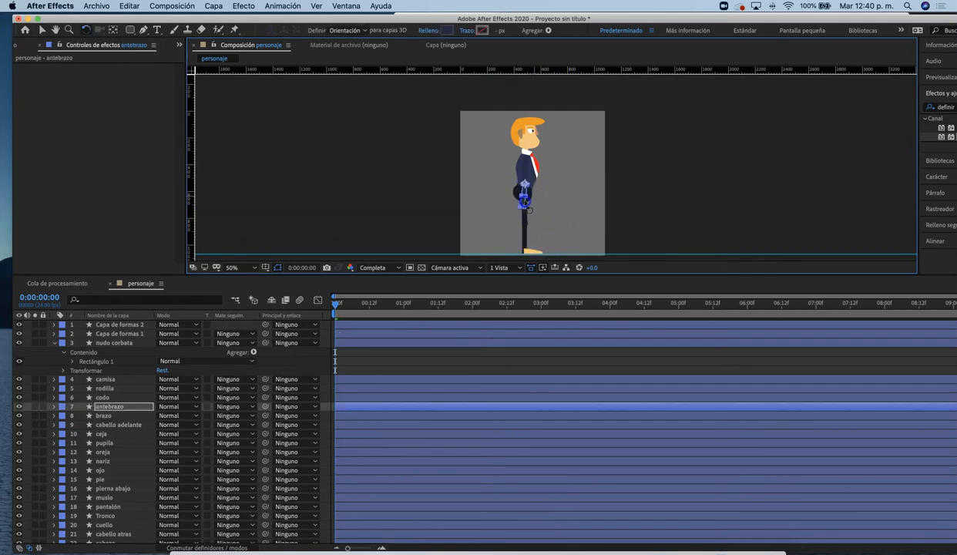
pyautogui.click(539, 172)
pyautogui.moveTo(537, 170); pyautogui.dragTo(471, 86)
pyautogui.click(570, 210)
# - Set the fill of the pie foot layer to the dark trouser color, 141725, sampled from the lower leg
pyautogui.scroll(2, 542, 188)
pyautogui.press('space')
pyautogui.moveTo(476, 153); pyautogui.dragTo(503, 84)
pyautogui.moveTo(474, 180); pyautogui.dragTo(482, 80)
pyautogui.moveTo(465, 194); pyautogui.dragTo(459, 88)
pyautogui.moveTo(460, 126); pyautogui.dragTo(472, 140)
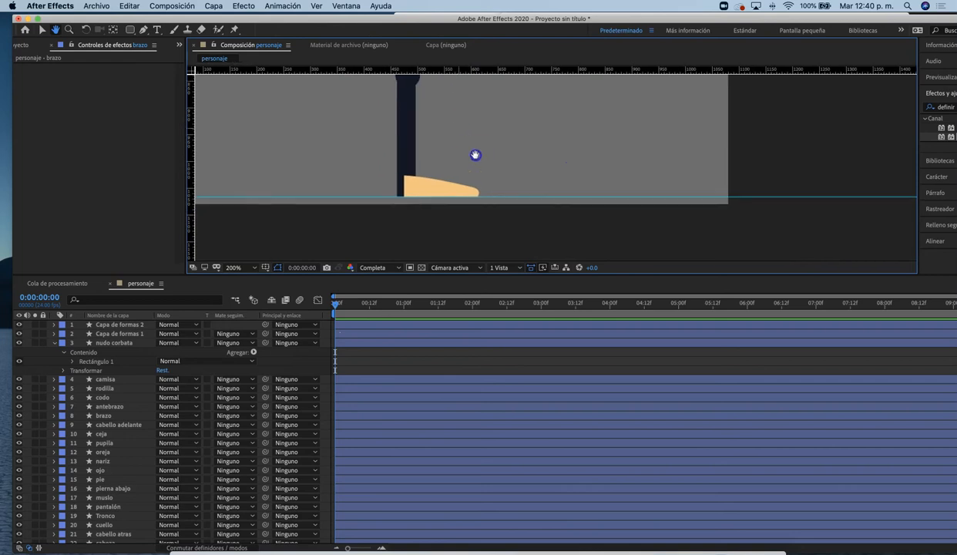
pyautogui.click(437, 189)
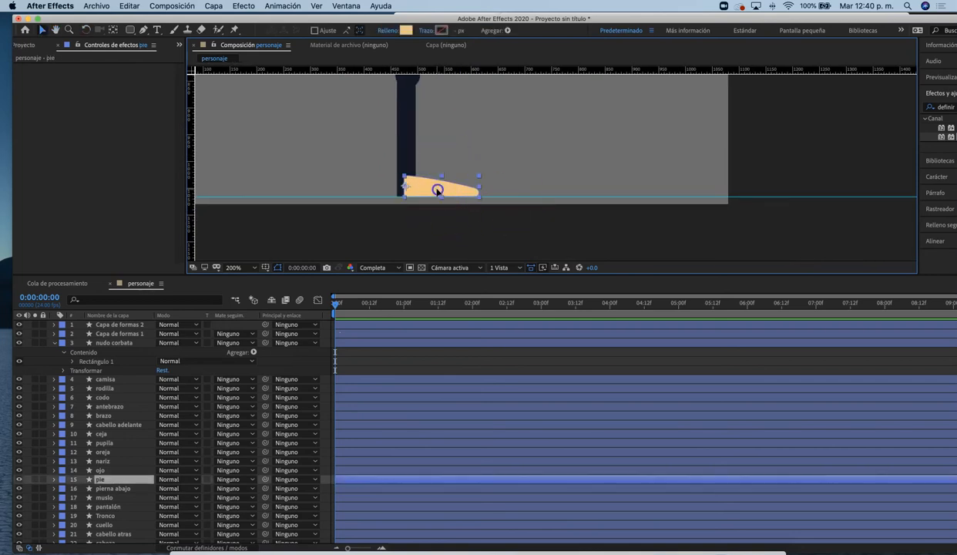
pyautogui.click(405, 30)
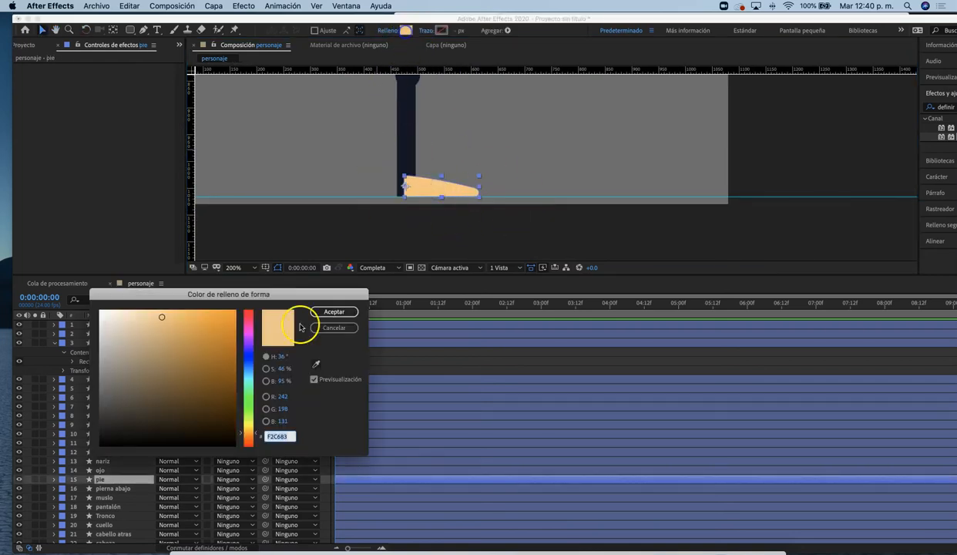
pyautogui.click(315, 364)
pyautogui.click(404, 143)
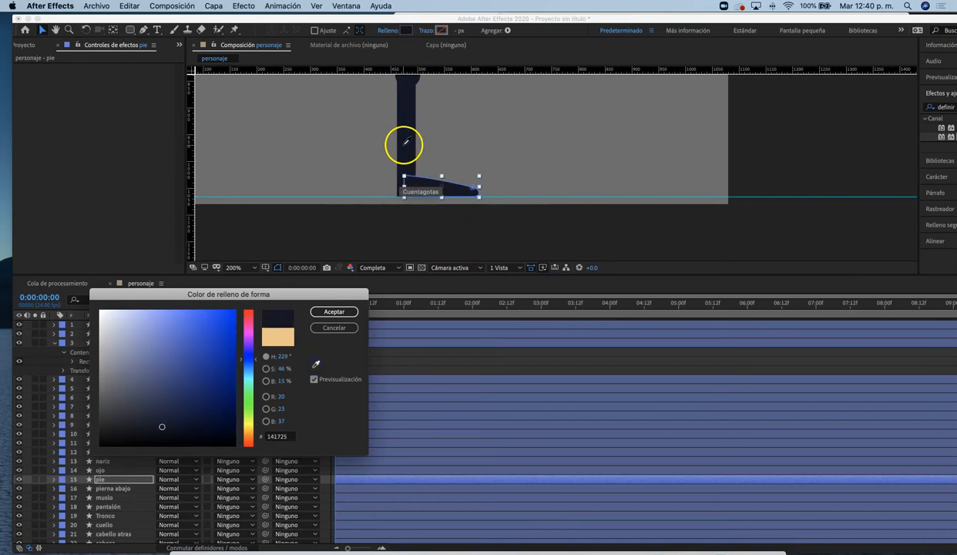
pyautogui.click(335, 312)
pyautogui.click(531, 162)
# - Draw a closed, notched lapel shape with the Pen tool from the collar down the jacket's front edge as a new shape layer
pyautogui.scroll(-4, 517, 141)
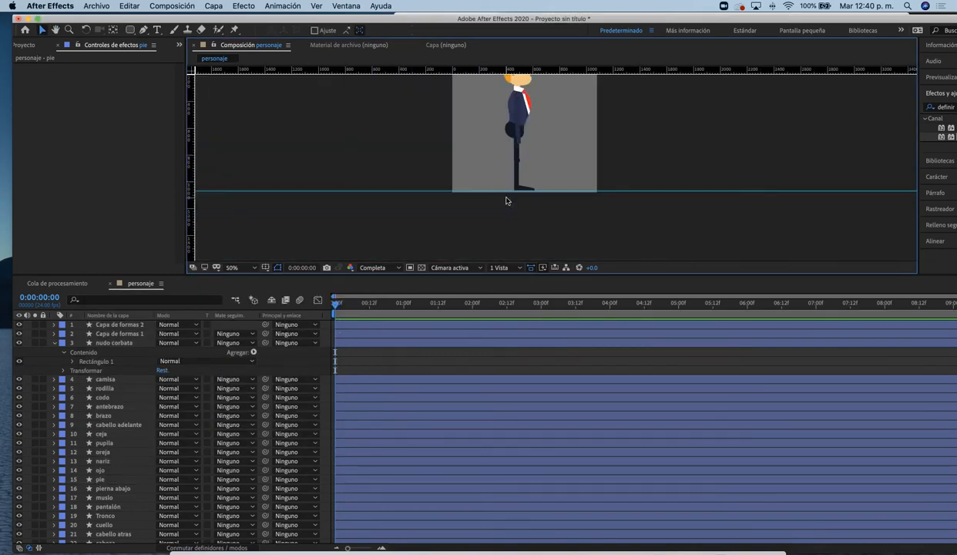
pyautogui.moveTo(509, 200); pyautogui.dragTo(509, 202)
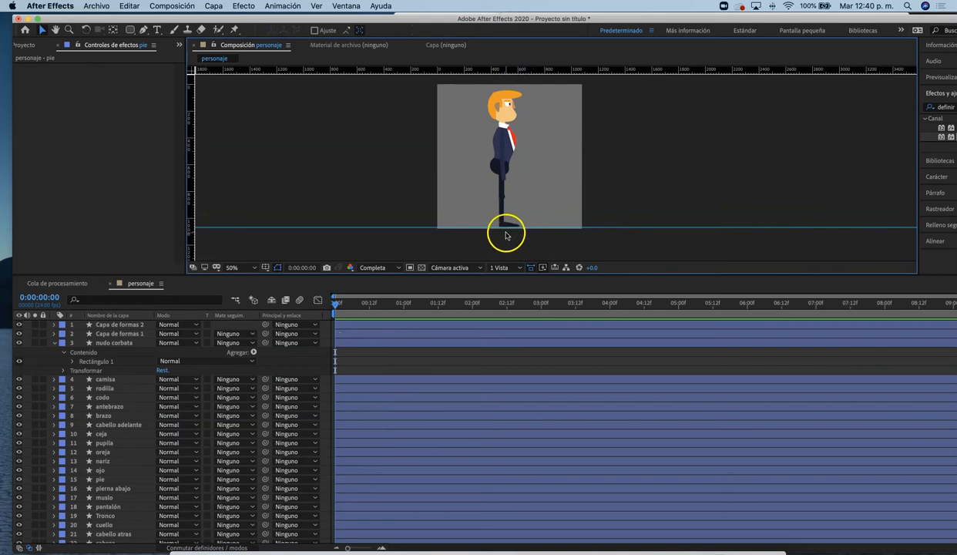
pyautogui.scroll(4, 502, 148)
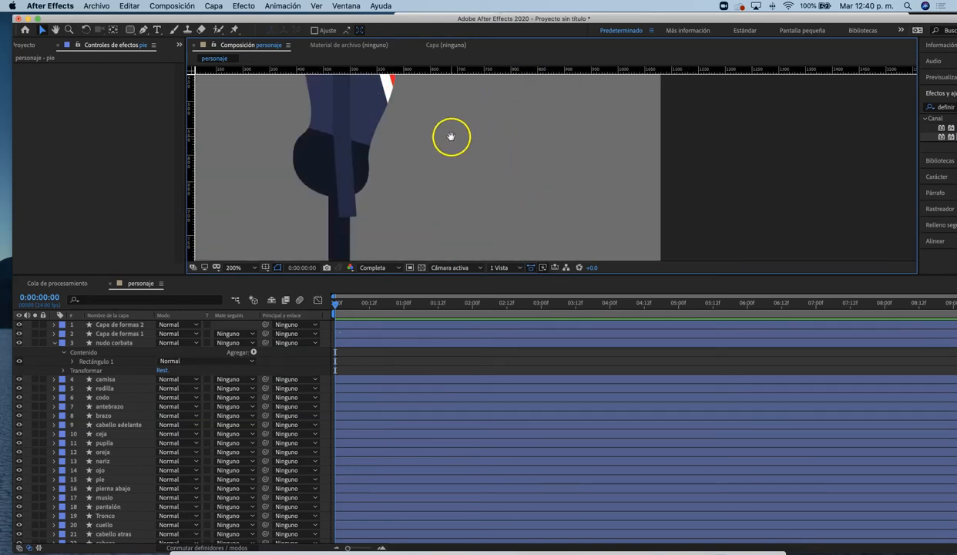
pyautogui.moveTo(450, 136); pyautogui.dragTo(500, 151)
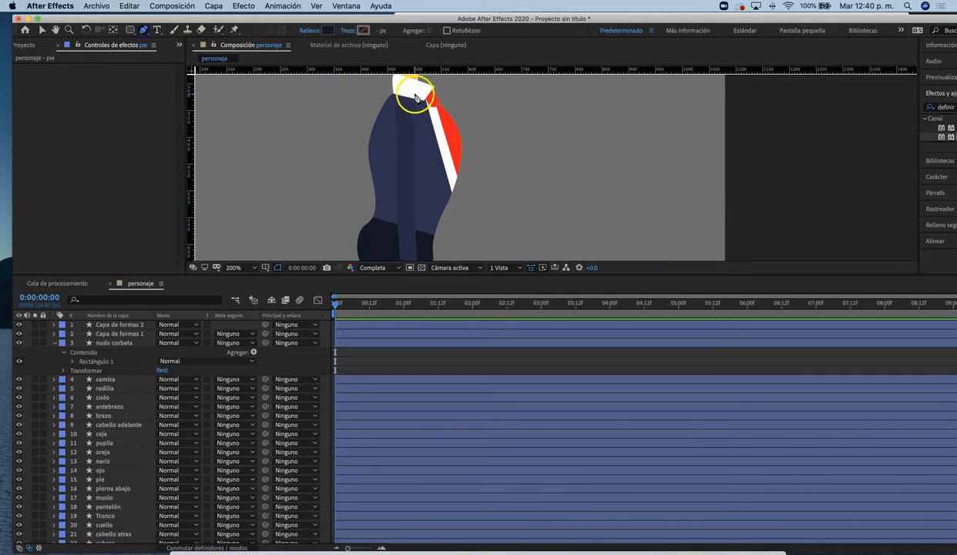
pyautogui.click(415, 94)
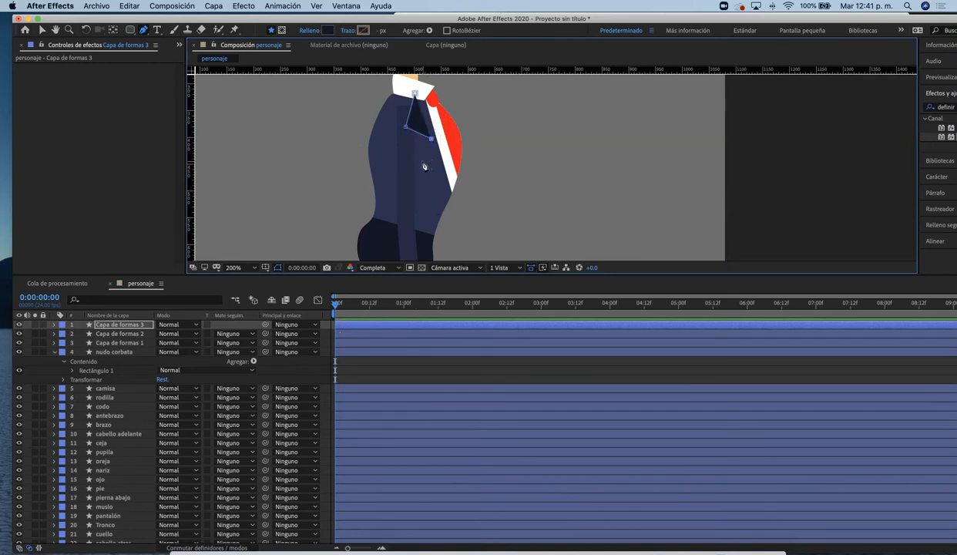
pyautogui.click(461, 194)
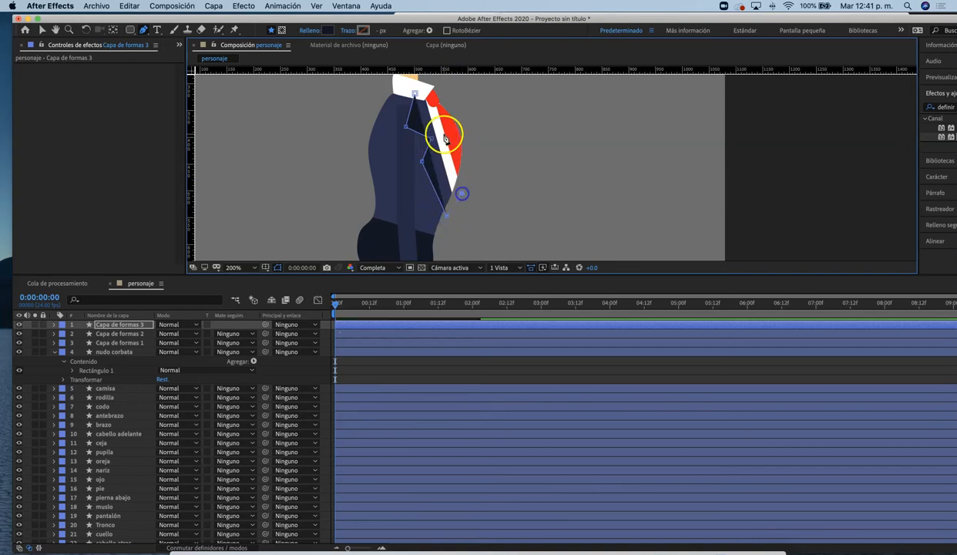
pyautogui.click(414, 93)
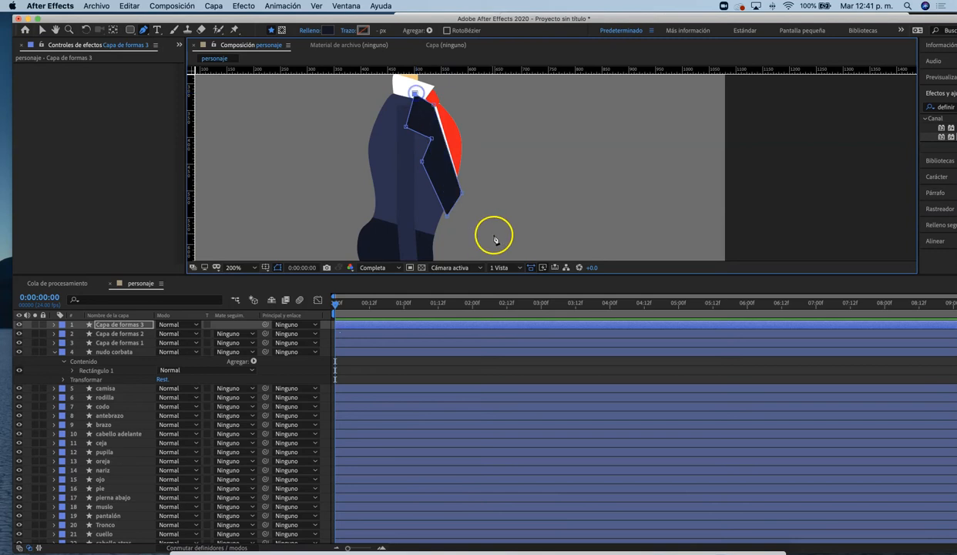
# - Set the lapel shape's fill to dark navy, 191B2C, starting from the sampled jacket color
pyautogui.click(322, 31)
pyautogui.click(316, 362)
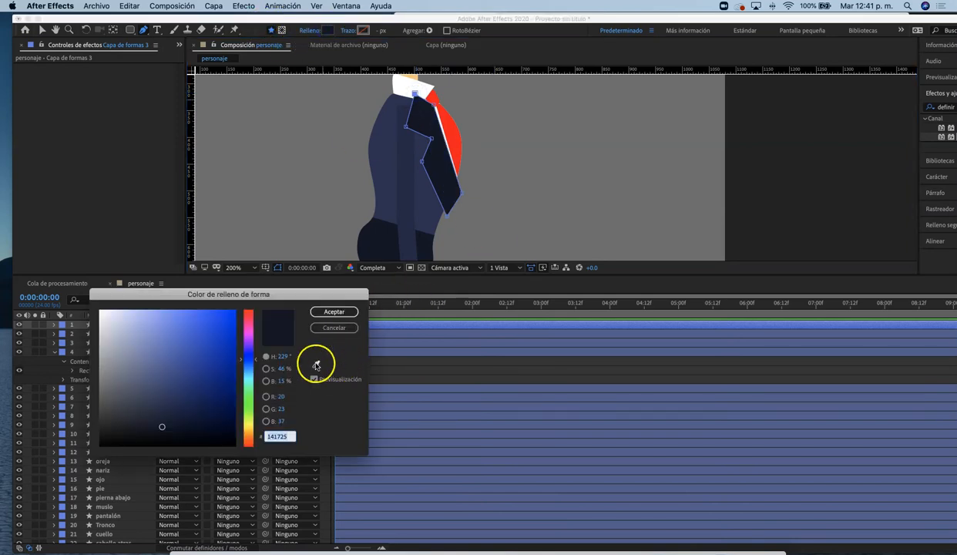
pyautogui.click(391, 216)
pyautogui.click(157, 423)
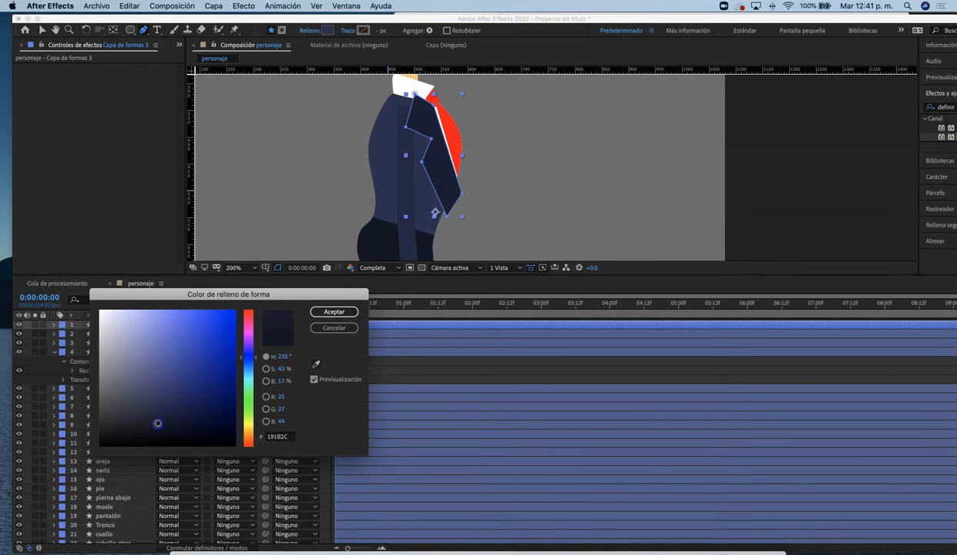
pyautogui.click(334, 311)
# - Rename the lapel layer as solapa and move it directly below the brazo layer
pyautogui.click(127, 325)
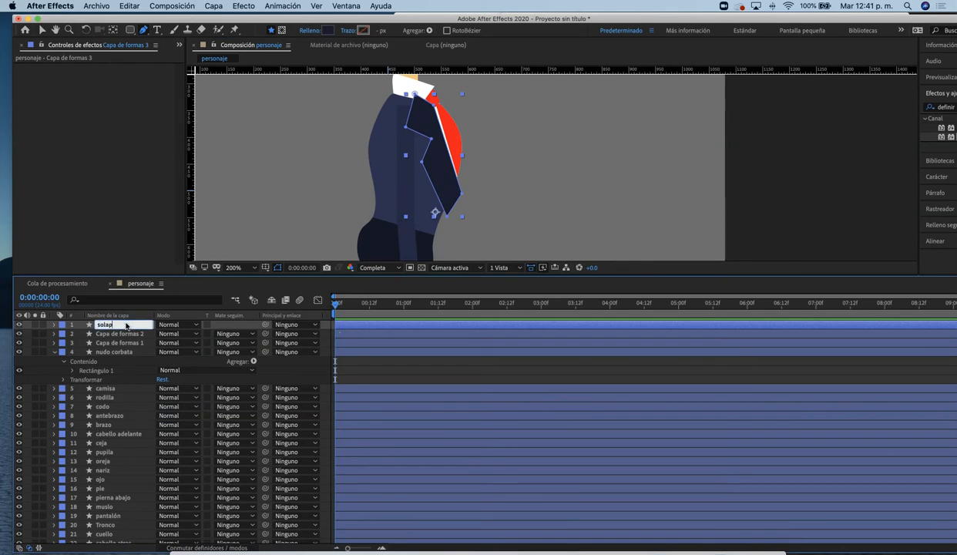
pyautogui.write('solapa')
pyautogui.press('Return')
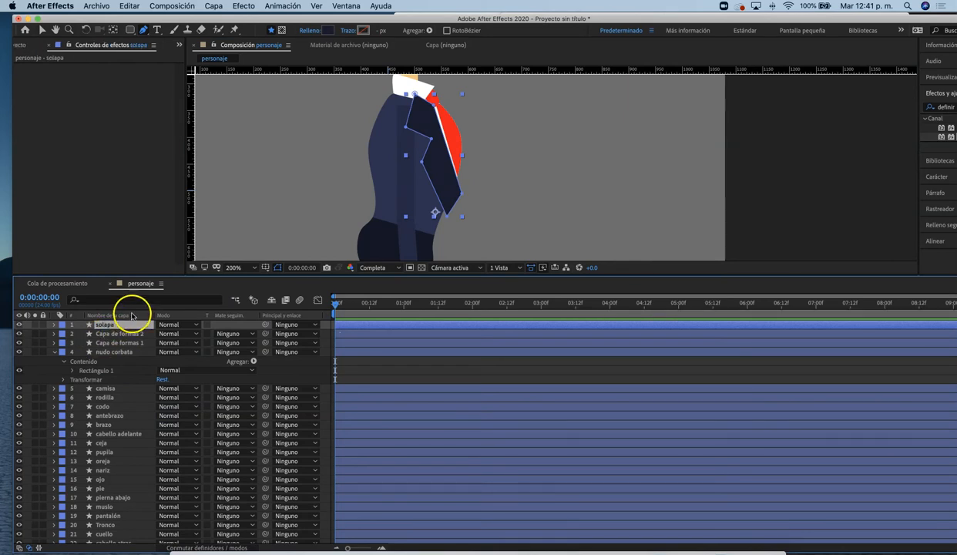
pyautogui.moveTo(117, 325); pyautogui.dragTo(121, 431)
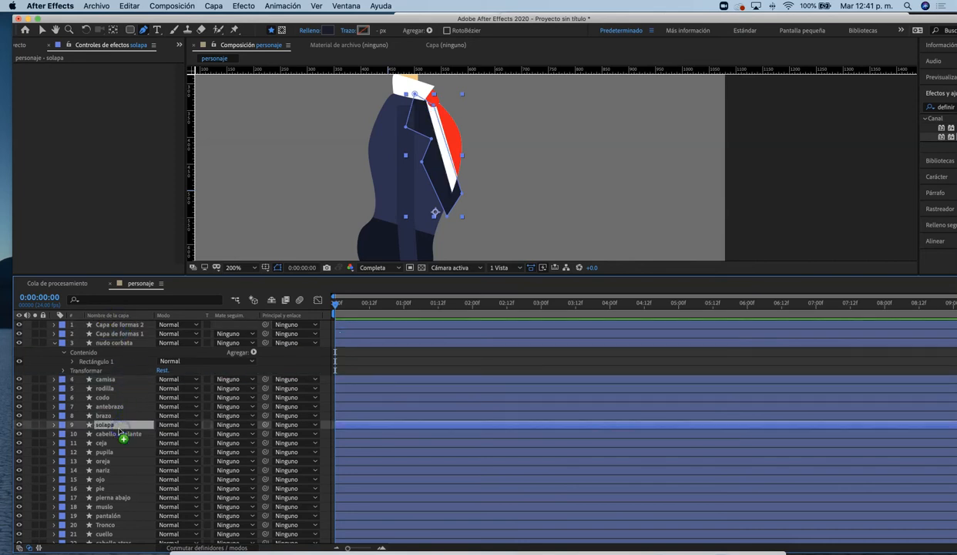
# - Rename the red tie layer Capa de formas 1 as camisa and move it directly above the solapa layer
pyautogui.click(113, 327)
pyautogui.click(114, 334)
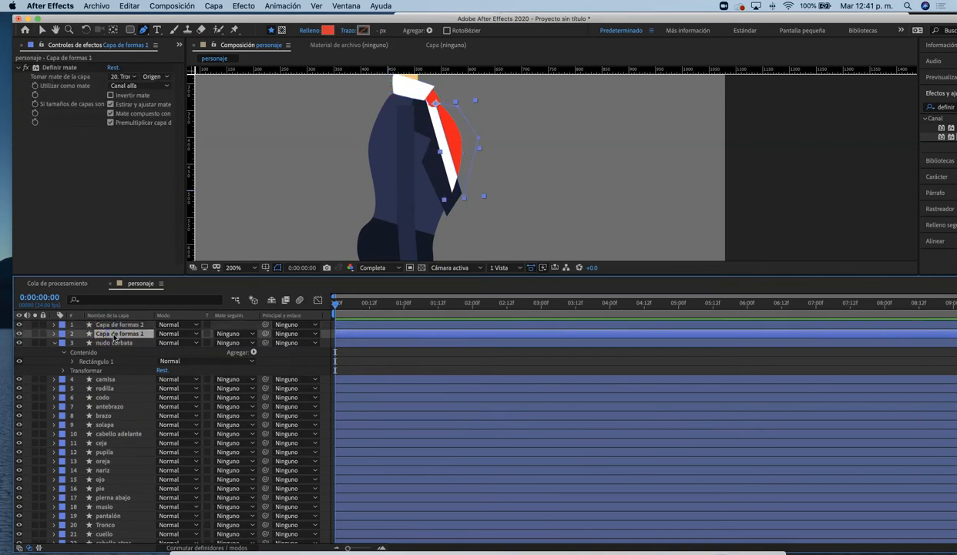
pyautogui.press('Return')
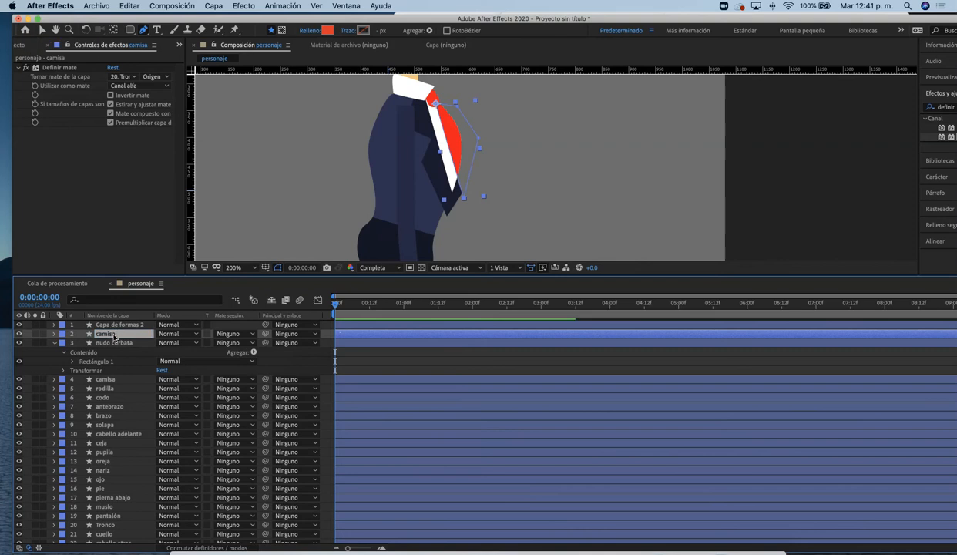
pyautogui.moveTo(111, 336); pyautogui.dragTo(113, 424)
# - Move the collar layer Capa de formas 2 directly below the brazo layer and rename it as cuello
pyautogui.moveTo(117, 325); pyautogui.dragTo(117, 412)
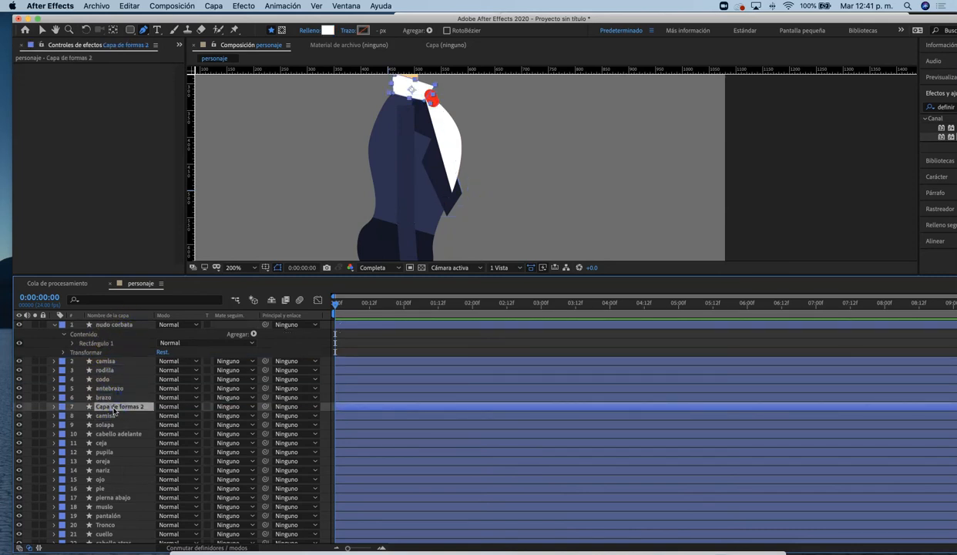
pyautogui.click(20, 407)
pyautogui.click(19, 406)
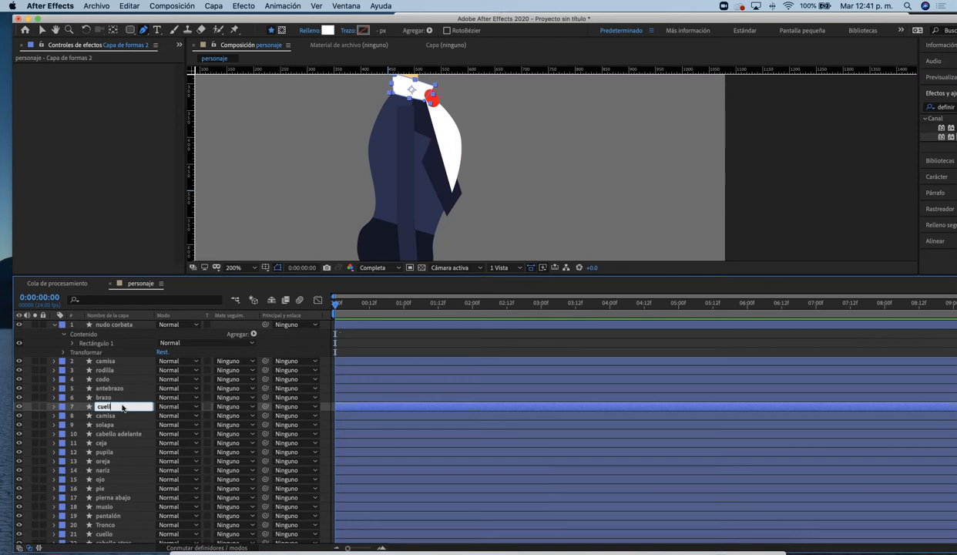
pyautogui.write('o')
pyautogui.press('Return')
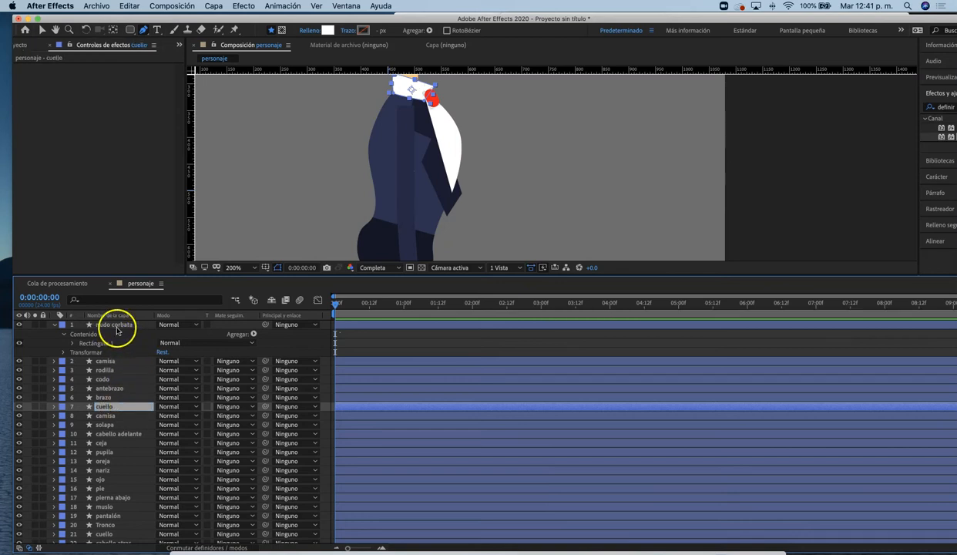
# - Rename the red tie layer as corbata and move it directly below nudo corbata, above the shirt layer
pyautogui.click(119, 326)
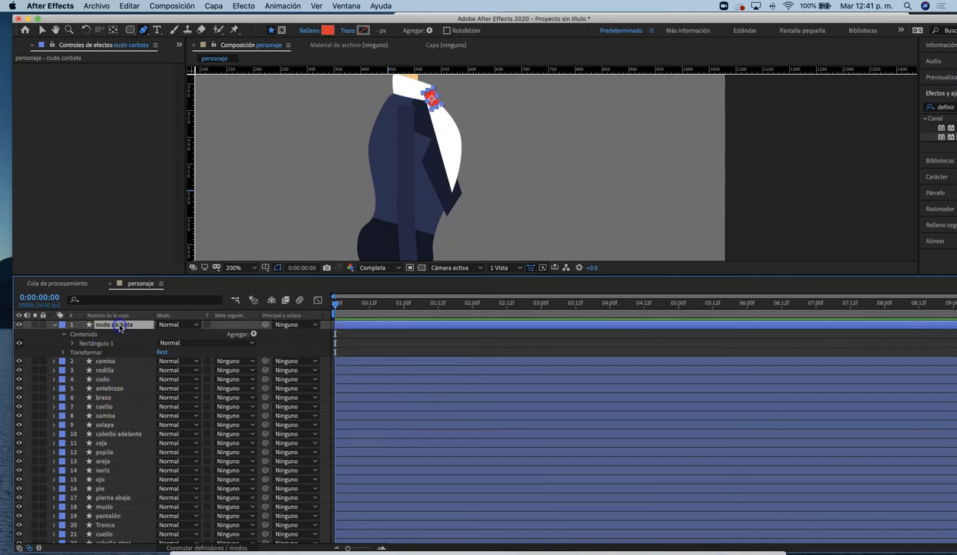
pyautogui.click(115, 417)
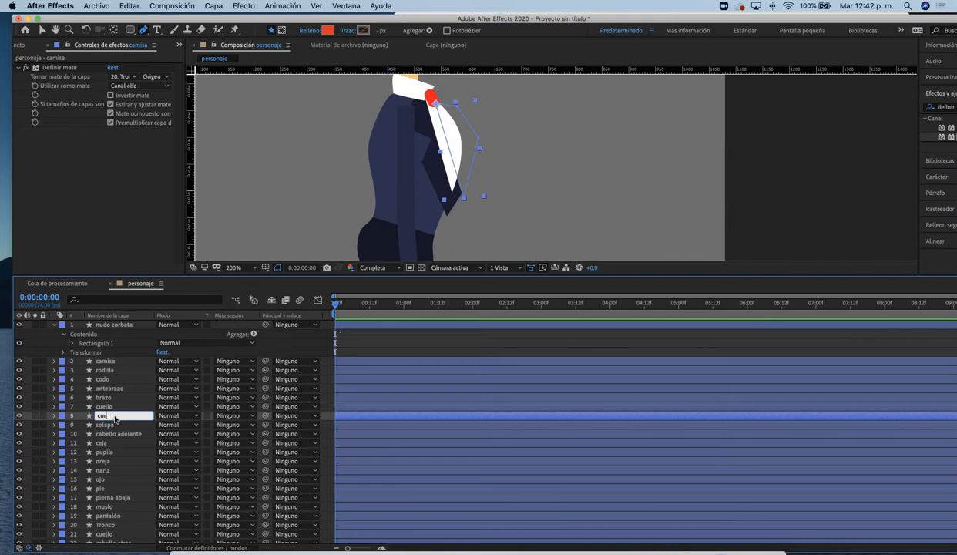
pyautogui.click(105, 420)
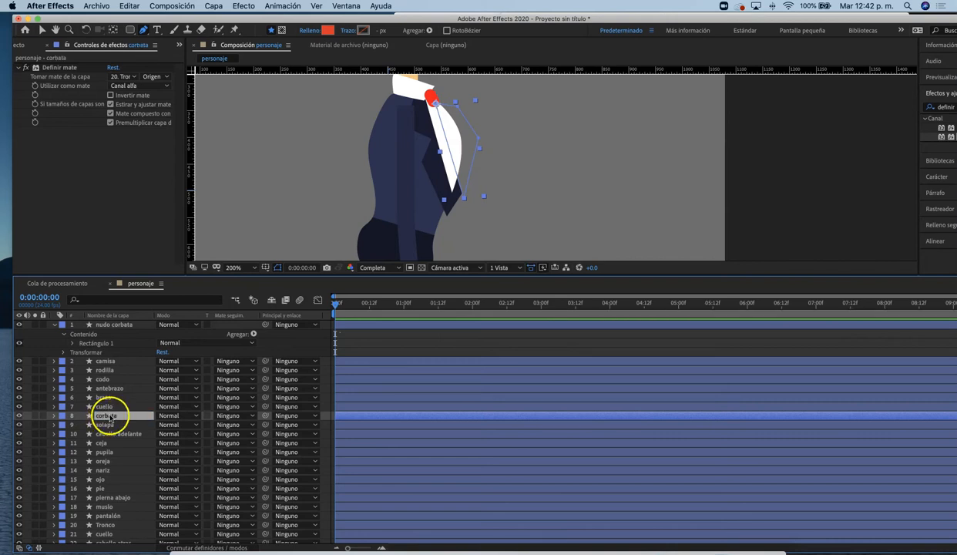
pyautogui.moveTo(111, 416); pyautogui.dragTo(122, 356)
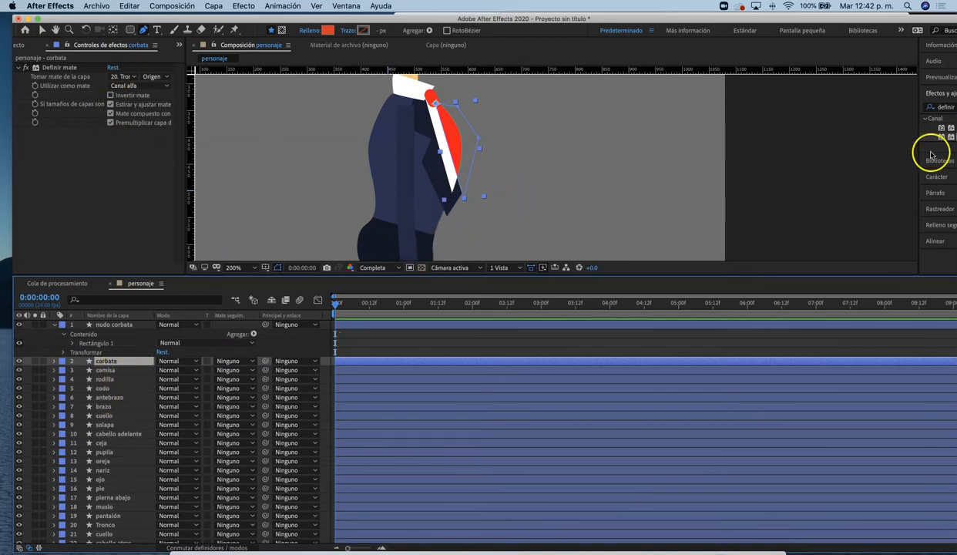
# - Apply Definir mate to the solapa layer and take its matte from the Tronco layer
pyautogui.moveTo(944, 137); pyautogui.dragTo(115, 424)
pyautogui.click(123, 76)
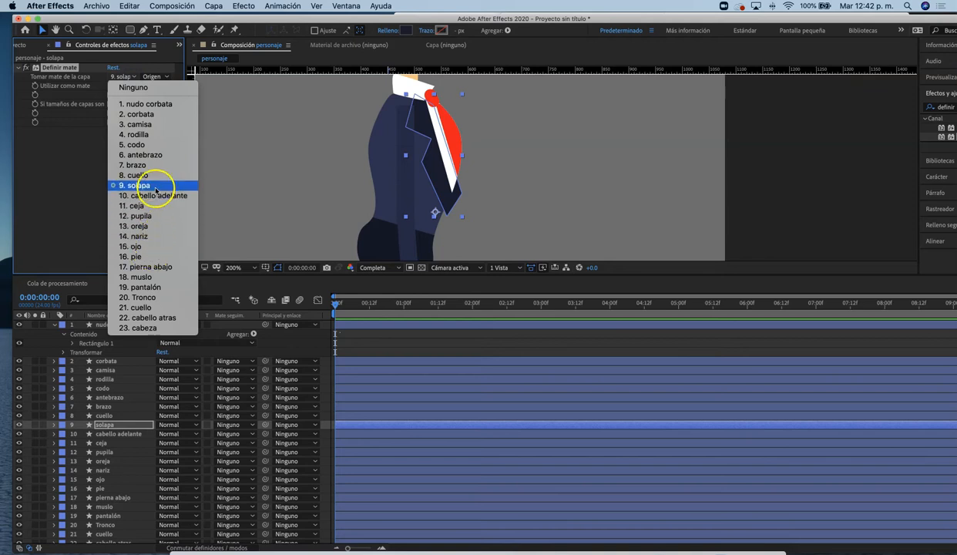
pyautogui.click(152, 298)
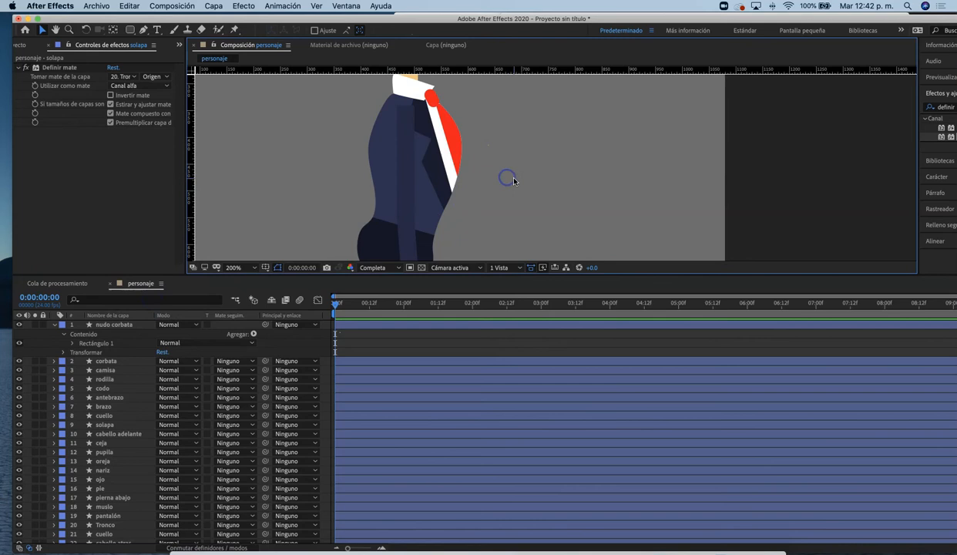
pyautogui.scroll(-3, 508, 177)
pyautogui.scroll(2, 542, 176)
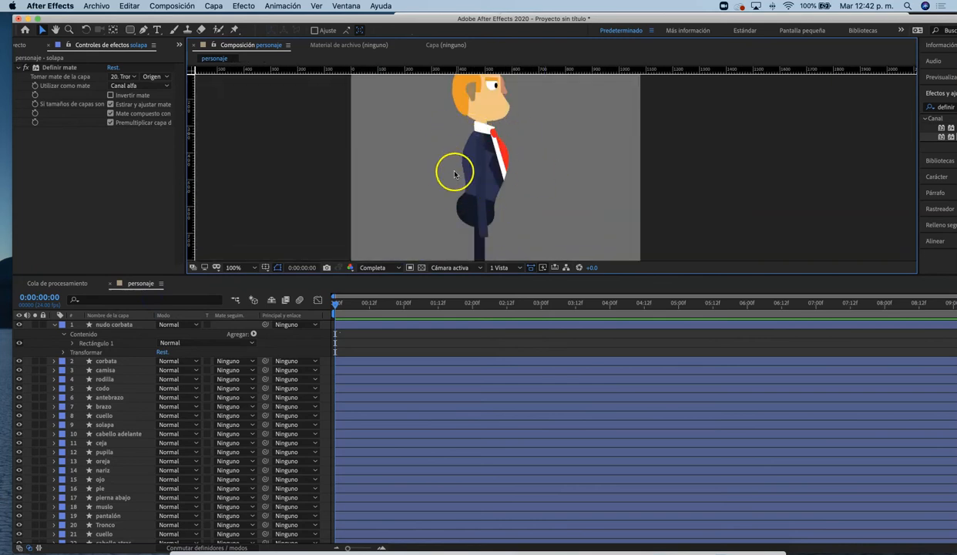
# - Collapse the nudo corbata layer and draw a tall, narrow dark rectangle for the hand just below the sleeve end
pyautogui.scroll(2, 559, 152)
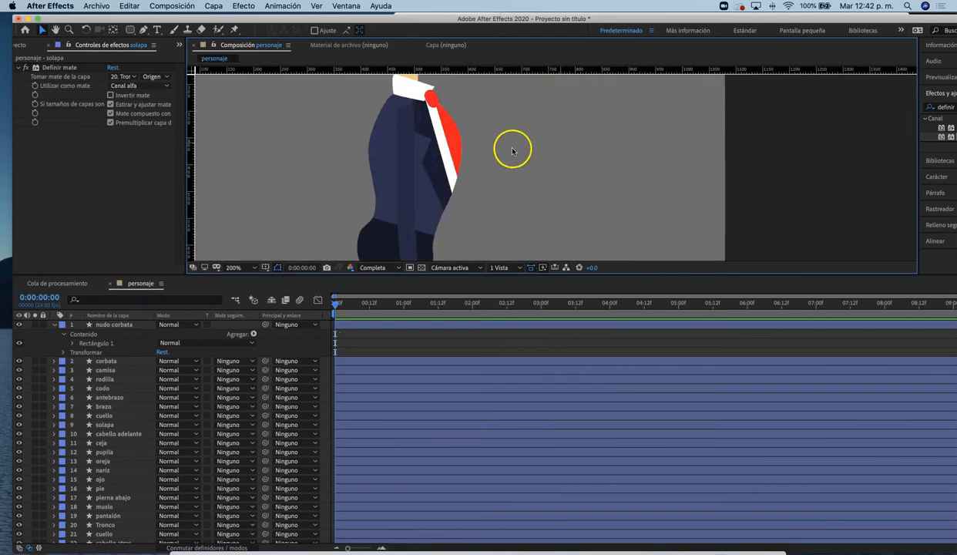
pyautogui.moveTo(508, 167); pyautogui.dragTo(463, 87)
pyautogui.moveTo(421, 140); pyautogui.dragTo(359, 171)
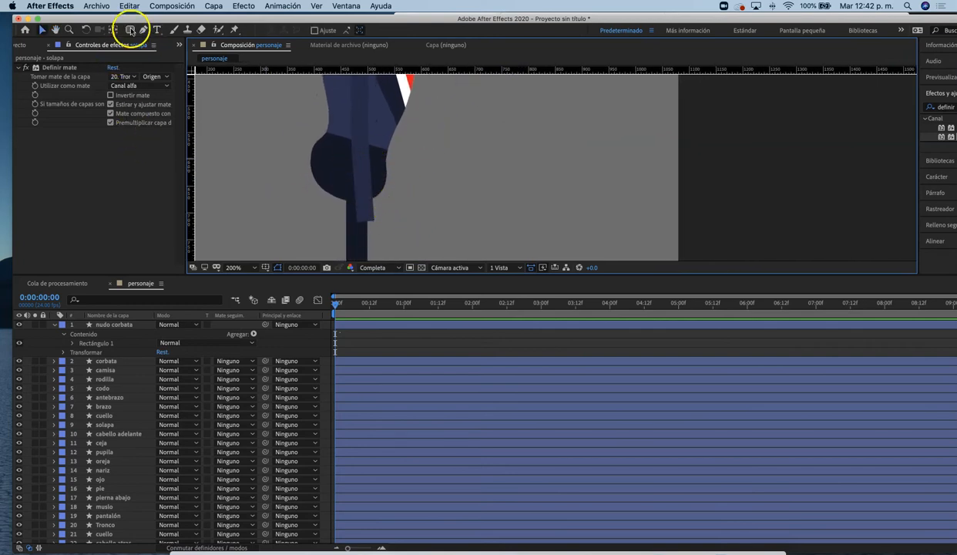
pyautogui.moveTo(265, 111); pyautogui.dragTo(292, 76)
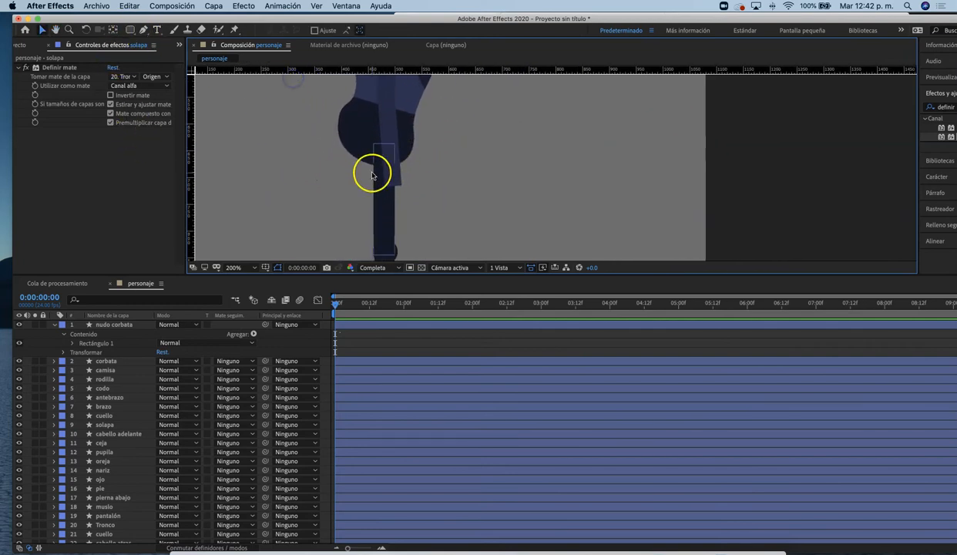
pyautogui.click(54, 324)
pyautogui.click(463, 148)
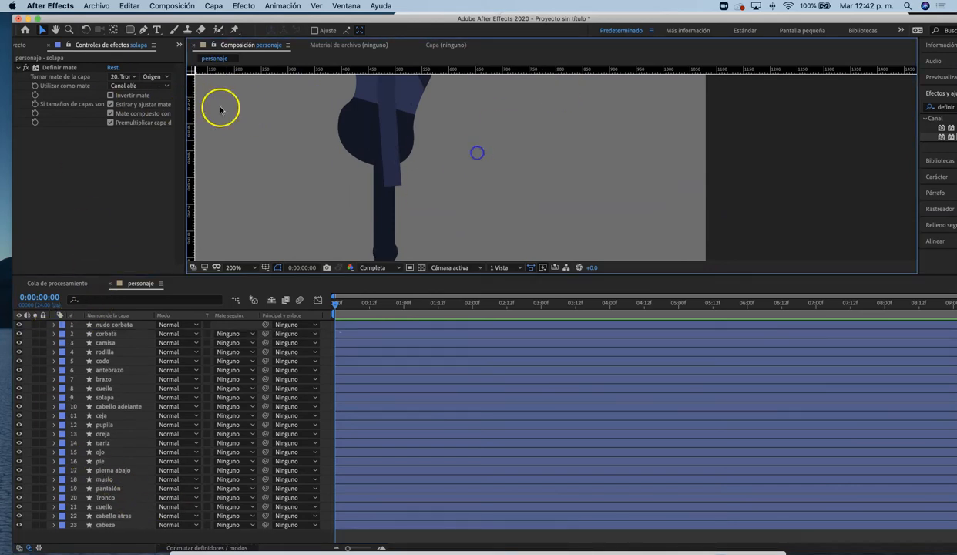
pyautogui.click(129, 29)
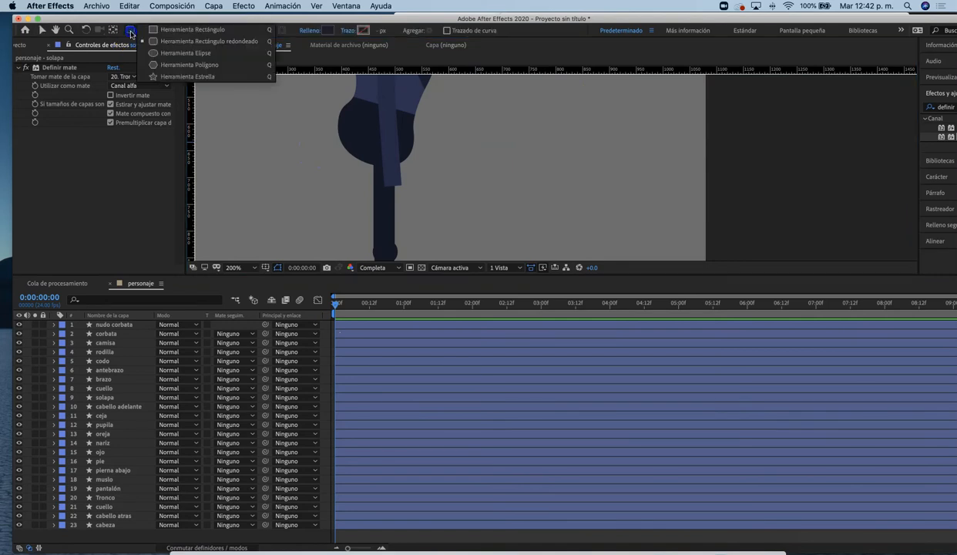
pyautogui.click(171, 32)
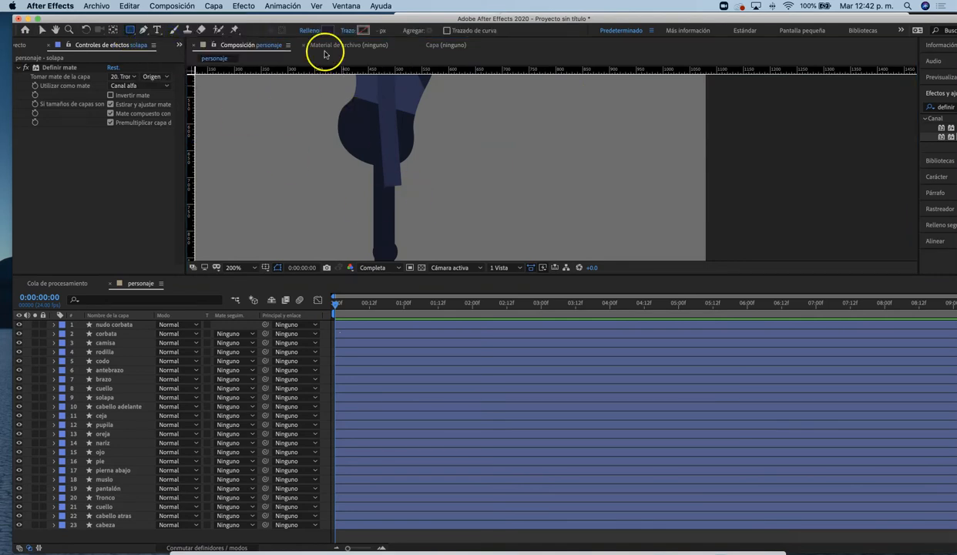
pyautogui.moveTo(393, 184); pyautogui.dragTo(406, 221)
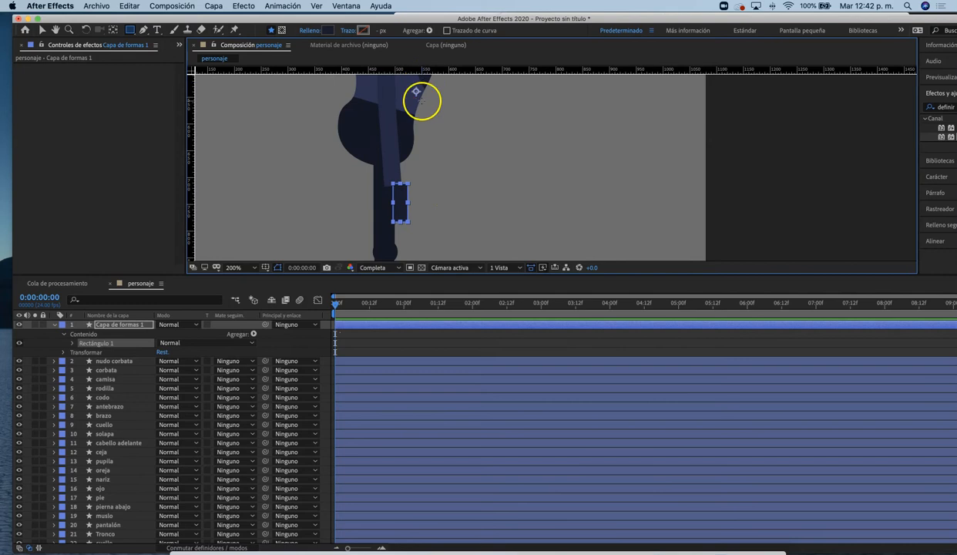
# - Move the hand rectangle's anchor point to the middle of its upper edge, at the wrist
pyautogui.press('v')
pyautogui.click(465, 208)
pyautogui.click(401, 203)
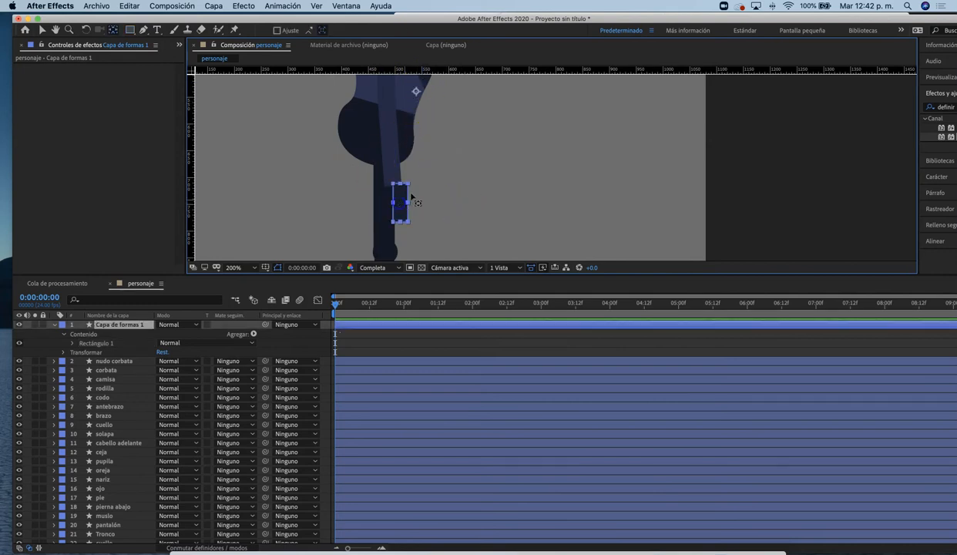
pyautogui.moveTo(416, 93); pyautogui.dragTo(580, 145)
pyautogui.scroll(-1, 386, 209)
pyautogui.scroll(2, 424, 190)
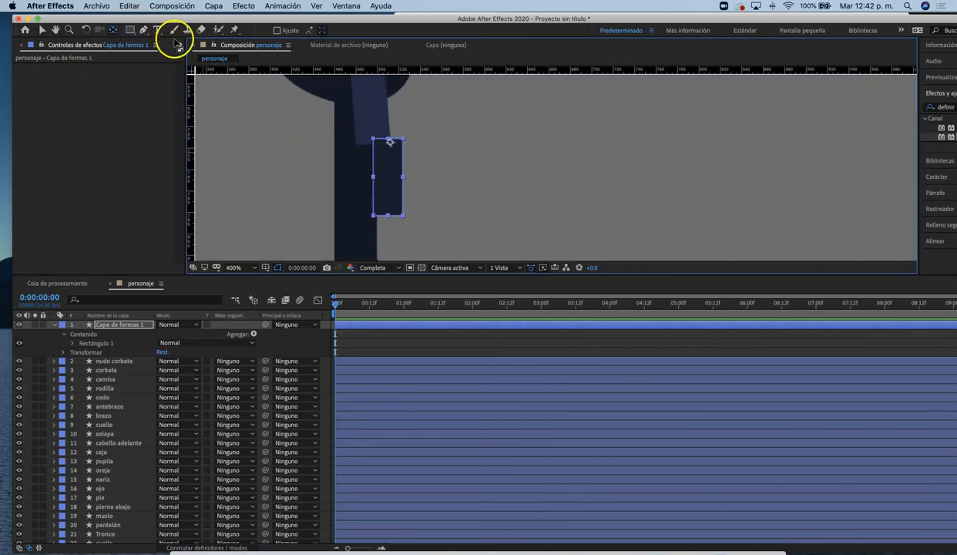
# - Draw a smaller upright rectangle for the thumb on a separate shape layer, beside the hand rectangle and over the leg
pyautogui.click(130, 30)
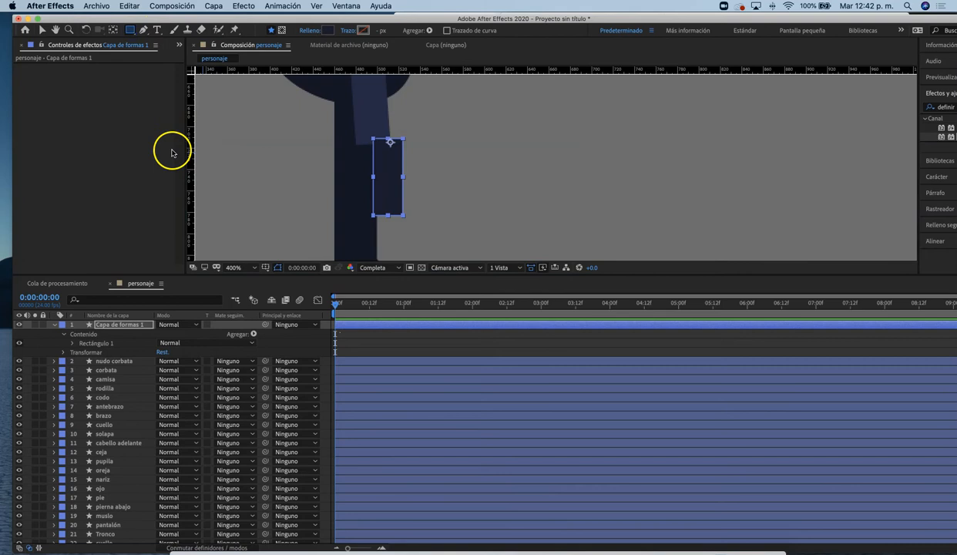
pyautogui.press('v')
pyautogui.click(273, 185)
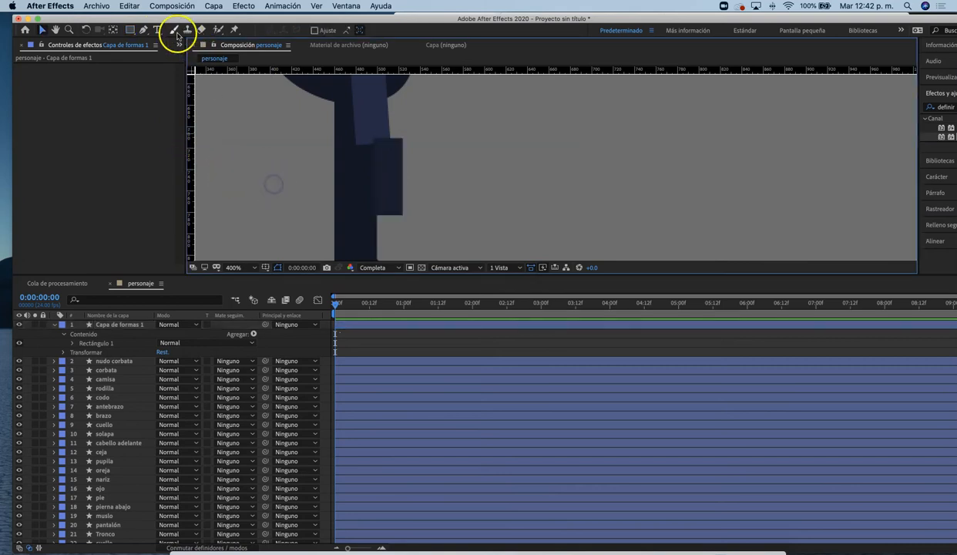
pyautogui.click(130, 30)
pyautogui.moveTo(352, 185); pyautogui.dragTo(377, 210)
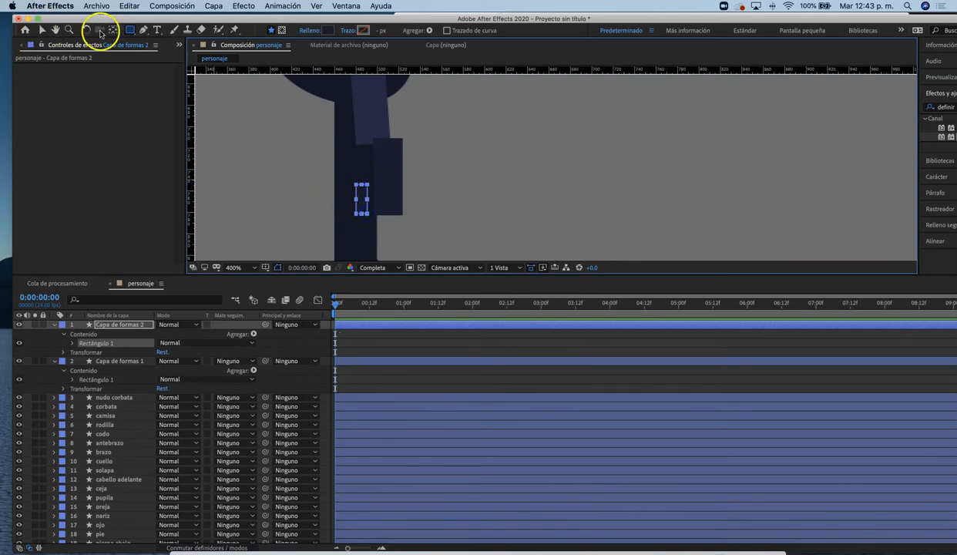
# - Fill the hand rectangle with skin colour F2C683 sampled from the face and tilt it slightly to follow the forearm
pyautogui.press(',')
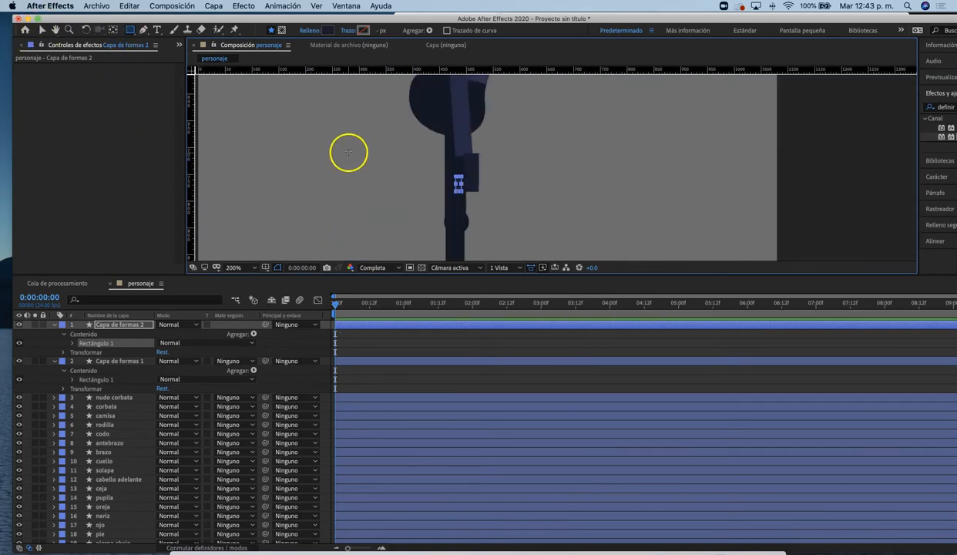
pyautogui.scroll(-4, 348, 152)
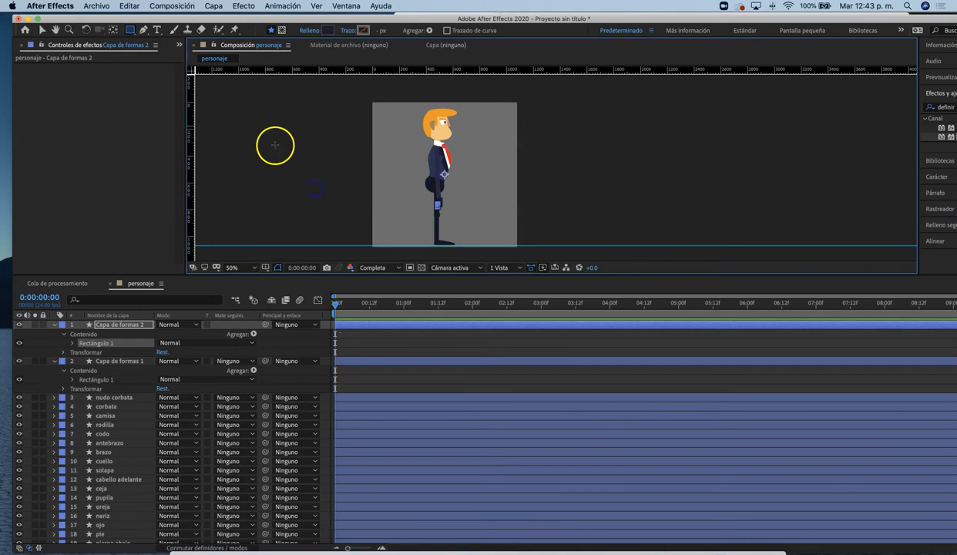
pyautogui.press('.')
pyautogui.press('v')
pyautogui.click(324, 238)
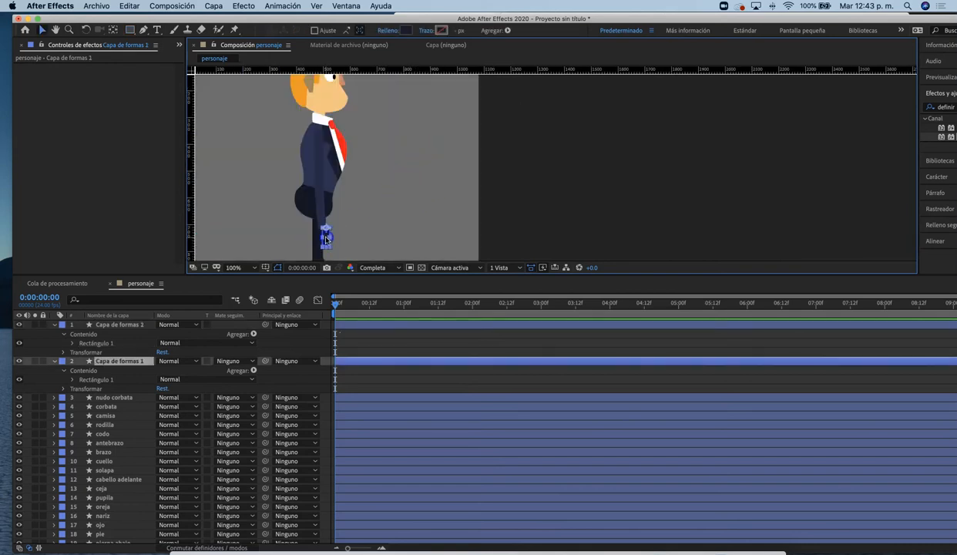
pyautogui.click(405, 30)
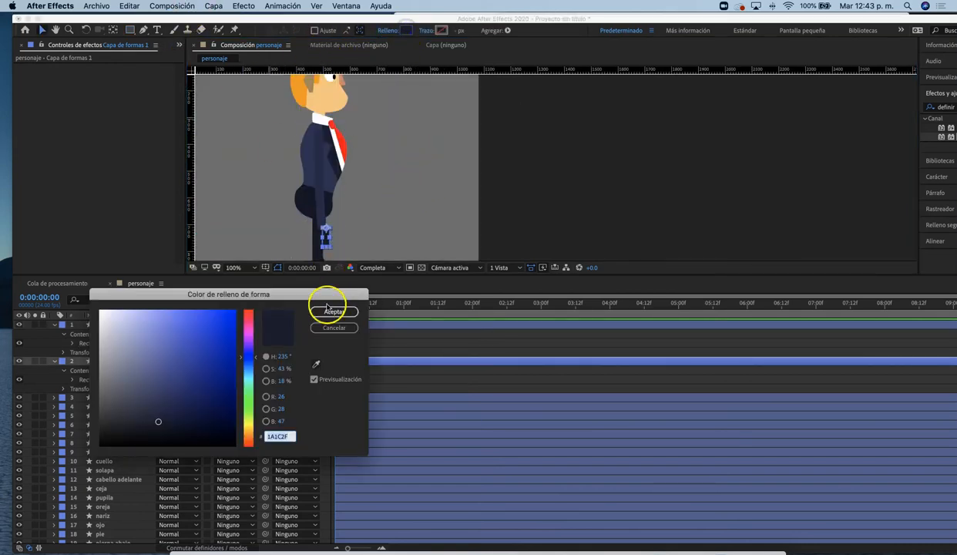
pyautogui.click(316, 363)
pyautogui.click(331, 103)
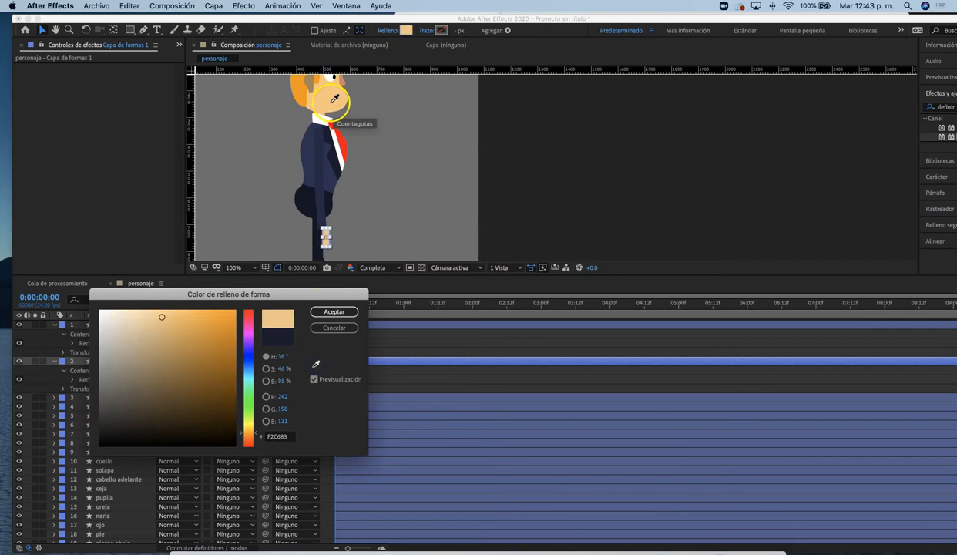
pyautogui.click(334, 310)
pyautogui.click(321, 245)
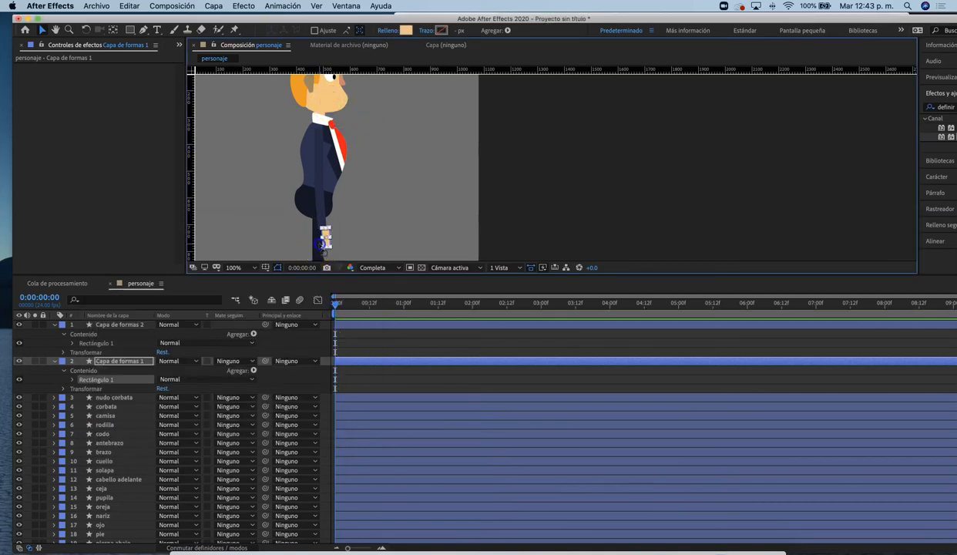
pyautogui.click(374, 235)
# - Fill the small thumb rectangle with D0A96E, a darker shade of the skin colour sampled from the face
pyautogui.click(316, 240)
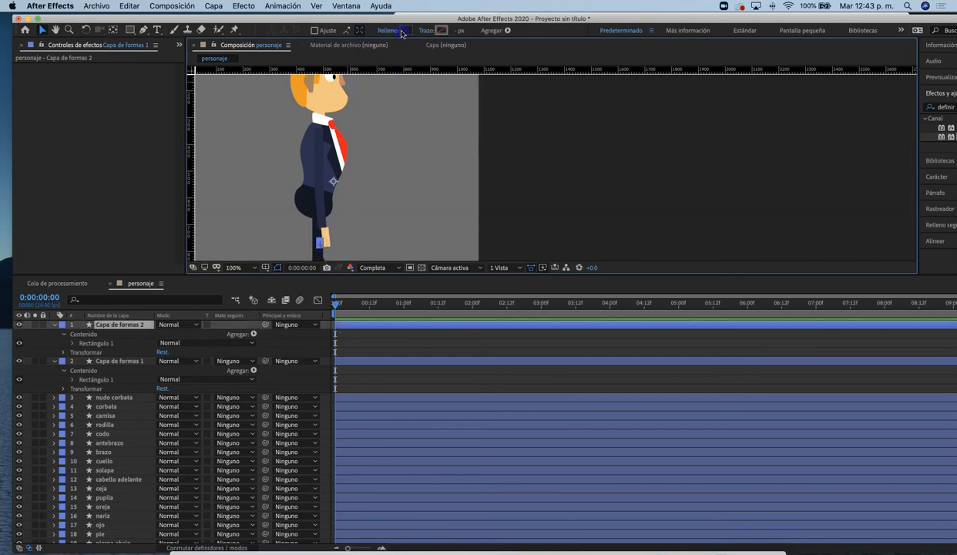
pyautogui.click(401, 33)
pyautogui.click(316, 365)
pyautogui.click(326, 108)
pyautogui.click(163, 335)
pyautogui.click(331, 312)
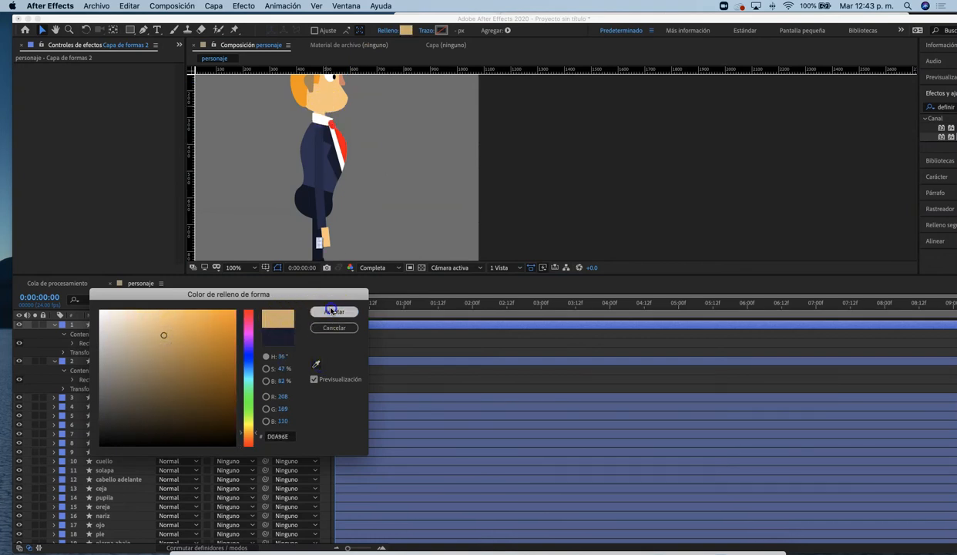
# - Move the thumb rectangle against the lower back edge of the hand rectangle
pyautogui.press('z')
pyautogui.click(359, 235)
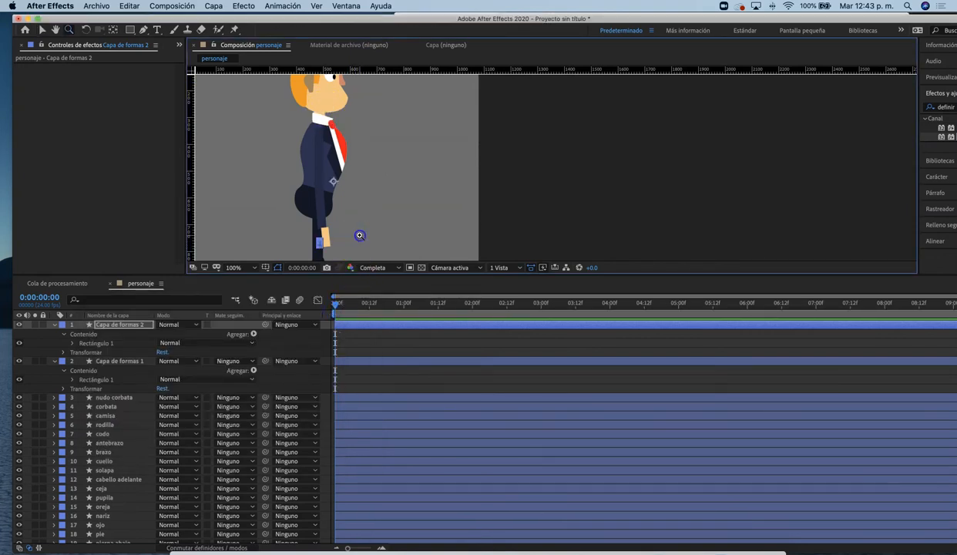
pyautogui.click(480, 210)
pyautogui.press('space')
pyautogui.moveTo(354, 216); pyautogui.dragTo(219, 241)
pyautogui.press('v')
pyautogui.click(459, 191)
pyautogui.moveTo(373, 170); pyautogui.dragTo(382, 173)
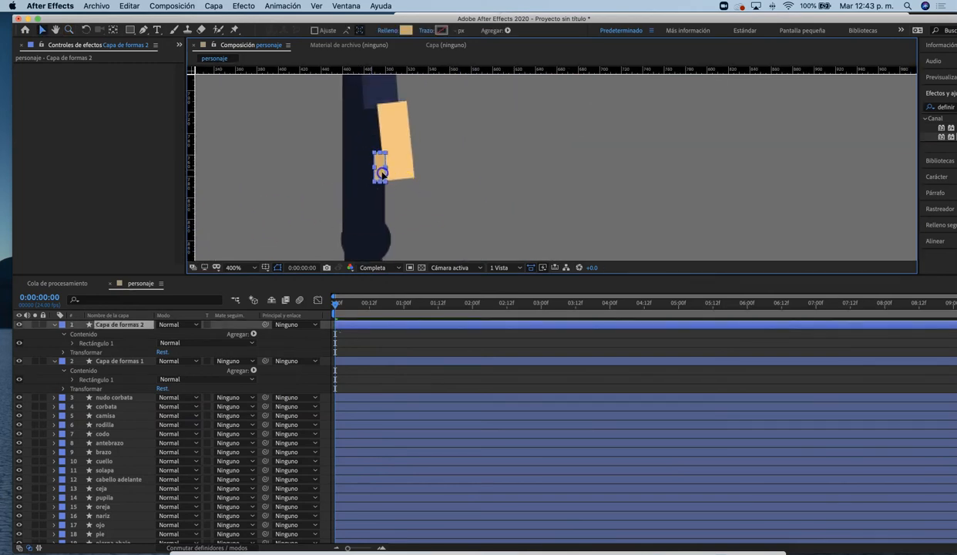
# - Move the thumb rectangle's anchor point to its lower end
pyautogui.press('space')
pyautogui.moveTo(504, 154); pyautogui.dragTo(486, 219)
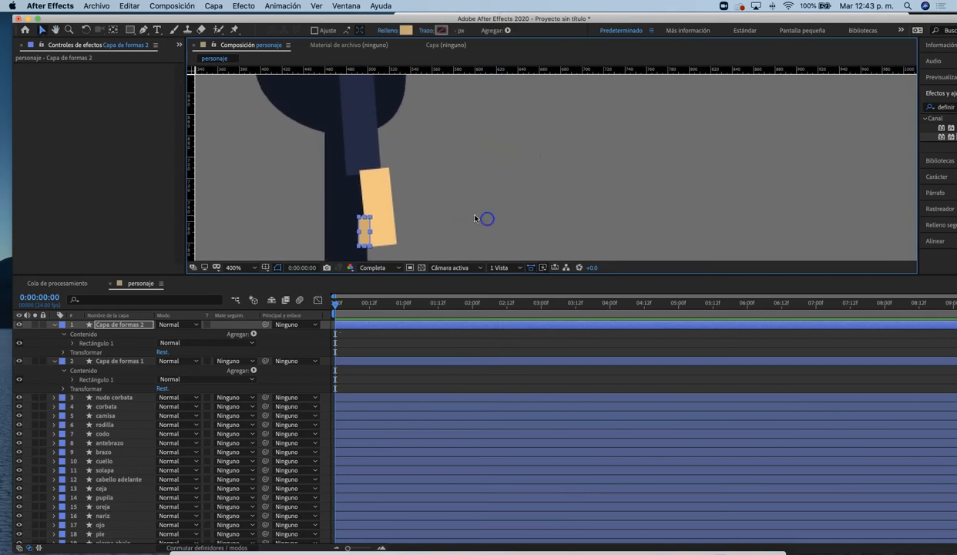
pyautogui.scroll(-1, 493, 202)
pyautogui.press('y')
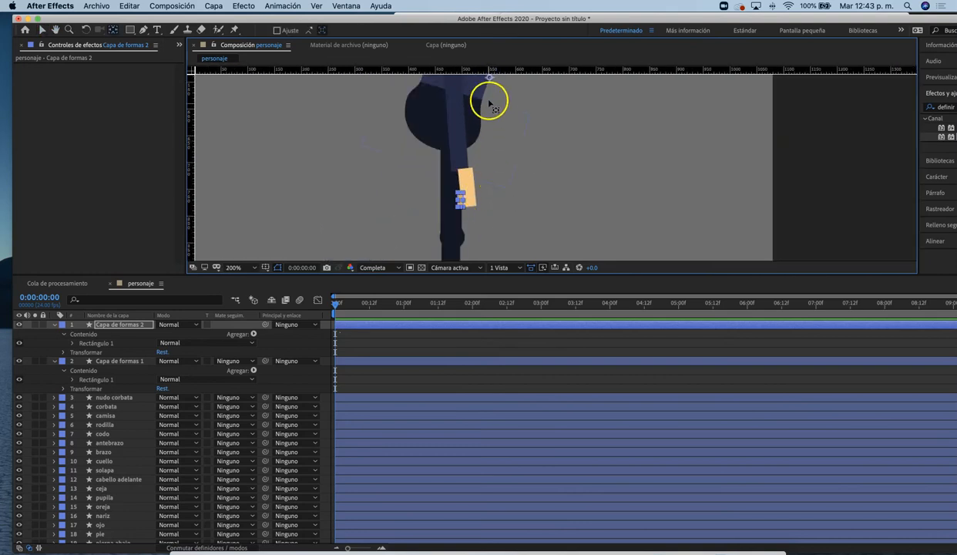
pyautogui.moveTo(489, 78); pyautogui.dragTo(460, 204)
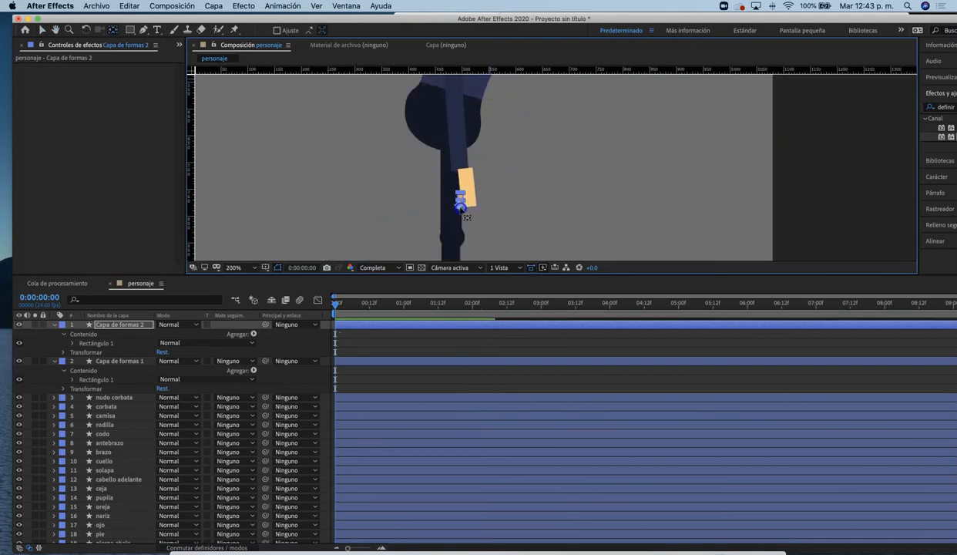
# - Tilt the hand rectangle further forward and rotate the thumb rectangle diagonally away from it about its lower end
pyautogui.click(462, 194)
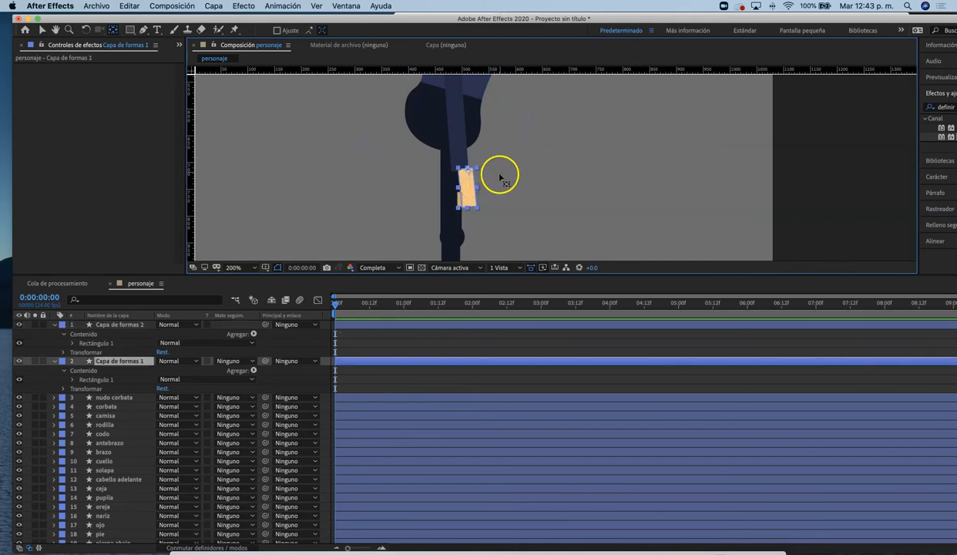
pyautogui.press('w')
pyautogui.moveTo(452, 188); pyautogui.dragTo(452, 195)
pyautogui.click(461, 204)
pyautogui.press('v')
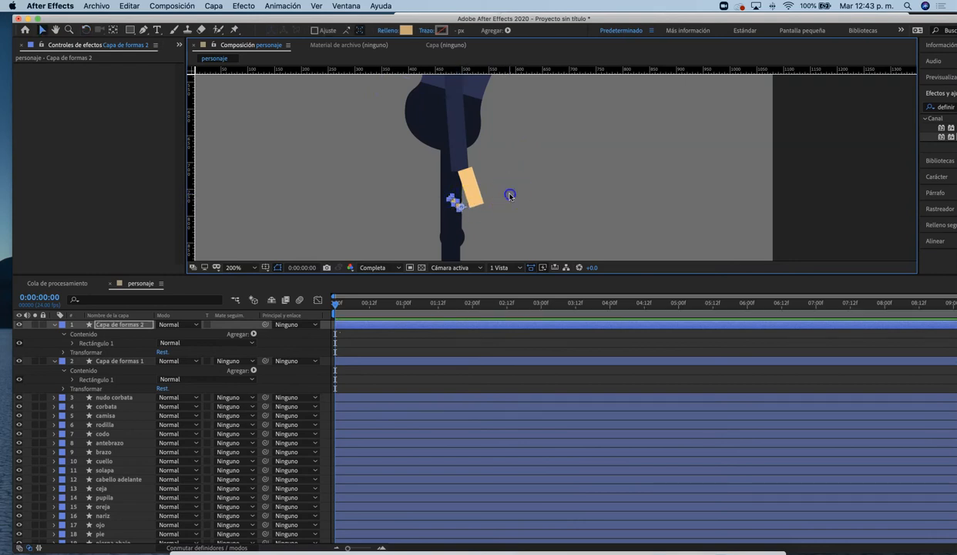
# - Rotate the hand rectangle about the wrist until it stands vertical, meeting the lower end of the thumb
pyautogui.click(473, 198)
pyautogui.press('w')
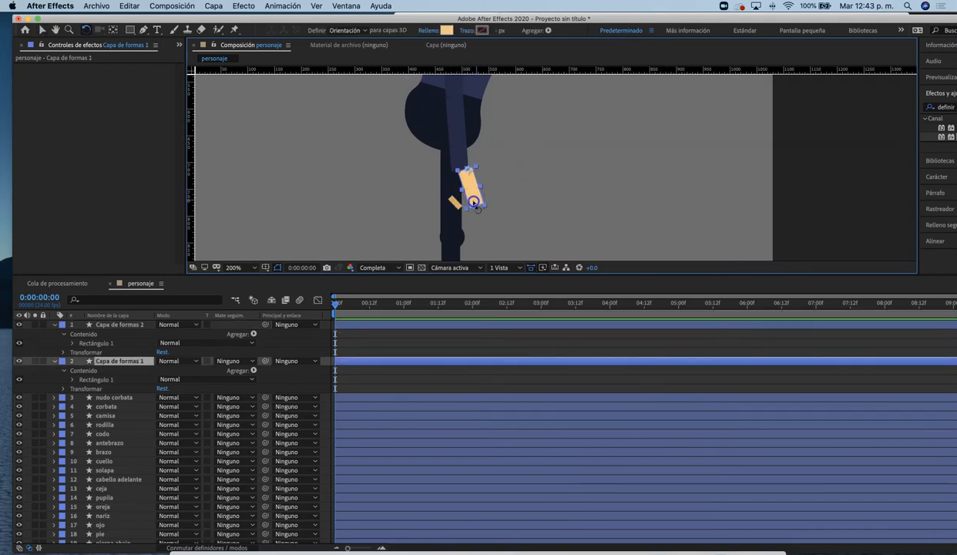
pyautogui.moveTo(479, 206); pyautogui.dragTo(473, 209)
pyautogui.click(519, 192)
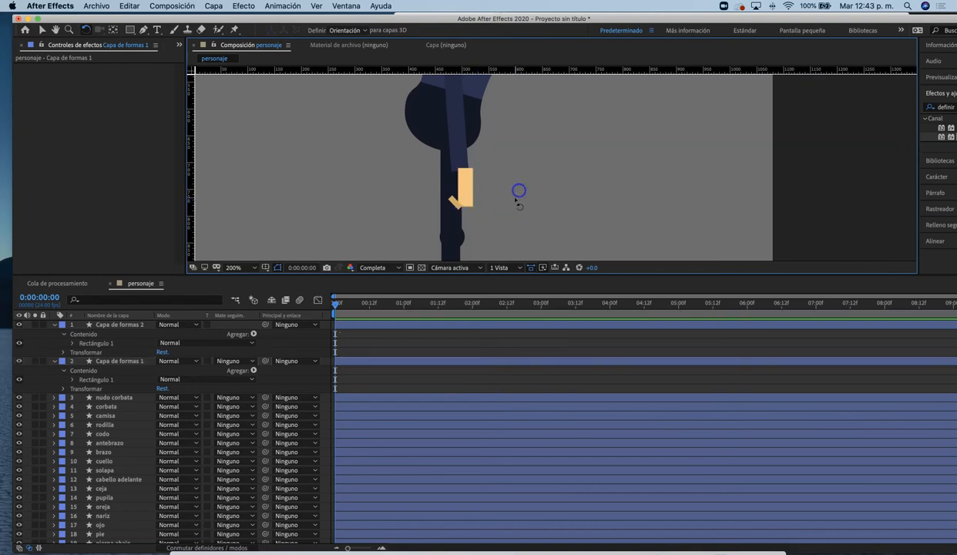
# - Rename the hand rectangle's layer Capa de formas 1 as mano
pyautogui.scroll(-3, 518, 191)
pyautogui.scroll(2, 550, 191)
pyautogui.scroll(2, 539, 180)
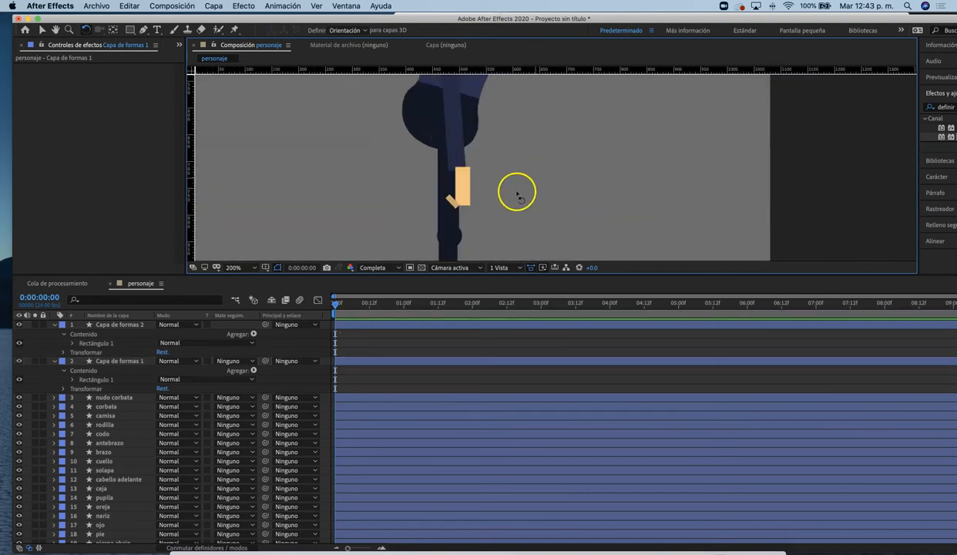
pyautogui.scroll(2, 478, 169)
pyautogui.press('v')
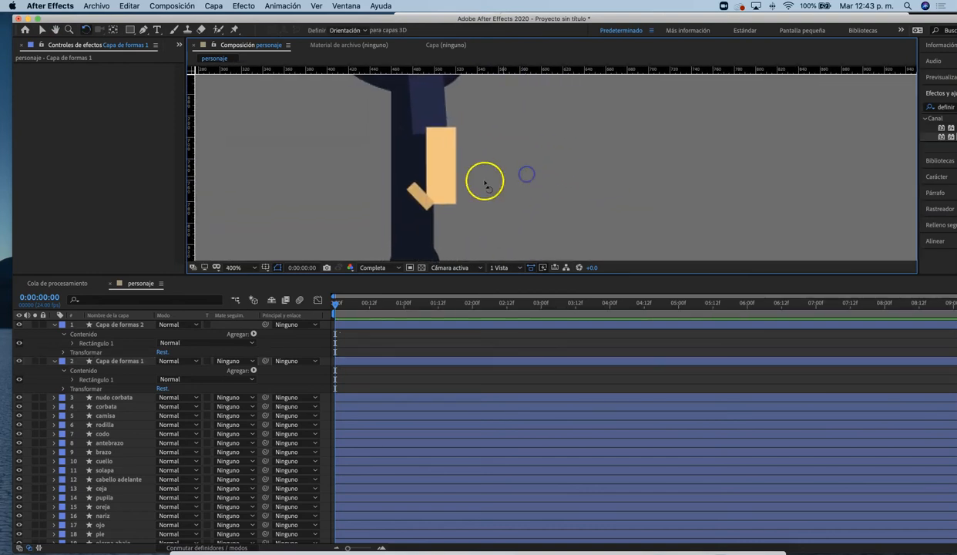
pyautogui.click(441, 159)
pyautogui.click(119, 361)
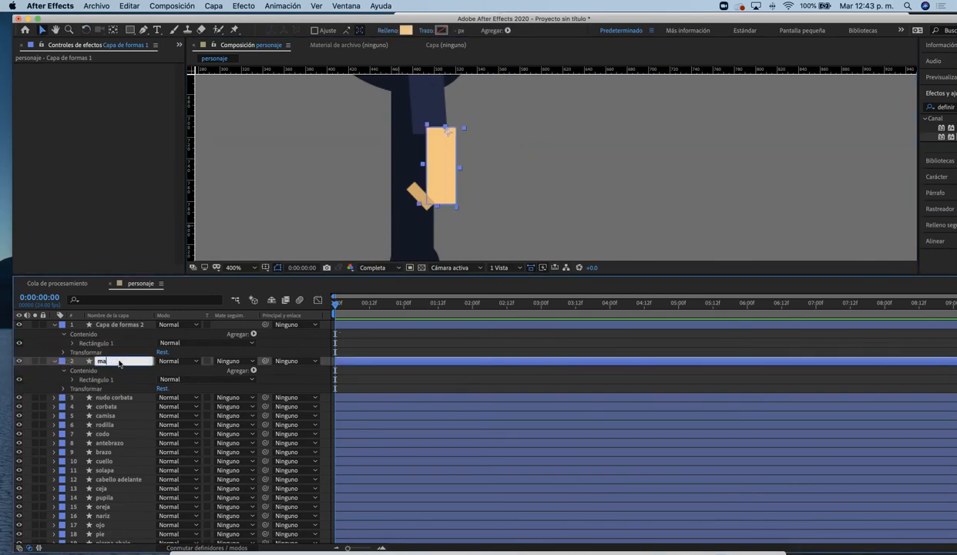
pyautogui.press('Return')
# - Convert the mano layer's rectangle path to an editable Bézier path
pyautogui.click(73, 380)
pyautogui.rightClick(121, 389)
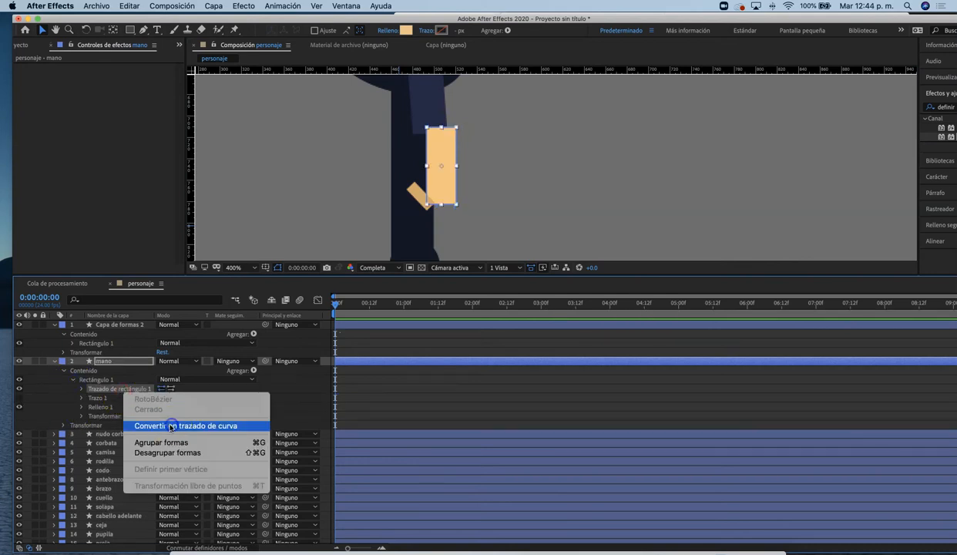
pyautogui.click(171, 426)
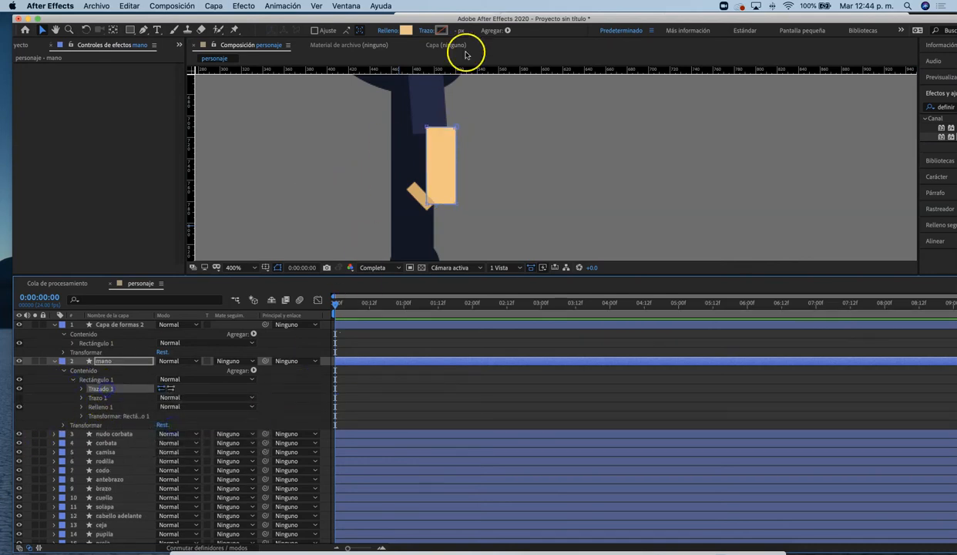
pyautogui.press('.')
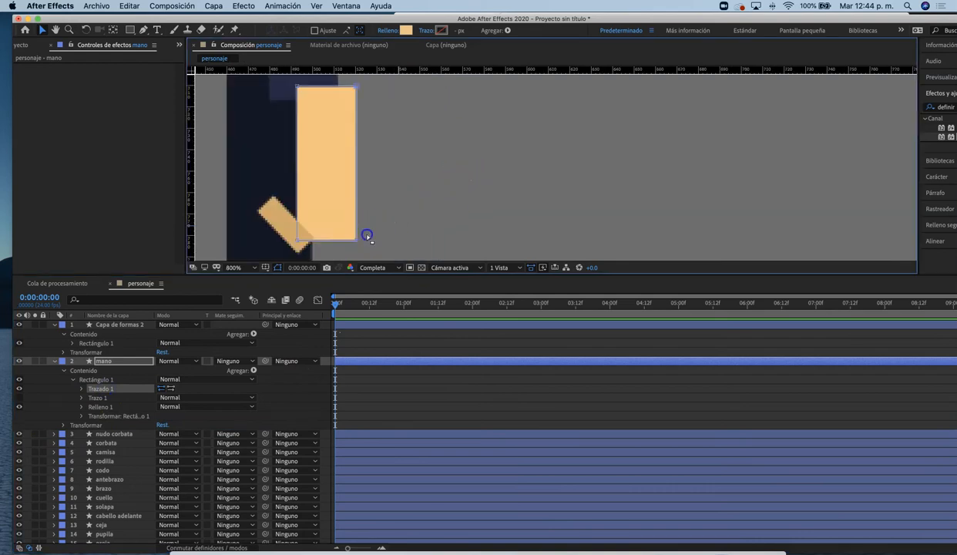
# - Taper the hand's lower outer corner inward, bulge a new point midway along its outer edge, and narrow the wrist corner to the sleeve's width
pyautogui.moveTo(352, 246); pyautogui.dragTo(332, 248)
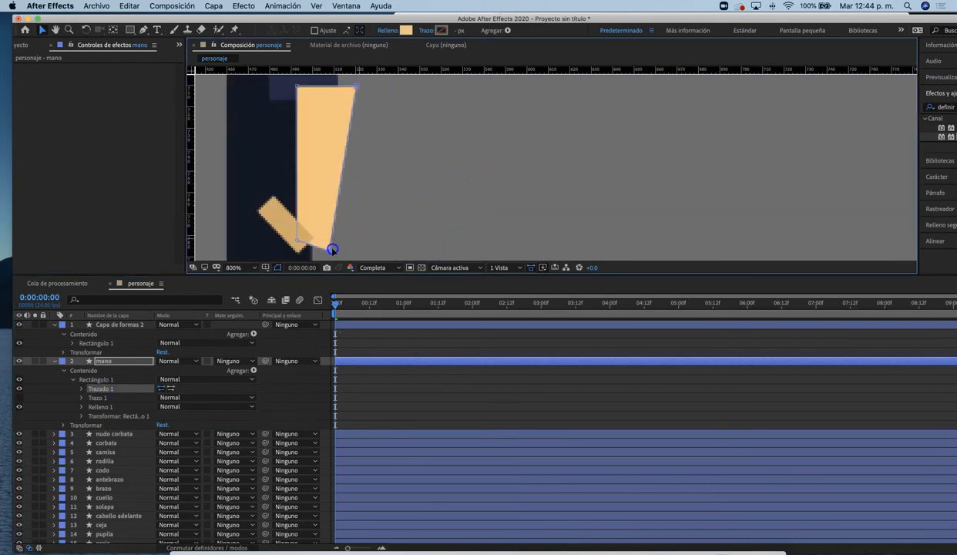
pyautogui.click(143, 30)
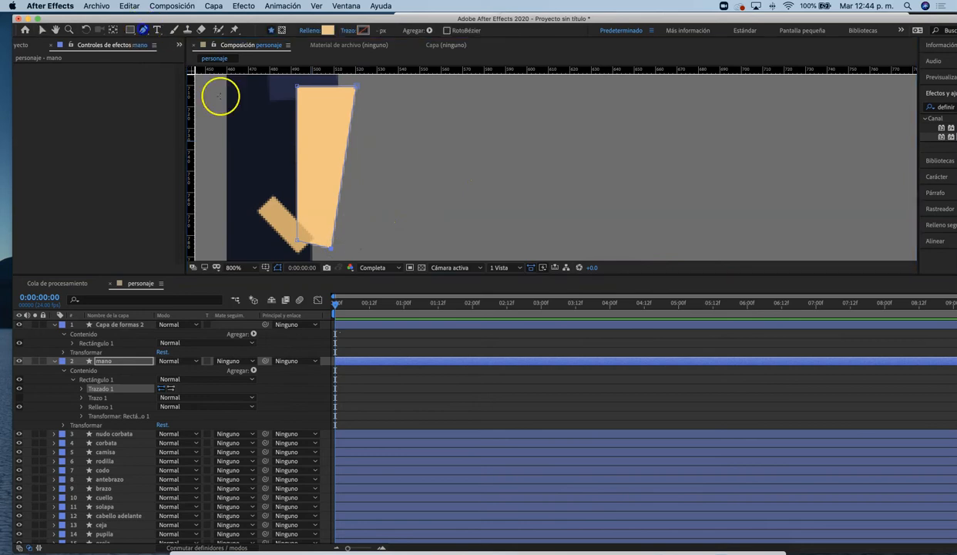
pyautogui.press('v')
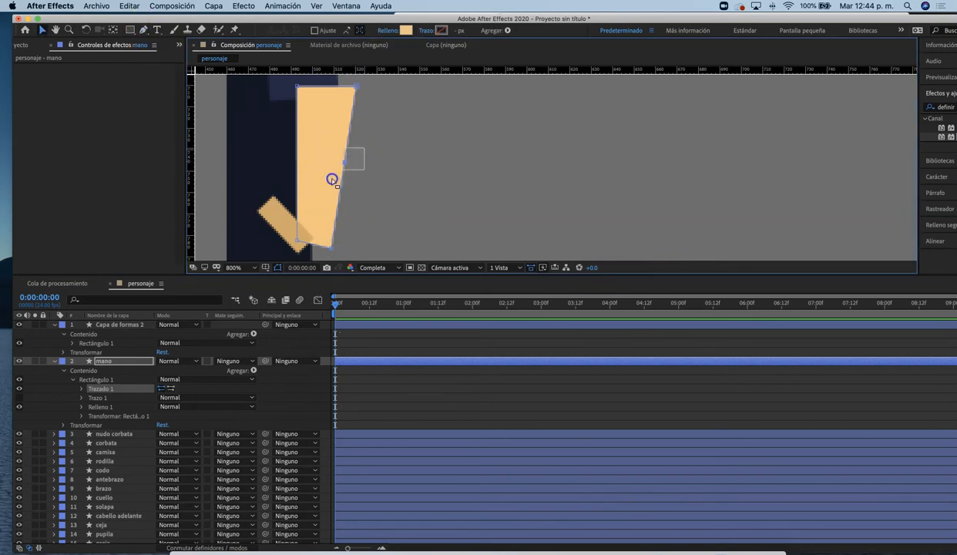
pyautogui.moveTo(344, 162); pyautogui.dragTo(336, 161)
pyautogui.moveTo(368, 88); pyautogui.dragTo(376, 141)
pyautogui.moveTo(364, 137); pyautogui.dragTo(348, 136)
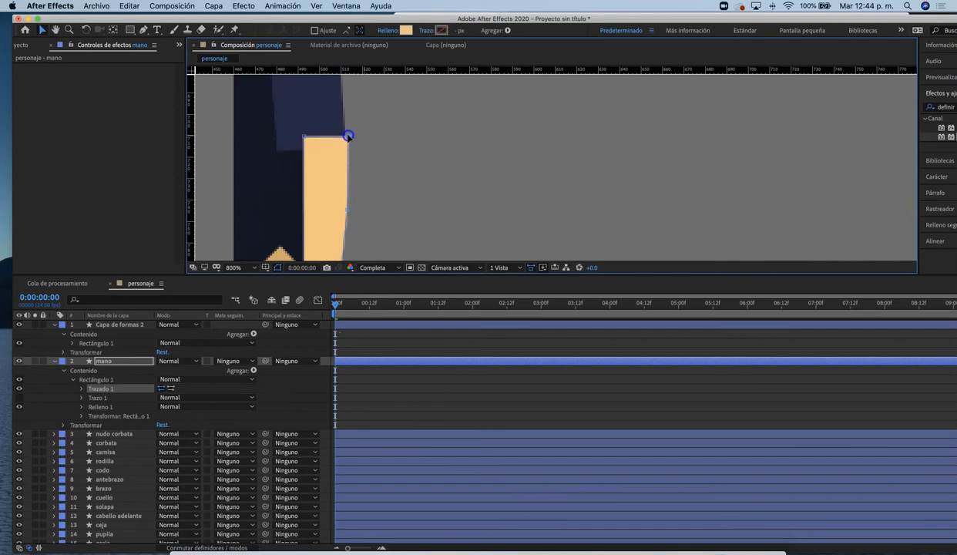
pyautogui.moveTo(406, 176); pyautogui.dragTo(429, 117)
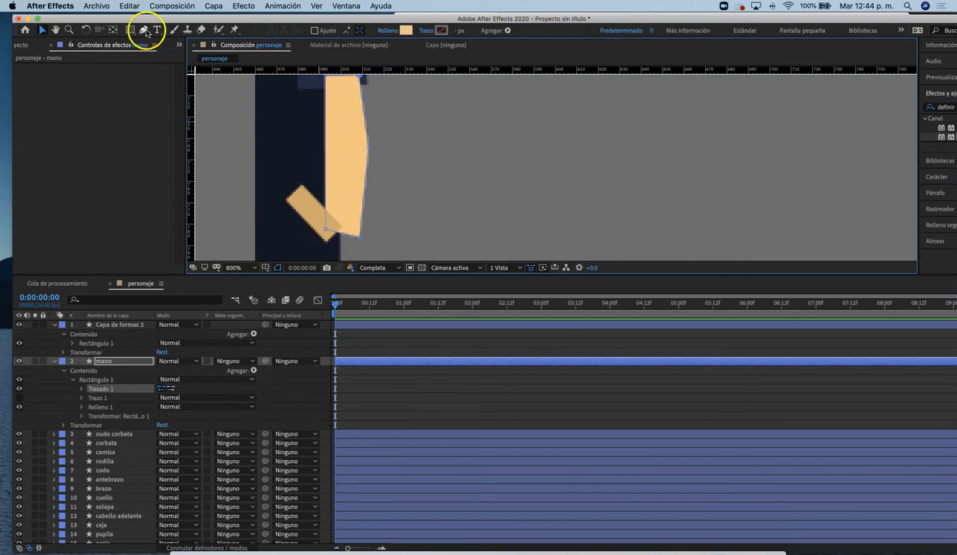
# - Add a point midway along the hand's inner edge, pull it outward, and smooth it into a curve
pyautogui.click(143, 30)
pyautogui.click(326, 137)
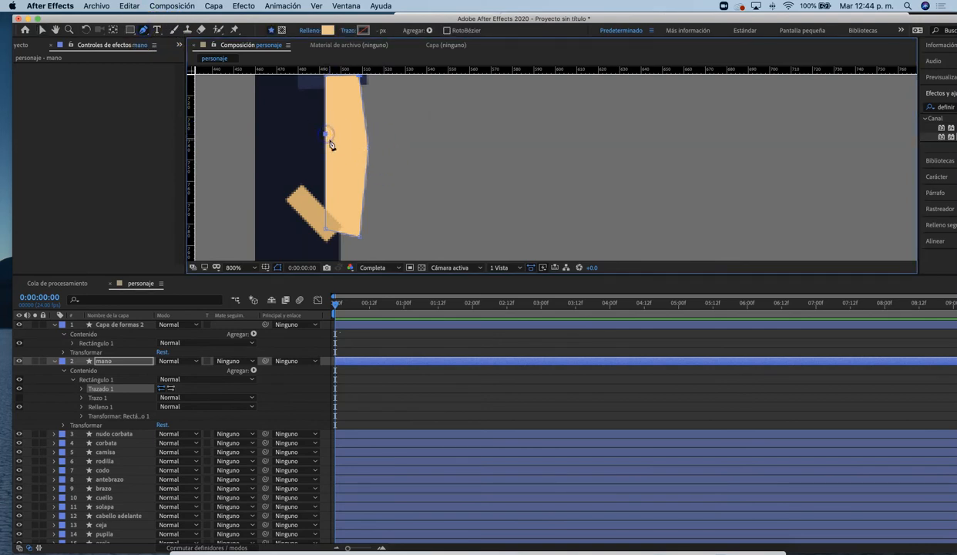
pyautogui.press('v')
pyautogui.moveTo(328, 140); pyautogui.dragTo(308, 138)
pyautogui.moveTo(144, 31); pyautogui.dragTo(172, 66)
pyautogui.click(309, 139)
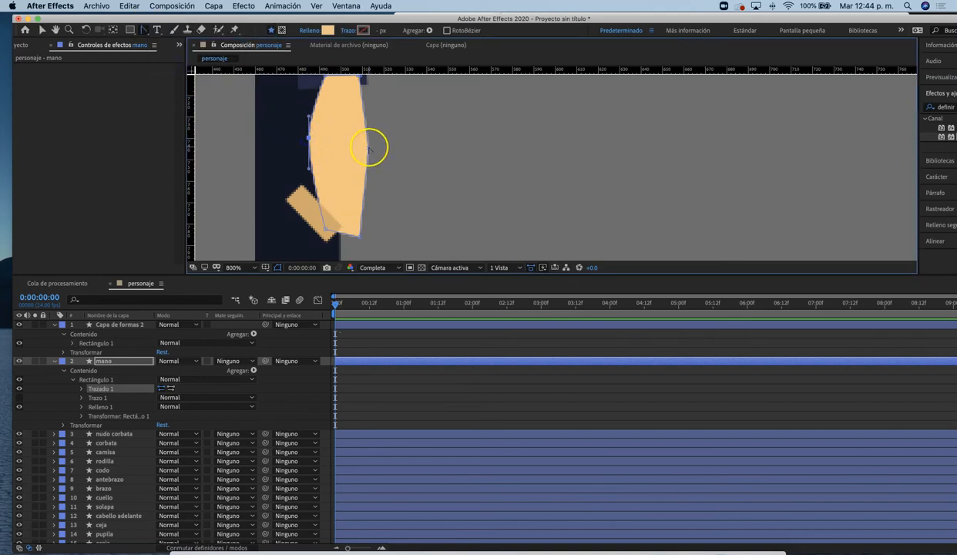
# - Round the hand's outer edge and lower tip into smooth curves, moving the lower inner corner toward the tip
pyautogui.moveTo(360, 238); pyautogui.dragTo(364, 248)
pyautogui.moveTo(144, 31); pyautogui.dragTo(170, 39)
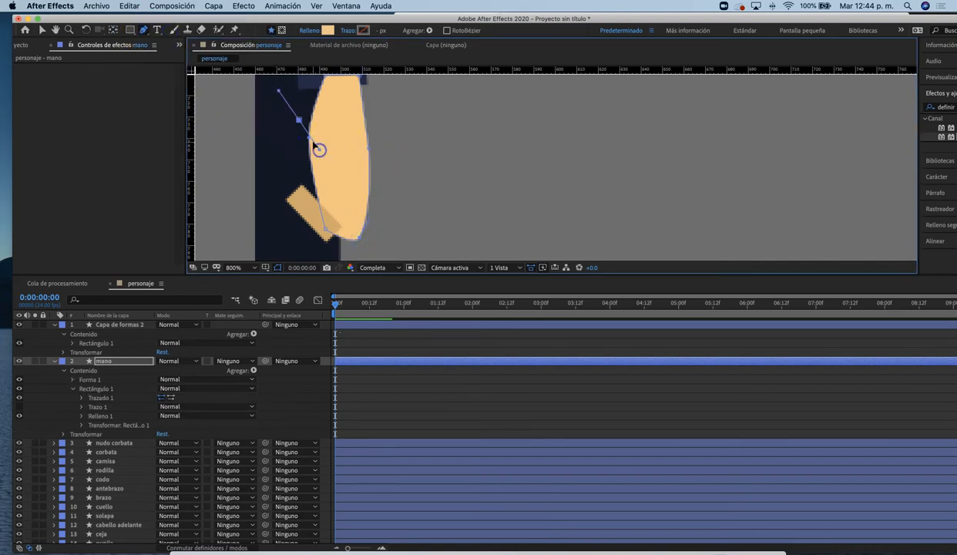
pyautogui.press('v')
pyautogui.moveTo(301, 135)
pyautogui.mouseDown()
pyautogui.moveTo(319, 147)
pyautogui.moveTo(311, 139)
pyautogui.mouseUp()
pyautogui.moveTo(317, 208); pyautogui.dragTo(354, 248)
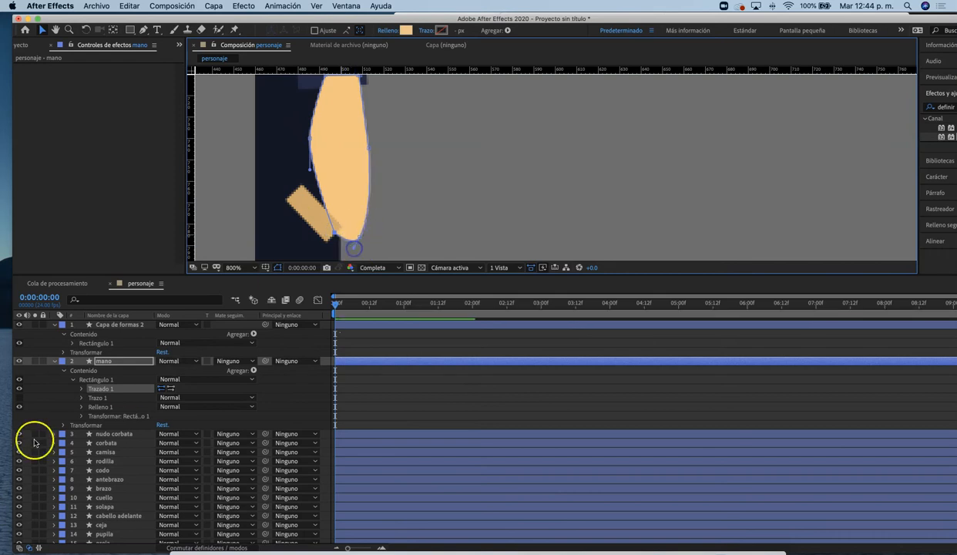
# - Rename the thumb layer Capa de formas 2 as dedo and place it directly below the mano layer
pyautogui.click(54, 360)
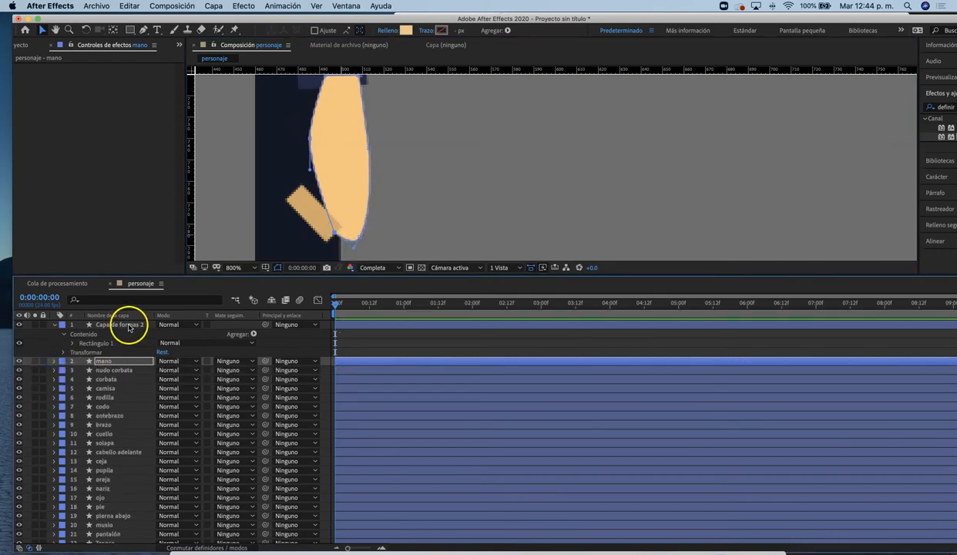
pyautogui.click(128, 325)
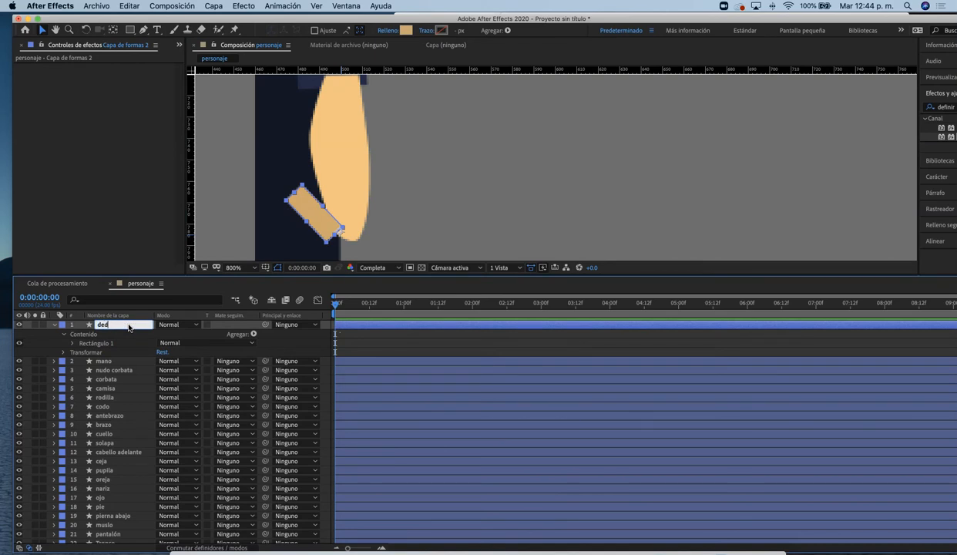
pyautogui.press('Return')
pyautogui.moveTo(121, 331)
pyautogui.mouseDown()
pyautogui.moveTo(122, 367)
pyautogui.moveTo(119, 349)
pyautogui.mouseUp()
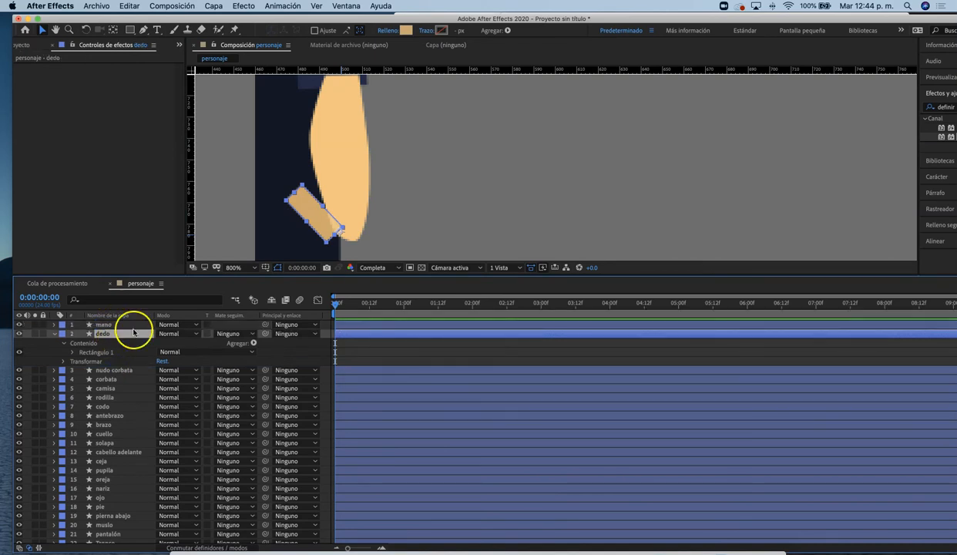
# - Move the thumb closer to the hand so that it partly tucks behind the palm
pyautogui.moveTo(303, 213)
pyautogui.mouseDown()
pyautogui.moveTo(316, 208)
pyautogui.moveTo(296, 218)
pyautogui.moveTo(316, 204)
pyautogui.mouseUp()
pyautogui.press('w')
pyautogui.click(504, 209)
pyautogui.scroll(-5, 489, 215)
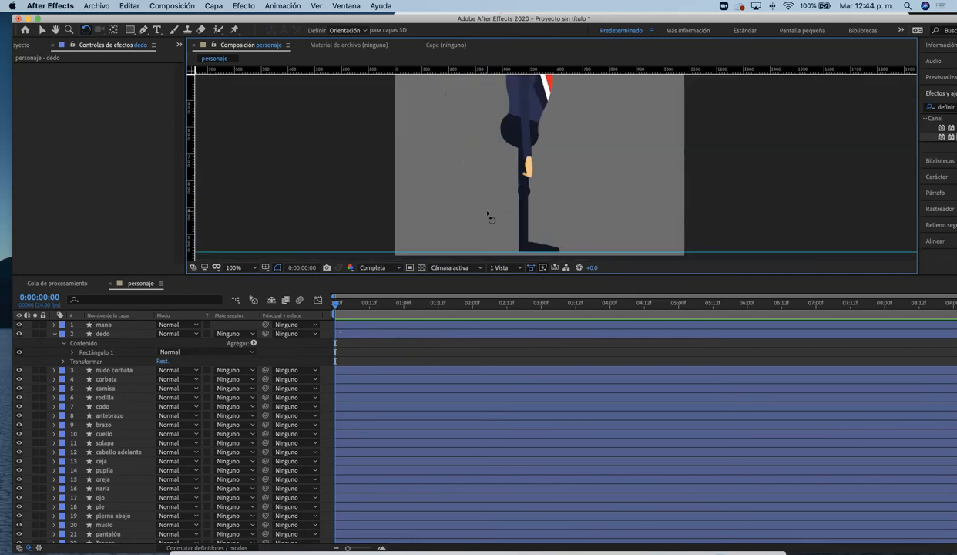
# - Draw a downward-curving two-point mouth on the face below the eye with the Pen tool, filled with dark grey 222222
pyautogui.scroll(1, 458, 181)
pyautogui.scroll(1, 408, 188)
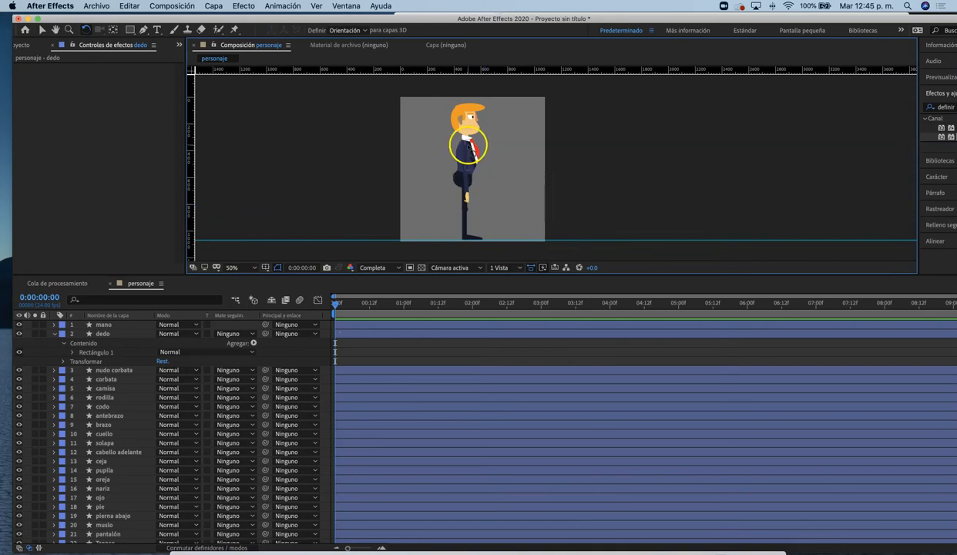
pyautogui.scroll(1, 470, 131)
pyautogui.moveTo(426, 132); pyautogui.dragTo(466, 229)
pyautogui.scroll(1, 430, 182)
pyautogui.moveTo(424, 190); pyautogui.dragTo(675, 194)
pyautogui.scroll(1, 544, 160)
pyautogui.press('w')
pyautogui.click(372, 139)
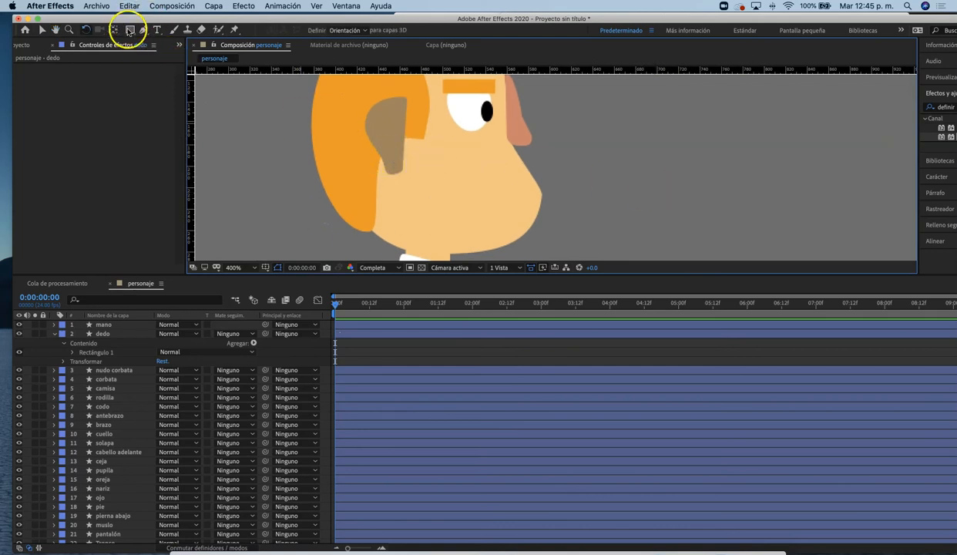
pyautogui.click(143, 31)
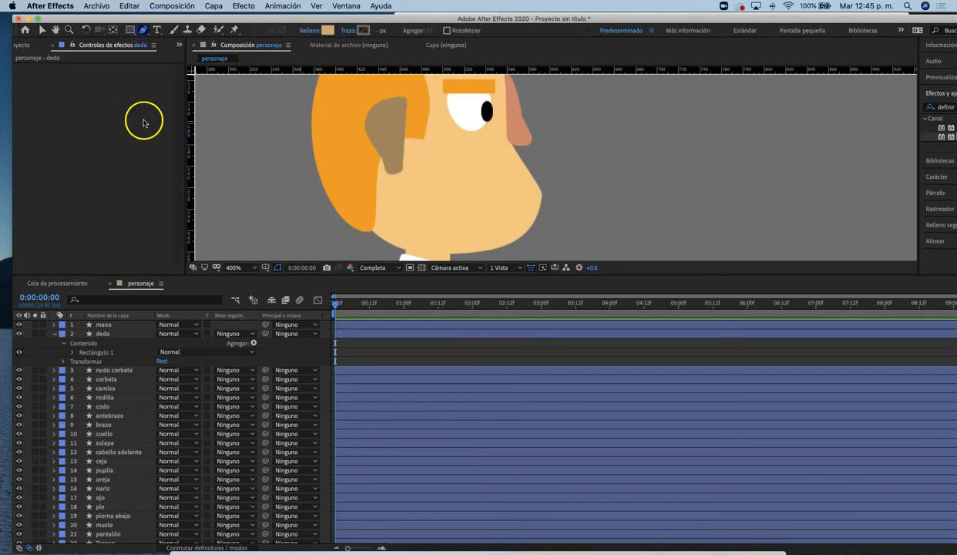
pyautogui.click(326, 29)
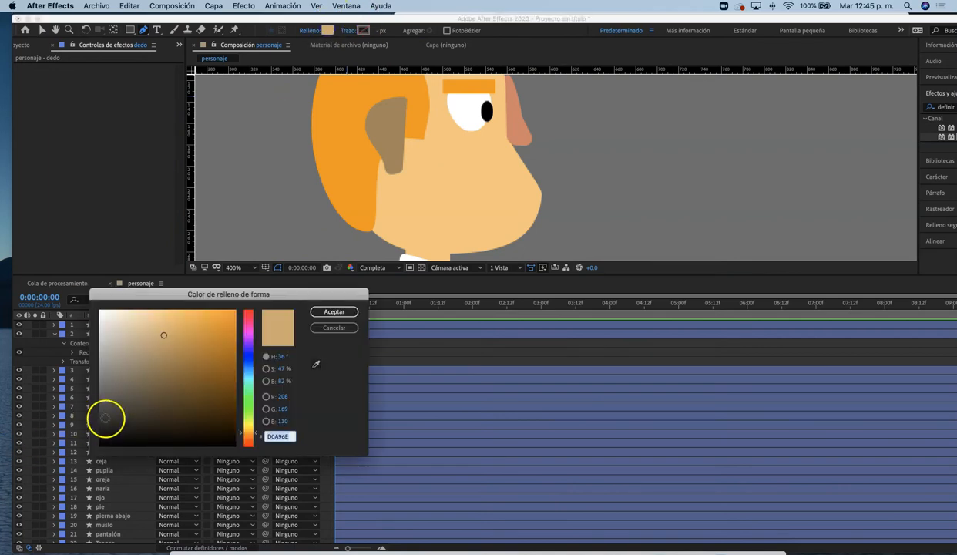
pyautogui.click(100, 428)
pyautogui.click(330, 312)
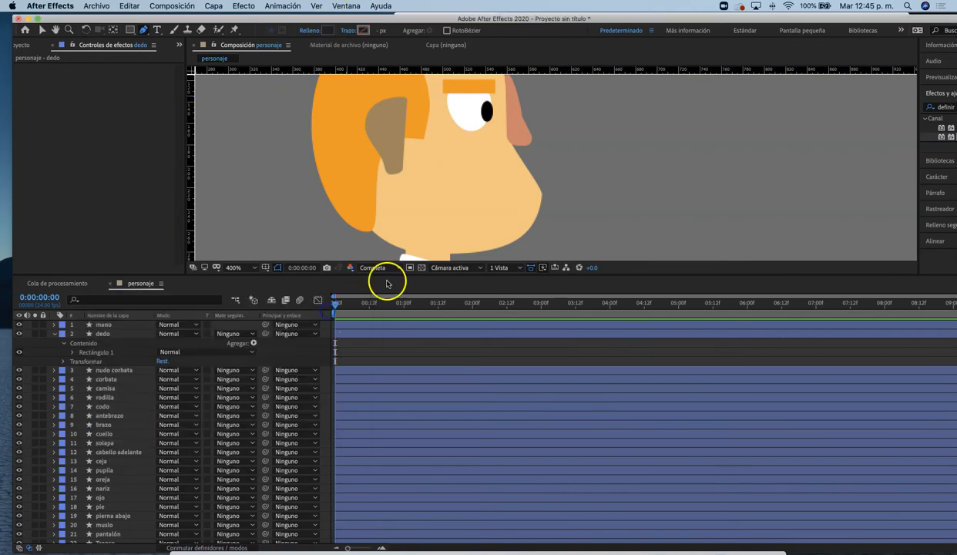
pyautogui.click(435, 160)
pyautogui.moveTo(472, 164); pyautogui.dragTo(490, 92)
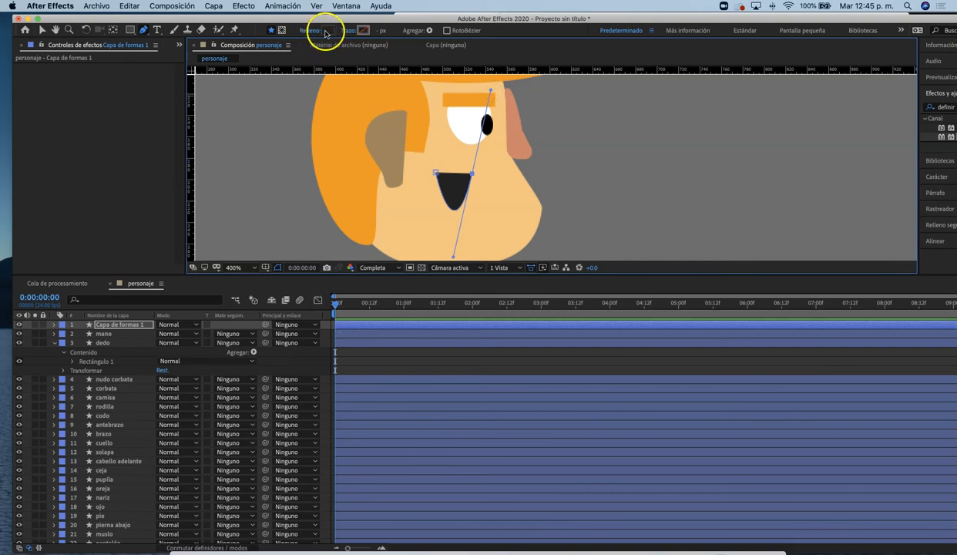
# - Set the mouth shape's fill to none
pyautogui.click(328, 30)
pyautogui.click(324, 328)
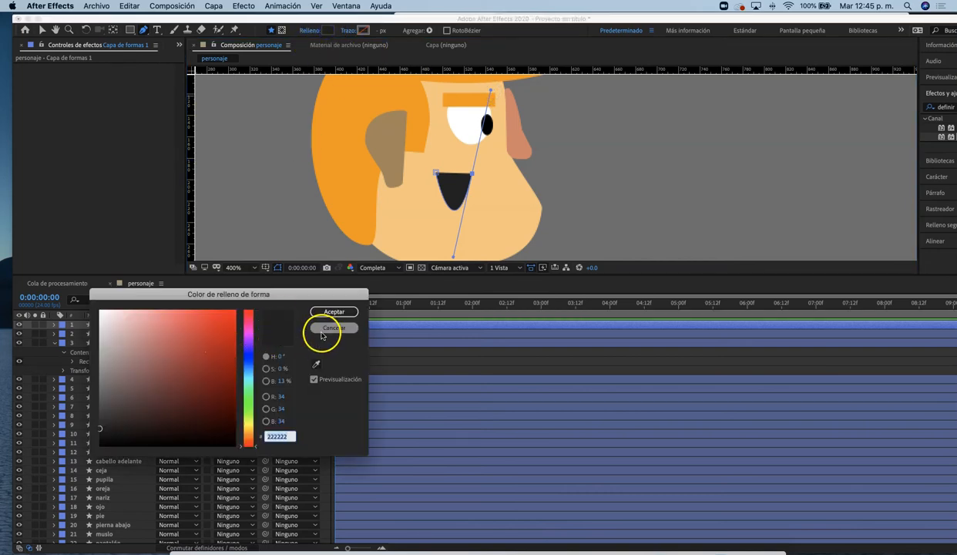
pyautogui.click(308, 31)
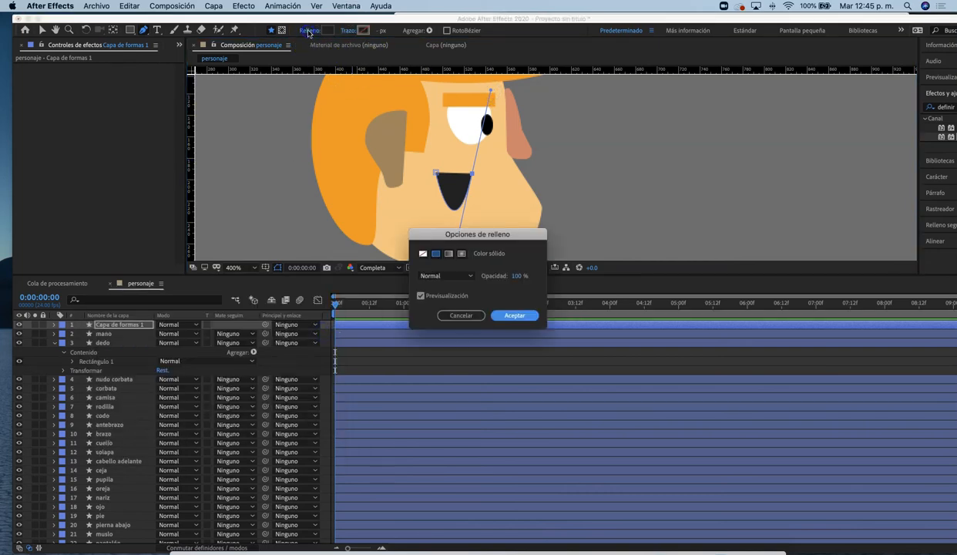
pyautogui.click(422, 253)
pyautogui.click(514, 315)
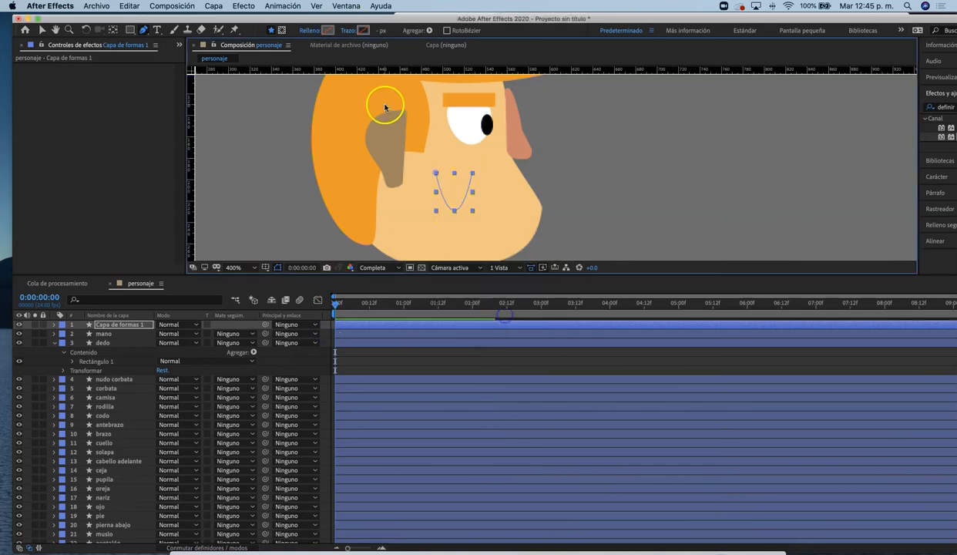
# - Give the mouth curve a black stroke 3 px wide
pyautogui.click(362, 30)
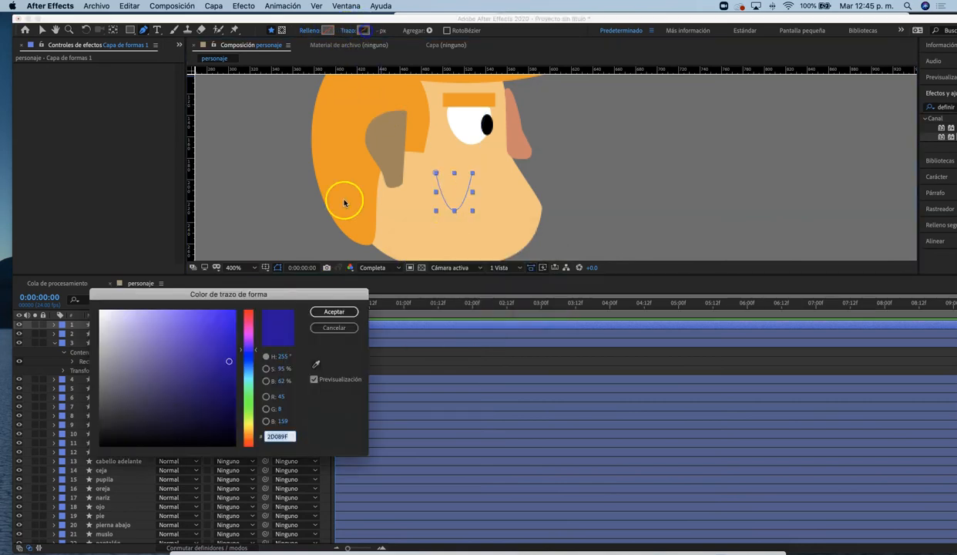
pyautogui.moveTo(210, 373); pyautogui.dragTo(234, 447)
pyautogui.click(326, 314)
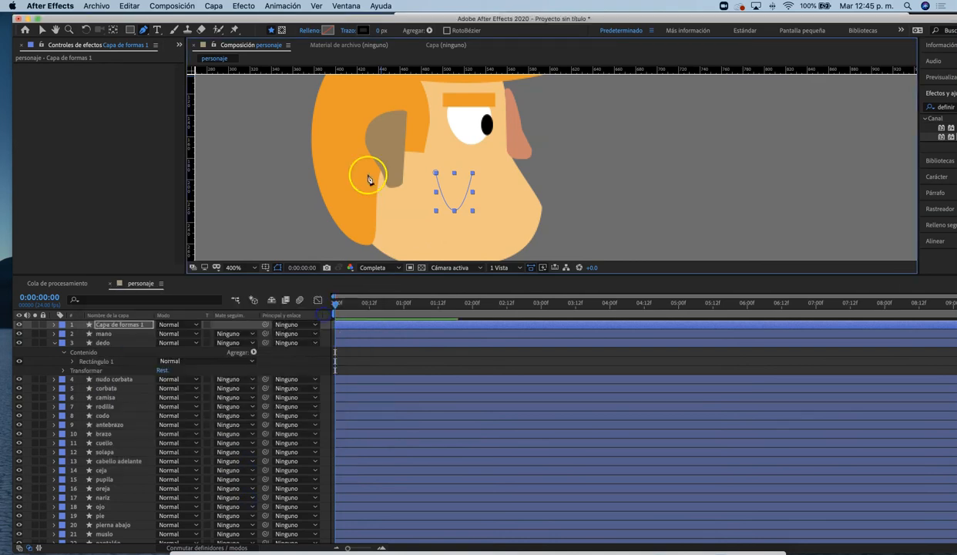
pyautogui.click(379, 31)
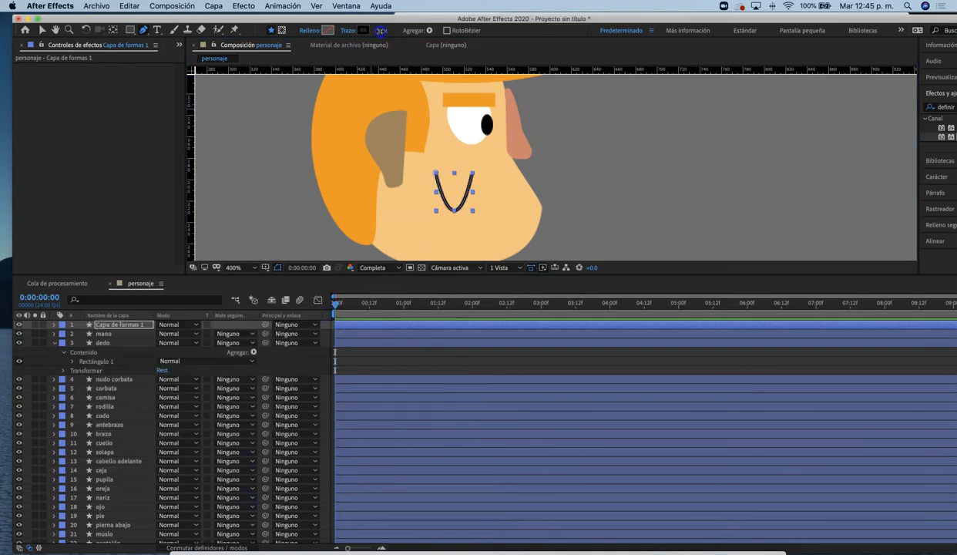
# - Rename the mouth's layer Capa de formas 1 as boca
pyautogui.click(41, 30)
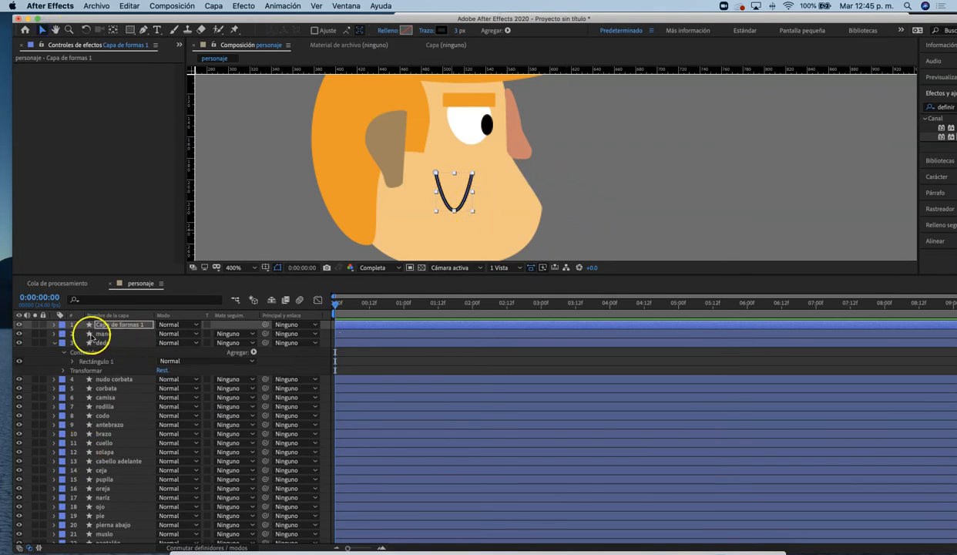
pyautogui.click(121, 329)
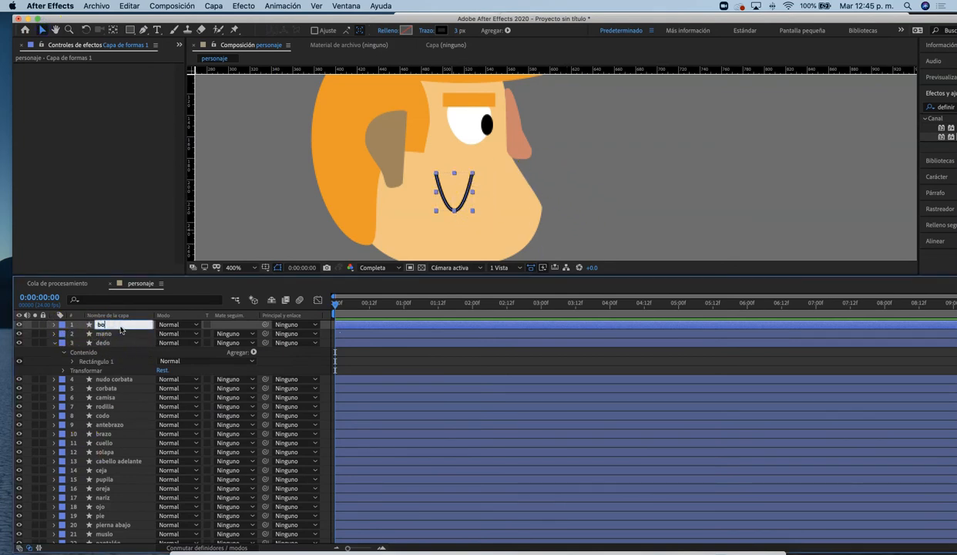
pyautogui.write('boca')
pyautogui.press('Return')
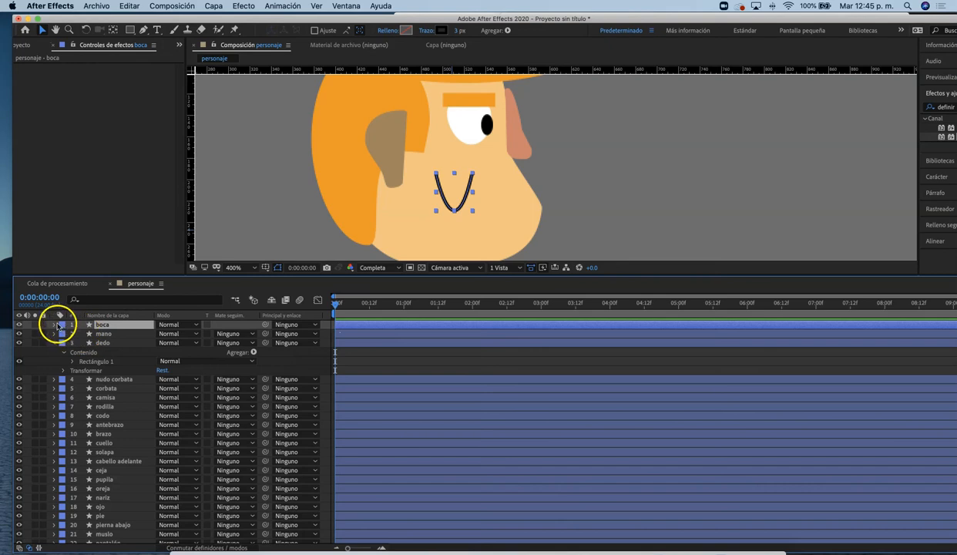
# - Edit the boca layer's path, moving the front end point slightly forward and shortening its handle into a wider, shallower smile
pyautogui.click(54, 325)
pyautogui.click(86, 334)
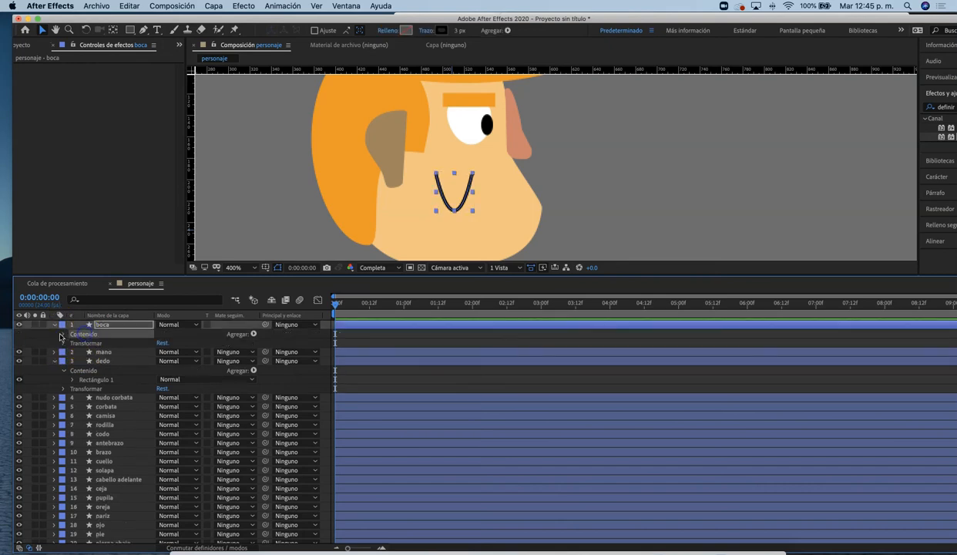
pyautogui.click(64, 334)
pyautogui.click(90, 343)
pyautogui.click(73, 344)
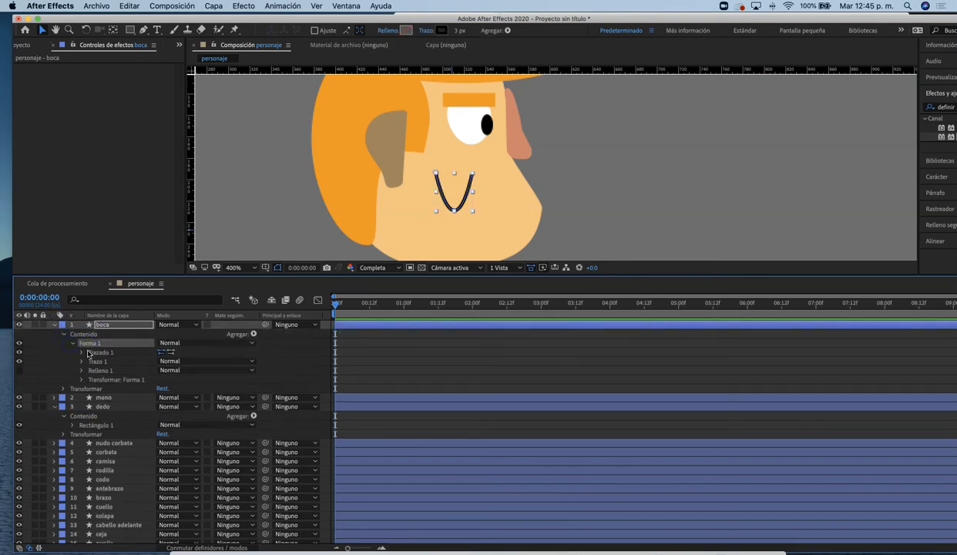
pyautogui.click(89, 353)
pyautogui.click(81, 353)
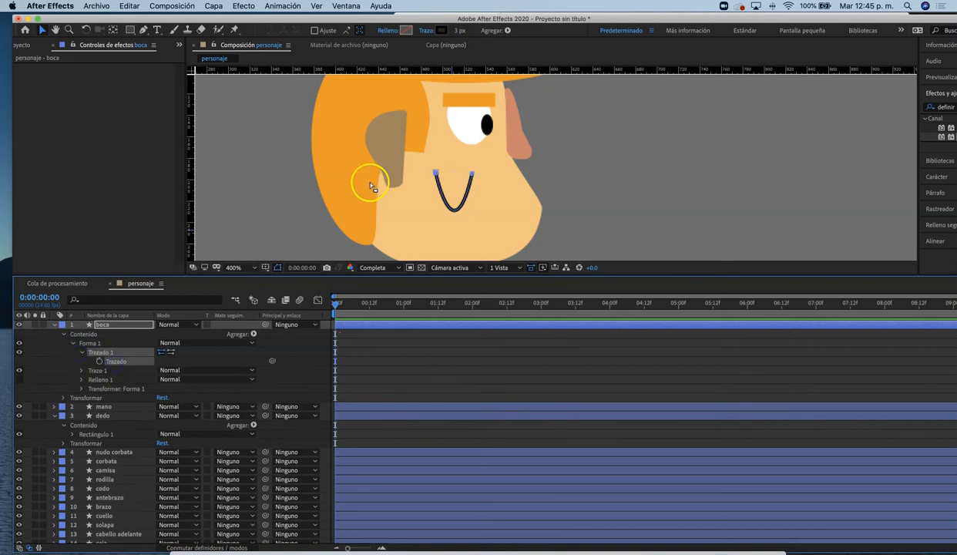
pyautogui.moveTo(482, 164)
pyautogui.mouseDown()
pyautogui.moveTo(466, 182)
pyautogui.moveTo(481, 172)
pyautogui.mouseUp()
pyautogui.moveTo(462, 256); pyautogui.dragTo(458, 229)
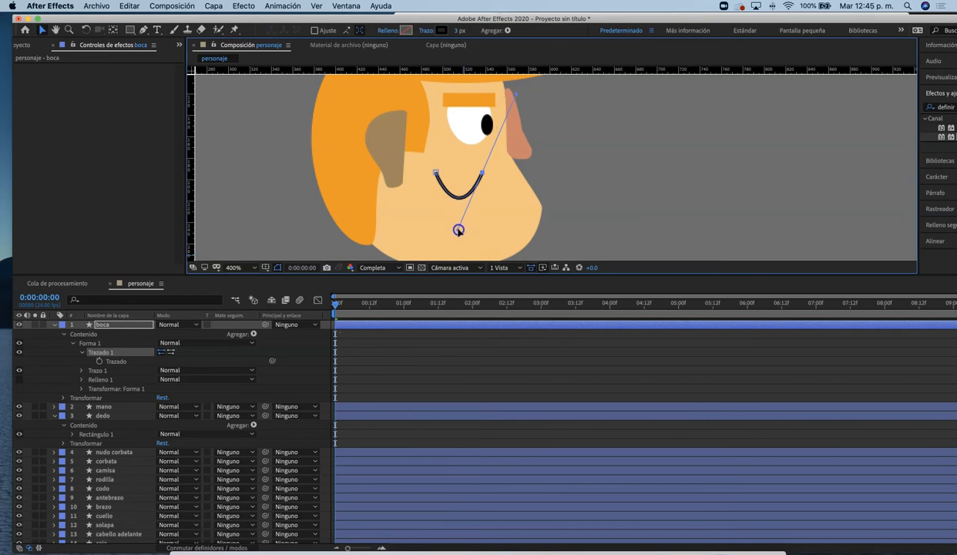
pyautogui.click(604, 162)
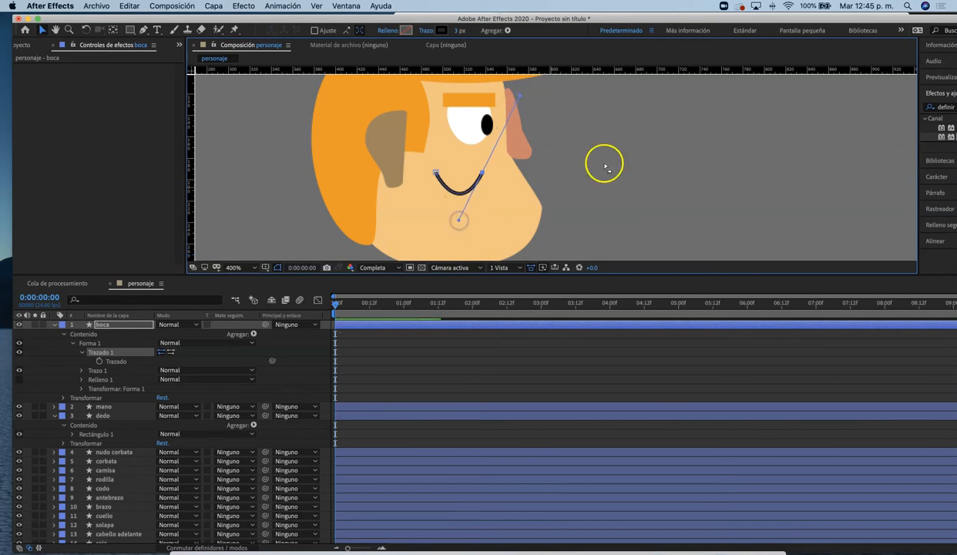
pyautogui.click(474, 214)
pyautogui.scroll(-3, 613, 187)
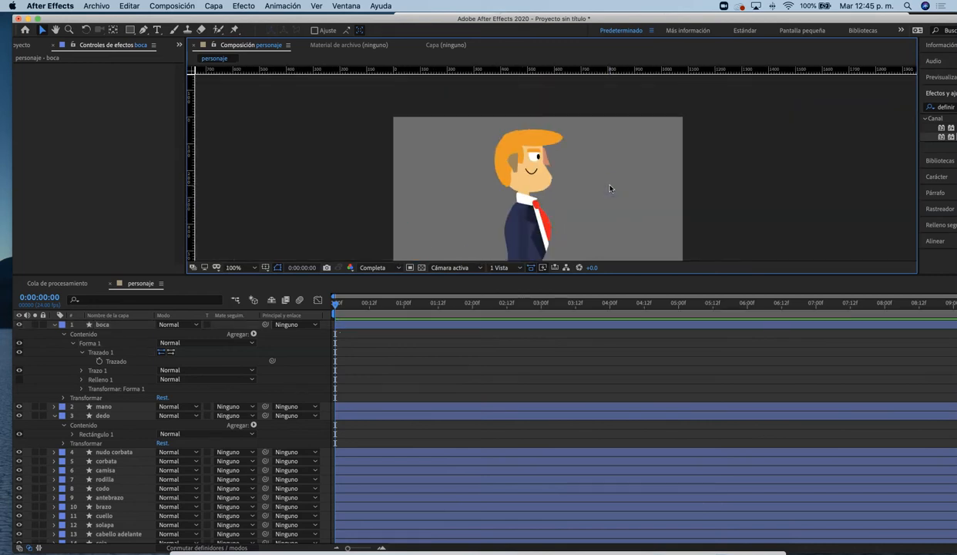
pyautogui.scroll(1, 555, 171)
pyautogui.scroll(1, 556, 171)
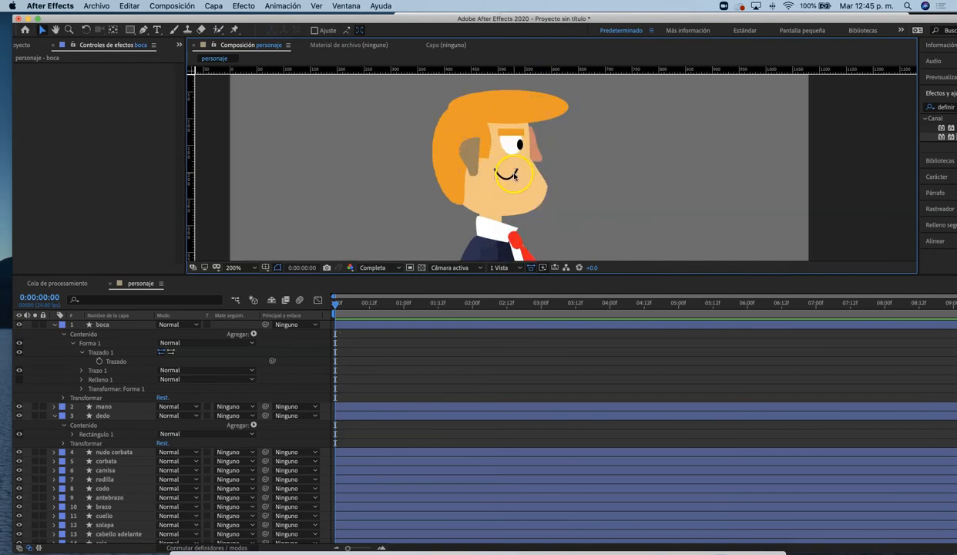
# - Move the boca layer slightly forward on the character's face
pyautogui.click(514, 176)
pyautogui.moveTo(514, 176); pyautogui.dragTo(524, 186)
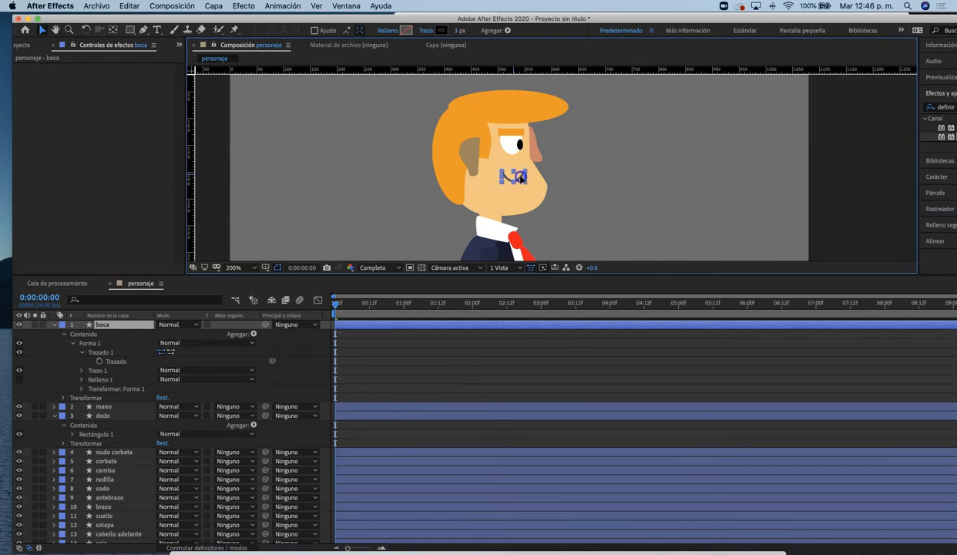
pyautogui.click(605, 174)
# - Move the mano and dedo layers together directly below the brazo layer so the hand sits behind the sleeve
pyautogui.scroll(-4, 616, 185)
pyautogui.moveTo(606, 208); pyautogui.dragTo(562, 167)
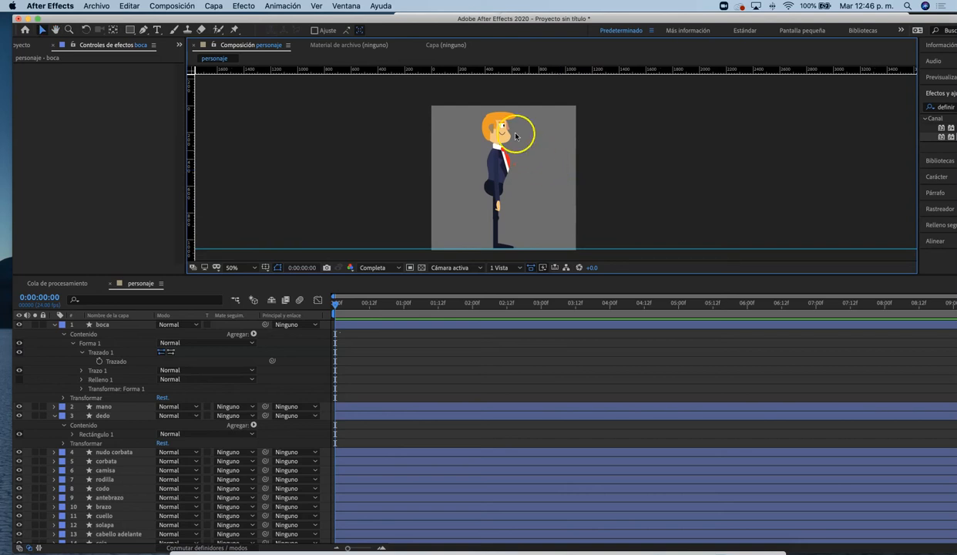
pyautogui.press('.')
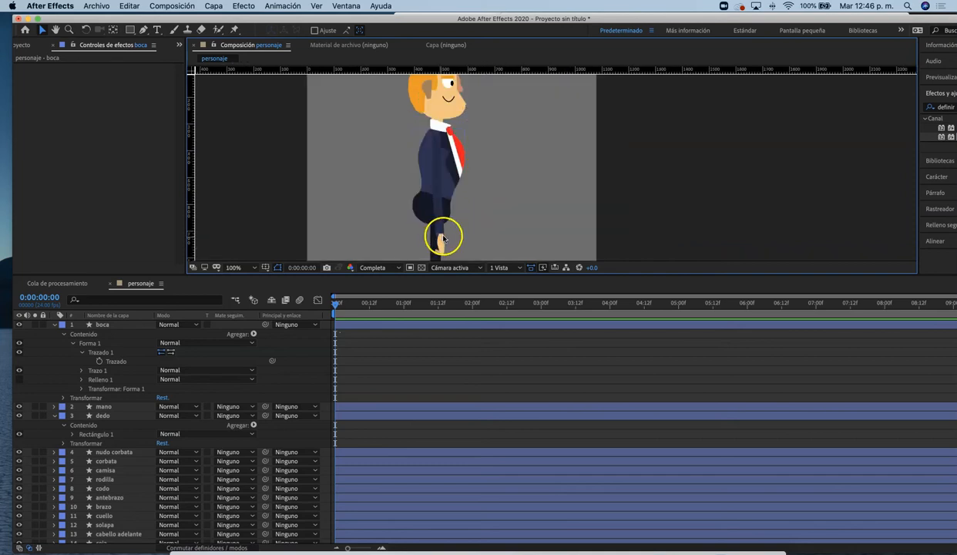
pyautogui.scroll(4, 443, 239)
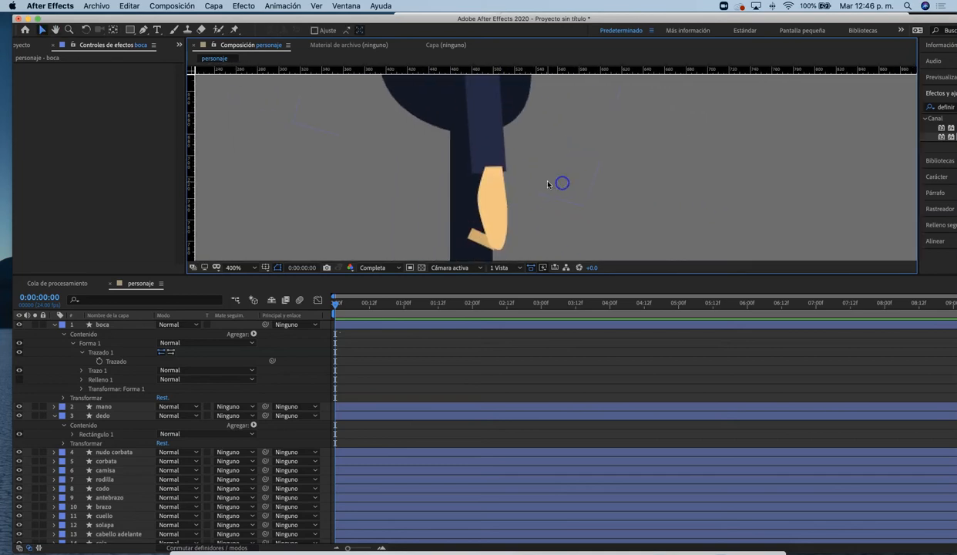
pyautogui.click(105, 406)
pyautogui.keyDown('shift'); pyautogui.click(111, 415); pyautogui.keyUp('shift')
pyautogui.moveTo(111, 411); pyautogui.dragTo(115, 514)
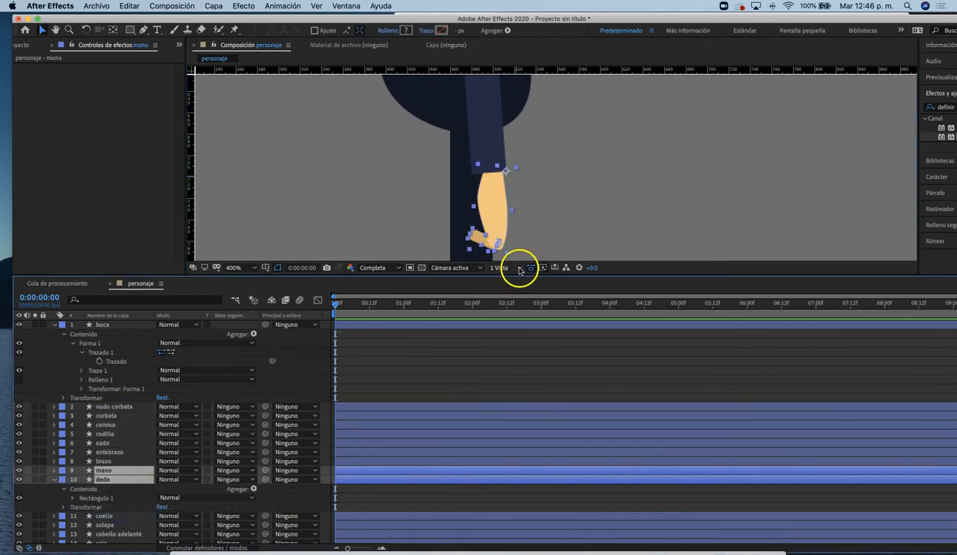
pyautogui.click(591, 208)
# - Draw a small white-filled rectangle over the wrist, where the sleeve meets the hand, as a new shape layer
pyautogui.click(130, 30)
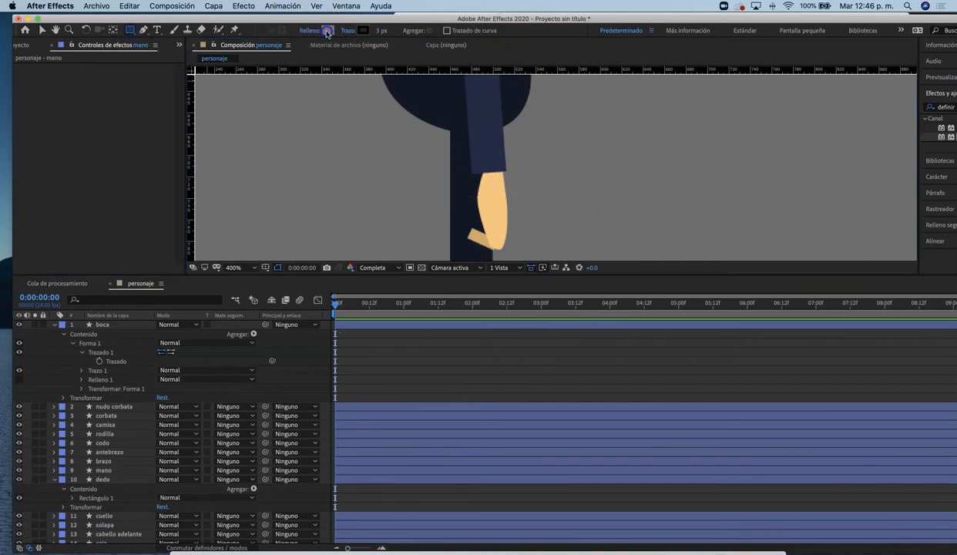
pyautogui.click(326, 31)
pyautogui.moveTo(149, 335); pyautogui.dragTo(61, 271)
pyautogui.click(319, 314)
pyautogui.moveTo(477, 162); pyautogui.dragTo(481, 183)
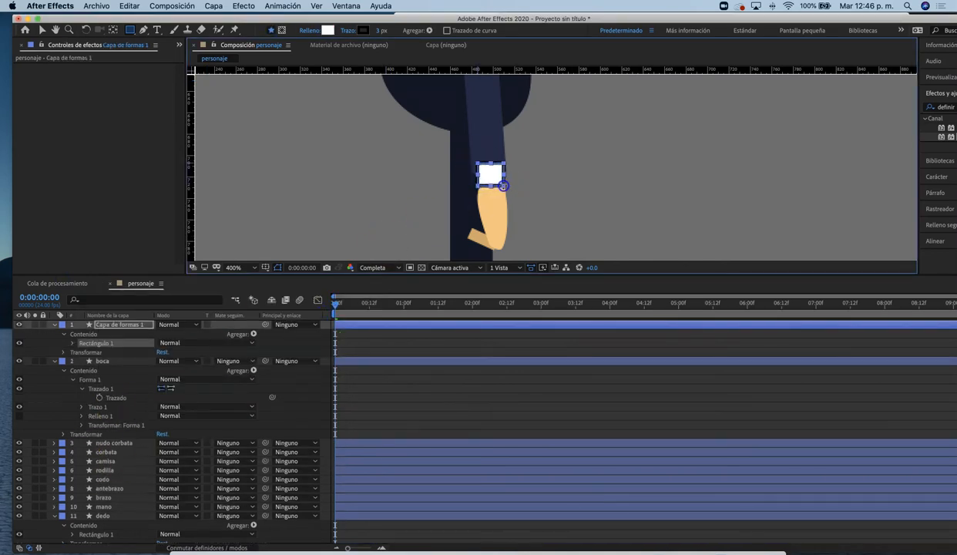
# - Set the white cuff rectangle's stroke to none
pyautogui.click(348, 30)
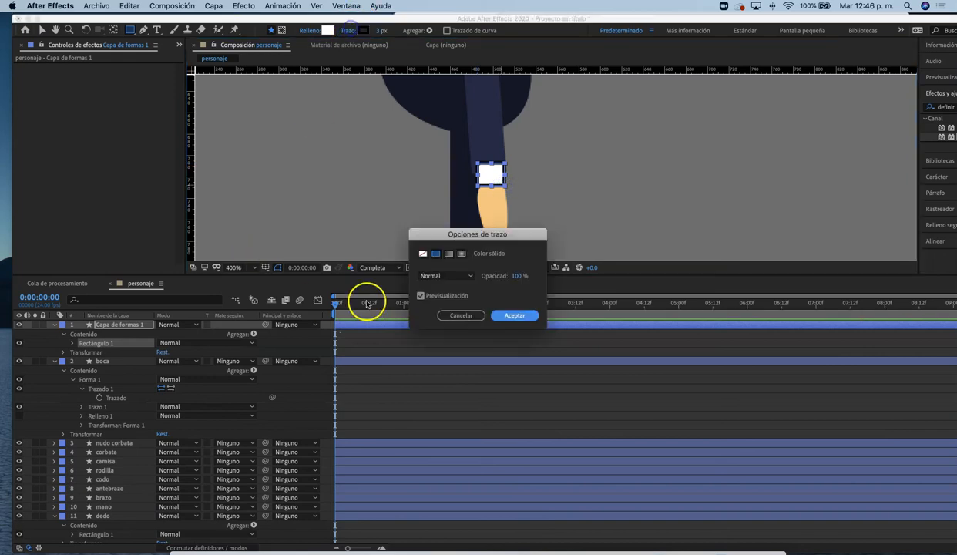
pyautogui.click(422, 253)
pyautogui.click(508, 315)
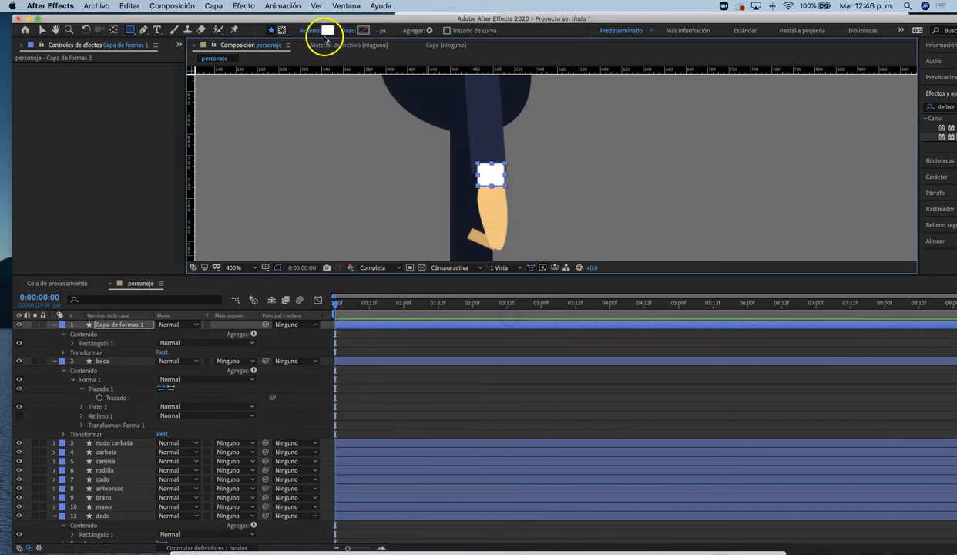
# - Rename the cuff's shape layer as puño camisa and place it between the brazo and mano layers
pyautogui.click(113, 326)
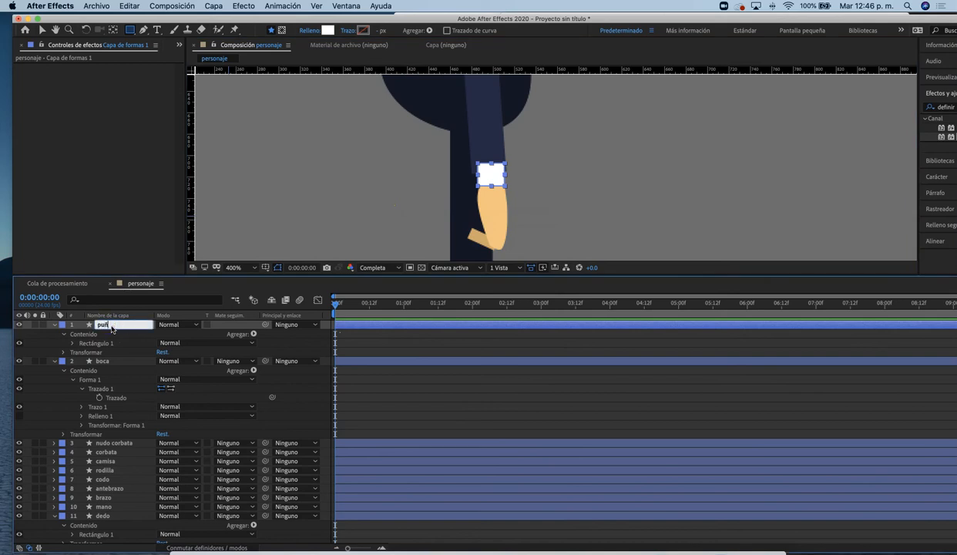
pyautogui.press('Return')
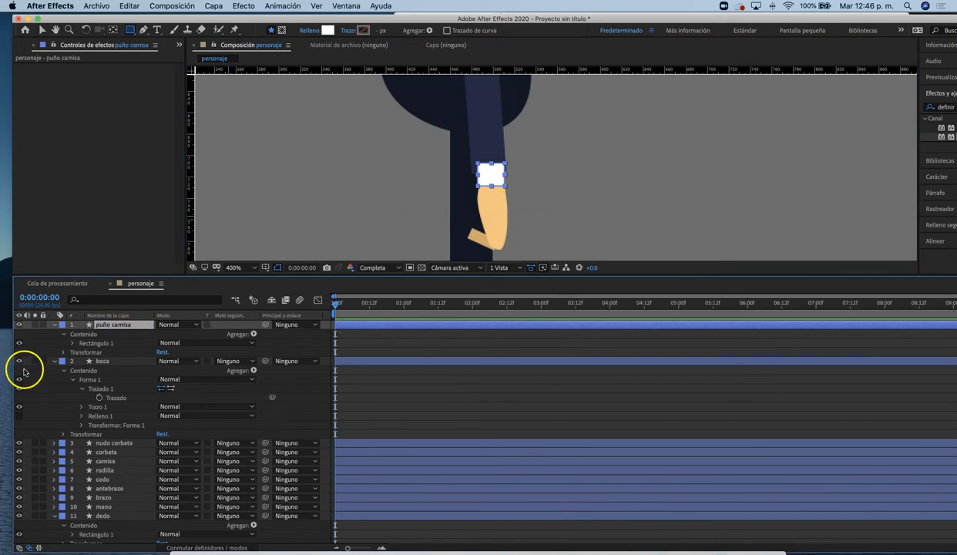
pyautogui.moveTo(122, 325); pyautogui.dragTo(110, 504)
pyautogui.click(526, 218)
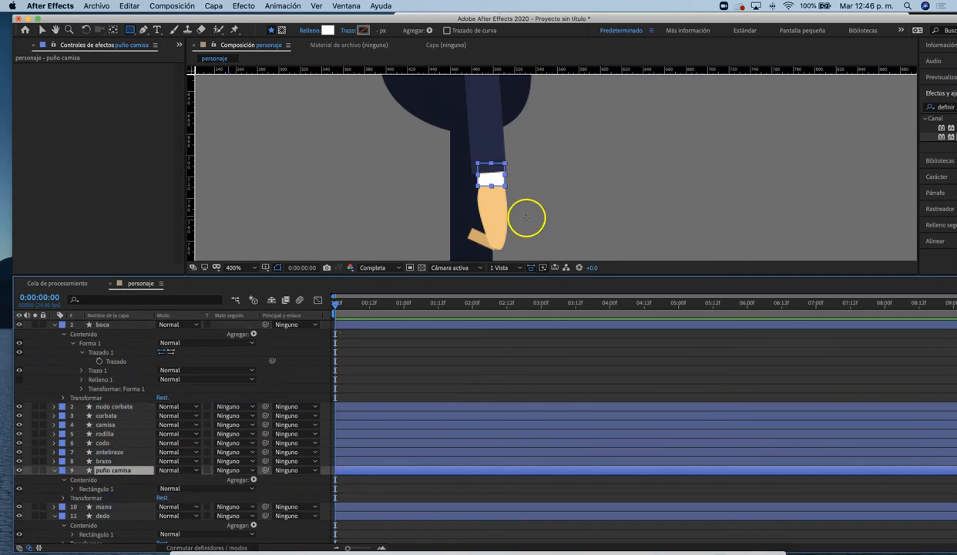
pyautogui.press('v')
pyautogui.click(569, 186)
pyautogui.click(645, 209)
pyautogui.scroll(-4, 645, 209)
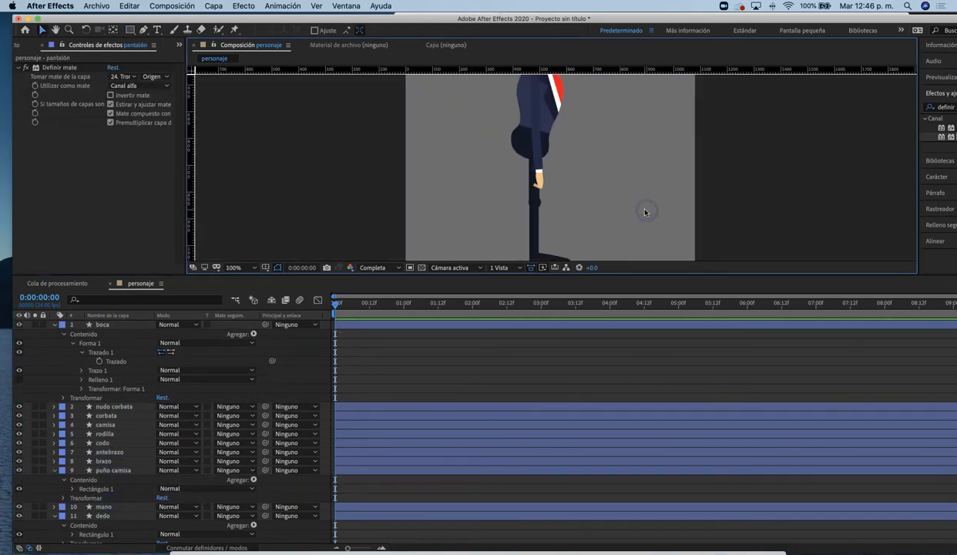
pyautogui.scroll(2, 594, 171)
pyautogui.scroll(1, 572, 189)
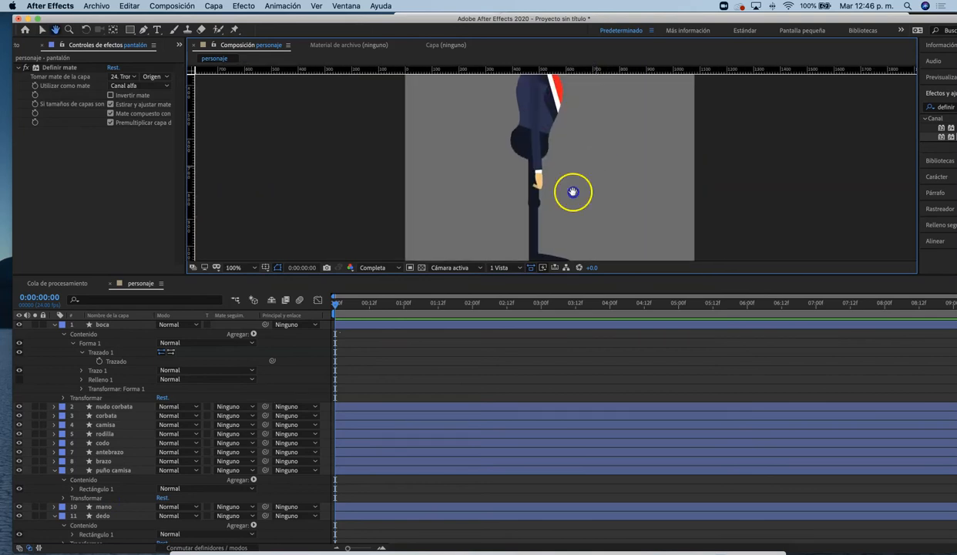
pyautogui.scroll(-2, 455, 153)
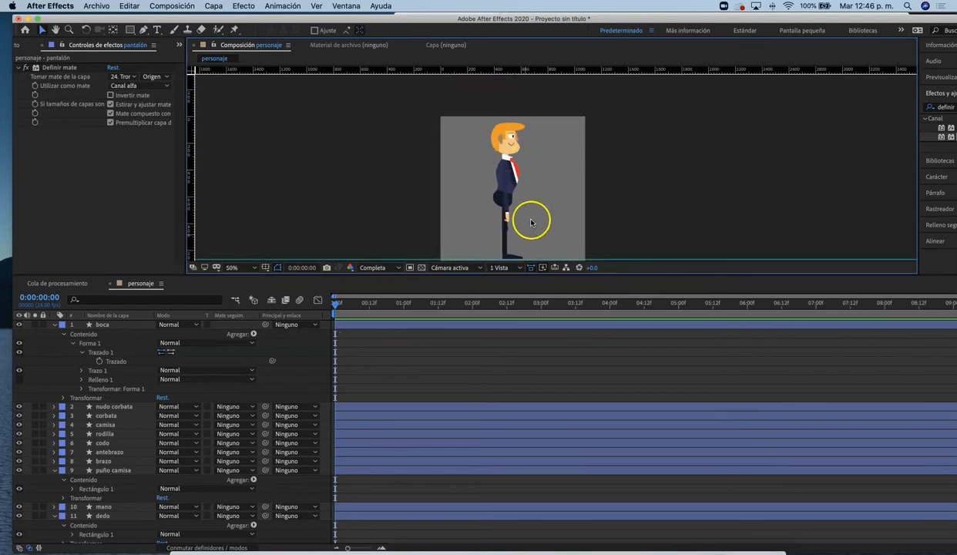
pyautogui.press('space')
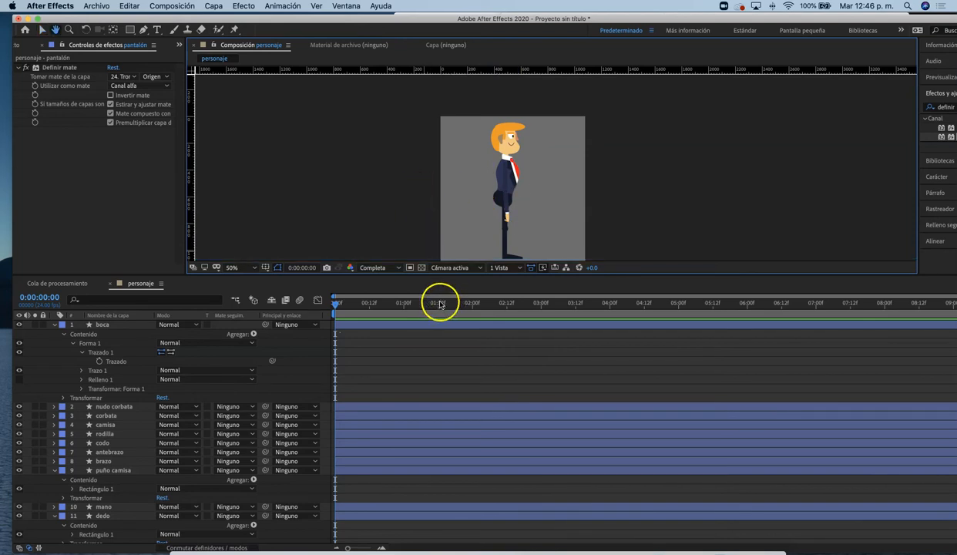
pyautogui.press('space')
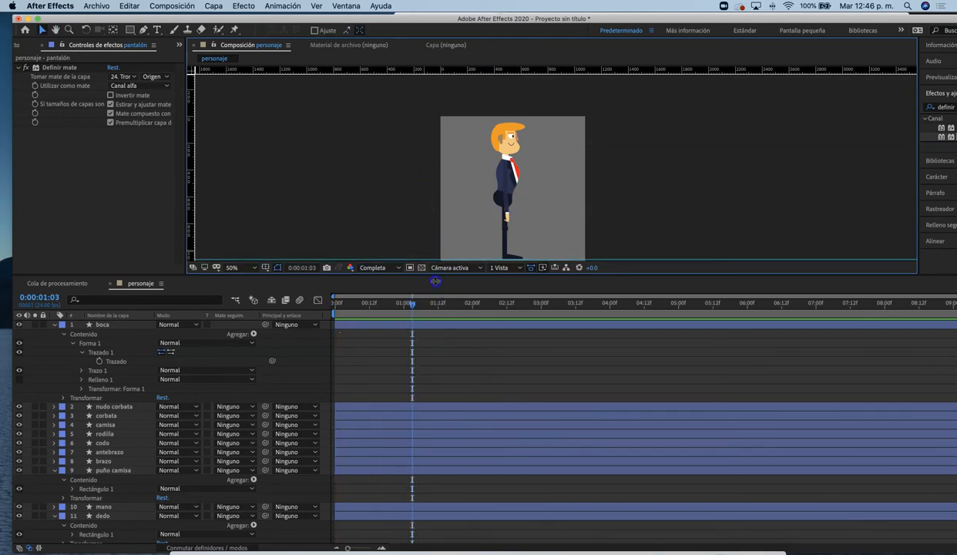
# - Enlarge the composition viewer and move the cabello adelante layer's anchor point from the torso up to the head
pyautogui.moveTo(435, 280); pyautogui.dragTo(442, 347)
pyautogui.scroll(2, 493, 166)
pyautogui.moveTo(506, 138); pyautogui.dragTo(497, 190)
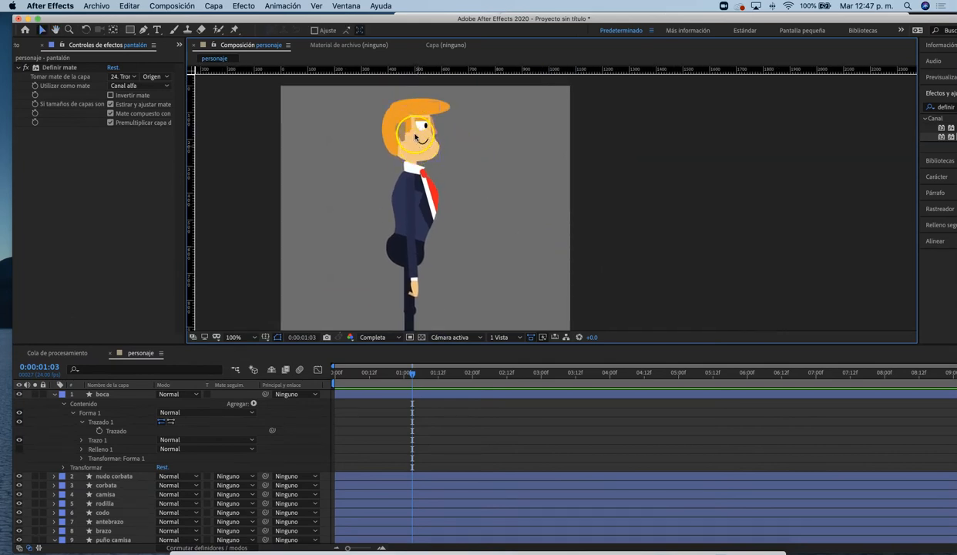
pyautogui.click(412, 102)
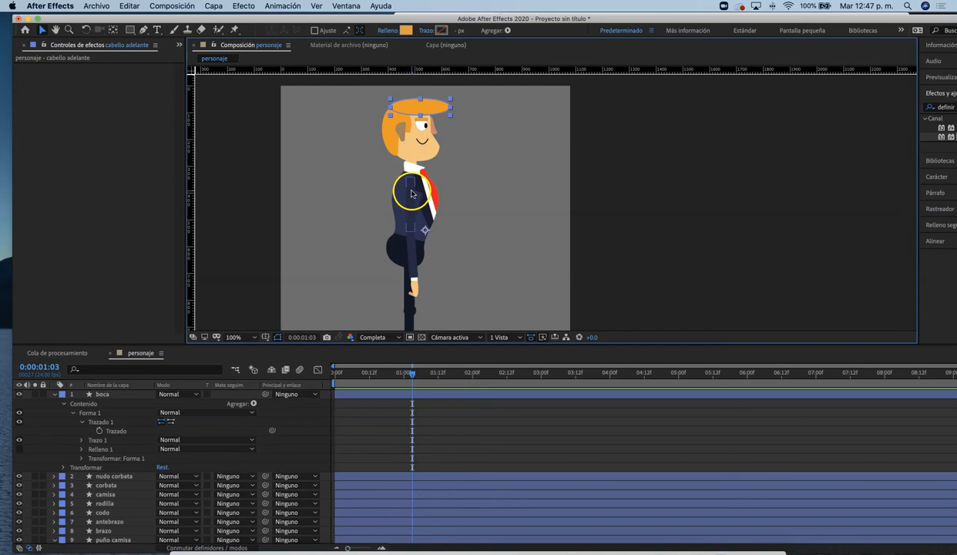
pyautogui.press('y')
pyautogui.moveTo(426, 231); pyautogui.dragTo(402, 193)
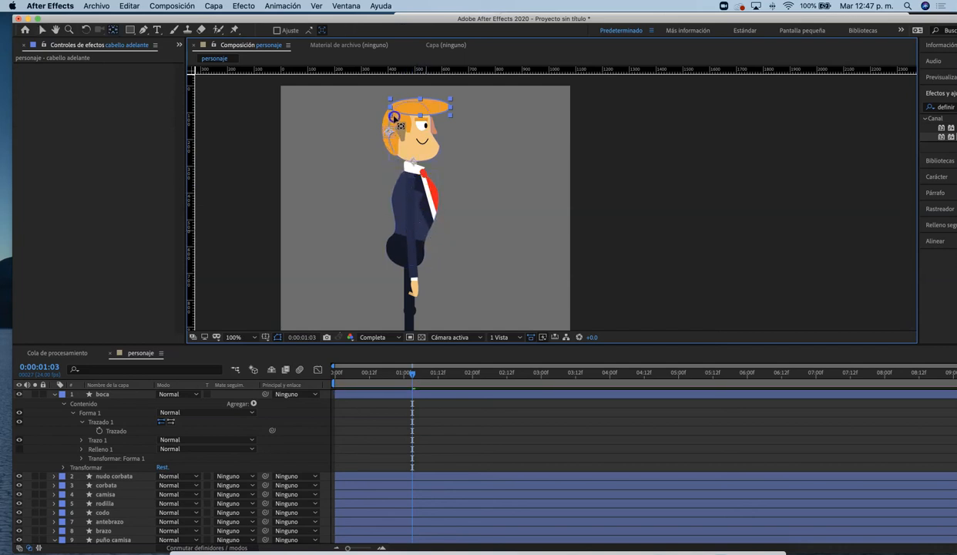
# - Inspect the anchor points of the character's back hair, neck, torso, leg and foot layers
pyautogui.click(388, 131)
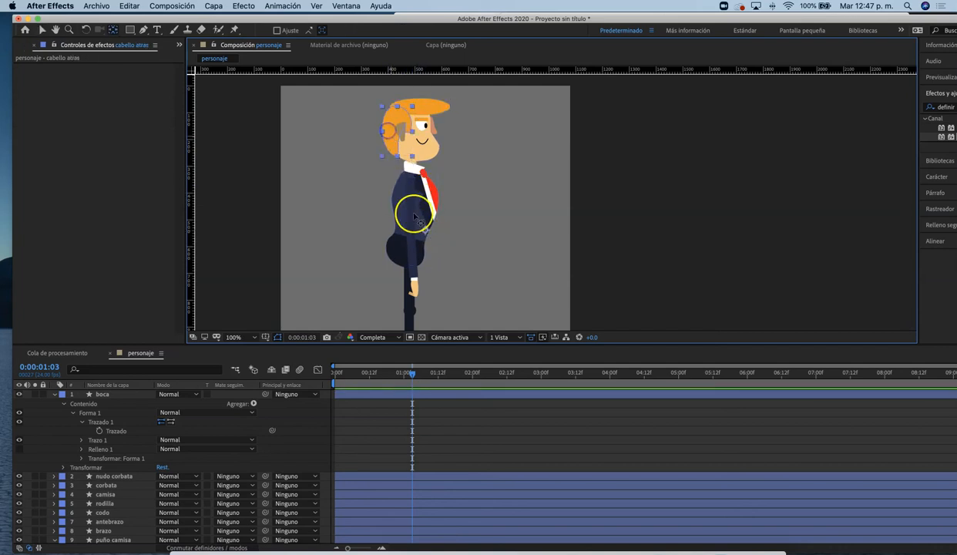
pyautogui.moveTo(425, 230); pyautogui.dragTo(389, 126)
pyautogui.click(426, 158)
pyautogui.click(420, 177)
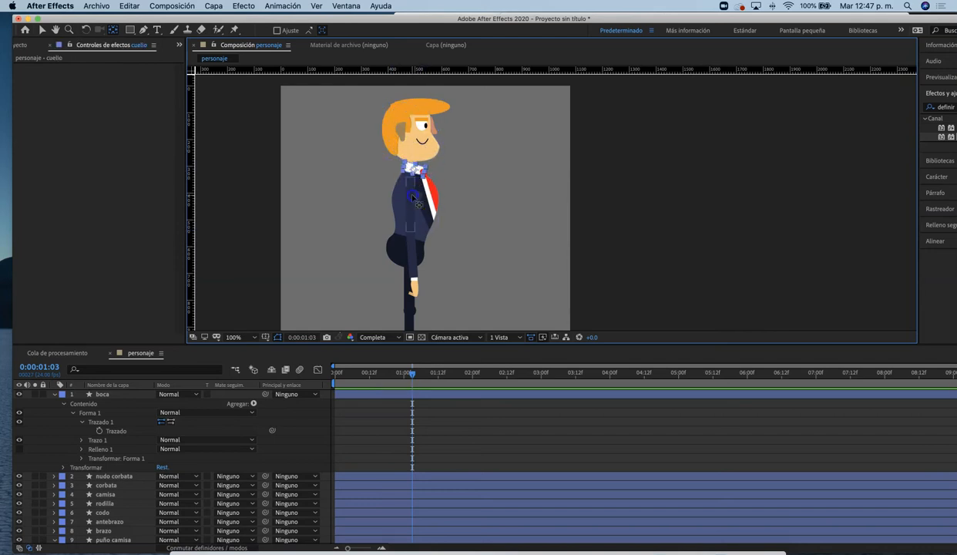
pyautogui.click(422, 202)
pyautogui.click(408, 283)
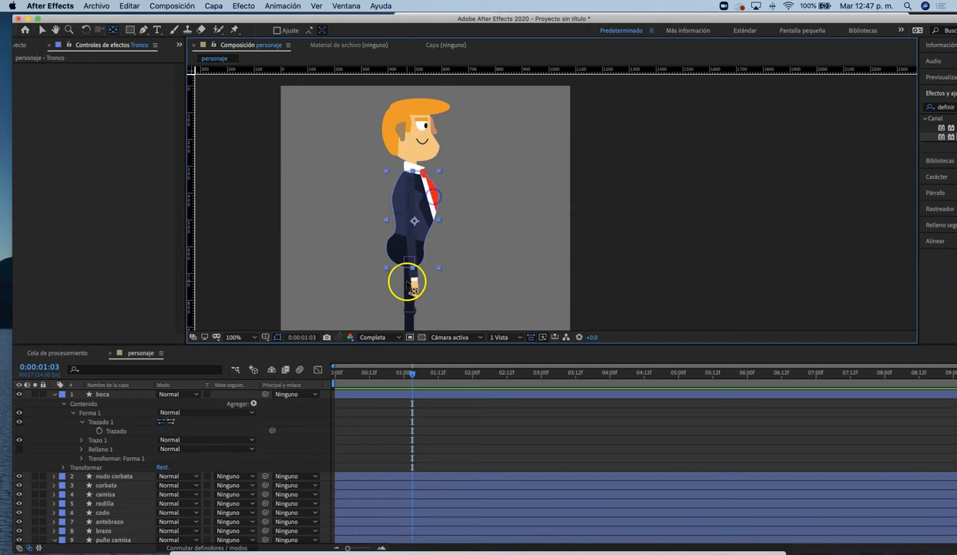
pyautogui.click(407, 296)
pyautogui.moveTo(434, 282); pyautogui.dragTo(452, 208)
pyautogui.click(426, 252)
pyautogui.click(444, 289)
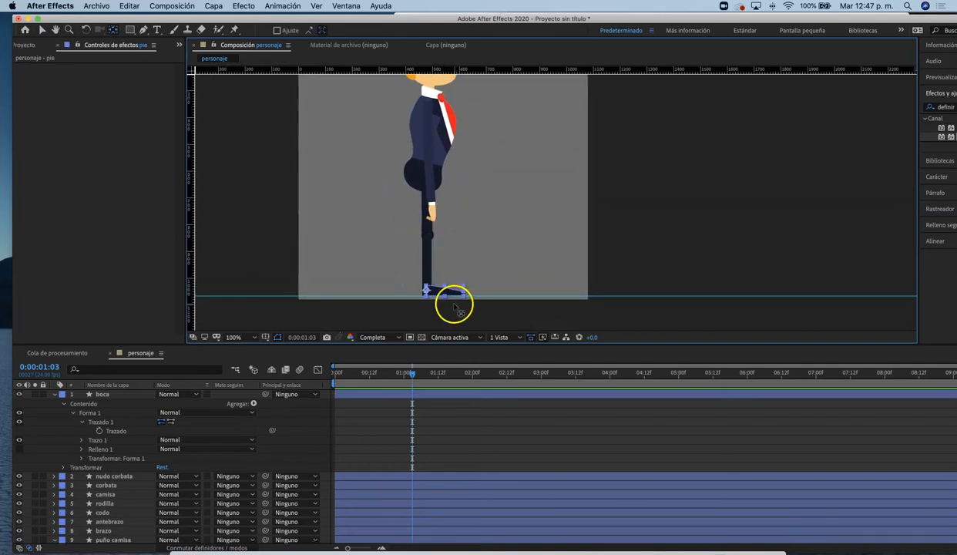
# - Try rotating the foot about its anchor point, and undo the rotation
pyautogui.press('w')
pyautogui.moveTo(453, 295); pyautogui.dragTo(453, 252)
pyautogui.press('super+z')
pyautogui.moveTo(478, 213); pyautogui.dragTo(441, 266)
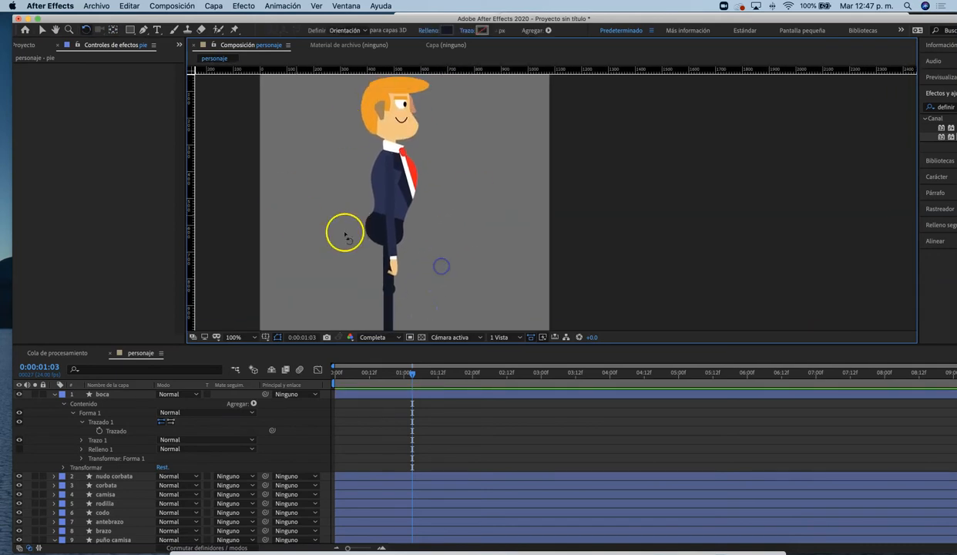
pyautogui.press('z')
pyautogui.keyDown('alt'); pyautogui.click(443, 234); pyautogui.keyUp('alt')
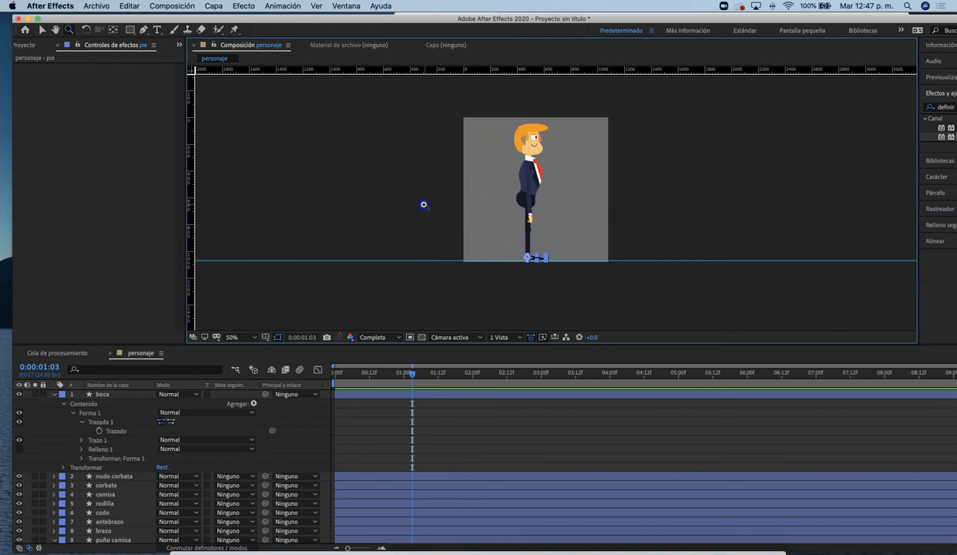
pyautogui.click(424, 204)
pyautogui.keyDown('alt'); pyautogui.click(439, 217); pyautogui.keyUp('alt')
pyautogui.keyDown('alt'); pyautogui.click(439, 218); pyautogui.keyUp('alt')
pyautogui.keyDown('alt'); pyautogui.click(439, 218); pyautogui.keyUp('alt')
pyautogui.keyDown('alt'); pyautogui.click(439, 218); pyautogui.keyUp('alt')
pyautogui.keyDown('alt'); pyautogui.click(440, 217); pyautogui.keyUp('alt')
pyautogui.keyDown('alt'); pyautogui.click(442, 216); pyautogui.keyUp('alt')
pyautogui.moveTo(516, 201); pyautogui.dragTo(255, 236)
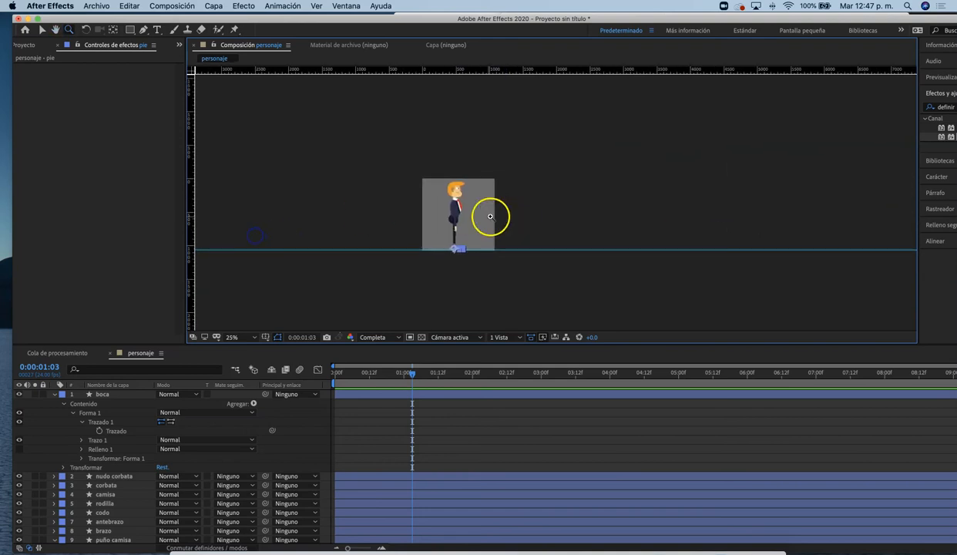
# - Enlarge the layer list area and collapse the expanded properties of the boca, puño camisa and dedo layers
pyautogui.click(490, 216)
pyautogui.click(510, 189)
pyautogui.click(564, 189)
pyautogui.moveTo(431, 208); pyautogui.dragTo(282, 251)
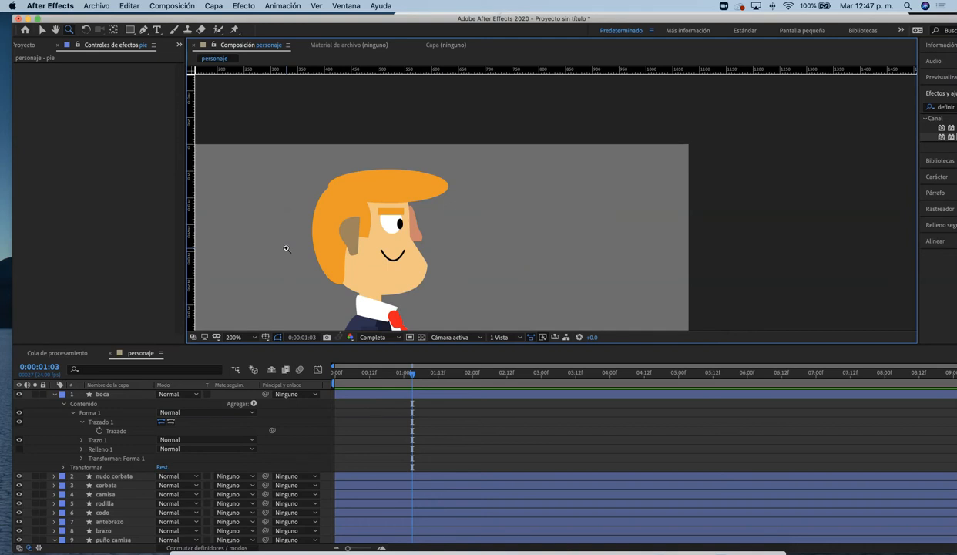
pyautogui.moveTo(179, 344); pyautogui.dragTo(183, 241)
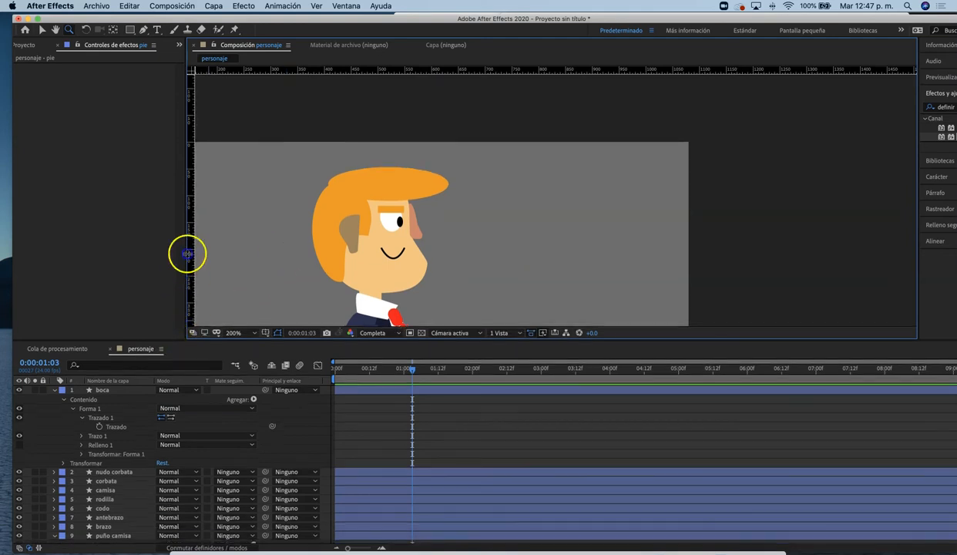
pyautogui.click(54, 291)
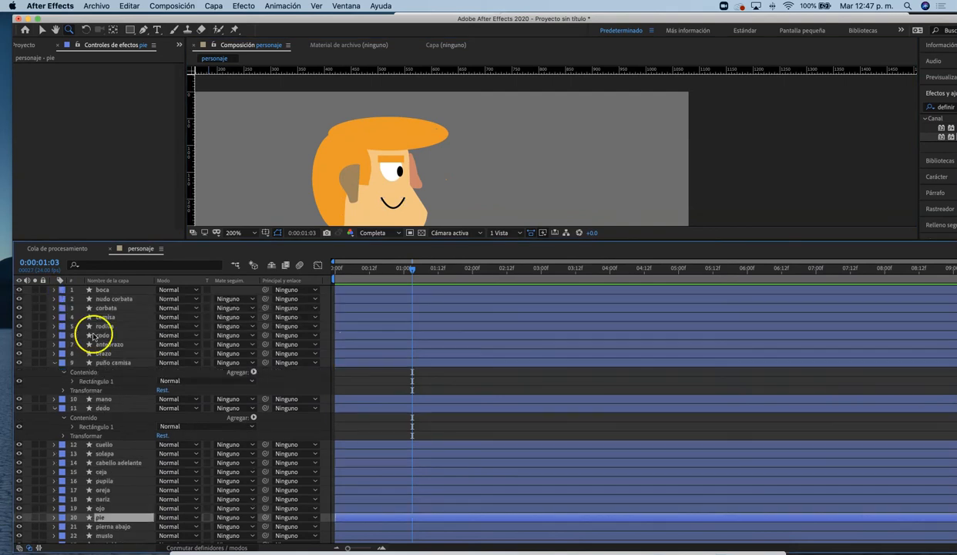
pyautogui.click(54, 362)
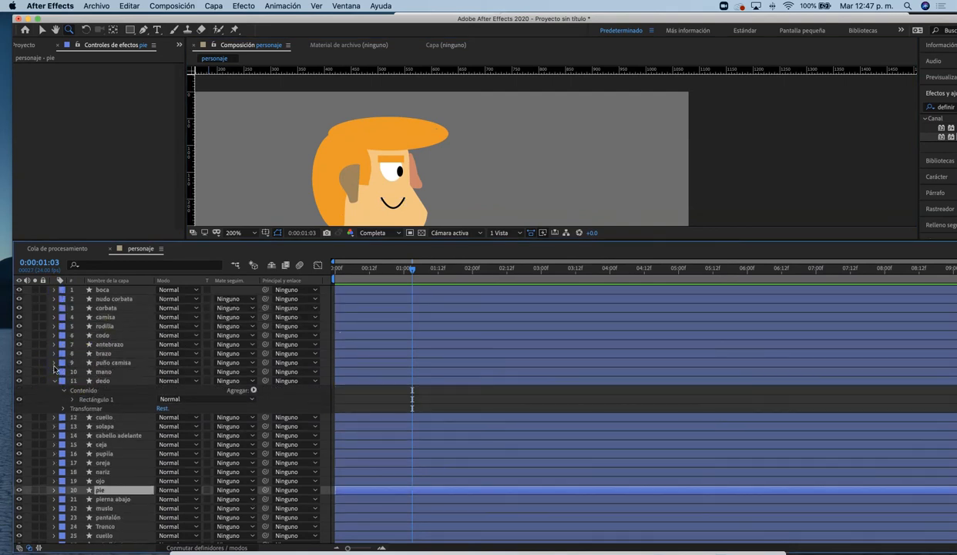
pyautogui.click(54, 381)
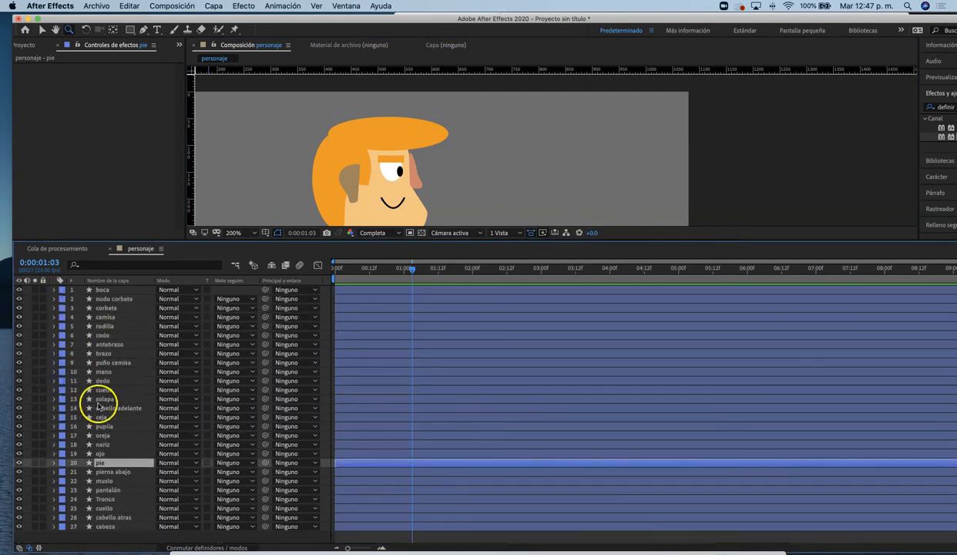
# - Move the cabeza, cabello atras and boca layers to the top of the stack, with boca uppermost and cabeza lowest of the three
pyautogui.click(107, 527)
pyautogui.moveTo(110, 529); pyautogui.dragTo(118, 289)
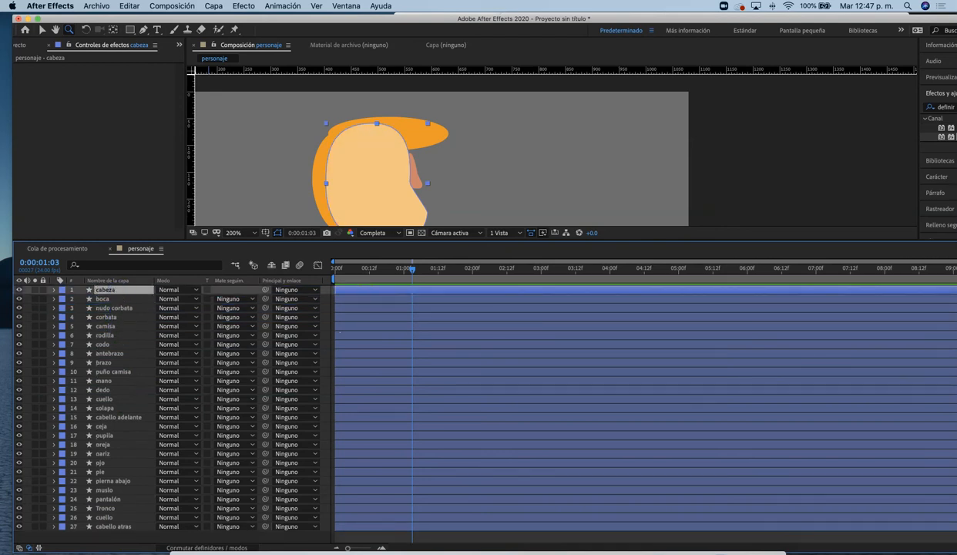
pyautogui.click(109, 527)
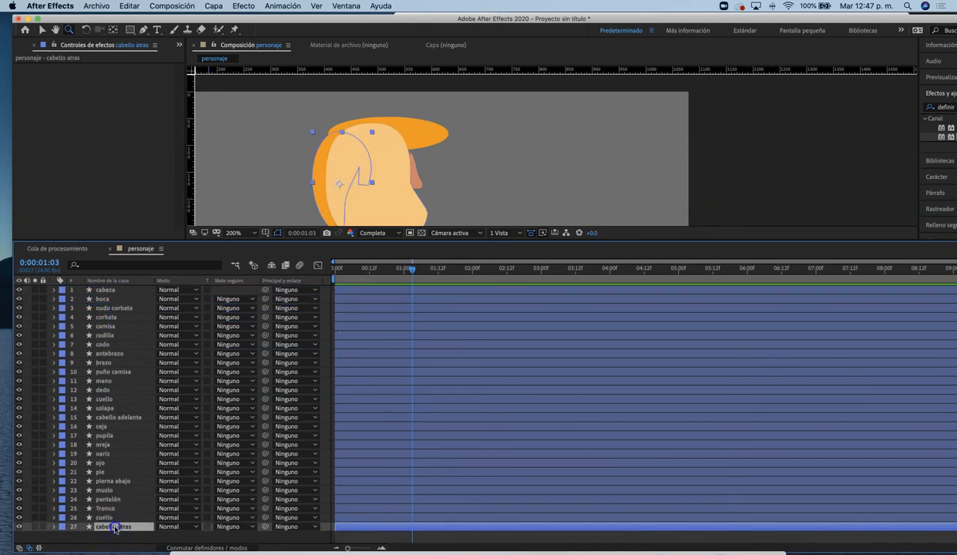
pyautogui.moveTo(116, 437); pyautogui.dragTo(116, 290)
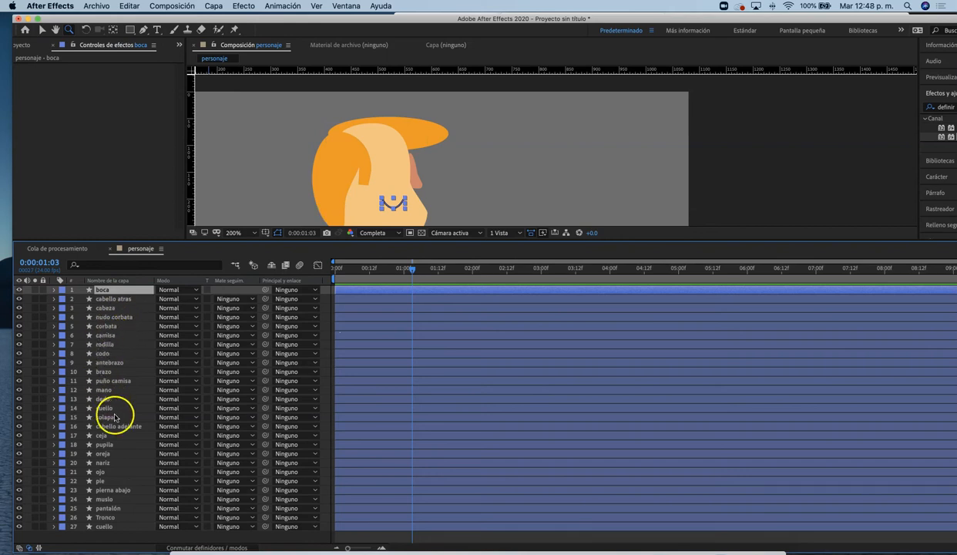
# - Move the ojo, pupila and nariz layers above boca, stacked in that order with nariz on top
pyautogui.click(104, 471)
pyautogui.moveTo(104, 471); pyautogui.dragTo(128, 291)
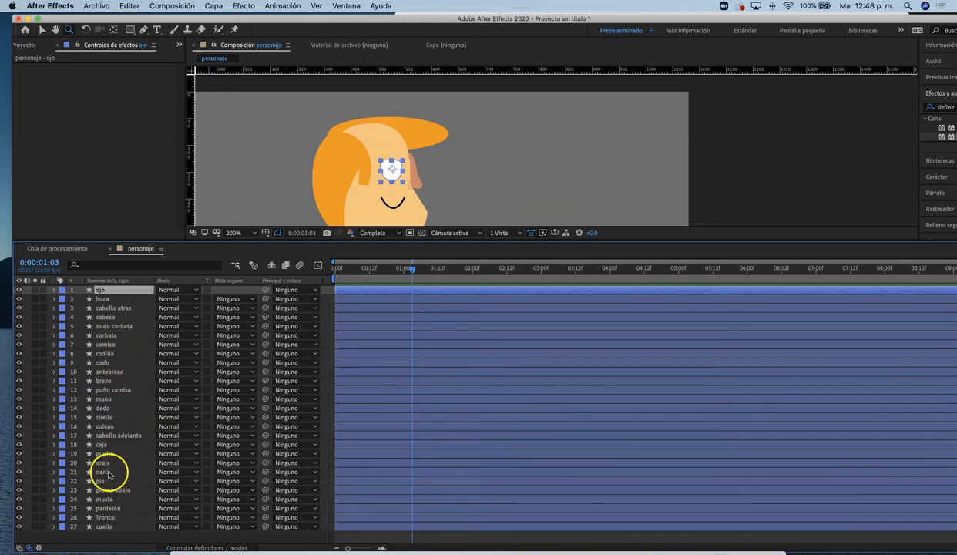
pyautogui.click(106, 454)
pyautogui.moveTo(118, 305); pyautogui.dragTo(117, 292)
pyautogui.moveTo(106, 471); pyautogui.dragTo(113, 293)
# - Move the oreja layer above nariz, and place cabello adelante at the very top of the stack
pyautogui.click(107, 473)
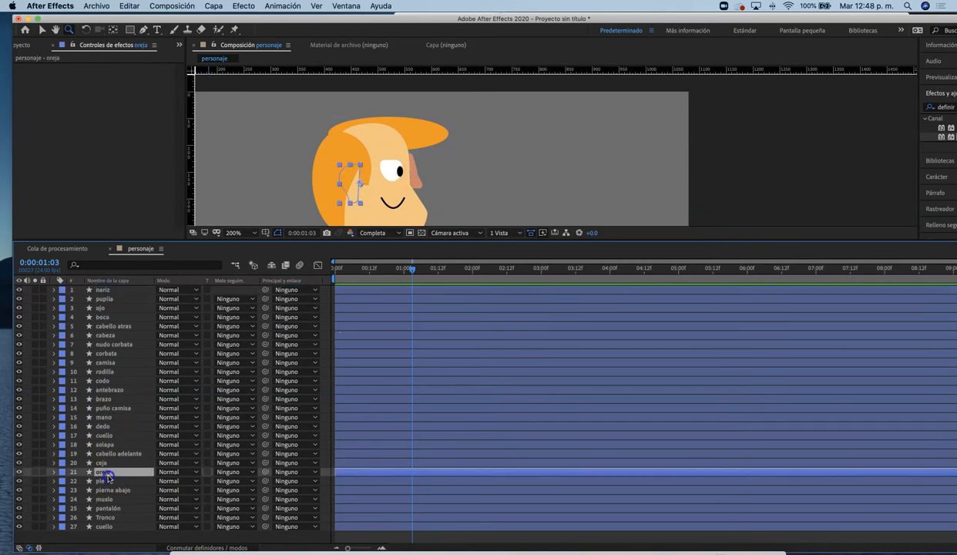
pyautogui.moveTo(109, 475)
pyautogui.mouseDown()
pyautogui.moveTo(122, 337)
pyautogui.moveTo(113, 294)
pyautogui.mouseUp()
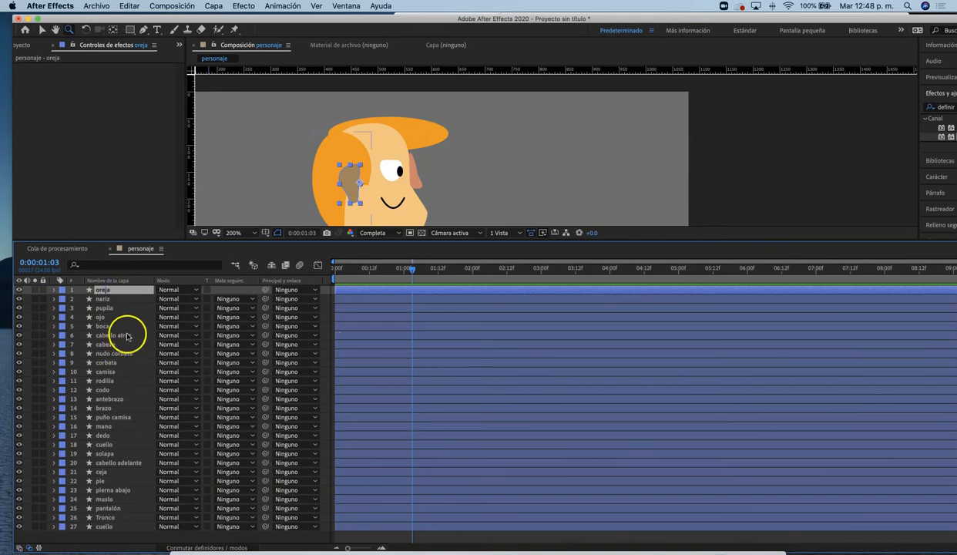
pyautogui.click(124, 463)
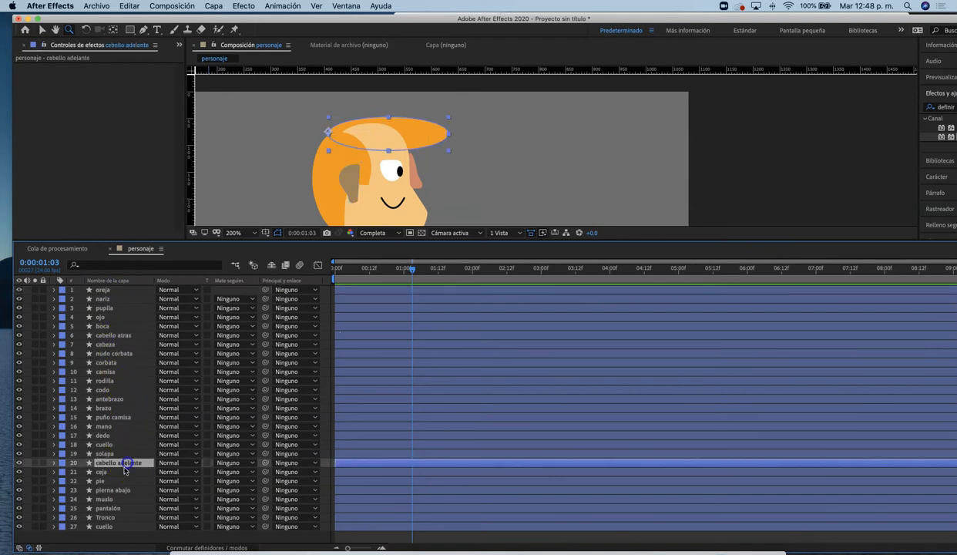
pyautogui.moveTo(124, 462); pyautogui.dragTo(128, 292)
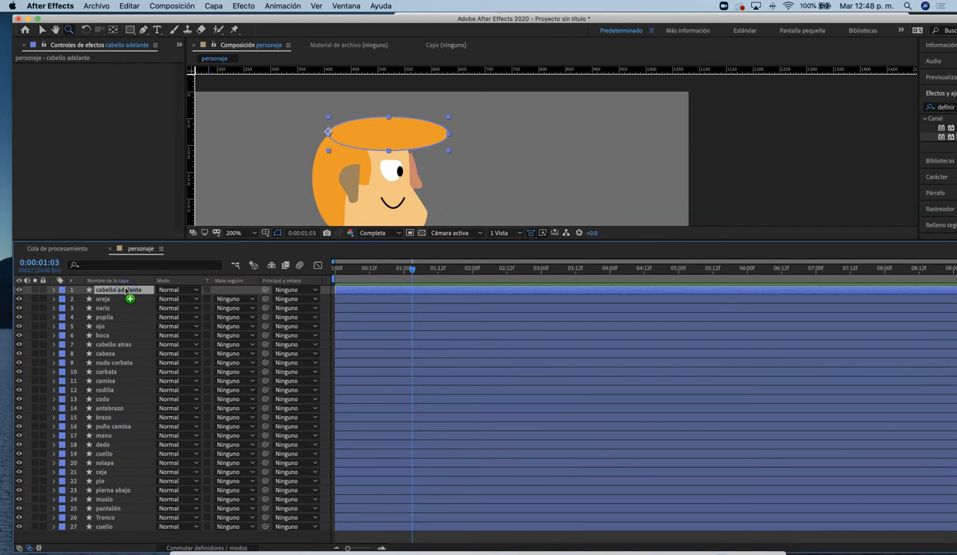
# - Place the ceja layer between nariz and pupila, keeping pupila directly above ojo
pyautogui.click(103, 472)
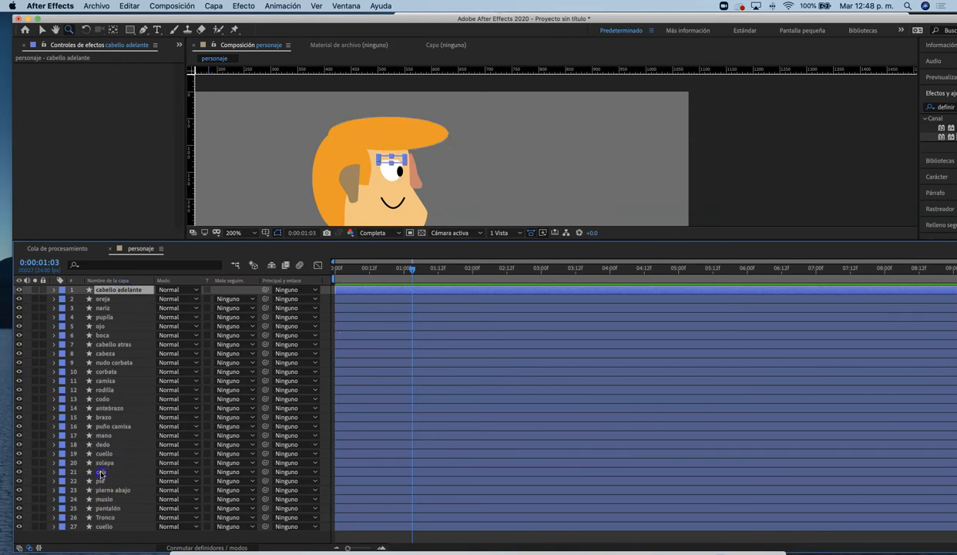
pyautogui.moveTo(105, 473); pyautogui.dragTo(113, 325)
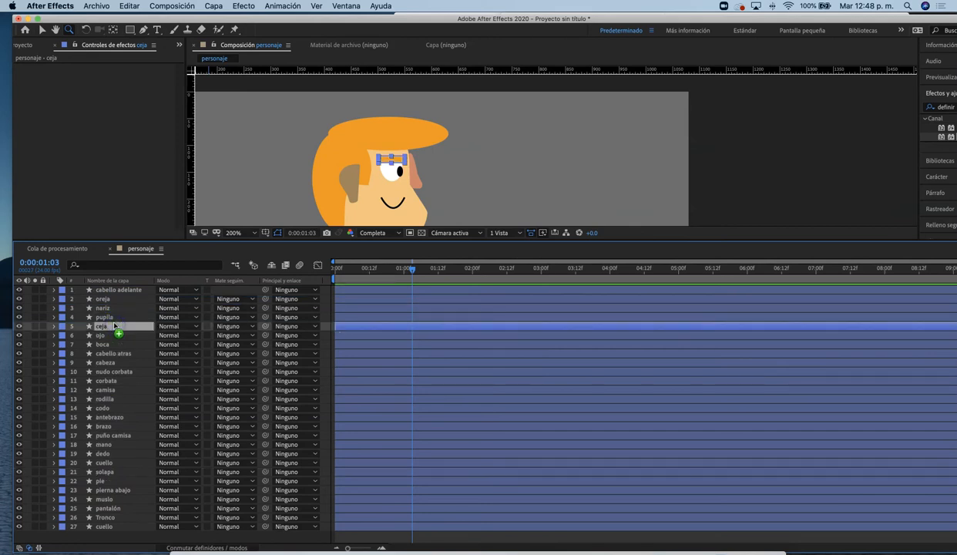
pyautogui.click(108, 308)
pyautogui.moveTo(112, 316); pyautogui.dragTo(111, 328)
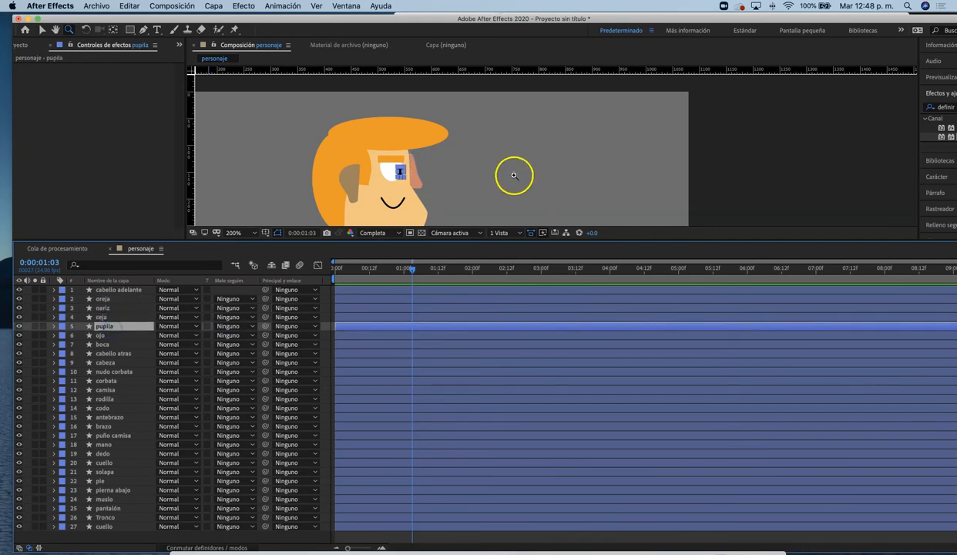
# - Try moving the head and its separate hair and face pieces in the composition, undoing each move
pyautogui.press('v')
pyautogui.click(487, 186)
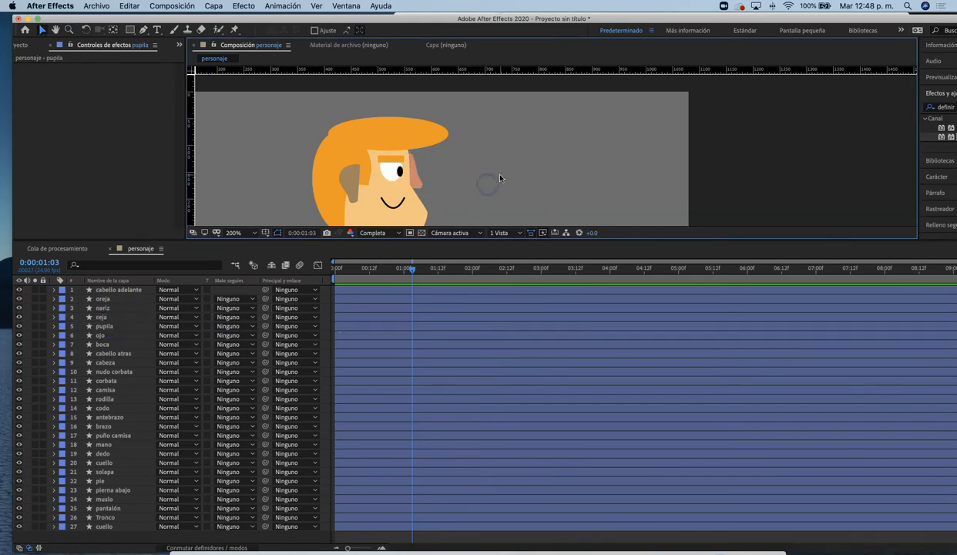
pyautogui.scroll(-2, 492, 154)
pyautogui.click(387, 212)
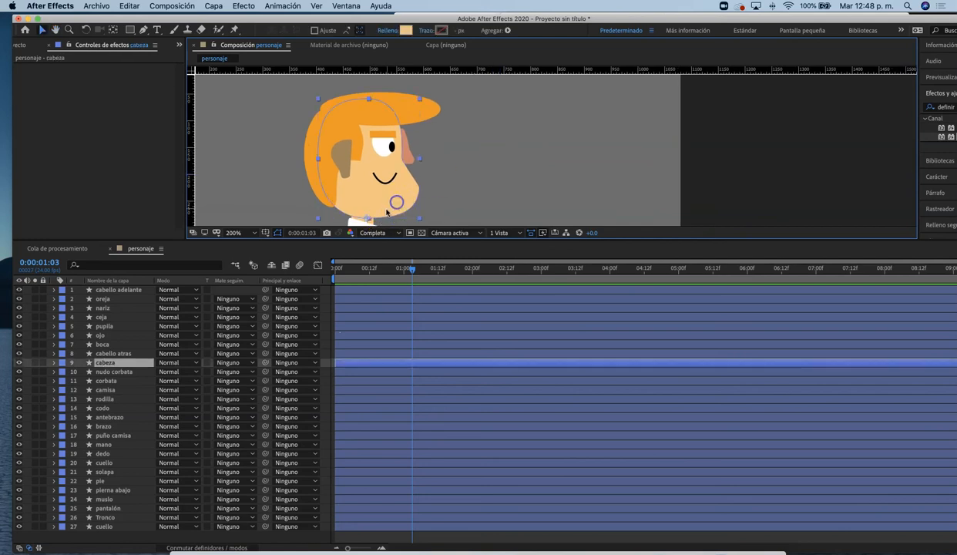
pyautogui.moveTo(387, 212); pyautogui.dragTo(536, 200)
pyautogui.press('super+z')
pyautogui.moveTo(324, 137); pyautogui.dragTo(260, 144)
pyautogui.press('super+z')
pyautogui.moveTo(397, 112); pyautogui.dragTo(508, 112)
pyautogui.press('super+z')
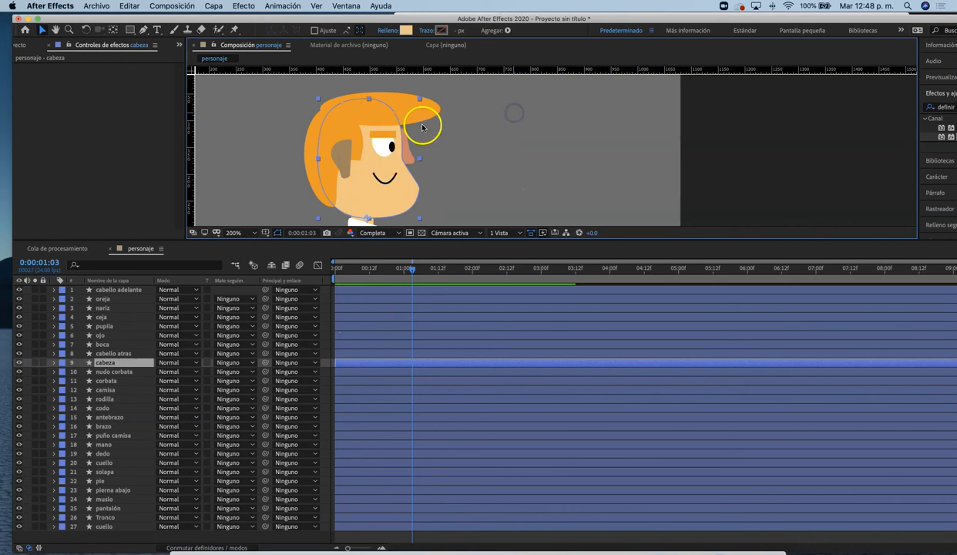
pyautogui.moveTo(398, 145); pyautogui.dragTo(348, 176)
pyautogui.press('super+z')
# - Assign the Amarillo label colour to all head layers from cabello adelante down to cabeza
pyautogui.click(357, 126)
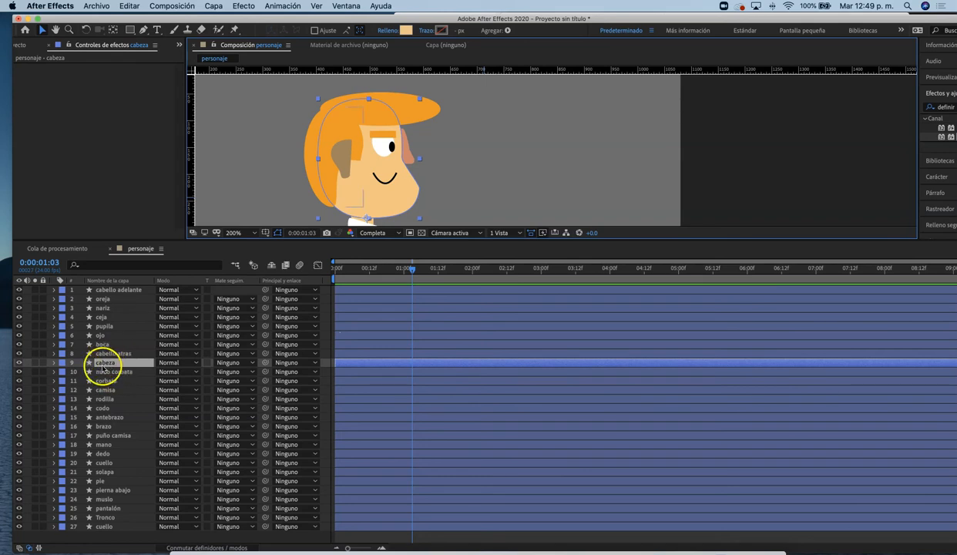
pyautogui.keyDown('shift'); pyautogui.click(111, 292); pyautogui.keyUp('shift')
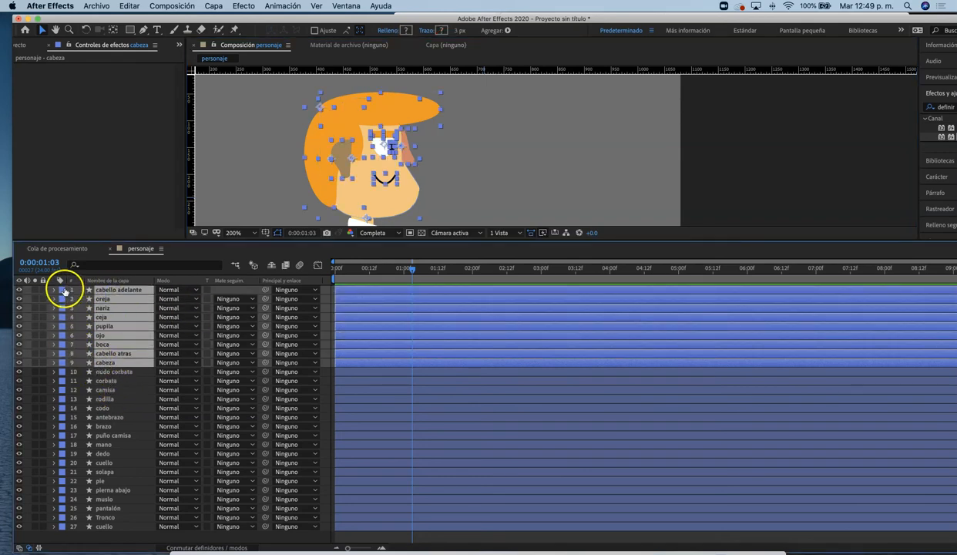
pyautogui.click(62, 307)
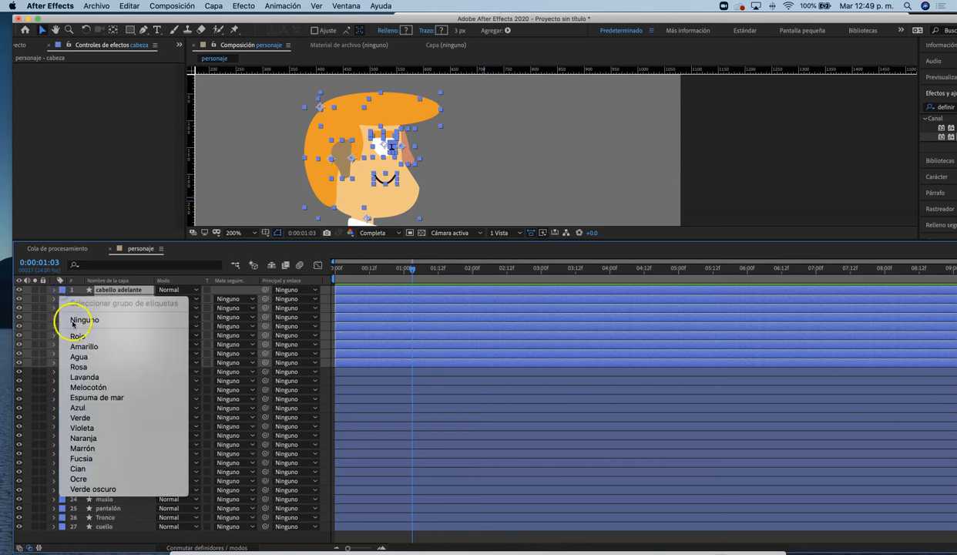
pyautogui.click(97, 348)
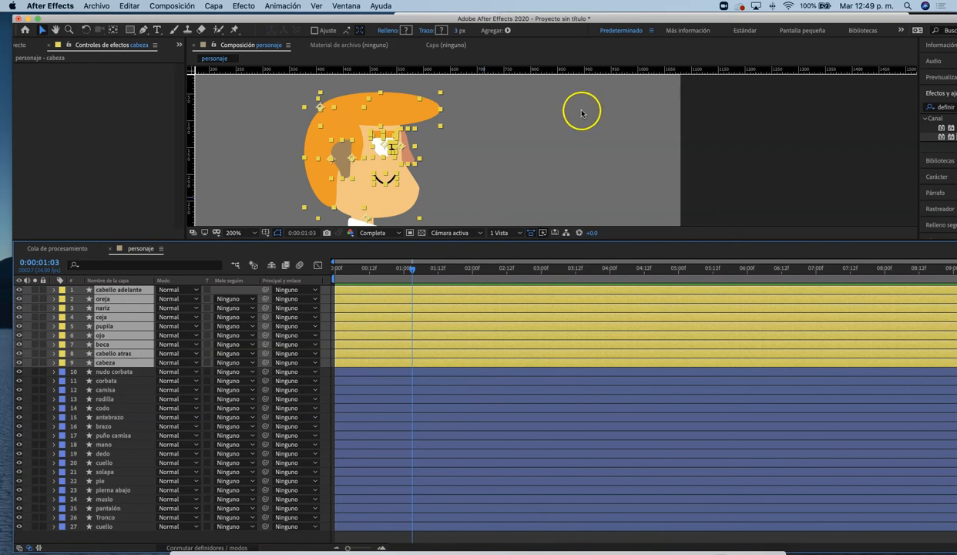
pyautogui.click(708, 187)
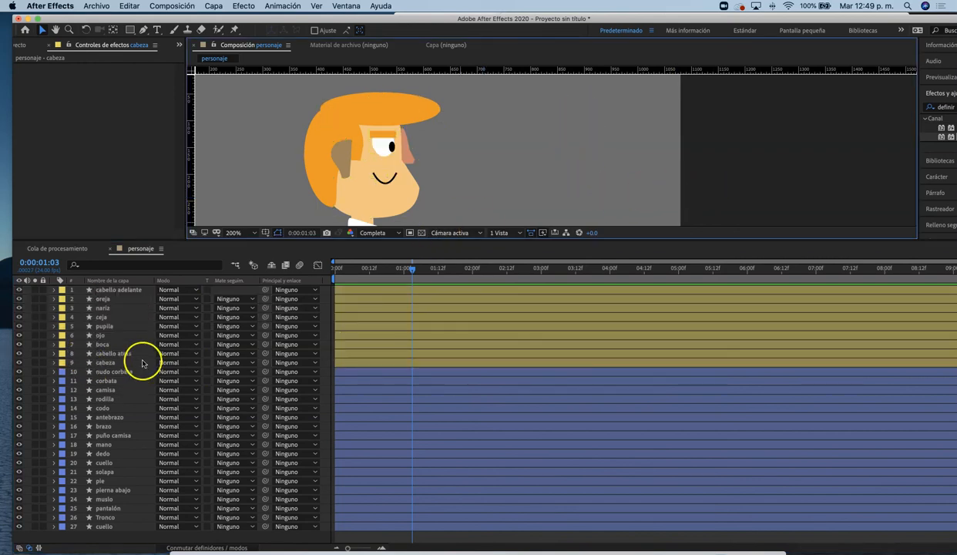
# - Parent the boca layer to the cabeza layer, and select cabello atras
pyautogui.click(98, 362)
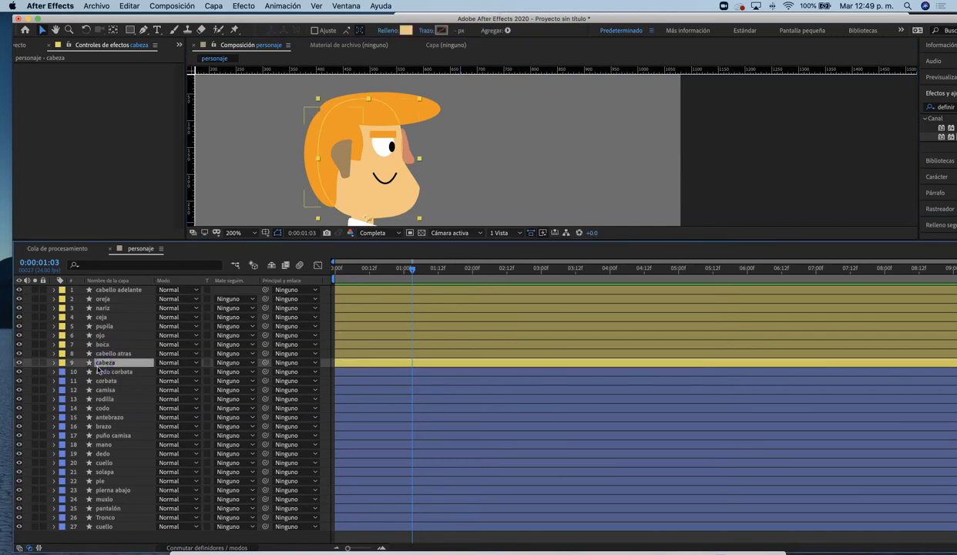
pyautogui.click(113, 352)
pyautogui.moveTo(265, 343); pyautogui.dragTo(94, 362)
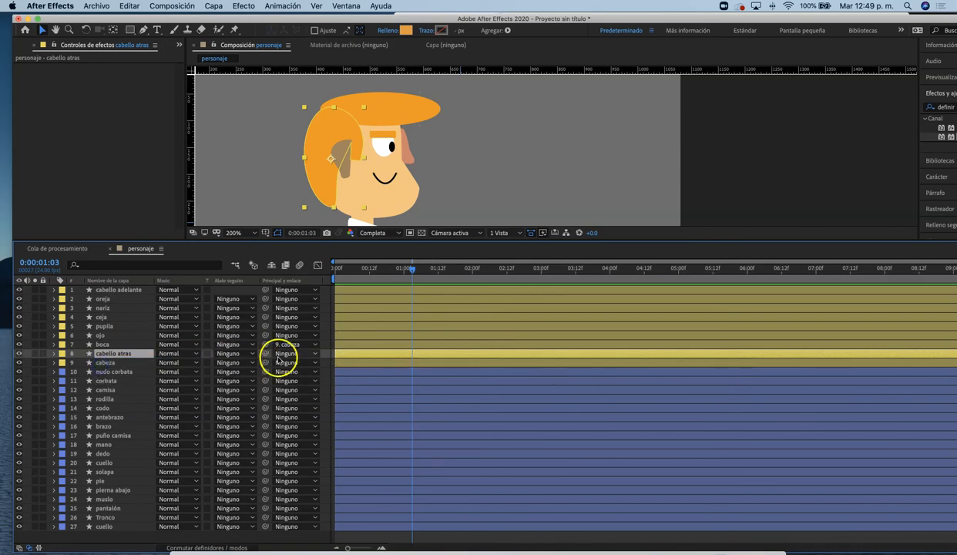
pyautogui.click(124, 346)
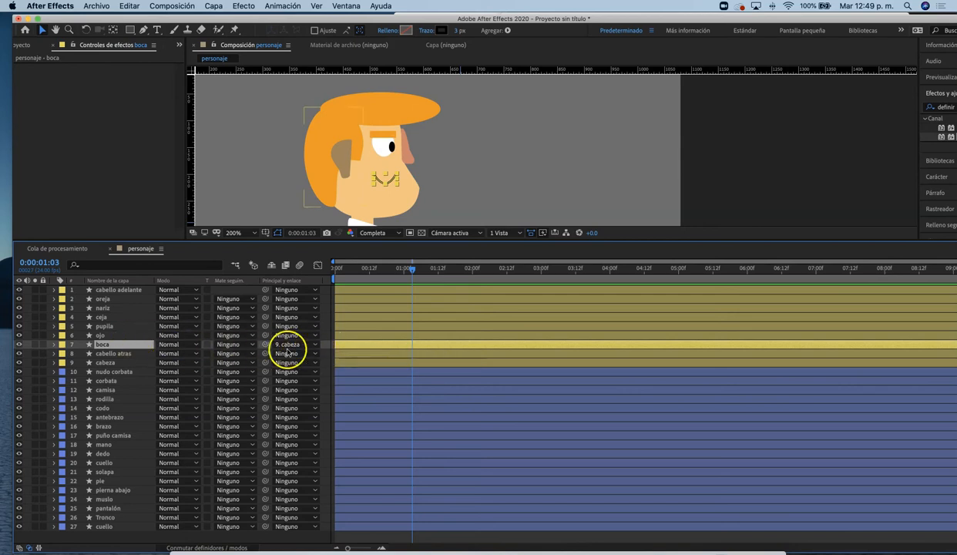
pyautogui.click(113, 362)
pyautogui.click(128, 353)
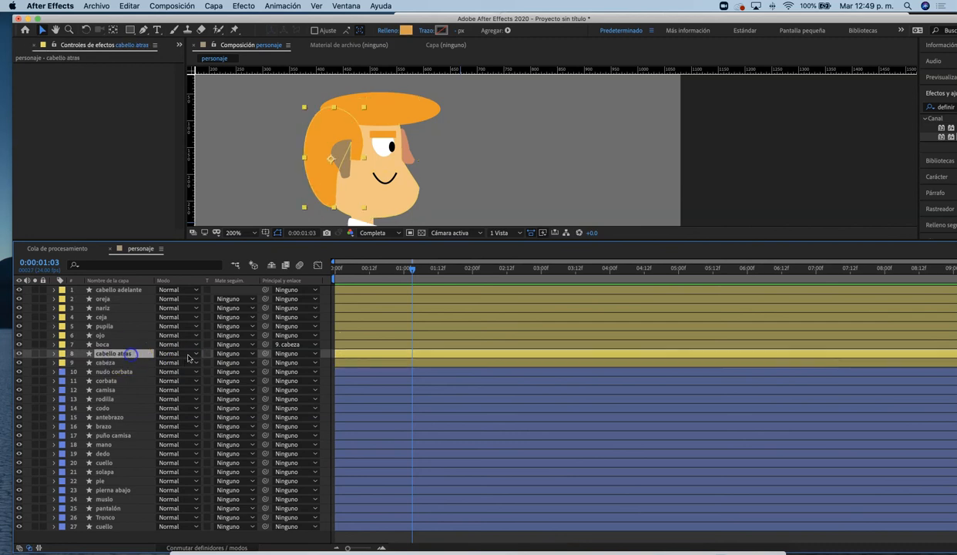
# - Parent the cabello atras layer and all layers from cabello adelante through ojo to the cabeza layer
pyautogui.click(312, 357)
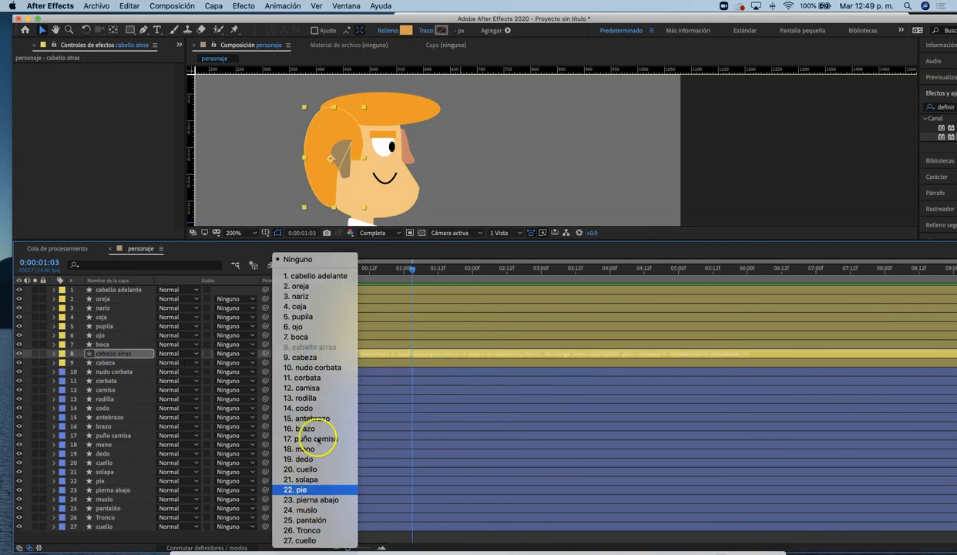
pyautogui.click(305, 356)
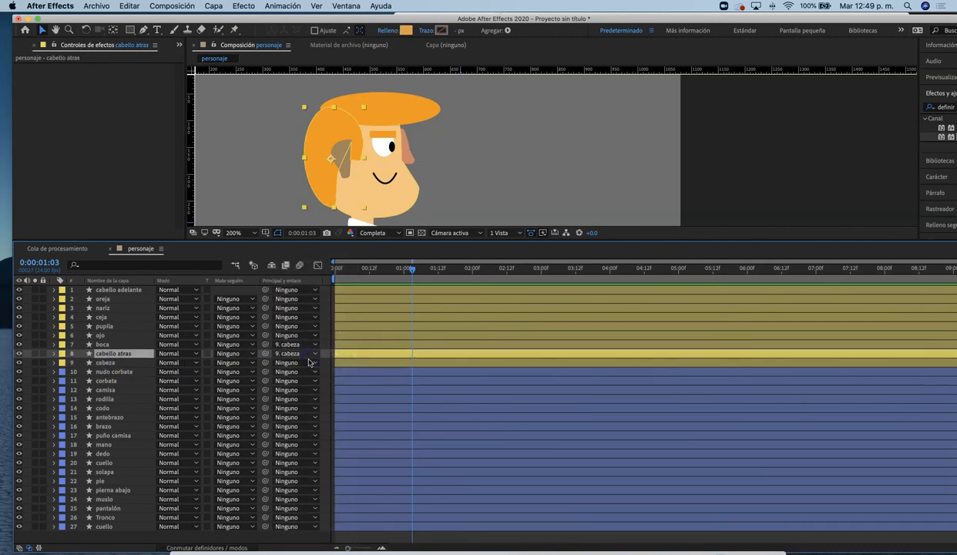
pyautogui.click(109, 335)
pyautogui.keyDown('shift'); pyautogui.click(110, 289); pyautogui.keyUp('shift')
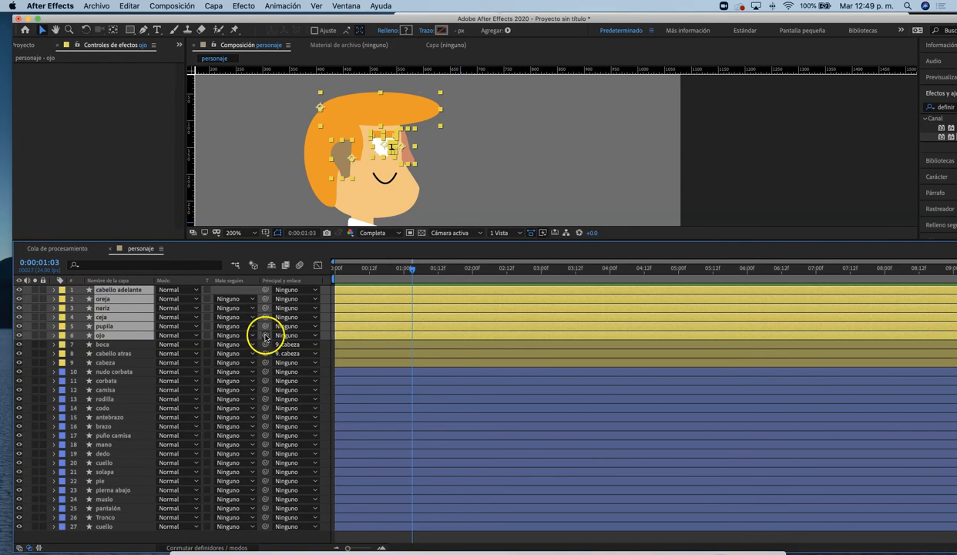
pyautogui.moveTo(267, 336); pyautogui.dragTo(105, 363)
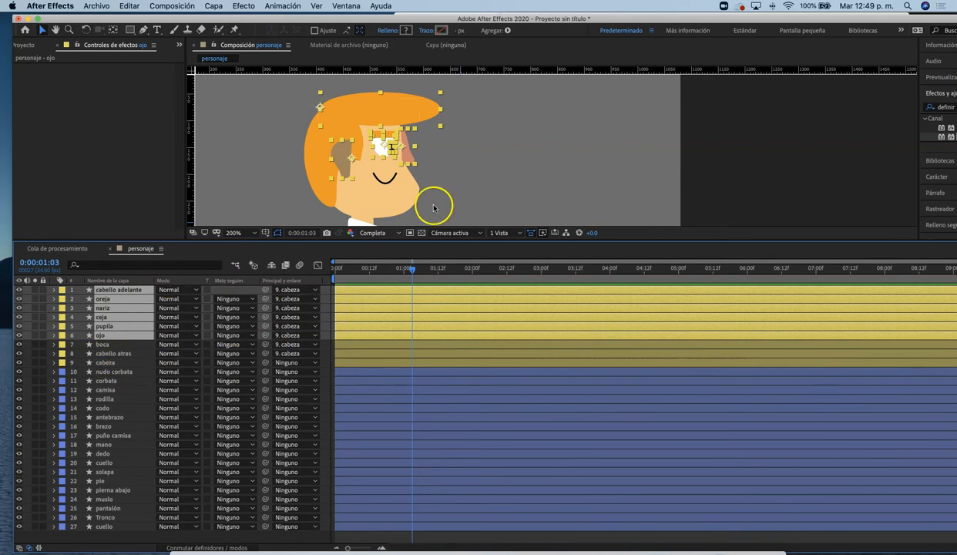
# - Try moving the head with its parented hair and face pieces in the composition, and slightly enlarge the timeline area
pyautogui.click(493, 165)
pyautogui.click(394, 203)
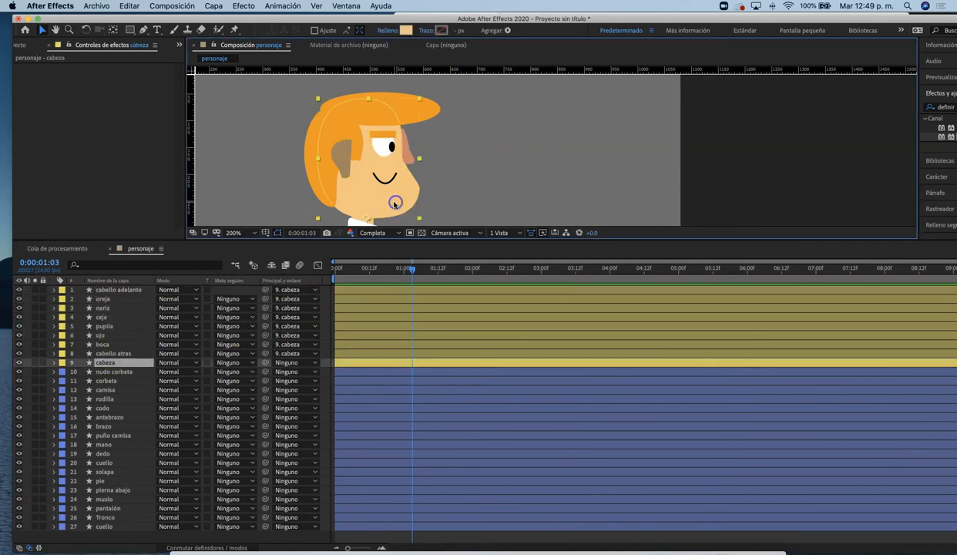
pyautogui.moveTo(388, 203)
pyautogui.mouseDown()
pyautogui.moveTo(483, 188)
pyautogui.moveTo(613, 194)
pyautogui.moveTo(421, 171)
pyautogui.moveTo(387, 204)
pyautogui.moveTo(506, 175)
pyautogui.moveTo(380, 186)
pyautogui.moveTo(438, 199)
pyautogui.moveTo(393, 198)
pyautogui.mouseUp()
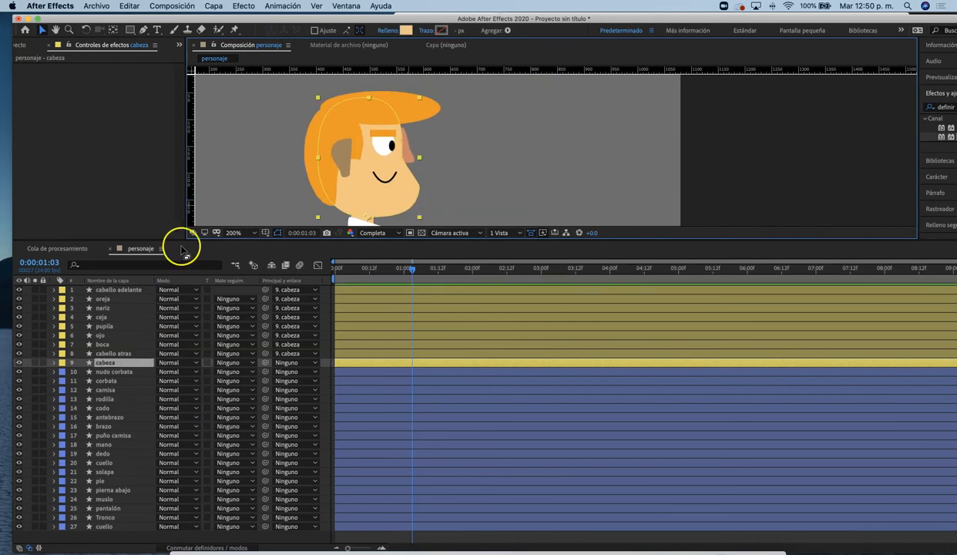
pyautogui.moveTo(179, 241); pyautogui.dragTo(179, 232)
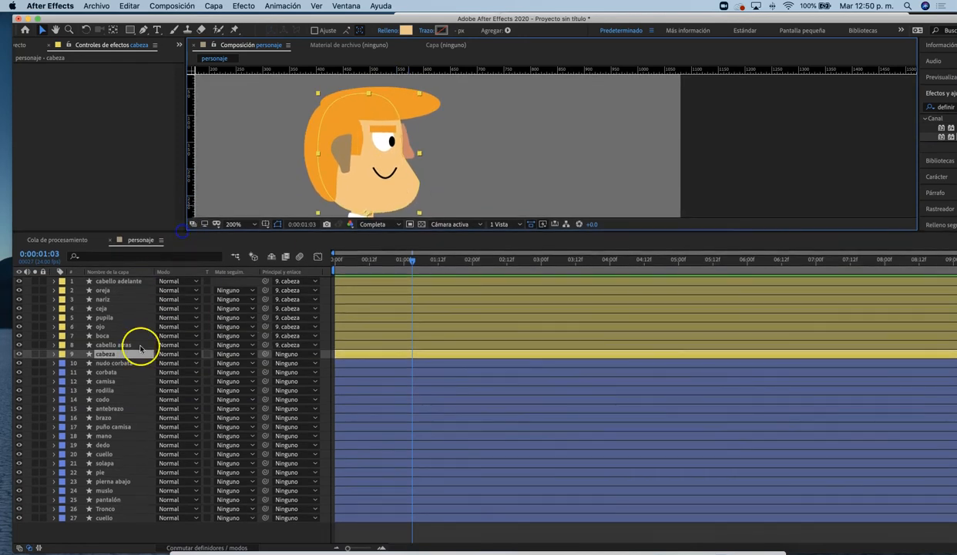
# - Move the Tronco layer below nudo corbata in the layer stack and place camisa directly above Tronco
pyautogui.click(105, 509)
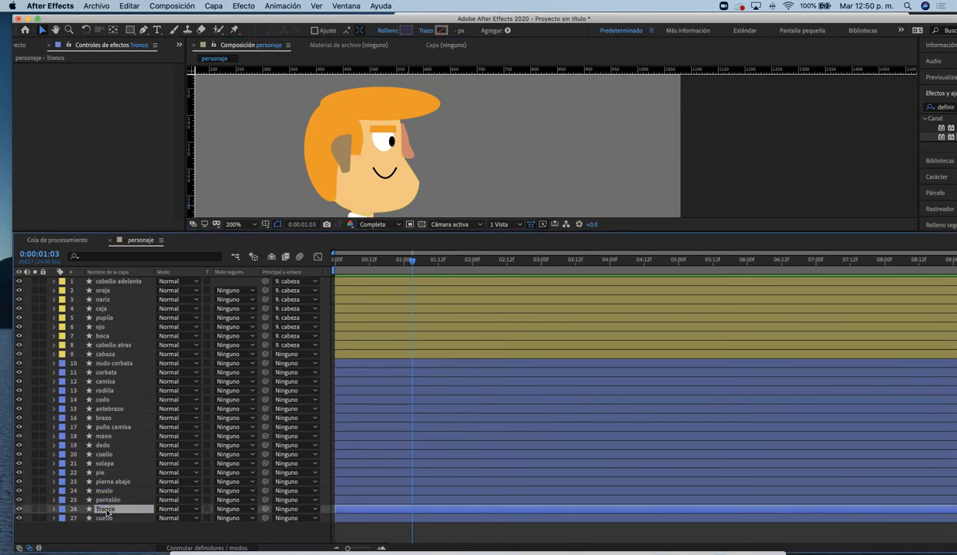
pyautogui.moveTo(111, 402); pyautogui.dragTo(107, 360)
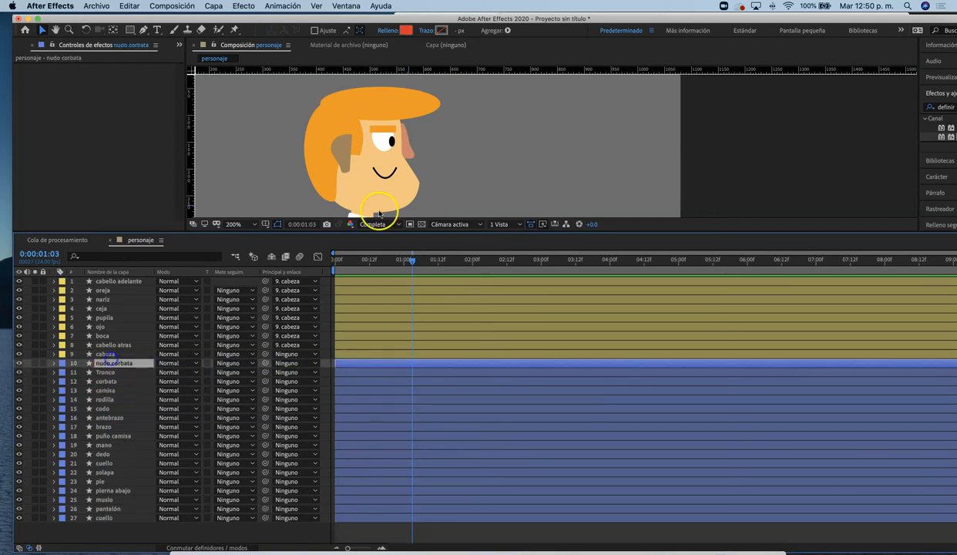
pyautogui.scroll(-3, 402, 181)
pyautogui.scroll(2, 401, 182)
pyautogui.moveTo(380, 182); pyautogui.dragTo(365, 121)
pyautogui.click(122, 372)
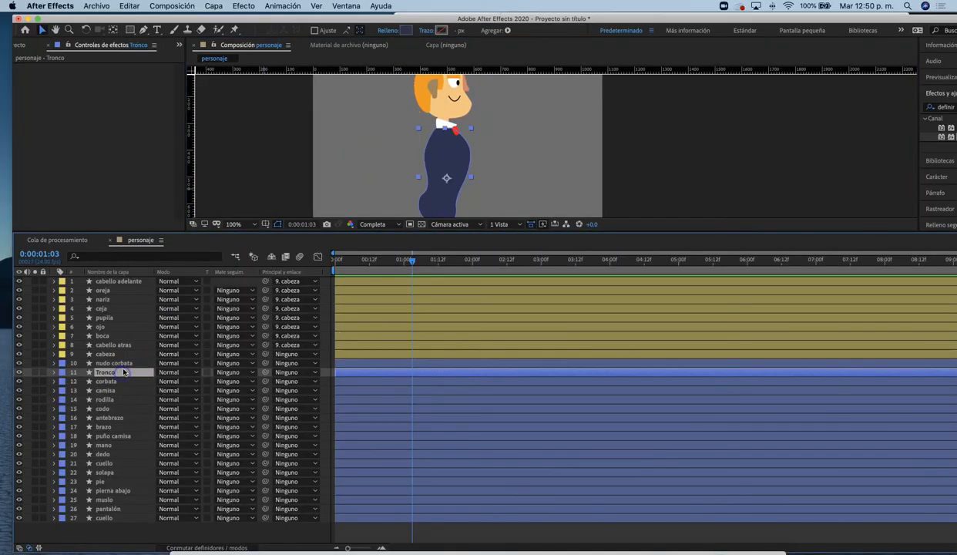
pyautogui.moveTo(108, 394); pyautogui.dragTo(110, 372)
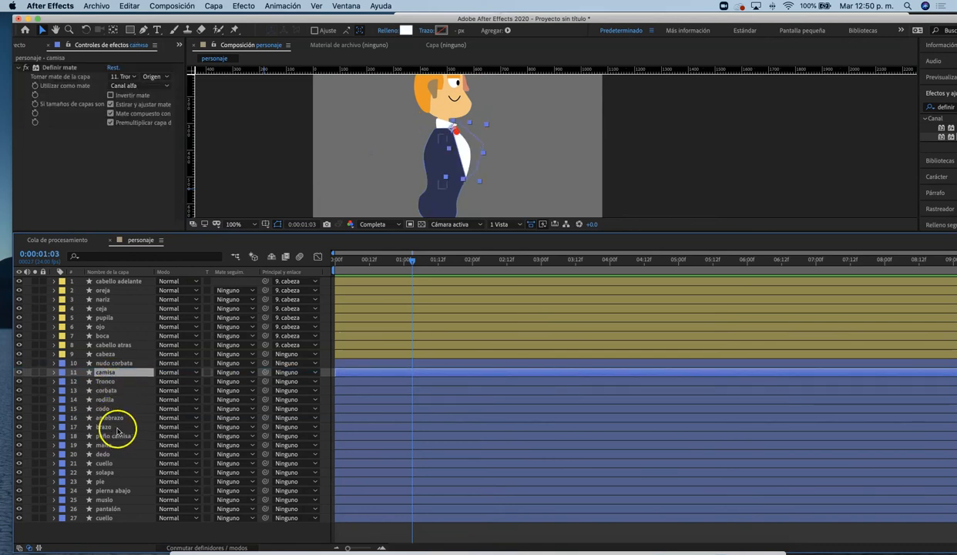
# - Move the codo, antebrazo and solapa layers above Tronco, and place corbata directly above camisa
pyautogui.moveTo(105, 410); pyautogui.dragTo(115, 391)
pyautogui.moveTo(116, 435)
pyautogui.mouseDown()
pyautogui.moveTo(117, 413)
pyautogui.moveTo(114, 430)
pyautogui.mouseUp()
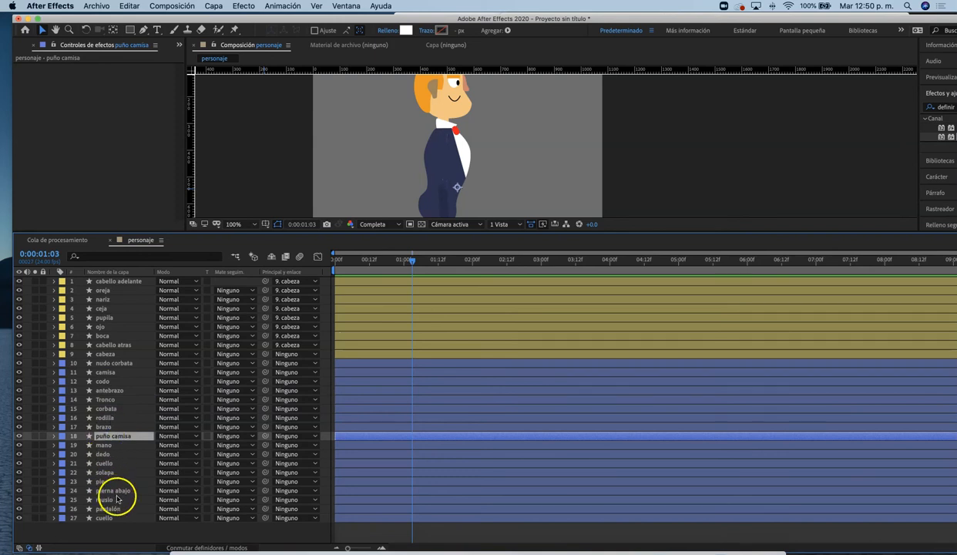
pyautogui.moveTo(113, 477); pyautogui.dragTo(115, 373)
pyautogui.click(108, 418)
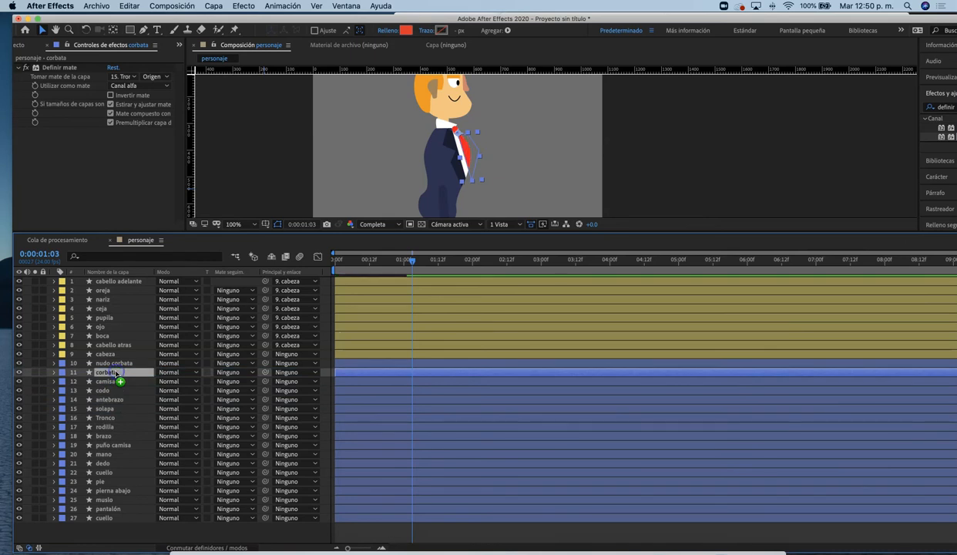
# - Rename the shirt collar's cuello layer as cuello camisa
pyautogui.click(109, 517)
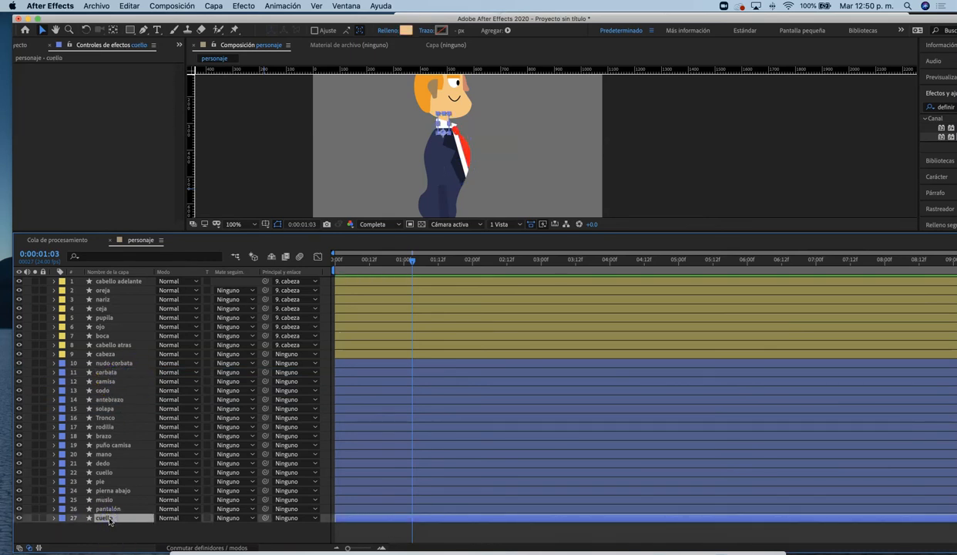
pyautogui.click(109, 473)
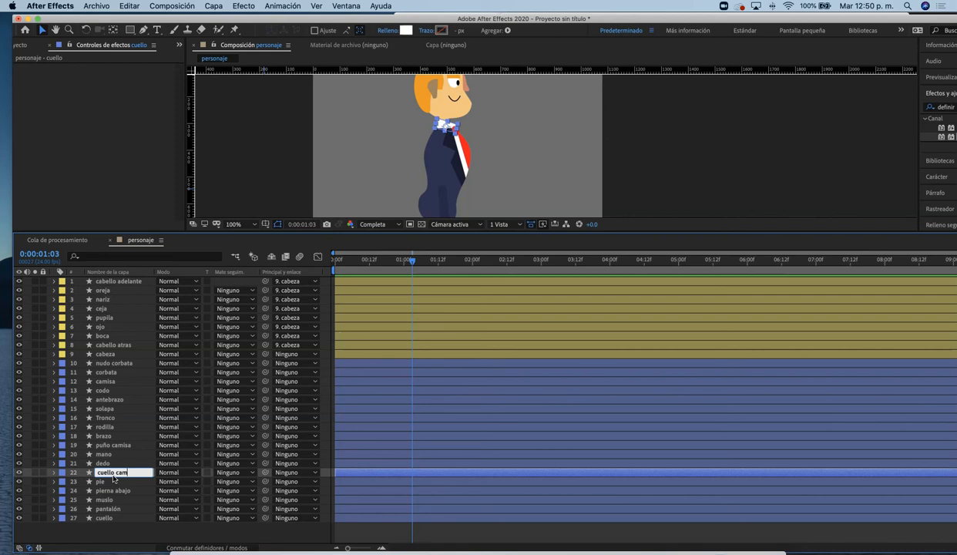
pyautogui.press('Return')
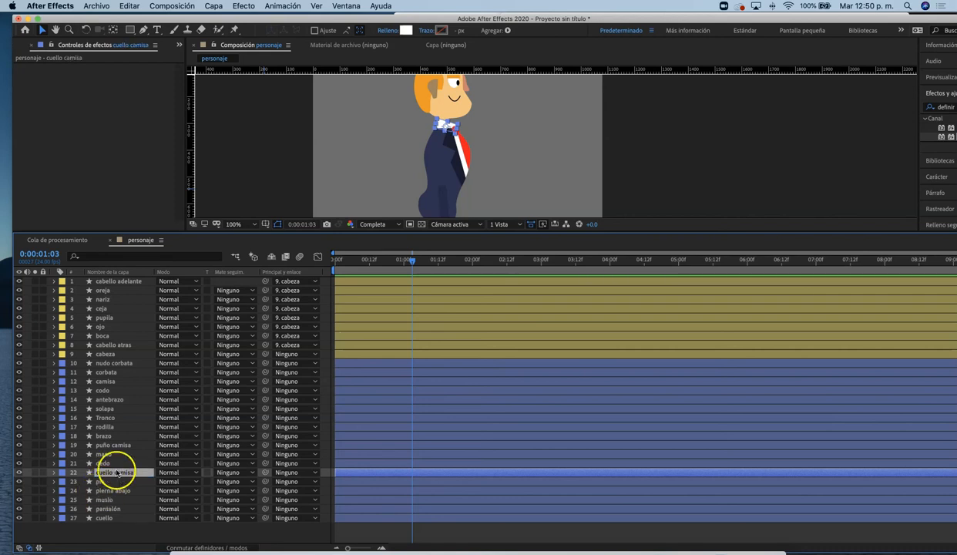
# - Place the cuello camisa layer directly above solapa and move antebrazo directly below Tronco
pyautogui.moveTo(115, 472); pyautogui.dragTo(113, 436)
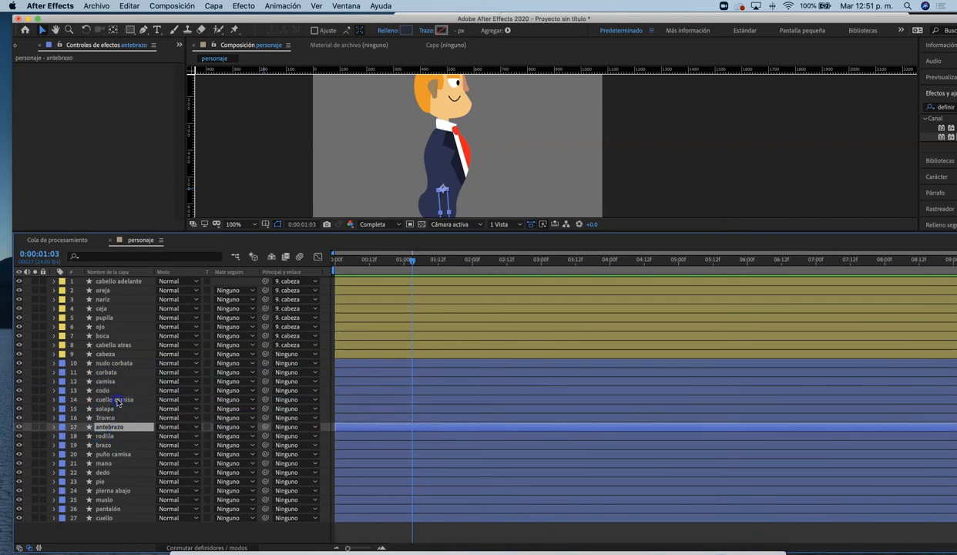
pyautogui.click(118, 401)
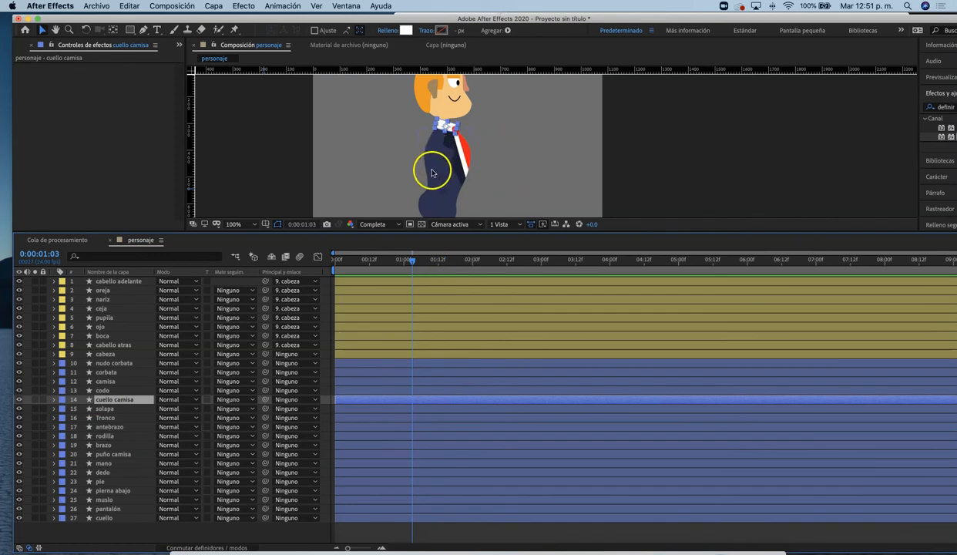
# - Assign the Rojo label colour to all layers from nudo corbata down to Tronco
pyautogui.click(114, 418)
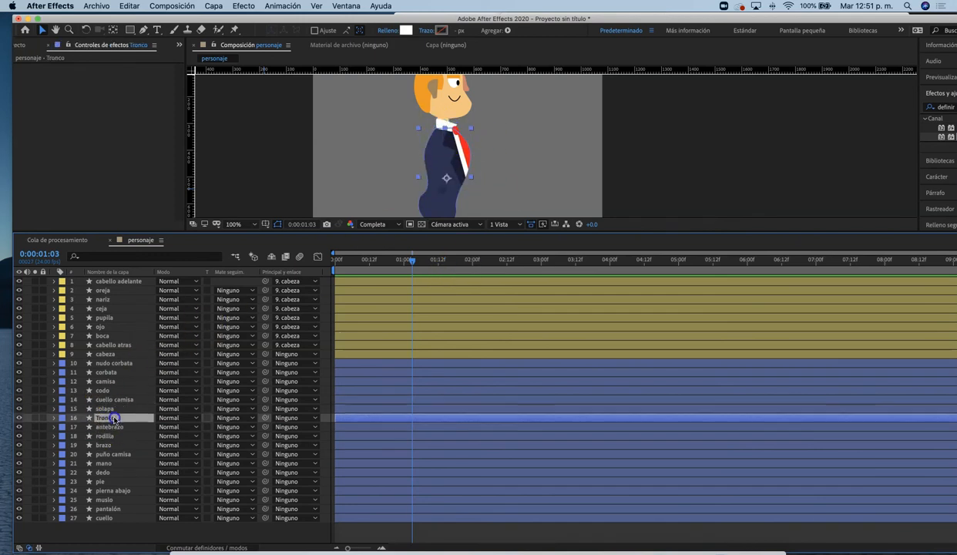
pyautogui.keyDown('shift'); pyautogui.click(109, 365); pyautogui.keyUp('shift')
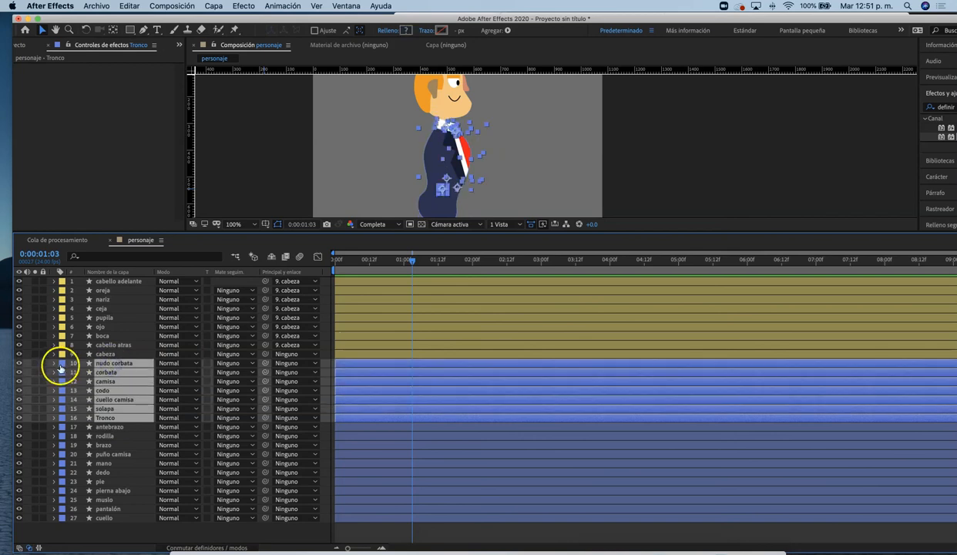
pyautogui.click(60, 368)
pyautogui.click(106, 390)
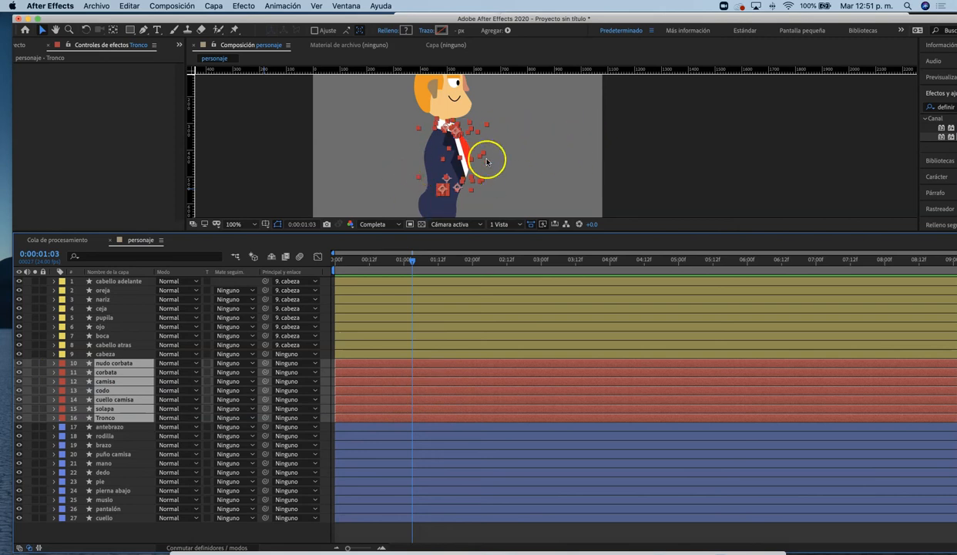
# - Move the codo layer directly below Tronco and assign it the Azul label colour
pyautogui.click(119, 446)
pyautogui.click(108, 382)
pyautogui.moveTo(106, 391); pyautogui.dragTo(106, 424)
pyautogui.click(62, 418)
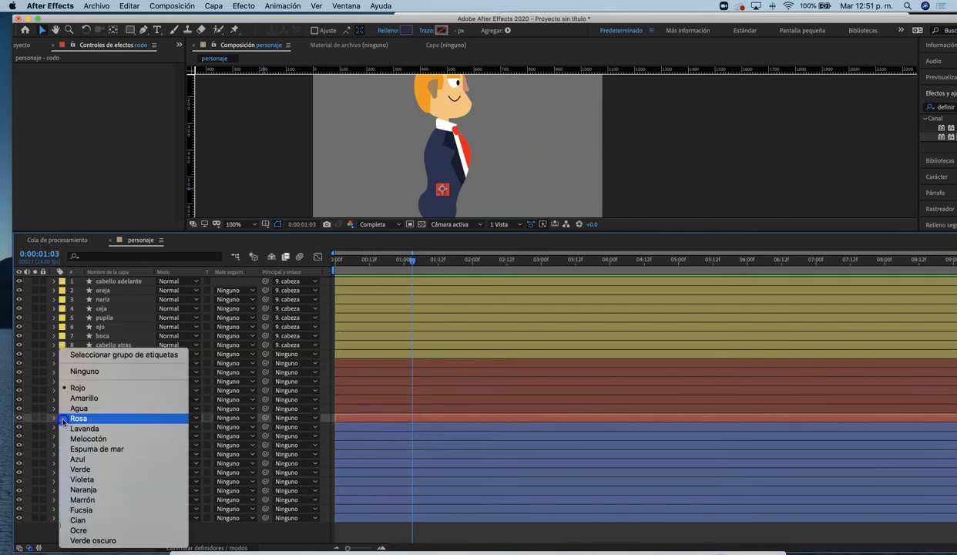
pyautogui.click(77, 458)
pyautogui.click(599, 202)
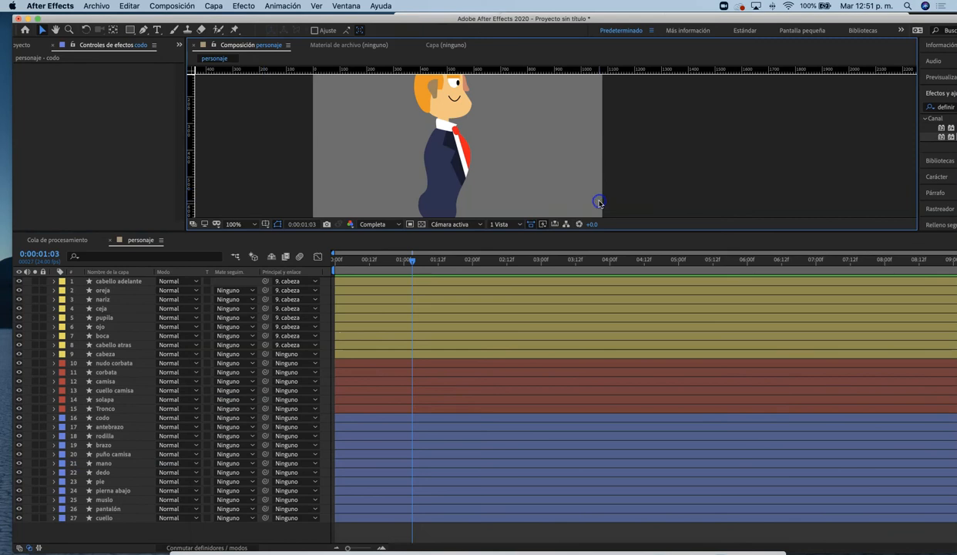
# - Examine the red-labelled torso layers by selecting the shirt, collar and trunk pieces in the composition
pyautogui.click(406, 365)
pyautogui.keyDown('shift'); pyautogui.click(395, 406); pyautogui.keyUp('shift')
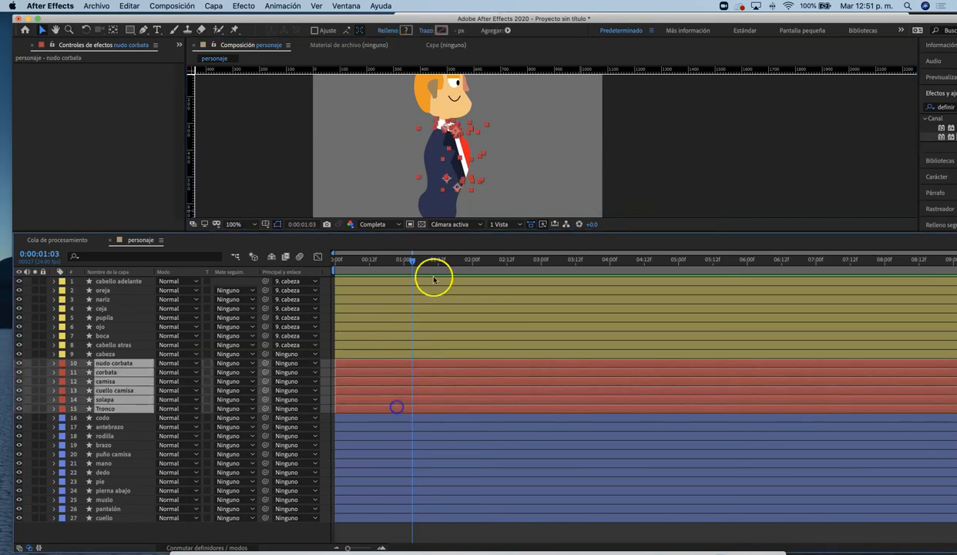
pyautogui.click(528, 174)
pyautogui.click(458, 178)
pyautogui.click(443, 198)
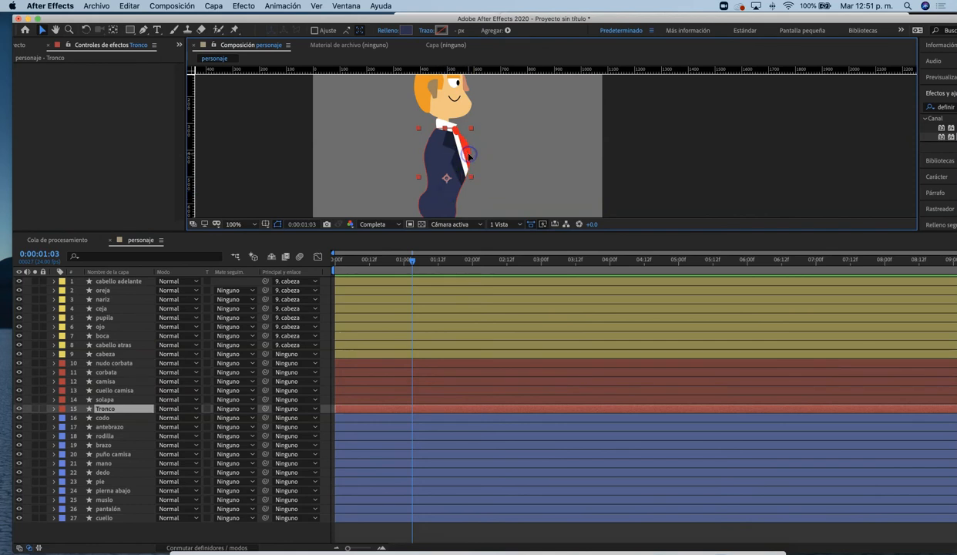
pyautogui.moveTo(518, 158); pyautogui.dragTo(534, 130)
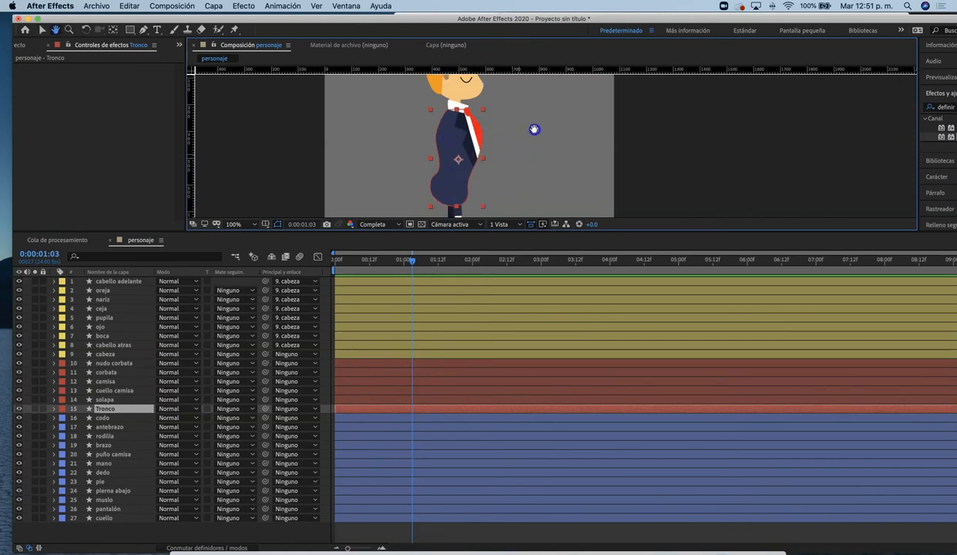
pyautogui.click(478, 120)
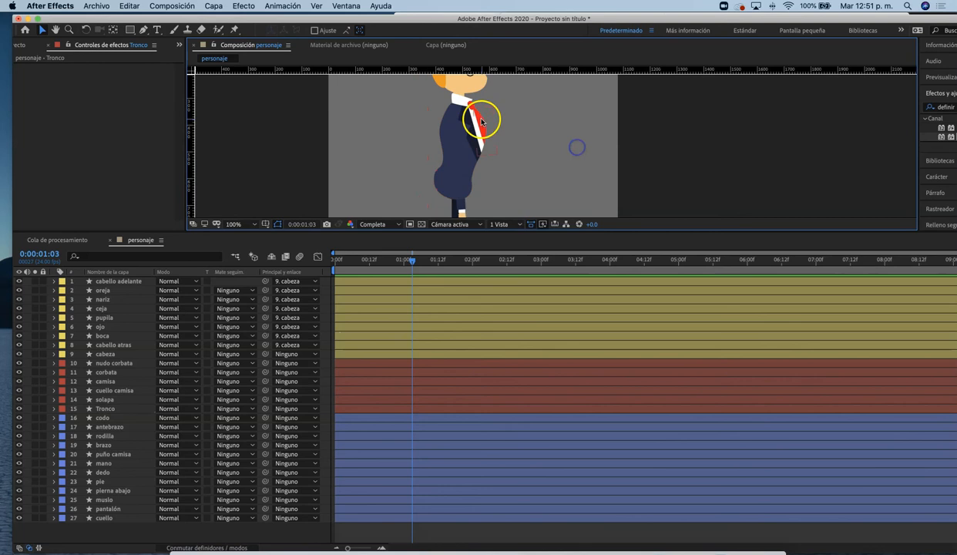
pyautogui.click(471, 128)
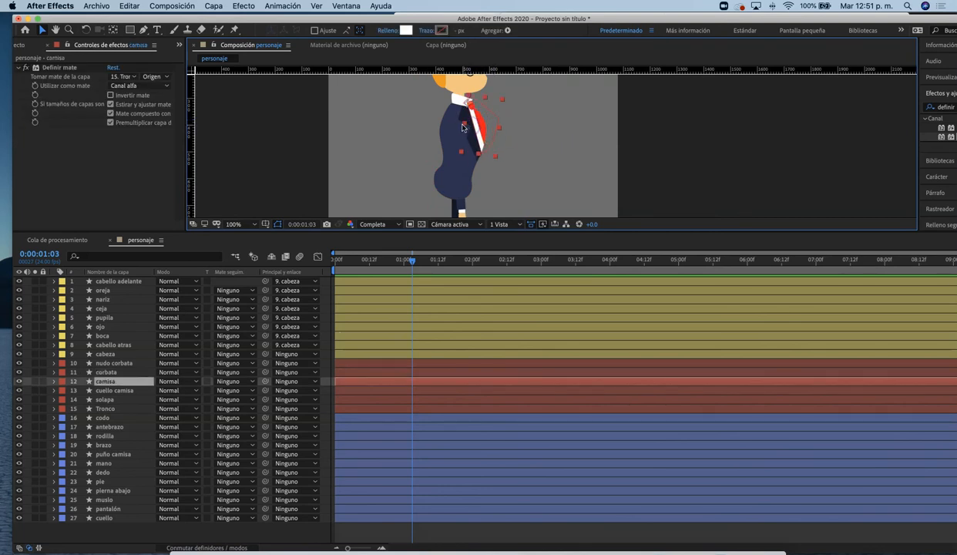
pyautogui.click(456, 124)
pyautogui.click(457, 100)
pyautogui.click(459, 124)
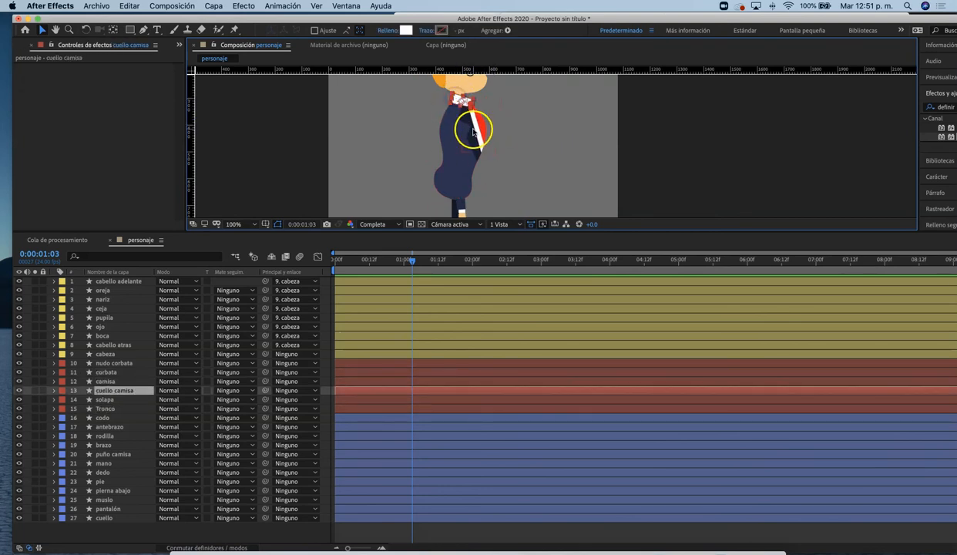
pyautogui.click(455, 178)
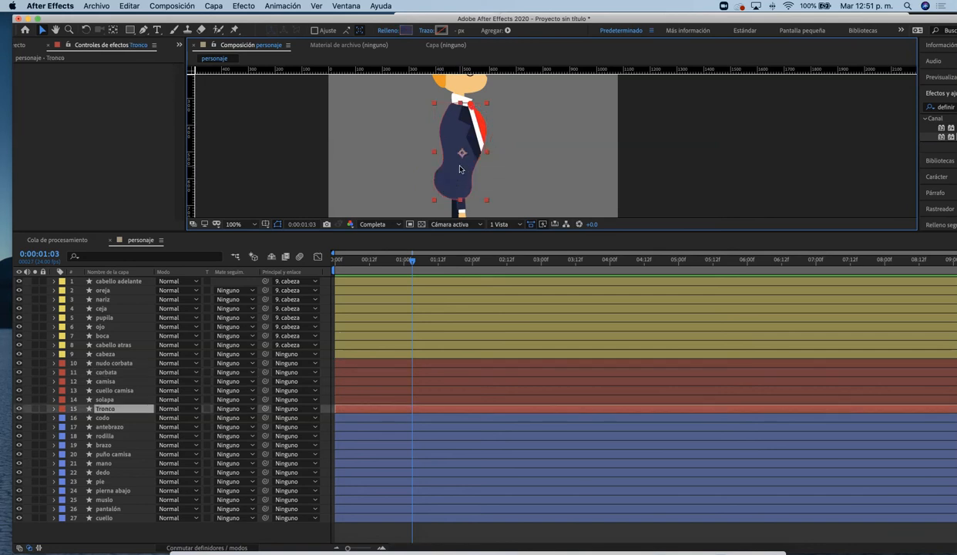
pyautogui.click(518, 134)
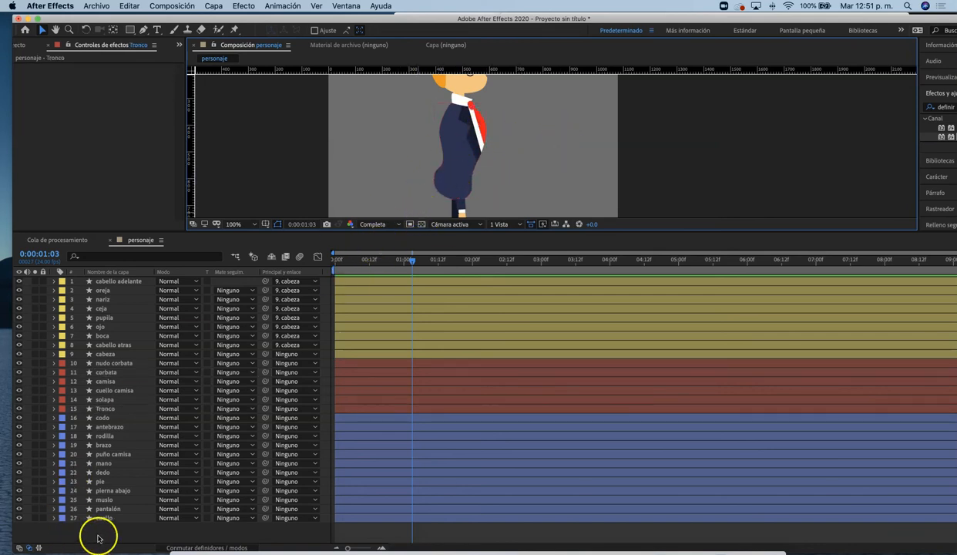
# - Move the pantalón layer directly above Tronco, assign it the Rojo label colour, and select Tronco
pyautogui.click(106, 509)
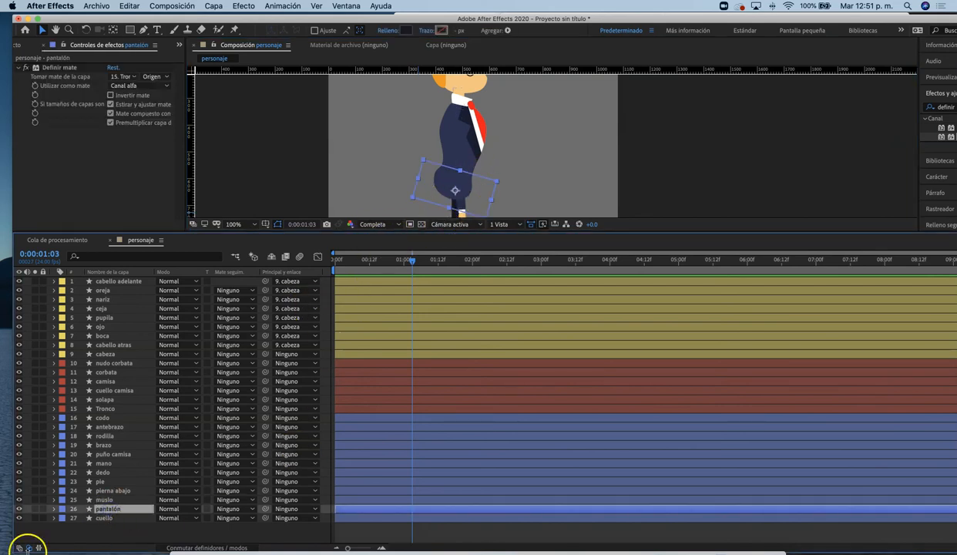
pyautogui.moveTo(121, 510); pyautogui.dragTo(116, 408)
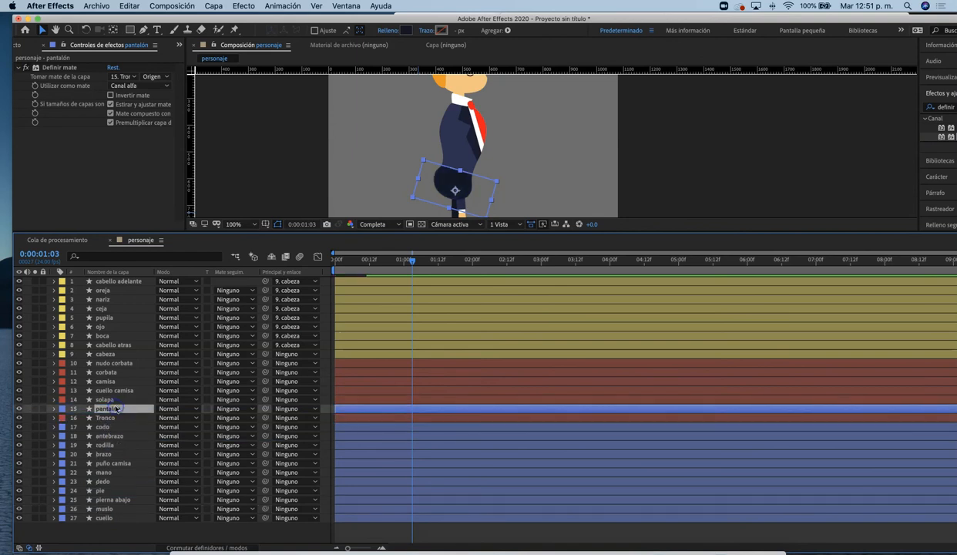
pyautogui.click(62, 409)
pyautogui.click(91, 389)
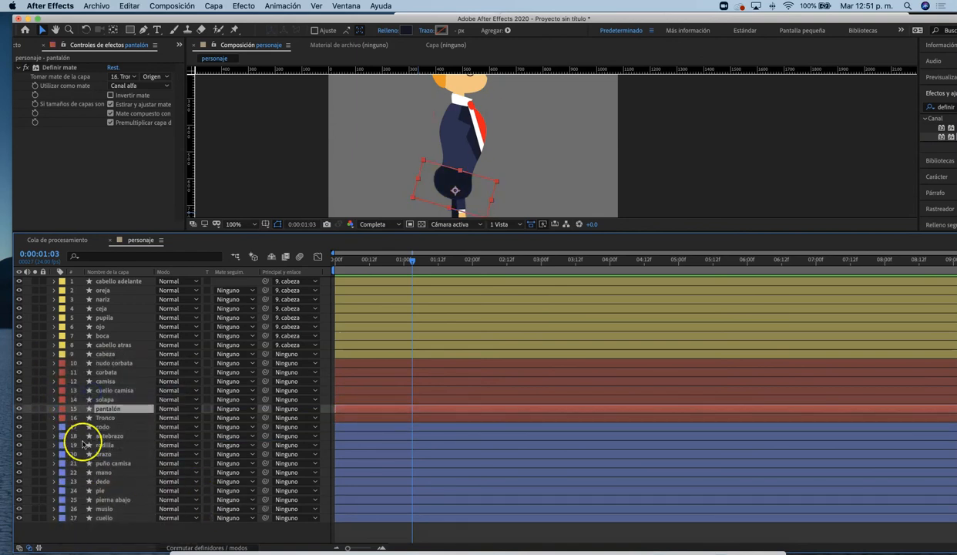
pyautogui.click(106, 419)
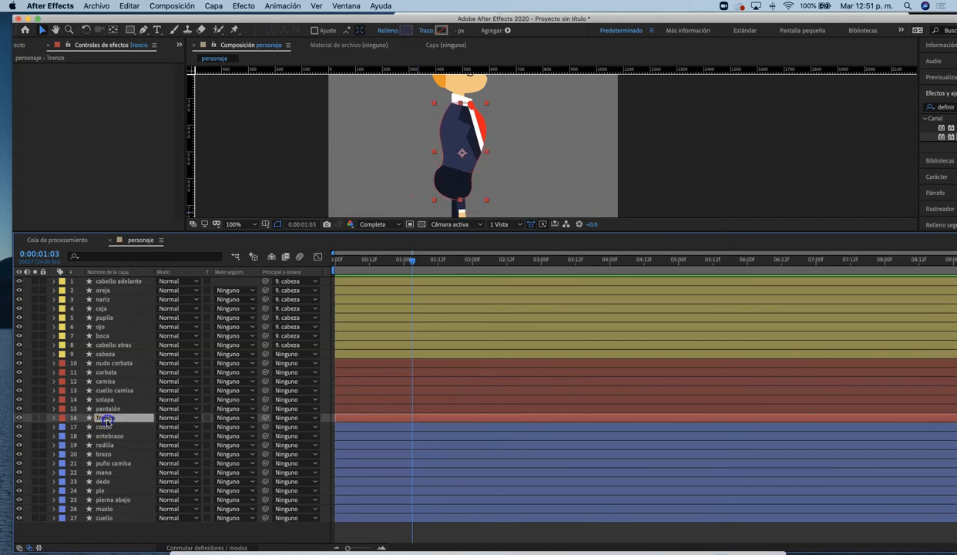
pyautogui.keyDown('shift'); pyautogui.click(107, 363); pyautogui.keyUp('shift')
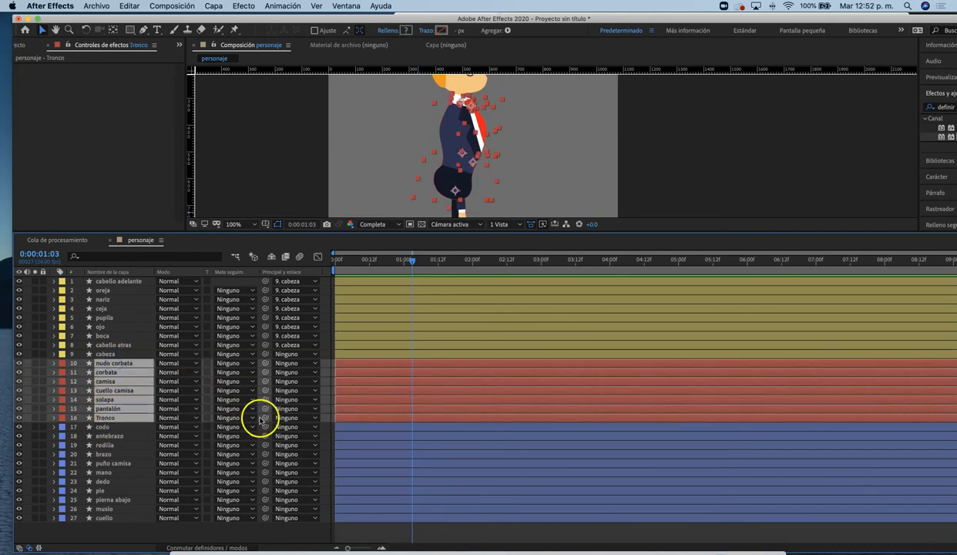
pyautogui.moveTo(257, 418); pyautogui.dragTo(115, 418)
pyautogui.click(87, 453)
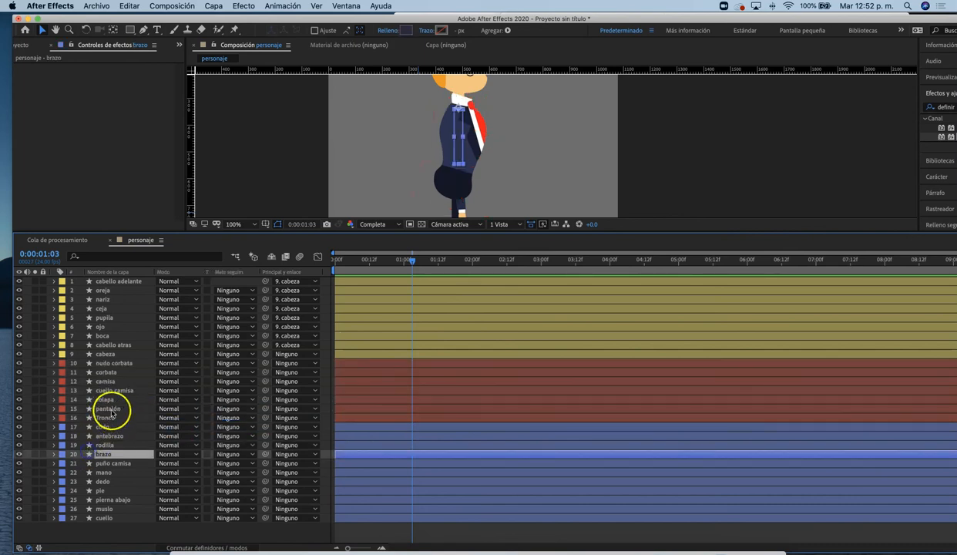
# - Parent all torso layers from nudo corbata down to pantalón to the Tronco layer
pyautogui.click(108, 407)
pyautogui.keyDown('shift'); pyautogui.click(117, 363); pyautogui.keyUp('shift')
pyautogui.moveTo(265, 408); pyautogui.dragTo(114, 420)
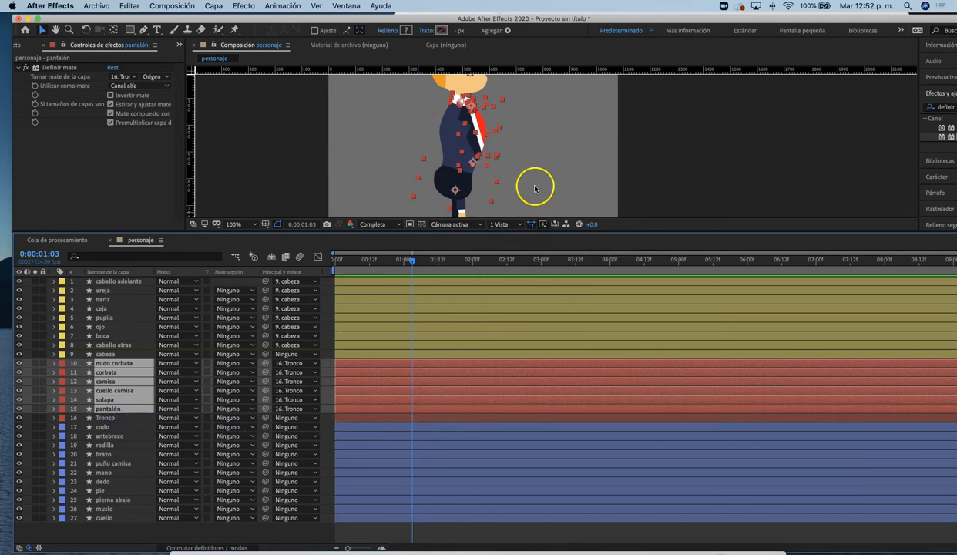
# - Test the torso parenting by moving Tronco sideways in the composition, and undo the move
pyautogui.click(547, 180)
pyautogui.click(459, 169)
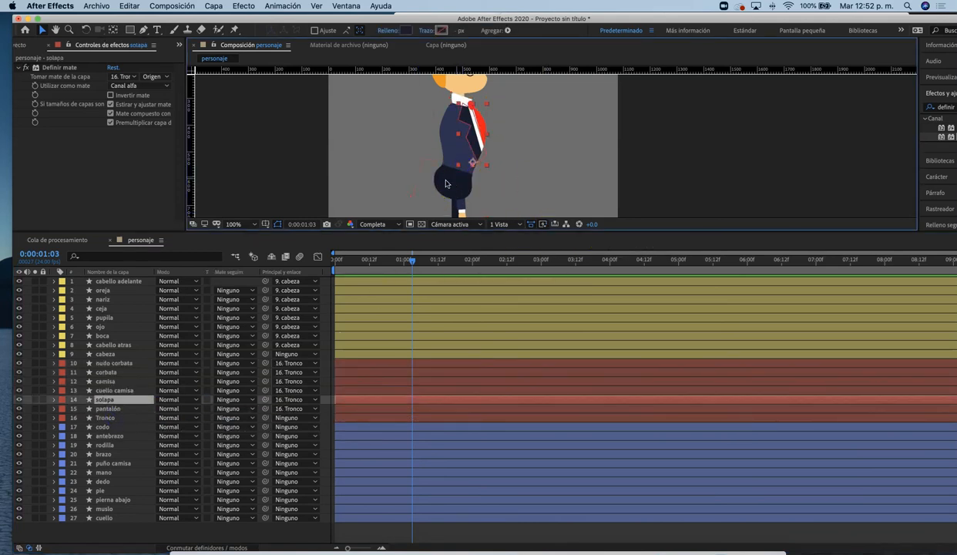
pyautogui.click(108, 417)
pyautogui.moveTo(459, 173); pyautogui.dragTo(543, 171)
pyautogui.press('super+z')
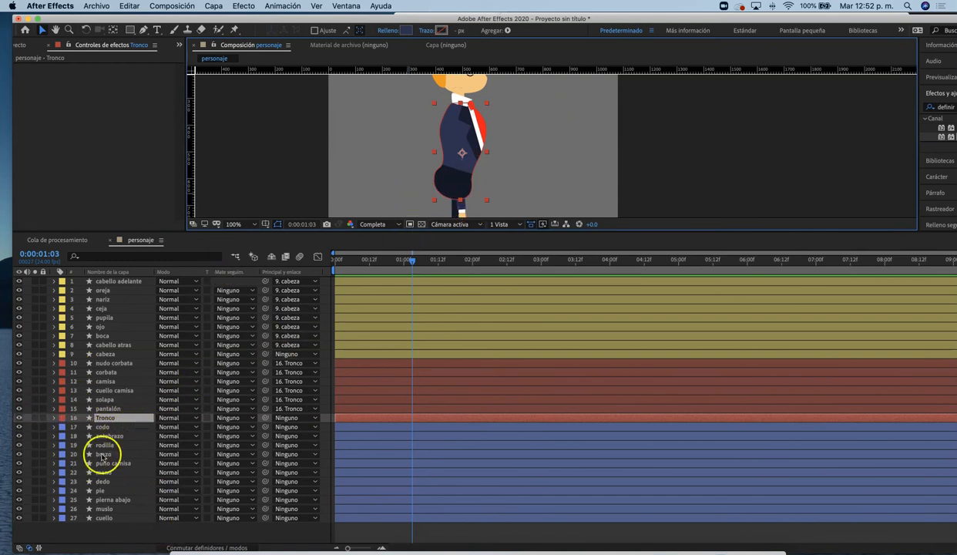
# - Mark the parented head and torso child layers as shy, hide them in the timeline, and enlarge the composition view
pyautogui.click(201, 548)
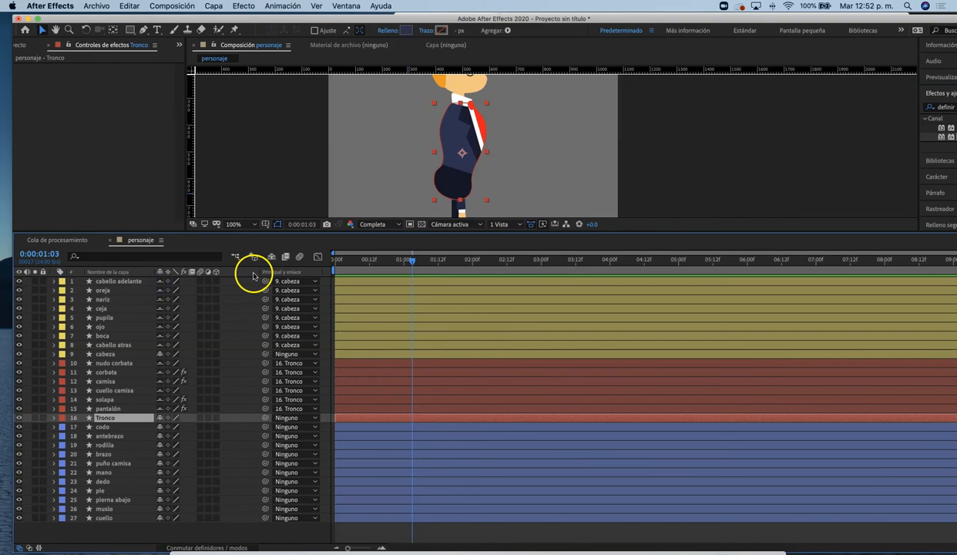
pyautogui.click(271, 256)
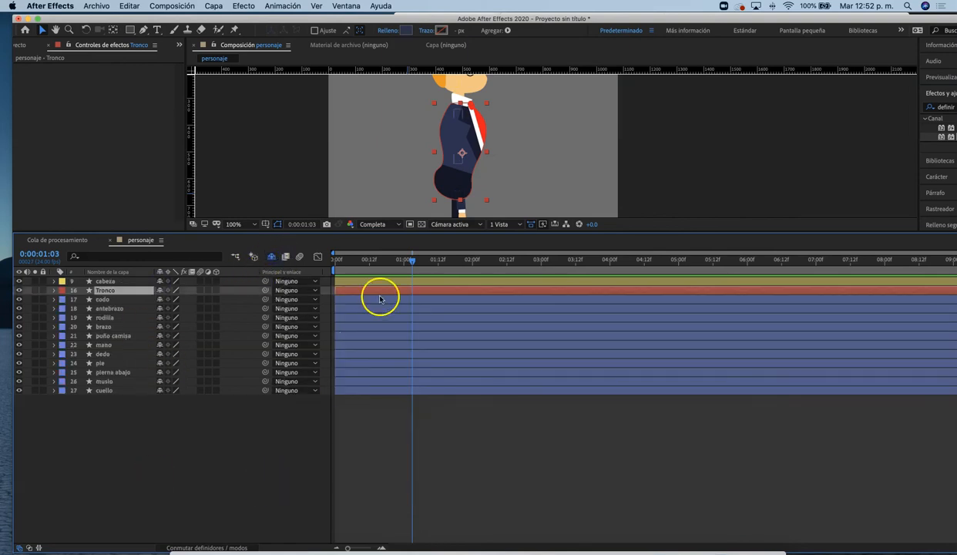
pyautogui.click(624, 148)
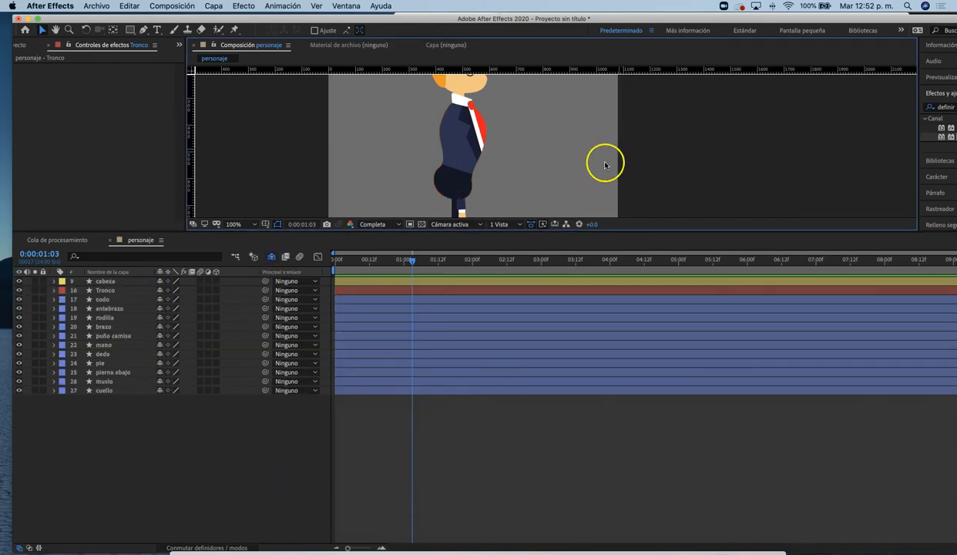
pyautogui.moveTo(539, 229); pyautogui.dragTo(539, 342)
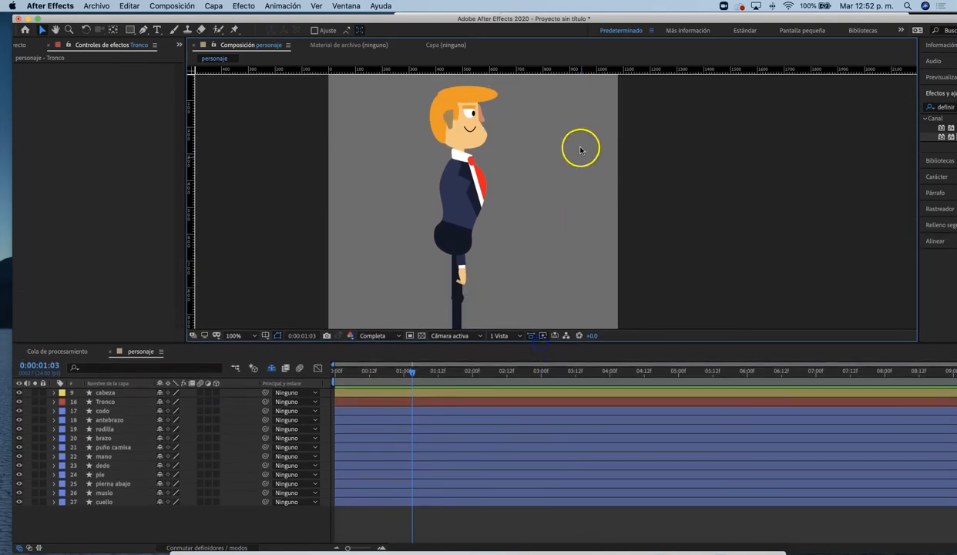
# - Test the parented groups by moving Tronco and cabeza away from the character, undoing each move
pyautogui.click(112, 400)
pyautogui.moveTo(469, 187); pyautogui.dragTo(567, 198)
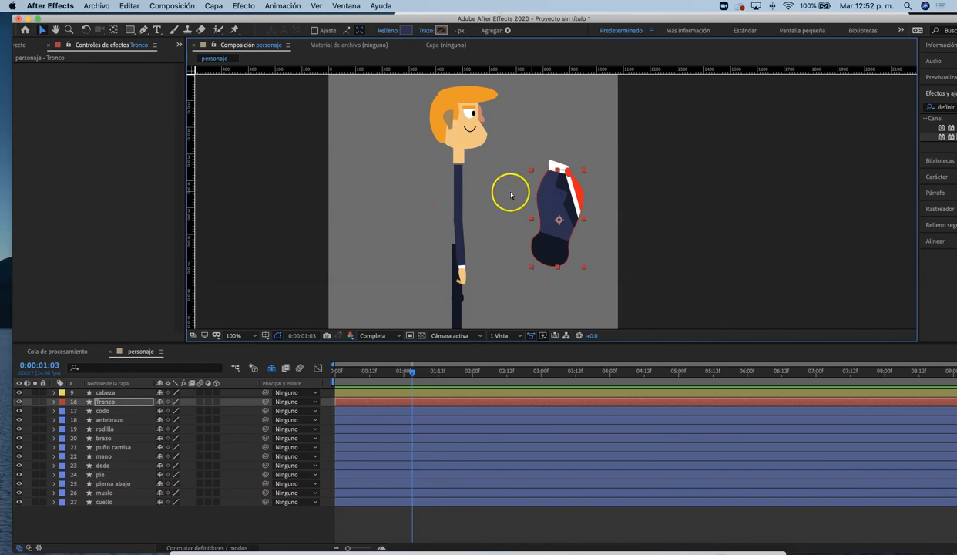
pyautogui.hotkey('ctrl', 'z')
pyautogui.click(105, 391)
pyautogui.click(502, 95)
pyautogui.moveTo(473, 130); pyautogui.dragTo(602, 148)
pyautogui.hotkey('ctrl', 'z')
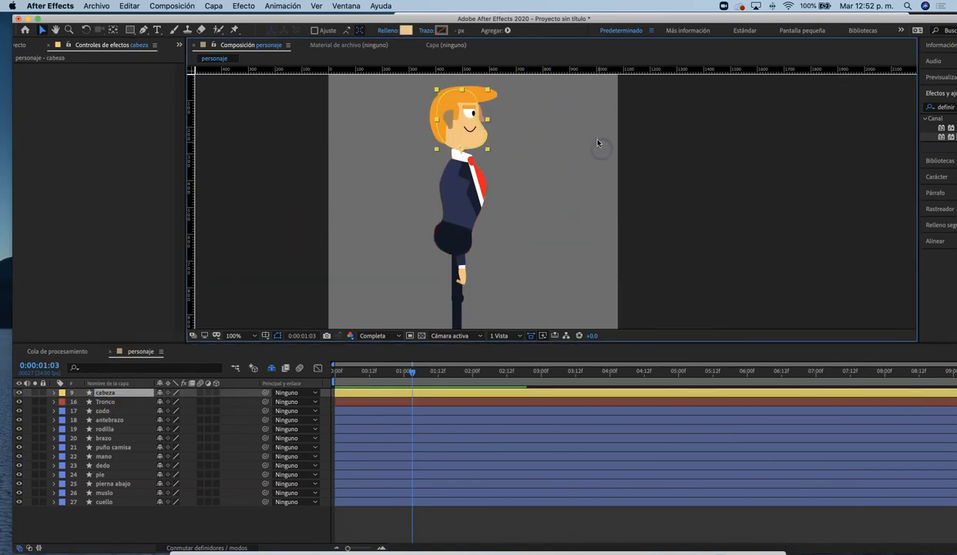
# - Move the cuello layer directly below cabeza and assign it the Verde label colour
pyautogui.click(104, 501)
pyautogui.moveTo(112, 501); pyautogui.dragTo(100, 396)
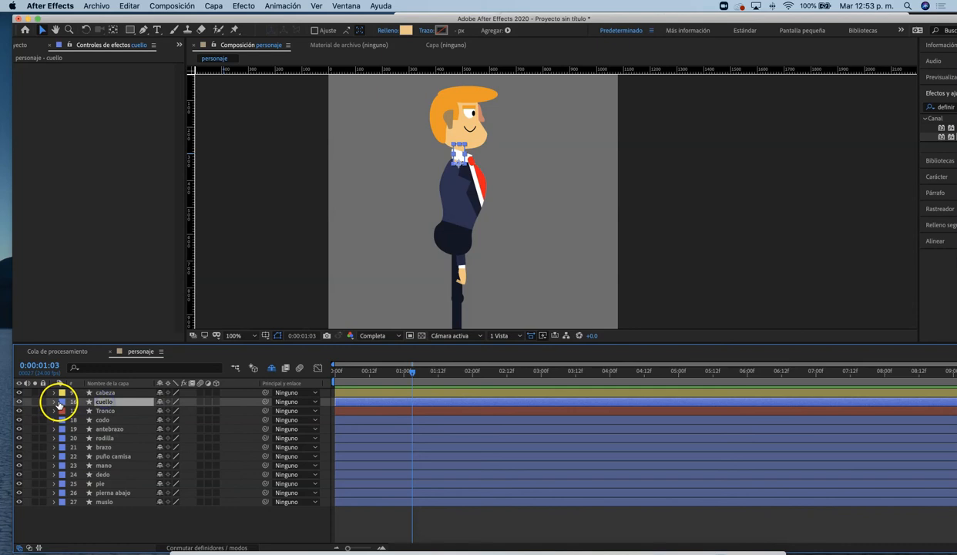
pyautogui.click(60, 403)
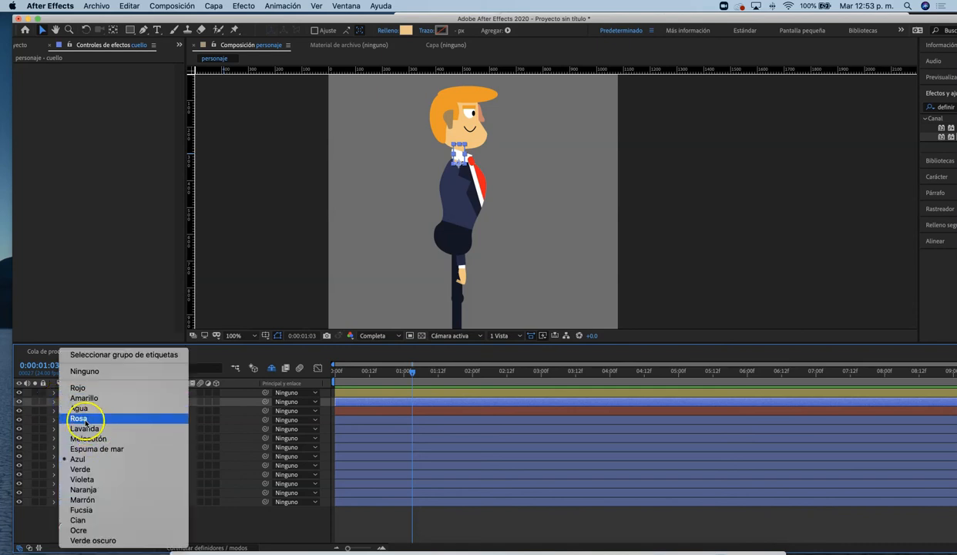
pyautogui.click(93, 469)
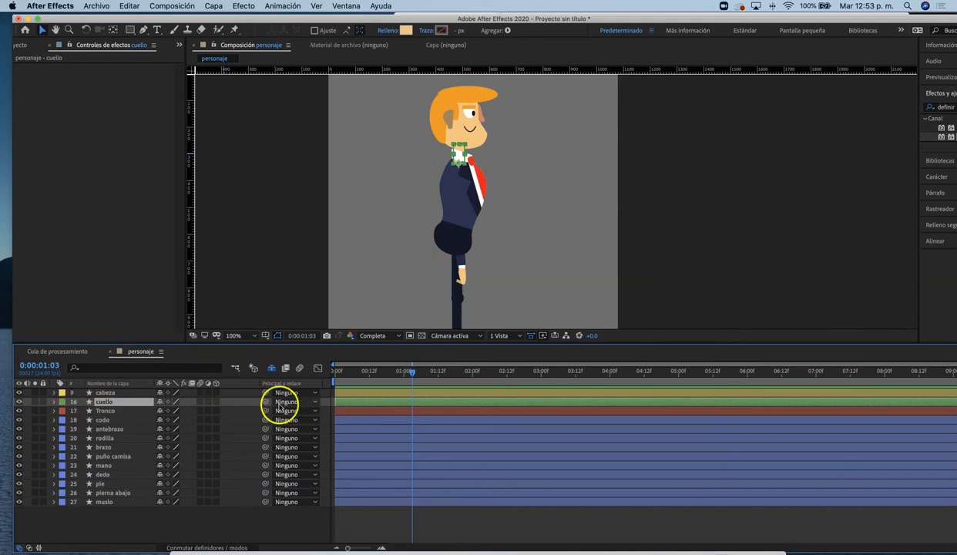
# - Parent cuello to Tronco and test the link by moving the torso, undoing that move
pyautogui.moveTo(266, 401); pyautogui.dragTo(114, 413)
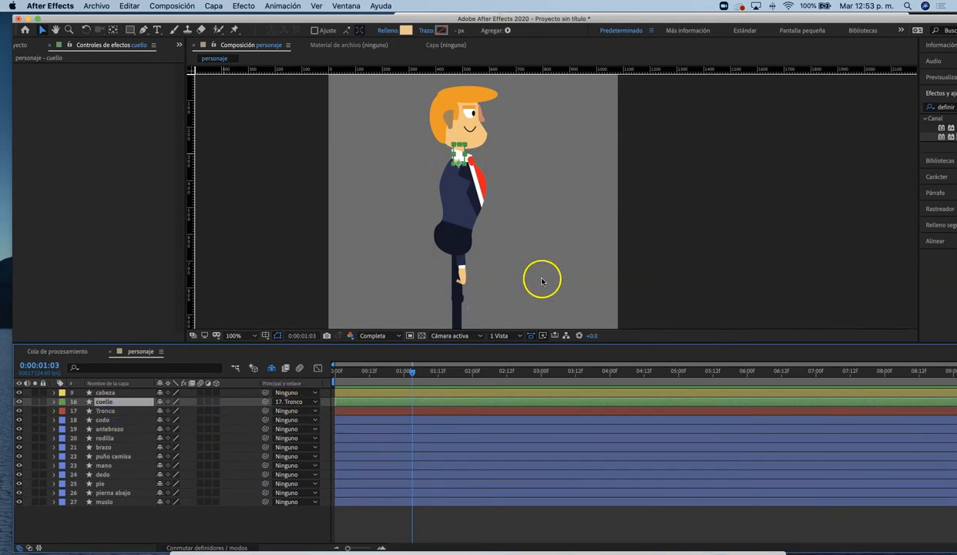
pyautogui.moveTo(453, 202); pyautogui.dragTo(535, 235)
pyautogui.press('super+z')
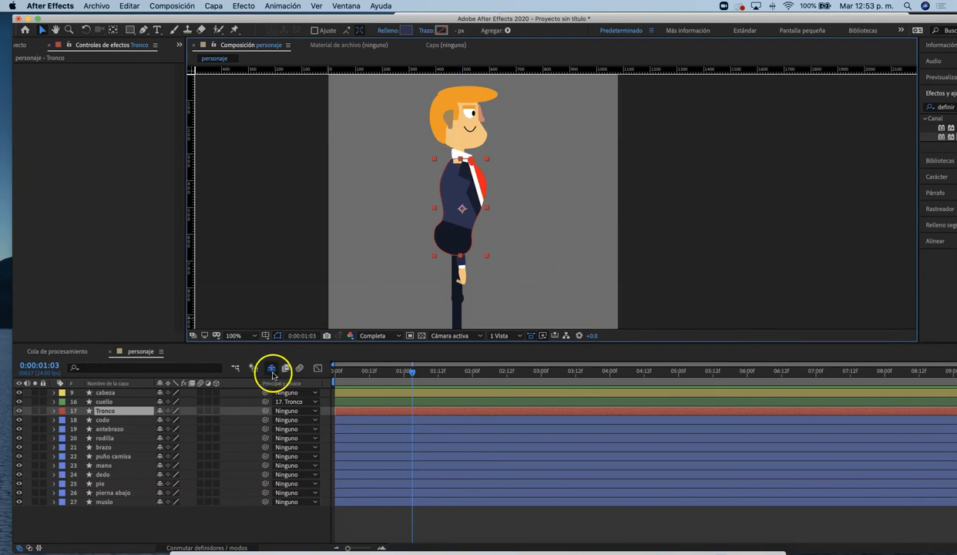
# - Move the cuello layer directly below Tronco in the layer order
pyautogui.click(108, 401)
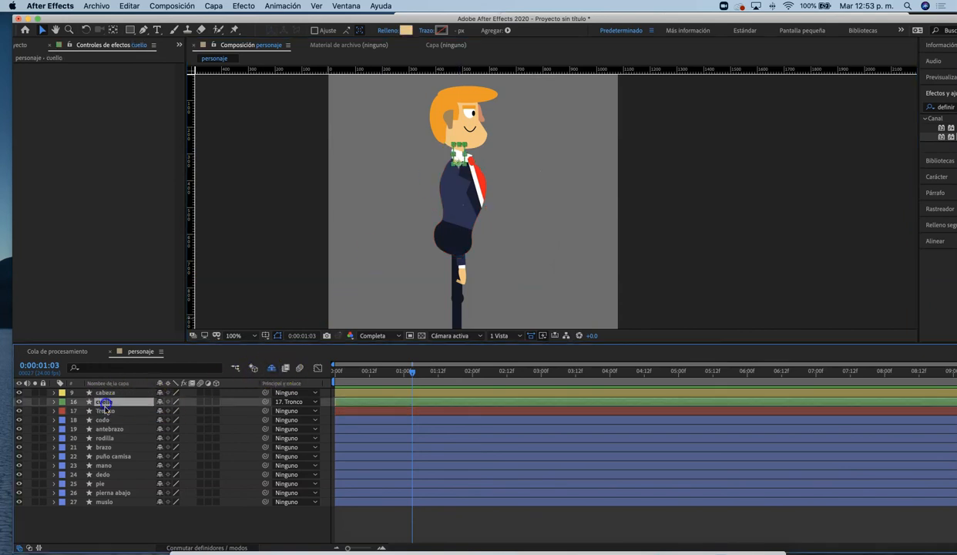
pyautogui.moveTo(106, 401); pyautogui.dragTo(110, 416)
pyautogui.click(641, 225)
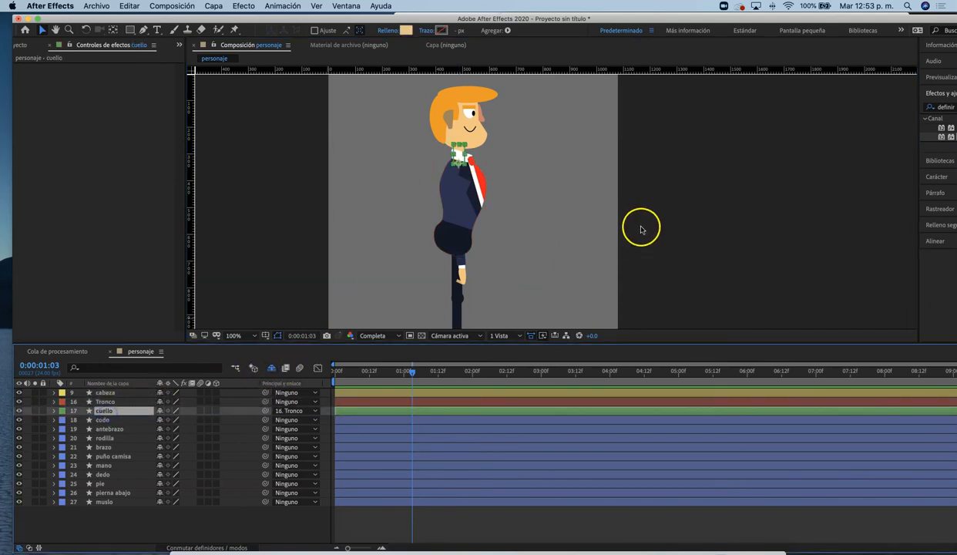
# - Test the neck and torso link by moving the torso in the composition, and restore its position
pyautogui.click(481, 207)
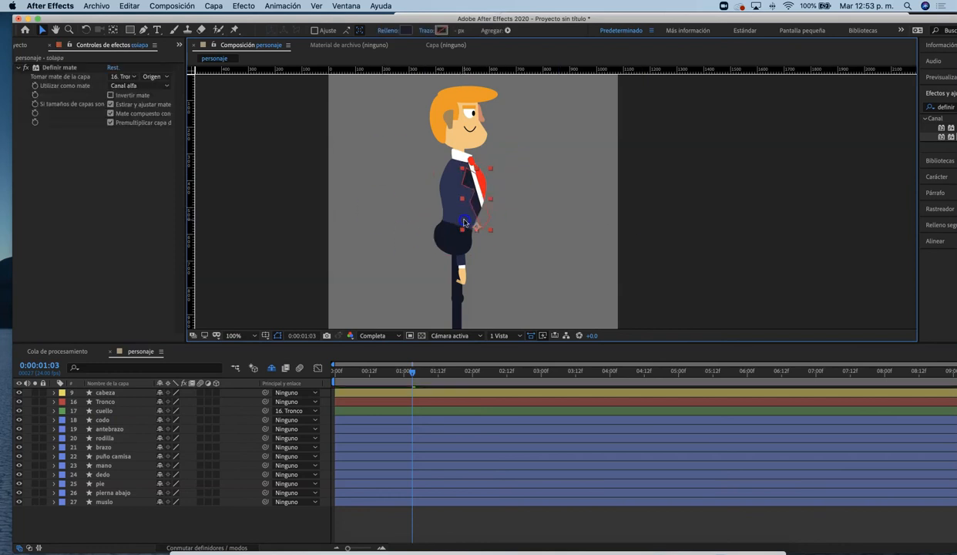
pyautogui.click(117, 402)
pyautogui.moveTo(453, 196)
pyautogui.mouseDown()
pyautogui.moveTo(466, 211)
pyautogui.moveTo(520, 216)
pyautogui.moveTo(459, 201)
pyautogui.mouseUp()
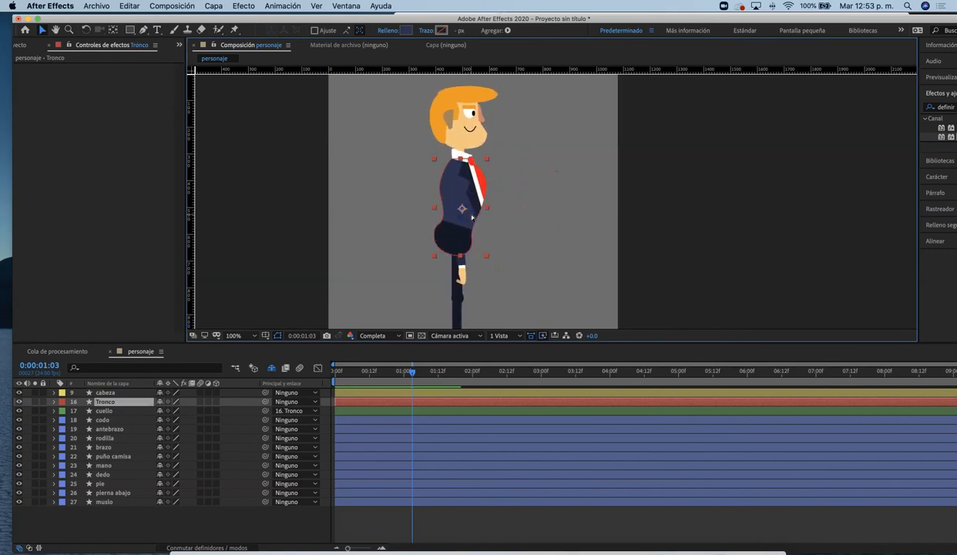
# - Rotate the cabeza layer slightly backward so the character's face tilts upward
pyautogui.click(479, 135)
pyautogui.press('w')
pyautogui.moveTo(442, 89); pyautogui.dragTo(422, 84)
pyautogui.click(579, 171)
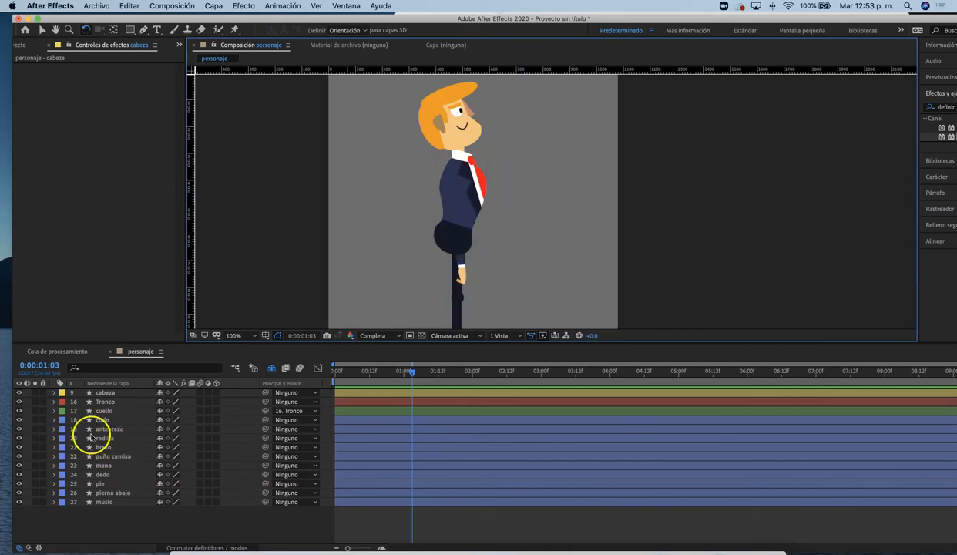
# - Arrange the arm layers directly above Tronco in the order antebrazo, codo, brazo, puño camisa, mano, dedo
pyautogui.click(105, 447)
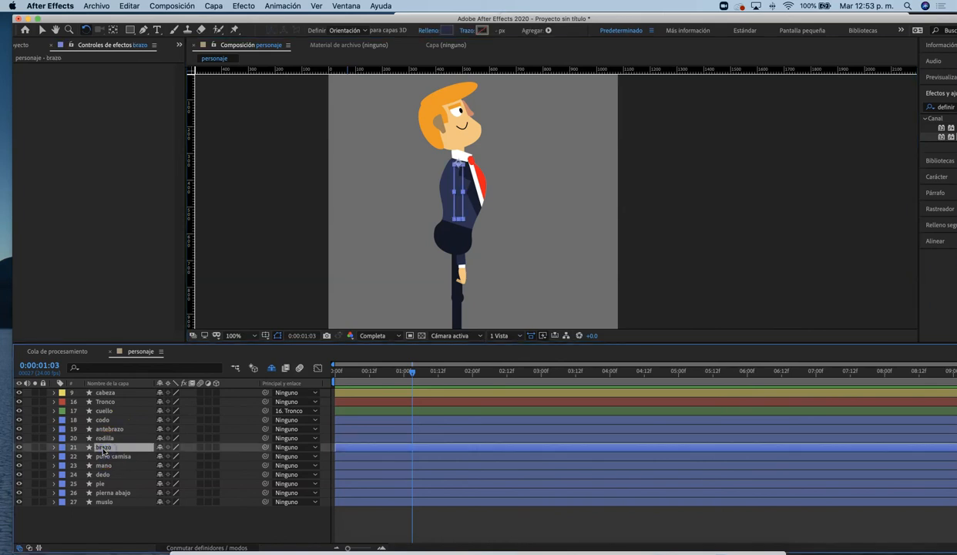
pyautogui.moveTo(100, 450); pyautogui.dragTo(110, 401)
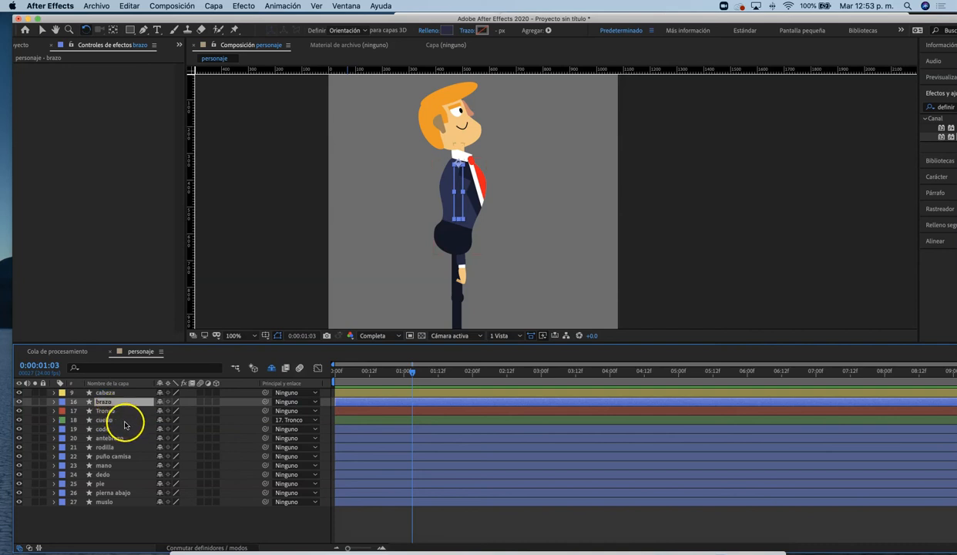
pyautogui.moveTo(113, 440); pyautogui.dragTo(116, 403)
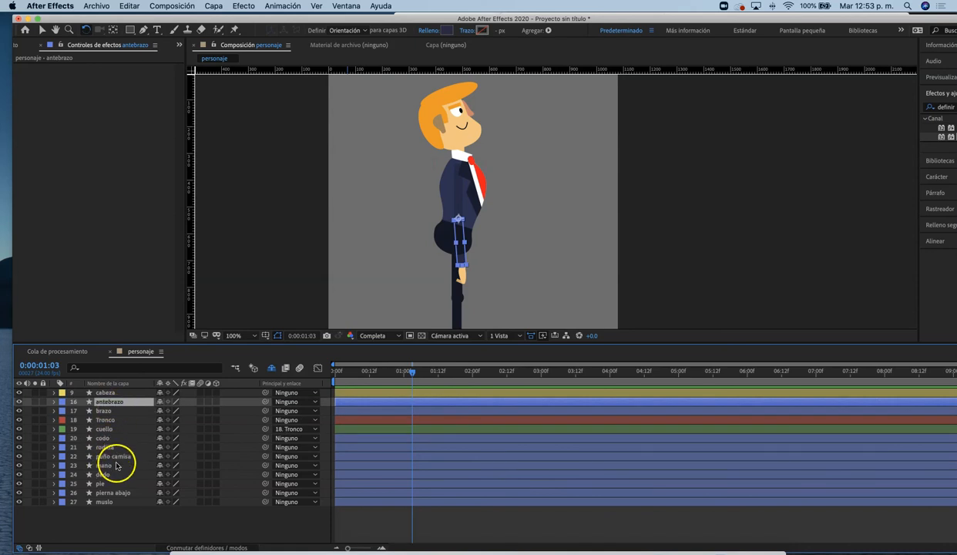
pyautogui.moveTo(116, 459); pyautogui.dragTo(116, 417)
pyautogui.moveTo(106, 466); pyautogui.dragTo(113, 426)
pyautogui.moveTo(110, 477); pyautogui.dragTo(117, 412)
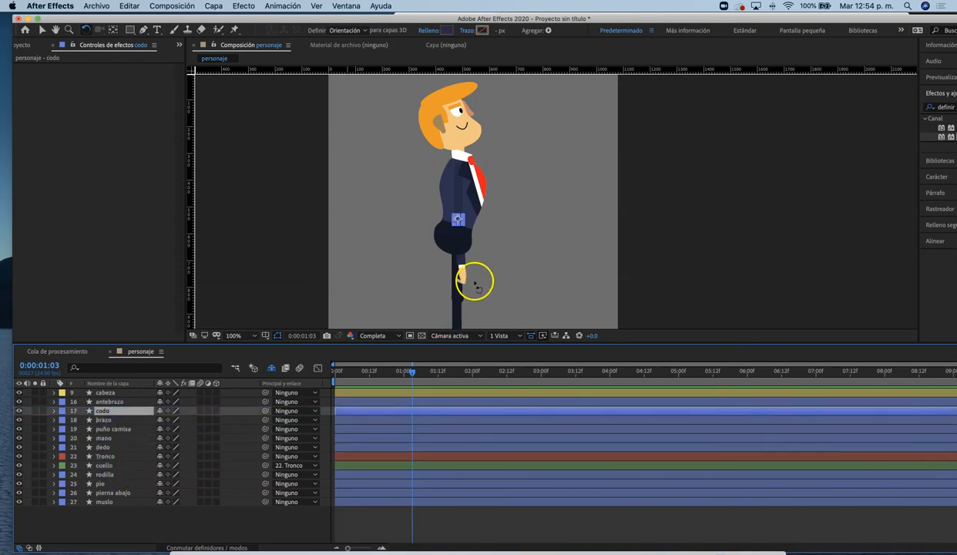
pyautogui.click(509, 264)
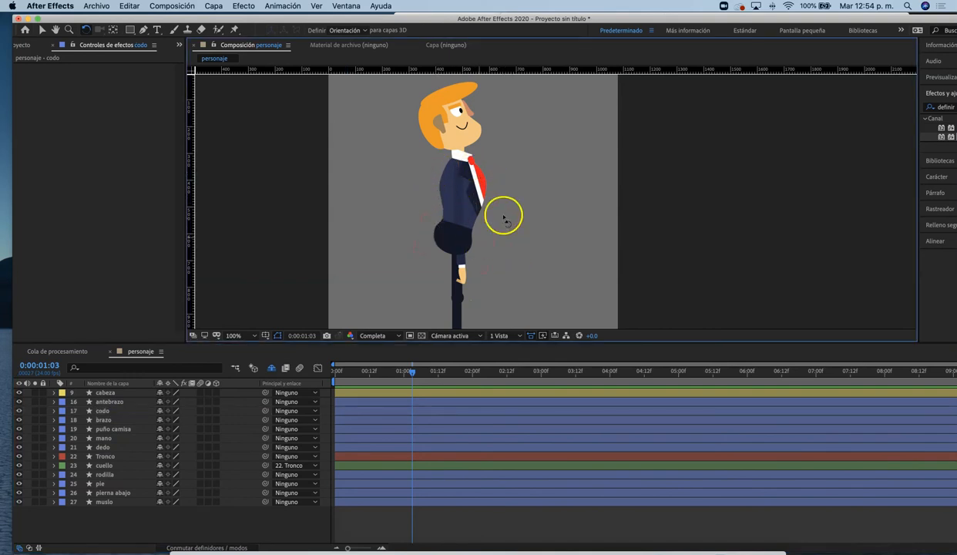
# - Show the hidden shy layers and move the layers from antebrazo to dedo directly below cabeza, above nudo corbata
pyautogui.click(102, 457)
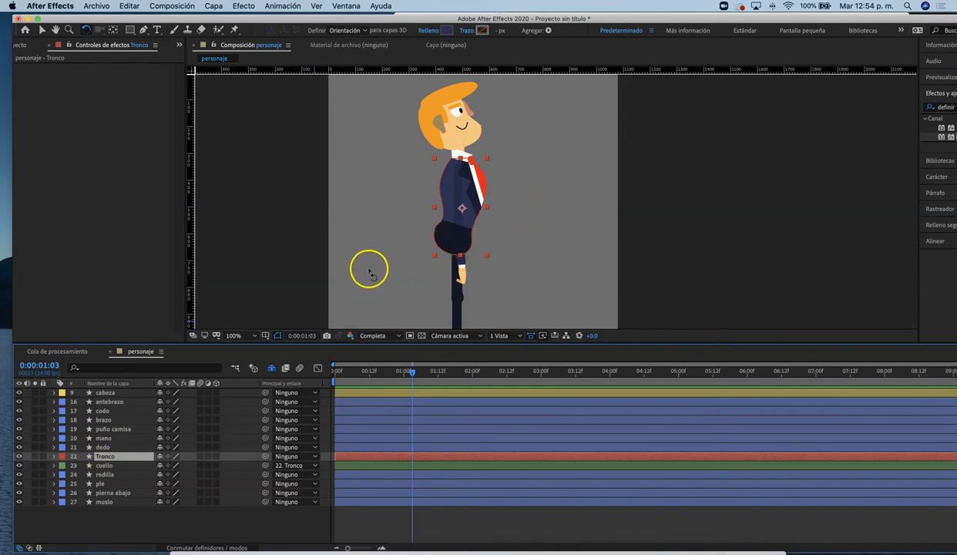
pyautogui.click(269, 368)
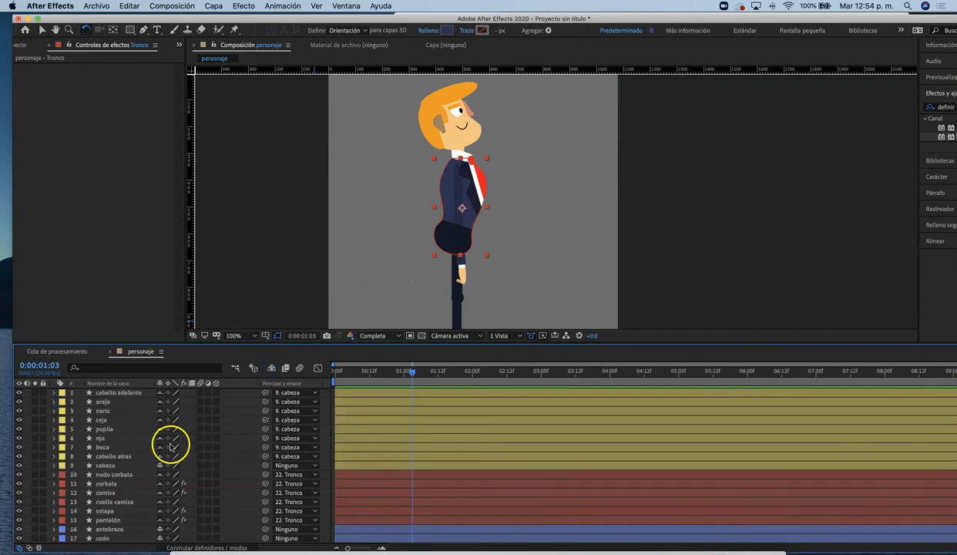
pyautogui.scroll(-3, 171, 445)
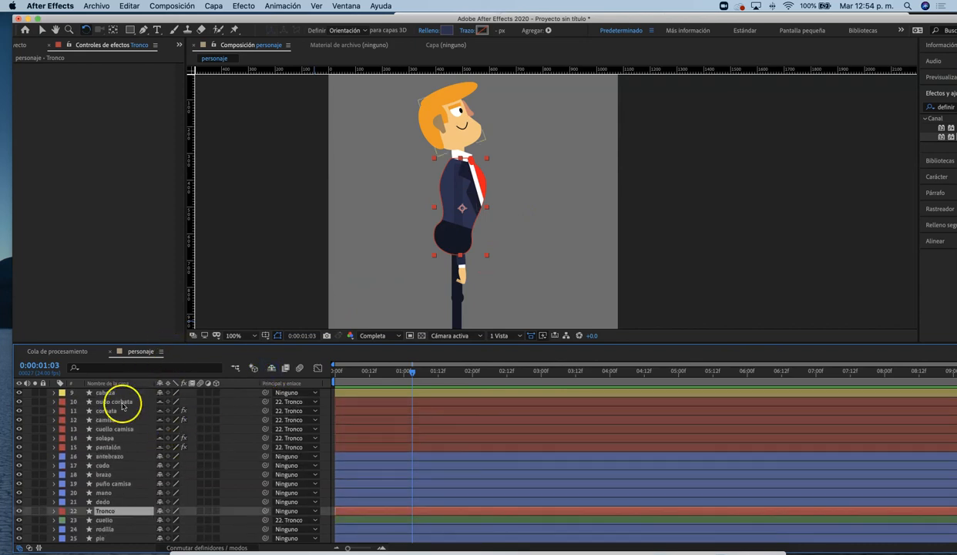
pyautogui.click(97, 501)
pyautogui.keyDown('shift'); pyautogui.click(106, 458); pyautogui.keyUp('shift')
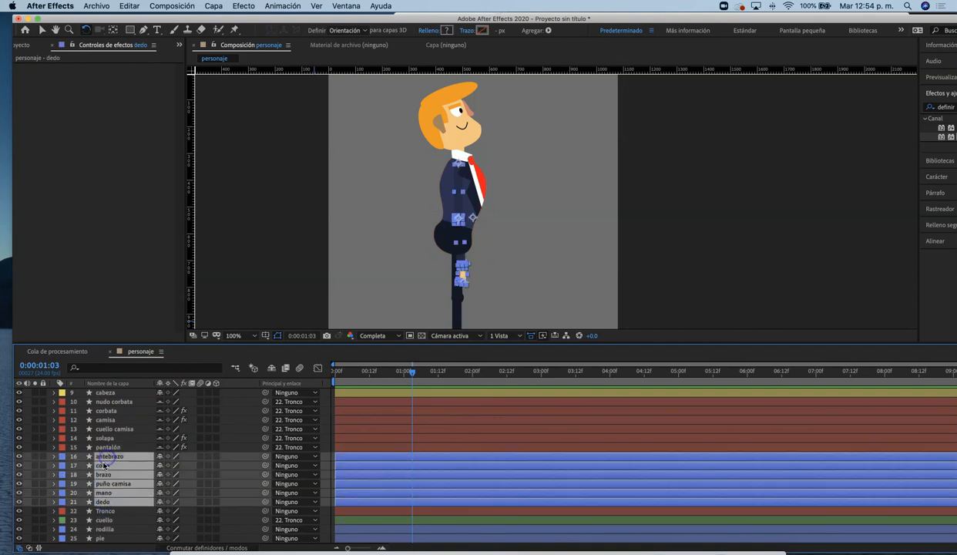
pyautogui.scroll(1, 103, 468)
pyautogui.moveTo(107, 467); pyautogui.dragTo(113, 411)
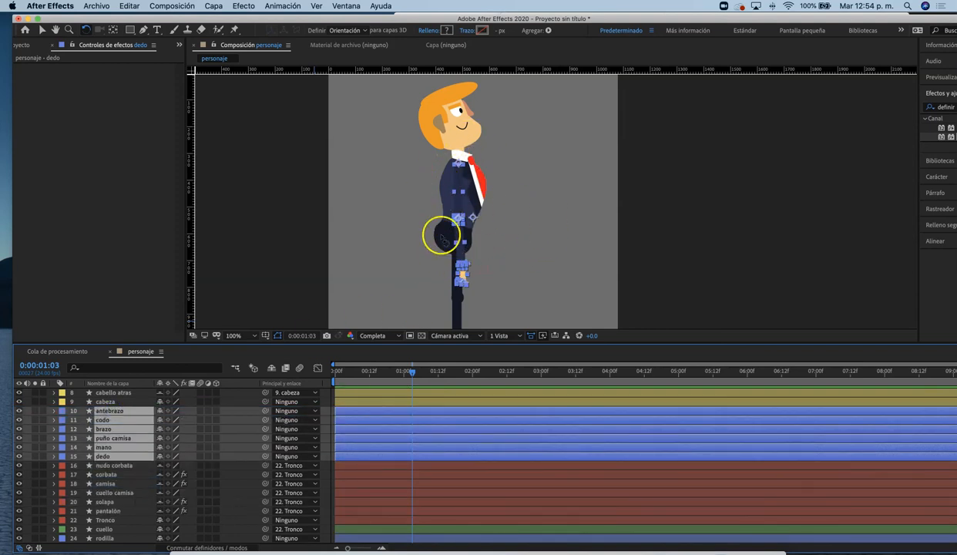
pyautogui.click(122, 500)
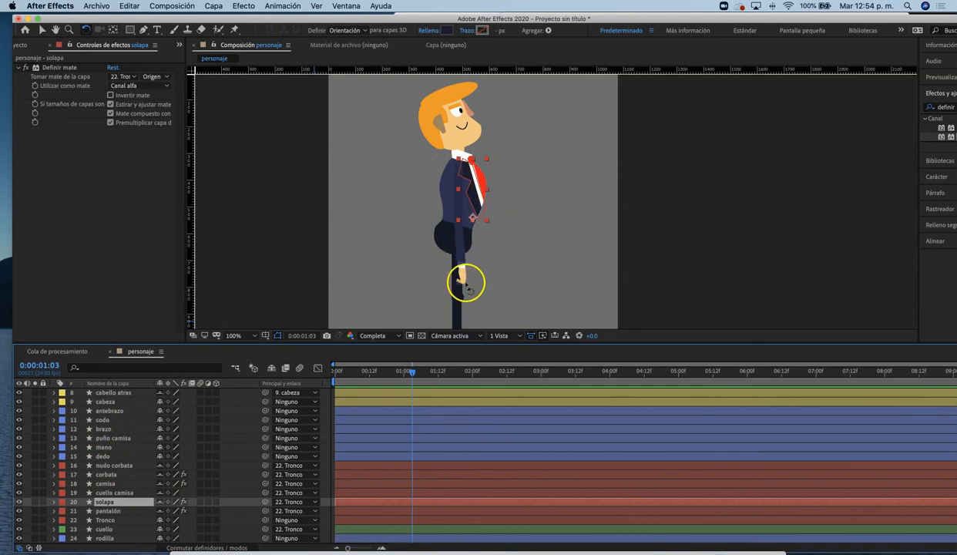
# - Parent the antebrazo, codo and puño camisa layers to brazo
pyautogui.click(443, 199)
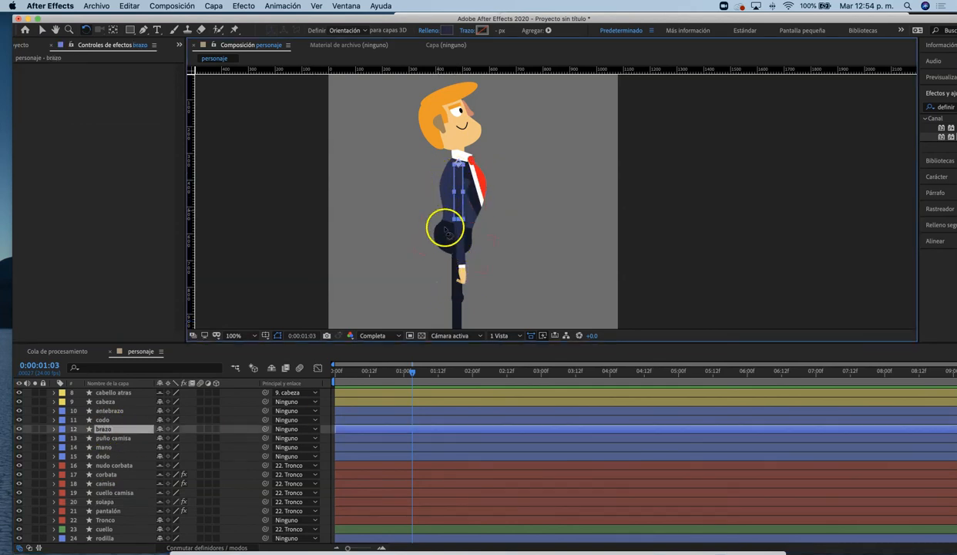
pyautogui.moveTo(265, 410); pyautogui.dragTo(129, 429)
pyautogui.moveTo(265, 420); pyautogui.dragTo(127, 432)
pyautogui.moveTo(264, 437); pyautogui.dragTo(108, 431)
# - Parent mano to puño camisa, and dedo to mano
pyautogui.click(112, 446)
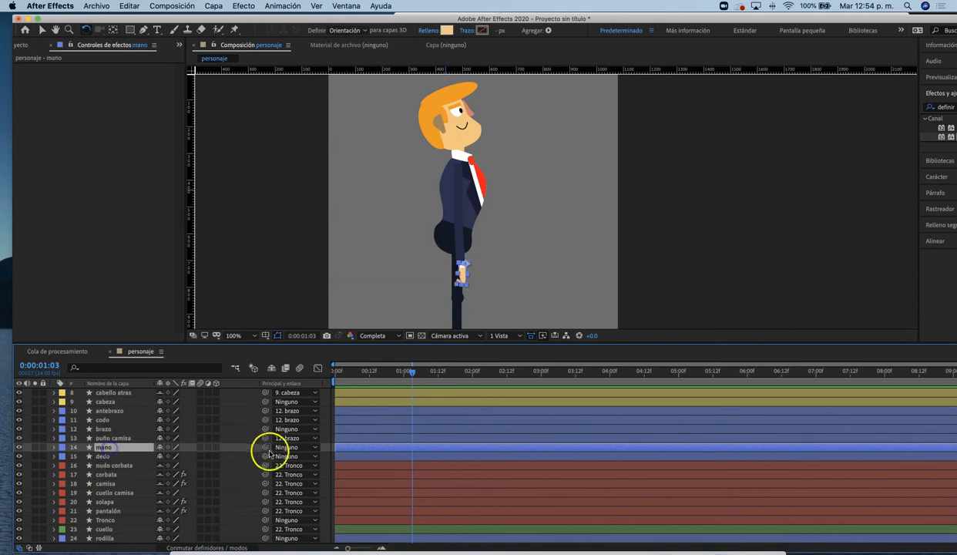
pyautogui.moveTo(267, 449); pyautogui.dragTo(110, 439)
pyautogui.click(115, 456)
pyautogui.moveTo(265, 456); pyautogui.dragTo(115, 447)
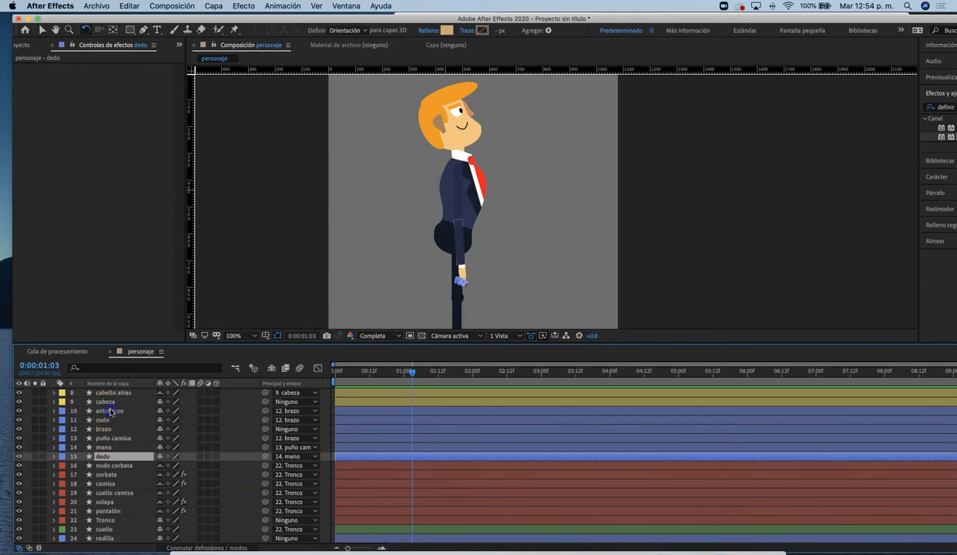
# - Give the six arm layers from antebrazo to dedo the Naranja label colour
pyautogui.click(110, 410)
pyautogui.keyDown('shift'); pyautogui.click(118, 458); pyautogui.keyUp('shift')
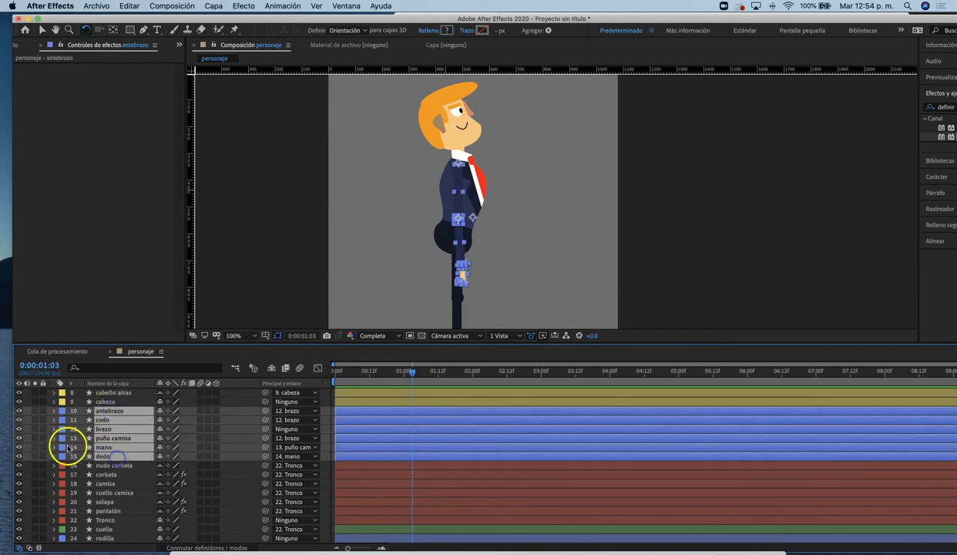
pyautogui.click(63, 442)
pyautogui.click(113, 415)
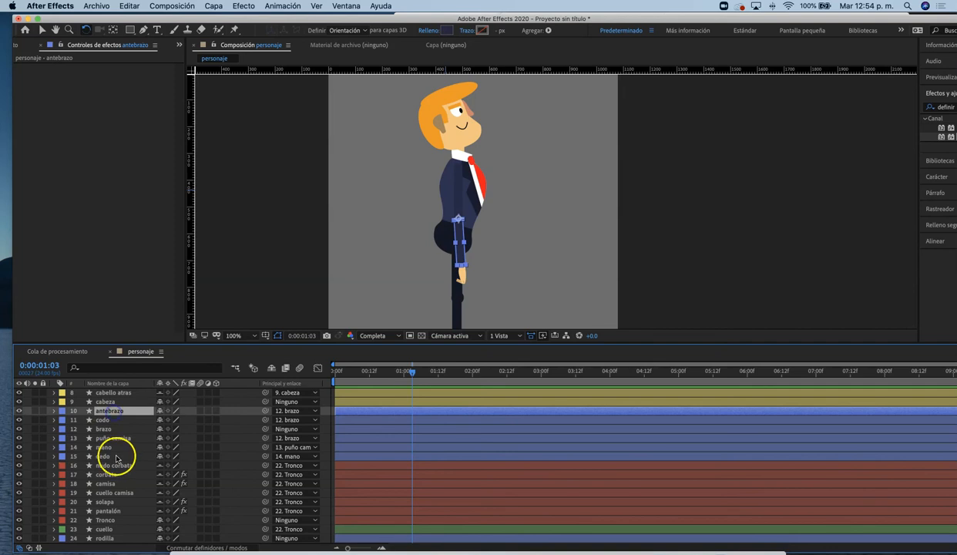
pyautogui.keyDown('shift'); pyautogui.click(117, 454); pyautogui.keyUp('shift')
pyautogui.click(64, 443)
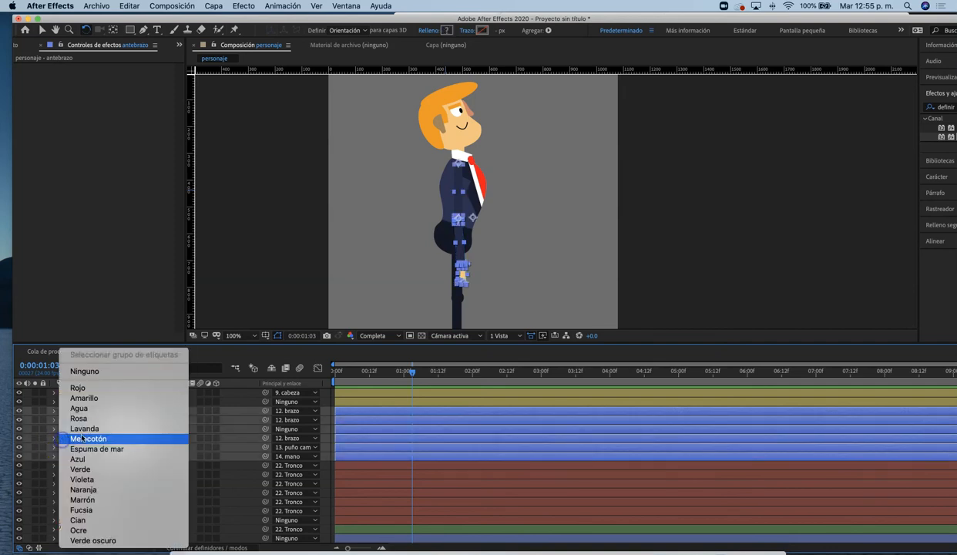
pyautogui.click(107, 490)
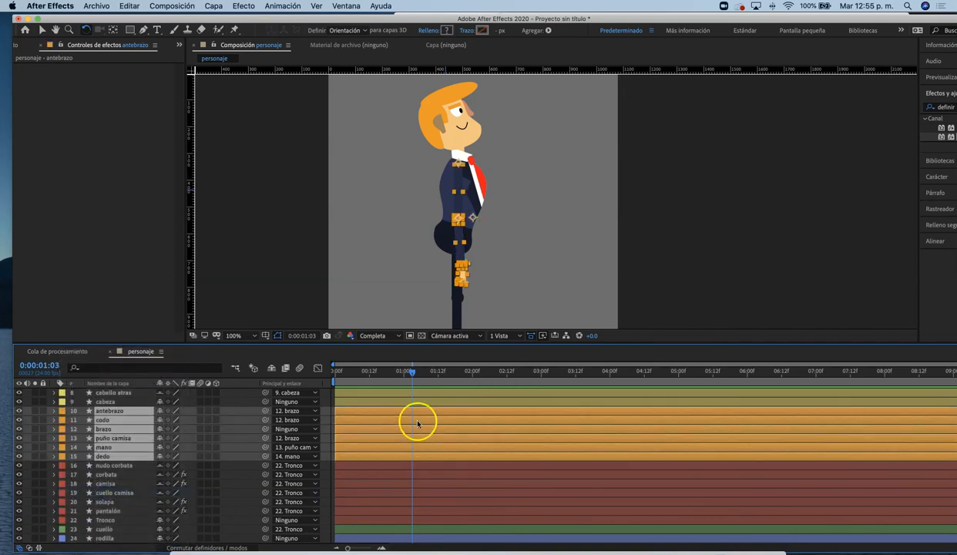
pyautogui.click(673, 263)
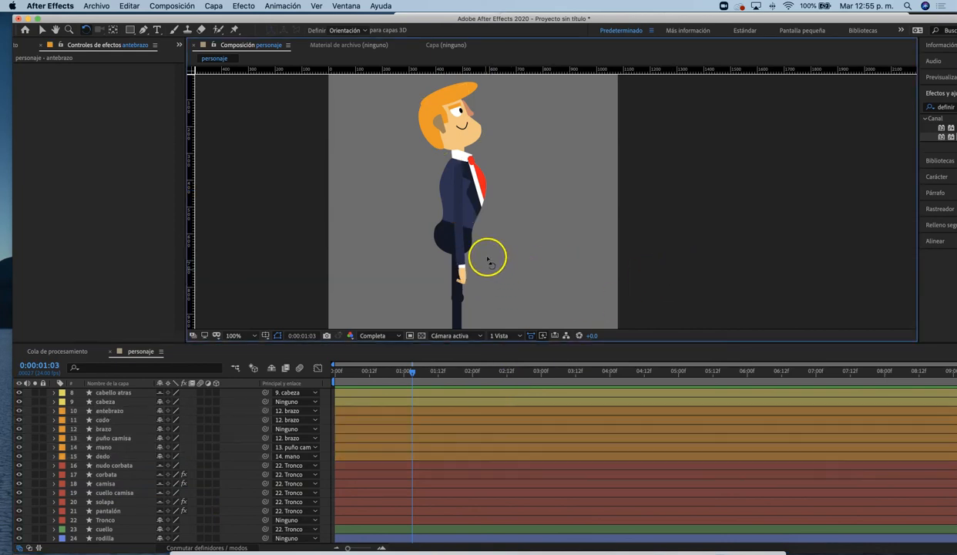
# - Rotate brazo forward until the arm extends almost horizontally in front of the torso
pyautogui.click(457, 212)
pyautogui.moveTo(462, 208); pyautogui.dragTo(511, 183)
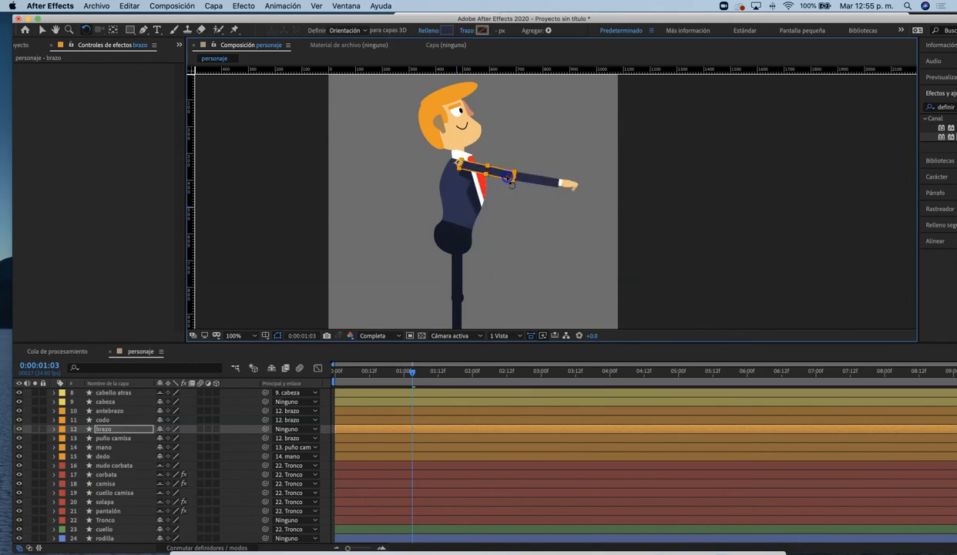
# - Try to bend antebrazo upward from the elbow and swing the arm
pyautogui.click(546, 187)
pyautogui.moveTo(546, 186); pyautogui.dragTo(517, 144)
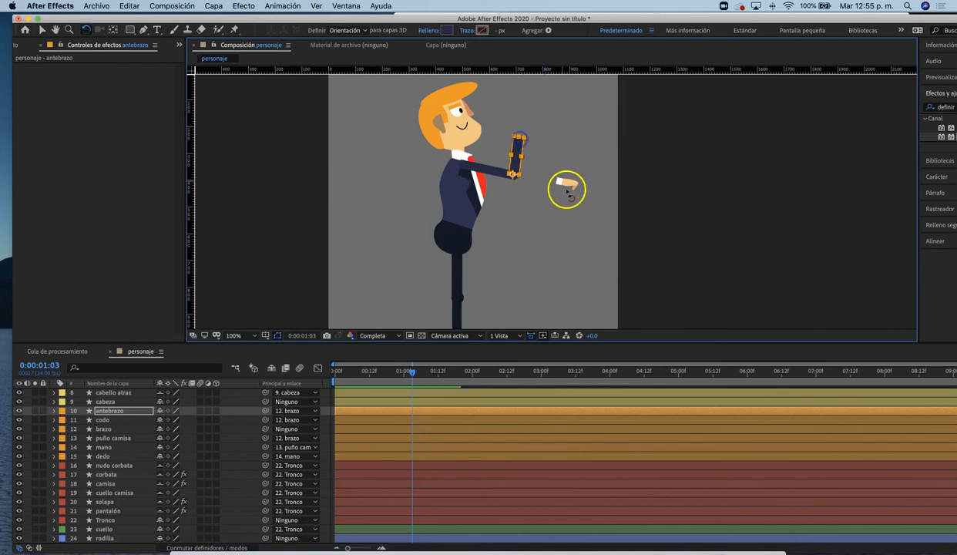
pyautogui.press('super+z')
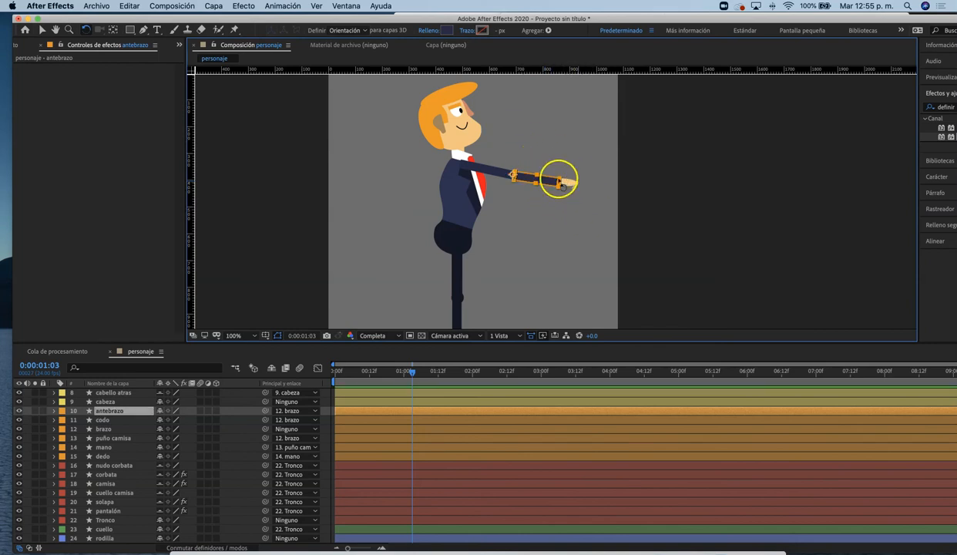
pyautogui.moveTo(496, 171); pyautogui.dragTo(459, 204)
pyautogui.press('super+z')
pyautogui.click(472, 238)
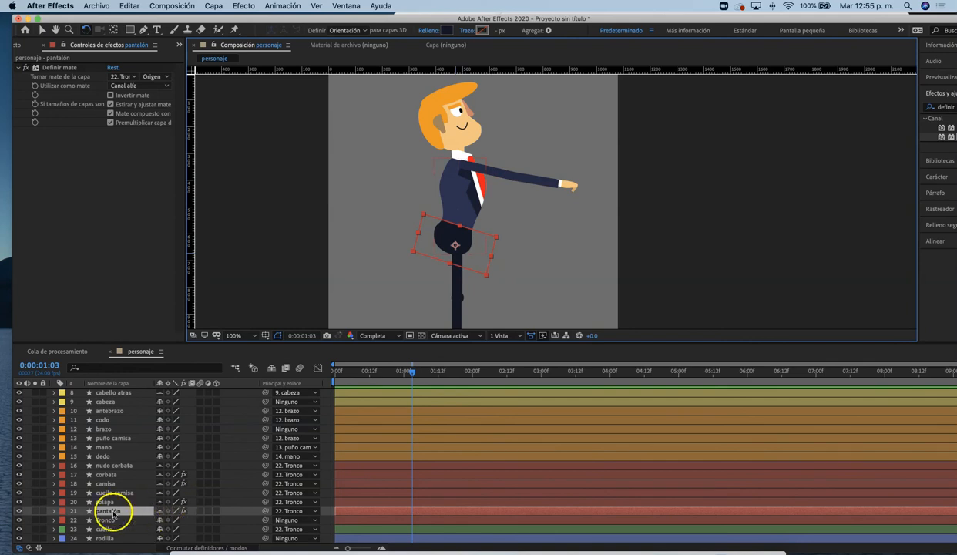
# - Change the parent of the puño camisa and mano layers to antebrazo
pyautogui.click(114, 438)
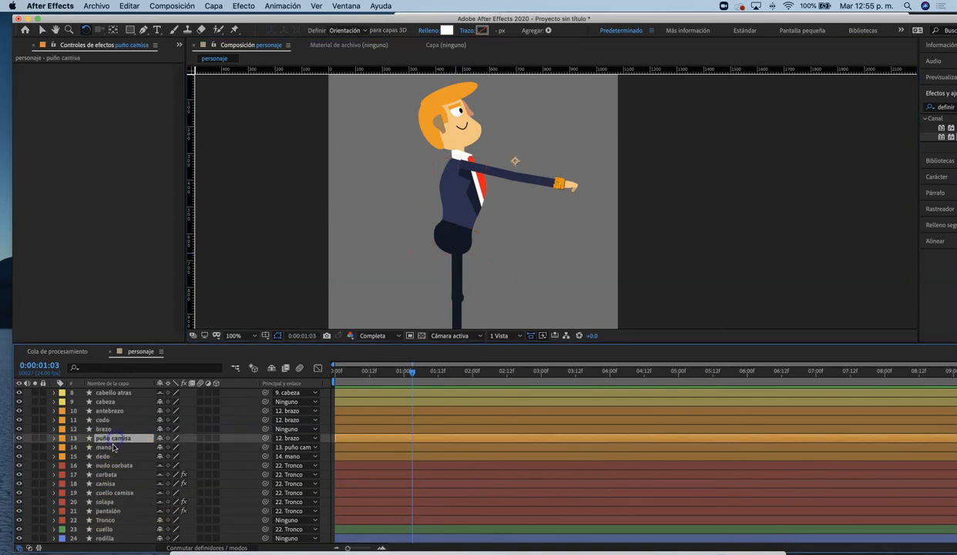
pyautogui.keyDown('shift'); pyautogui.click(114, 449); pyautogui.keyUp('shift')
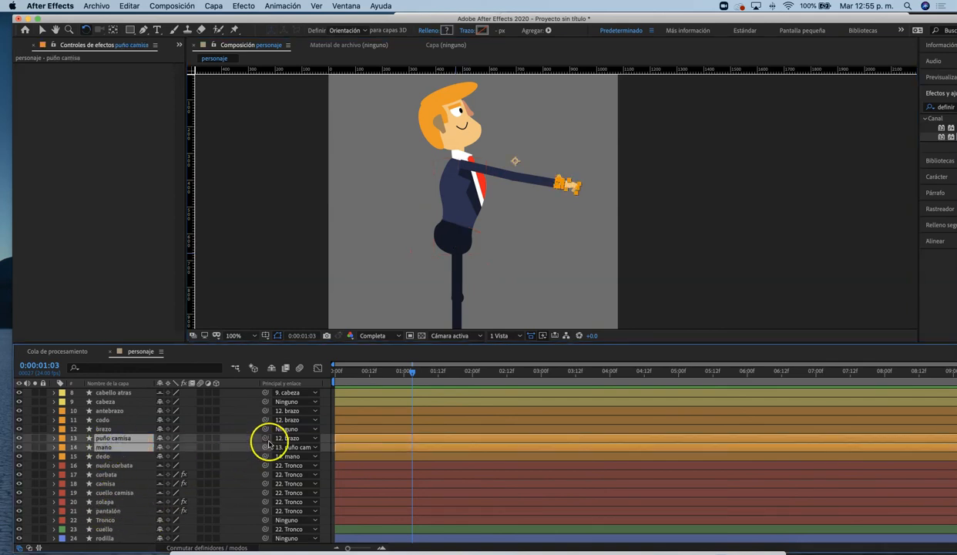
pyautogui.moveTo(164, 437); pyautogui.dragTo(123, 415)
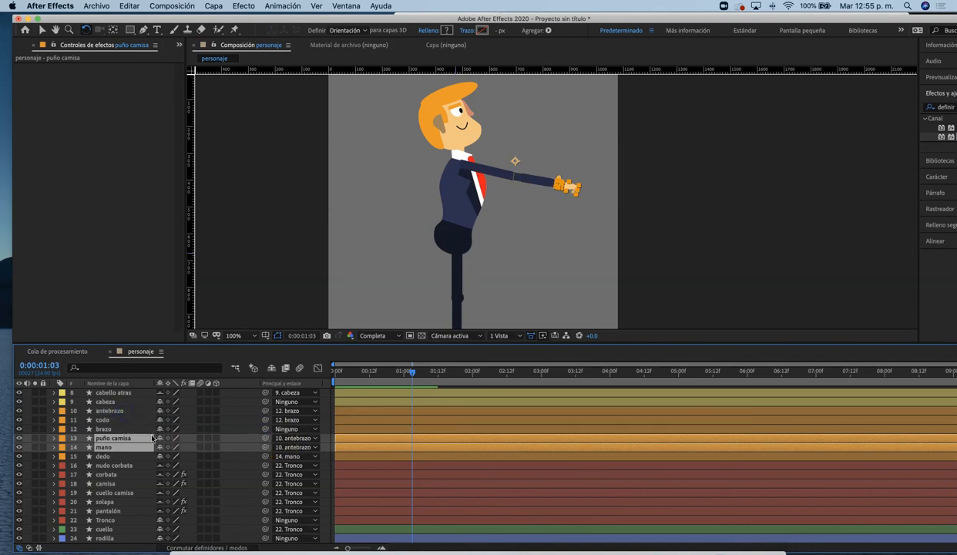
# - Rotate antebrazo upward from the elbow to near vertical and tilt mano forward at the wrist
pyautogui.click(488, 182)
pyautogui.moveTo(488, 181); pyautogui.dragTo(518, 135)
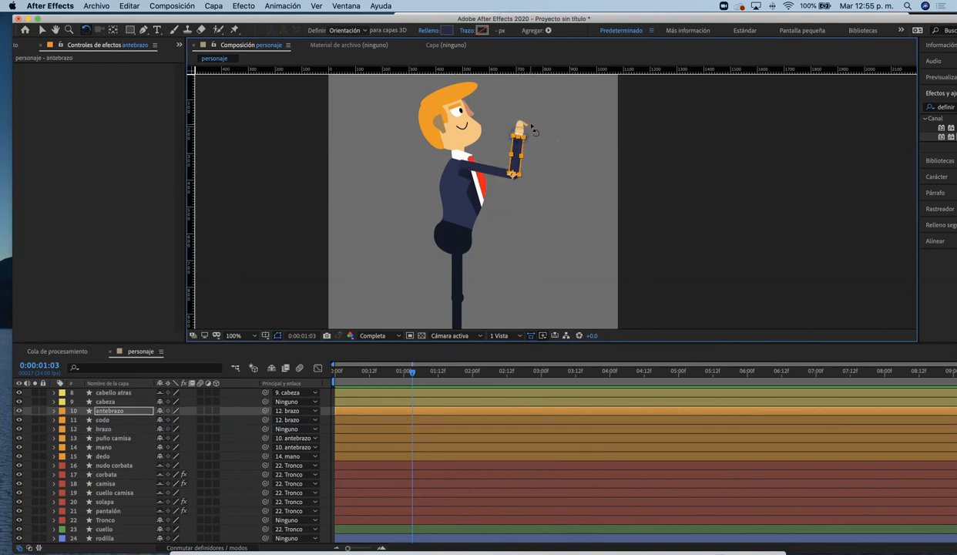
pyautogui.click(521, 126)
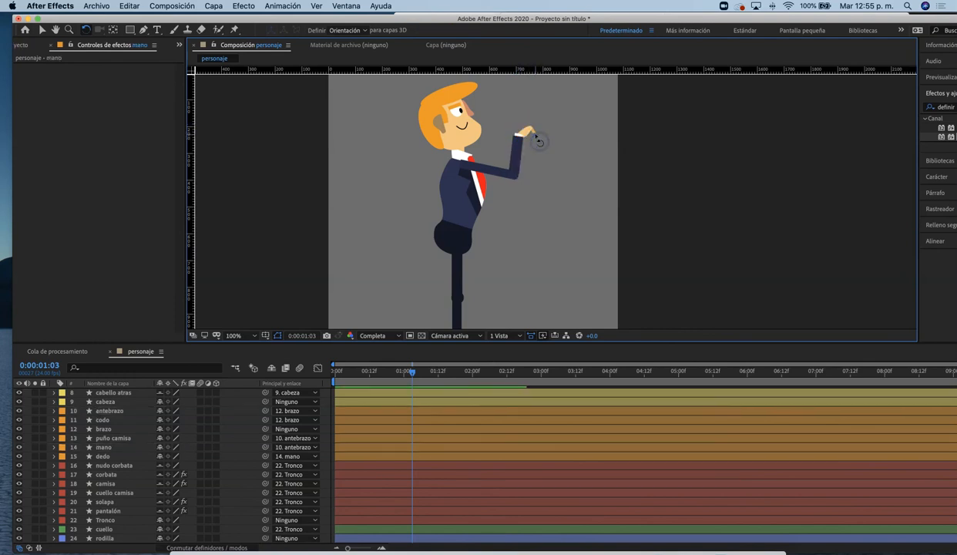
pyautogui.scroll(1, 541, 143)
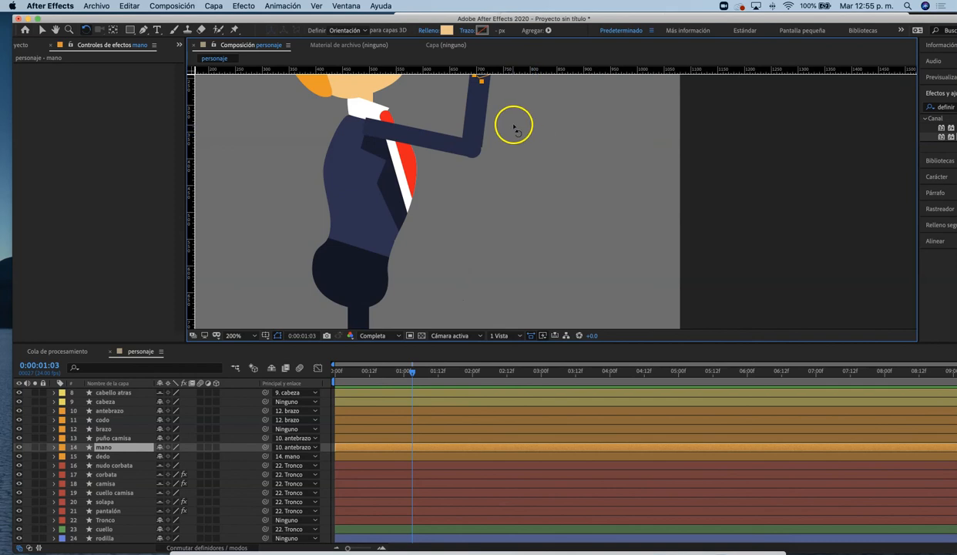
pyautogui.moveTo(523, 114); pyautogui.dragTo(493, 238)
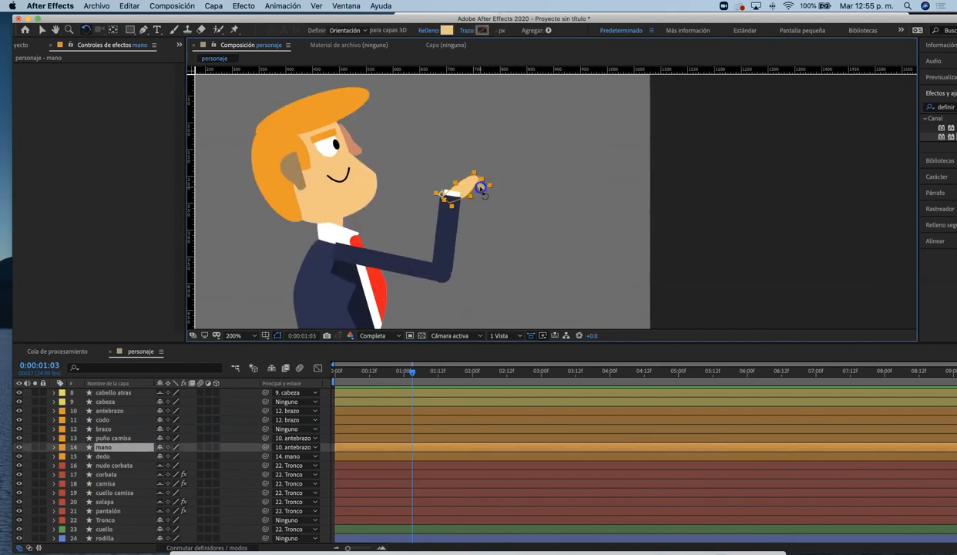
pyautogui.click(344, 294)
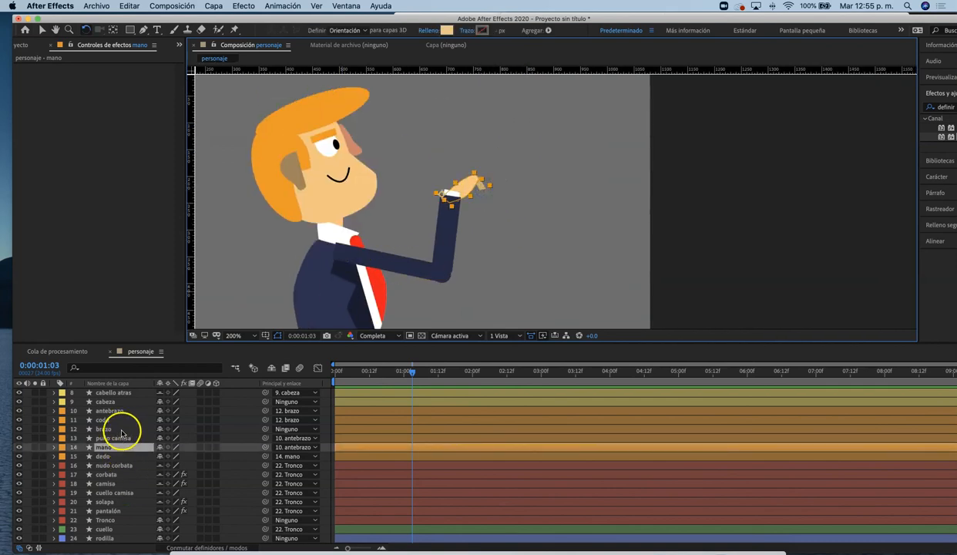
# - Rotate the dedo layer slightly outward from the hand
pyautogui.scroll(1, 111, 468)
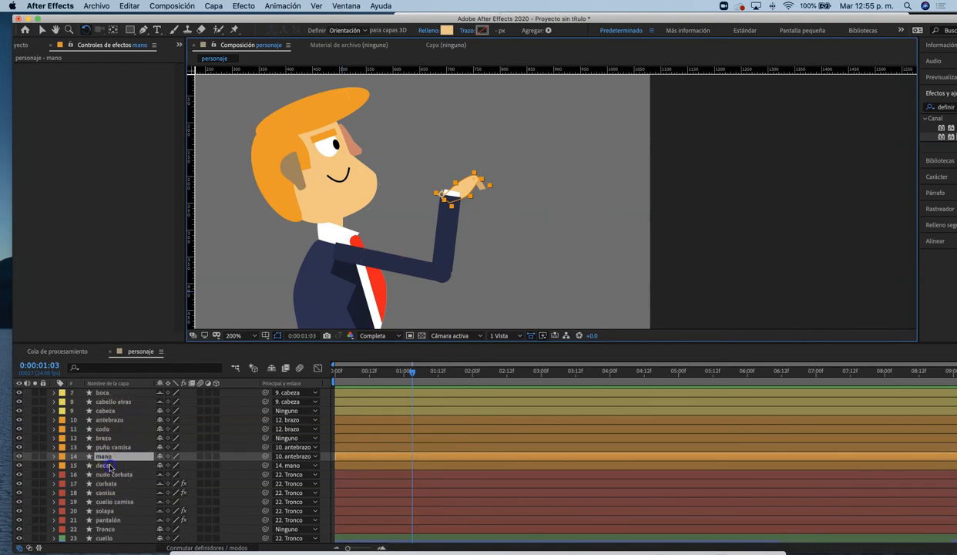
pyautogui.click(108, 466)
pyautogui.moveTo(485, 190)
pyautogui.mouseDown()
pyautogui.moveTo(491, 182)
pyautogui.moveTo(499, 194)
pyautogui.mouseUp()
pyautogui.press(',')
pyautogui.press(',')
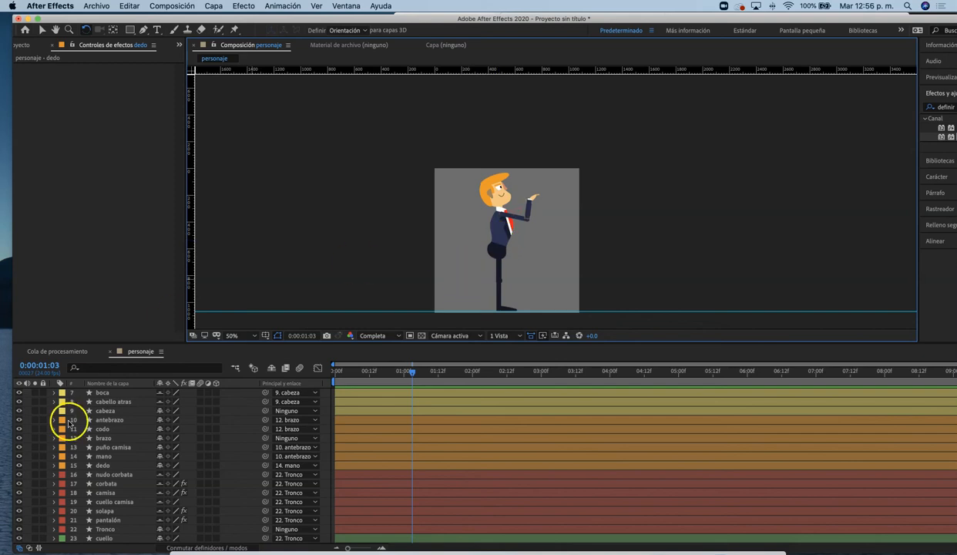
# - Parent the brazo layer to Tronco
pyautogui.press('v')
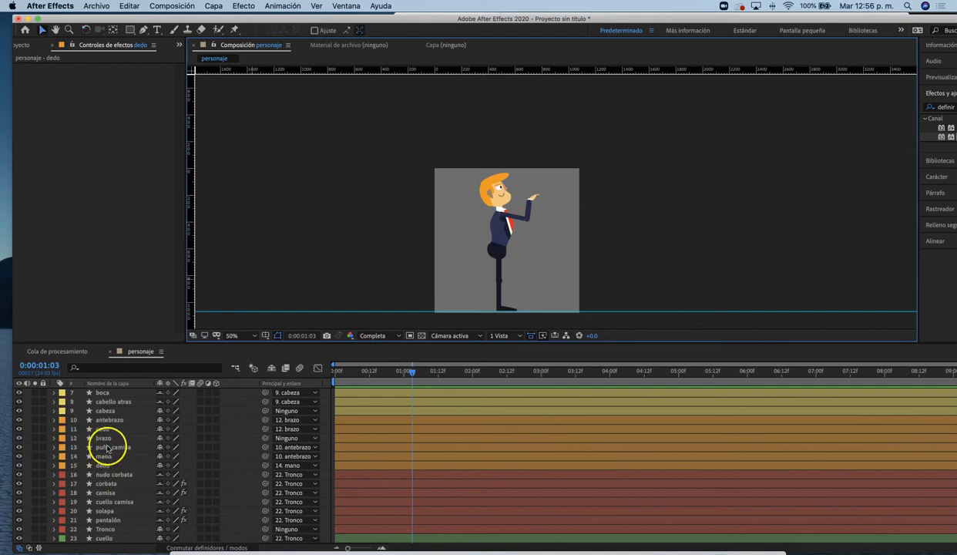
pyautogui.click(105, 438)
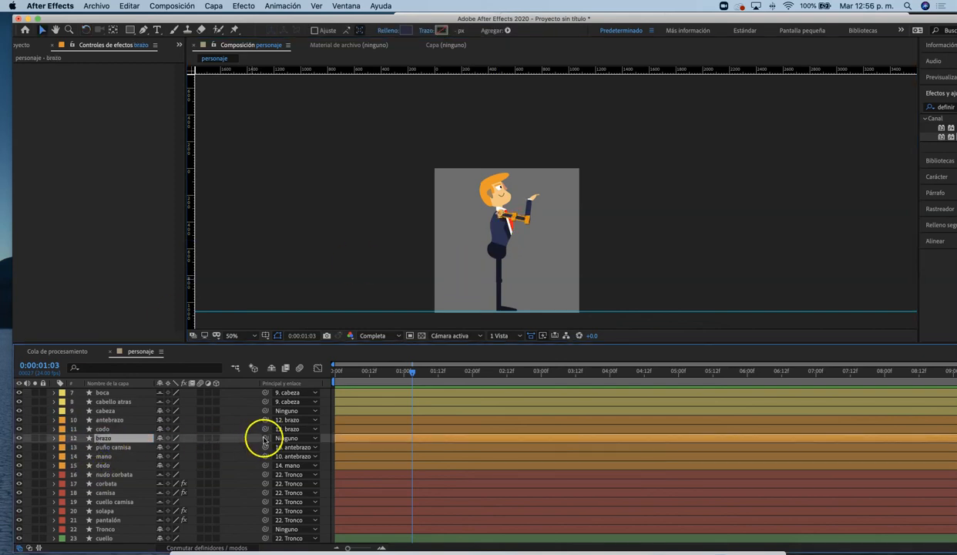
pyautogui.moveTo(212, 445); pyautogui.dragTo(114, 529)
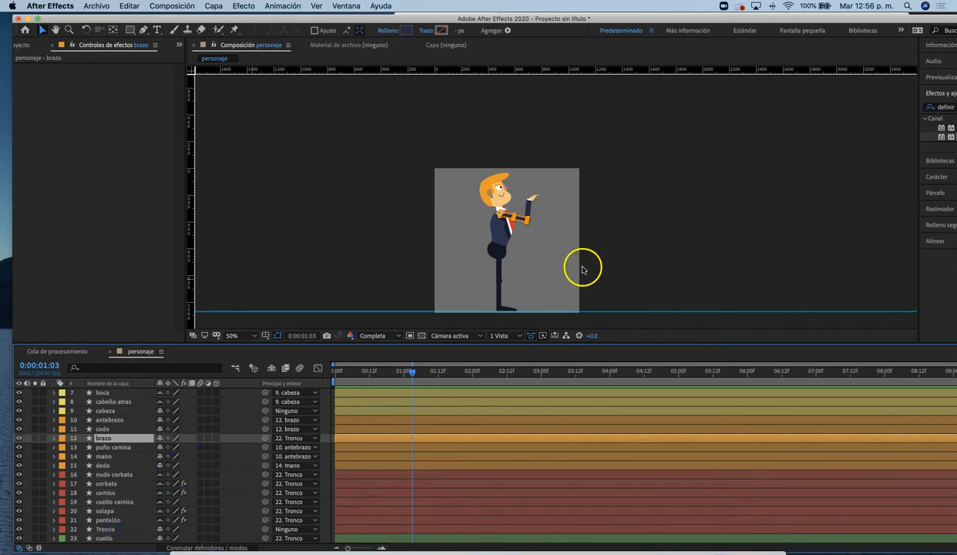
# - Try to move Tronco backward to test which body parts follow it
pyautogui.click(556, 262)
pyautogui.click(496, 239)
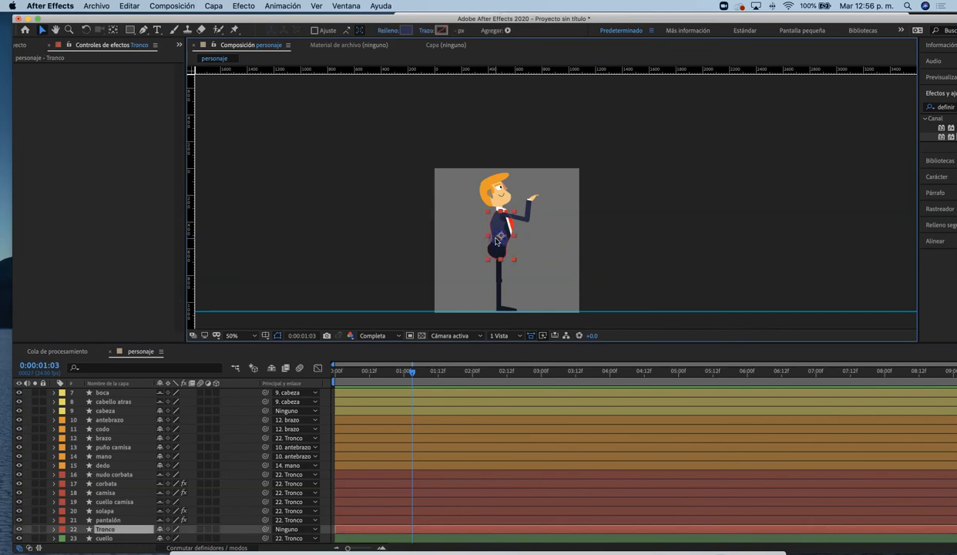
pyautogui.moveTo(493, 243); pyautogui.dragTo(457, 235)
pyautogui.press('super+z')
# - Parent the cabeza layer to cuello
pyautogui.scroll(3, 115, 462)
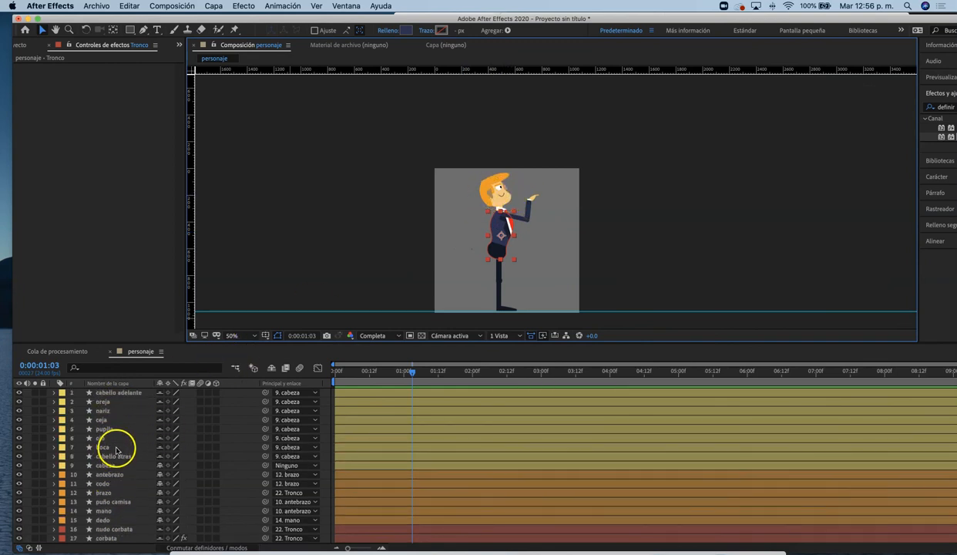
pyautogui.scroll(-2, 111, 406)
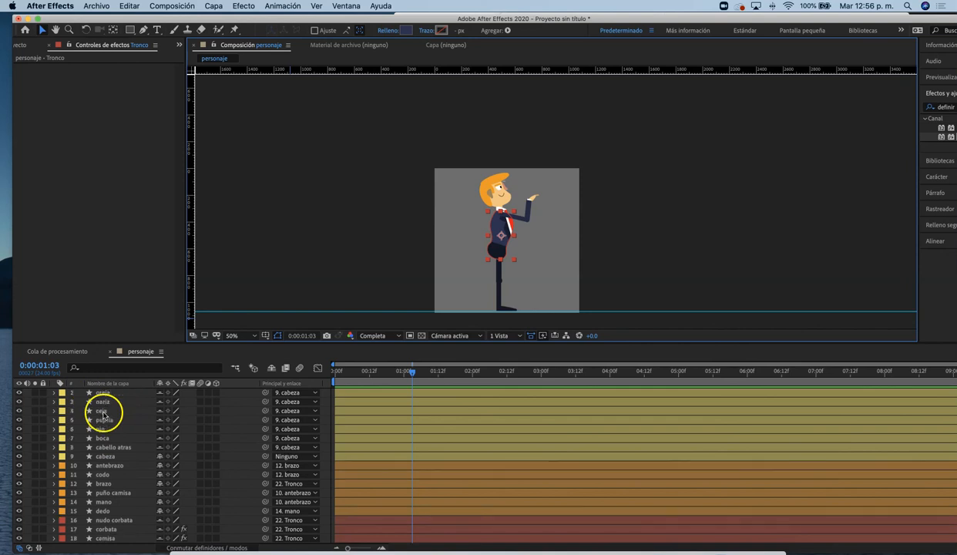
pyautogui.scroll(-3, 124, 450)
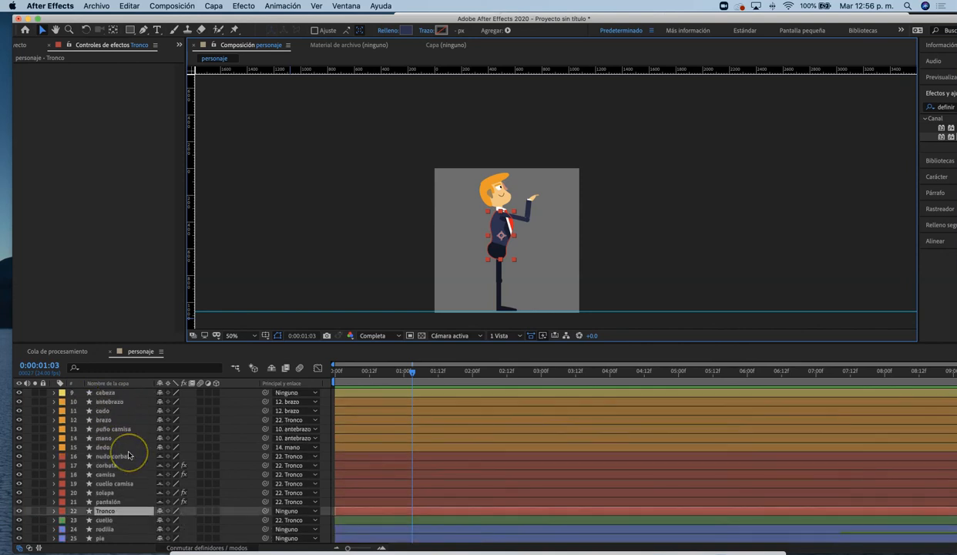
pyautogui.scroll(5, 114, 450)
pyautogui.click(102, 464)
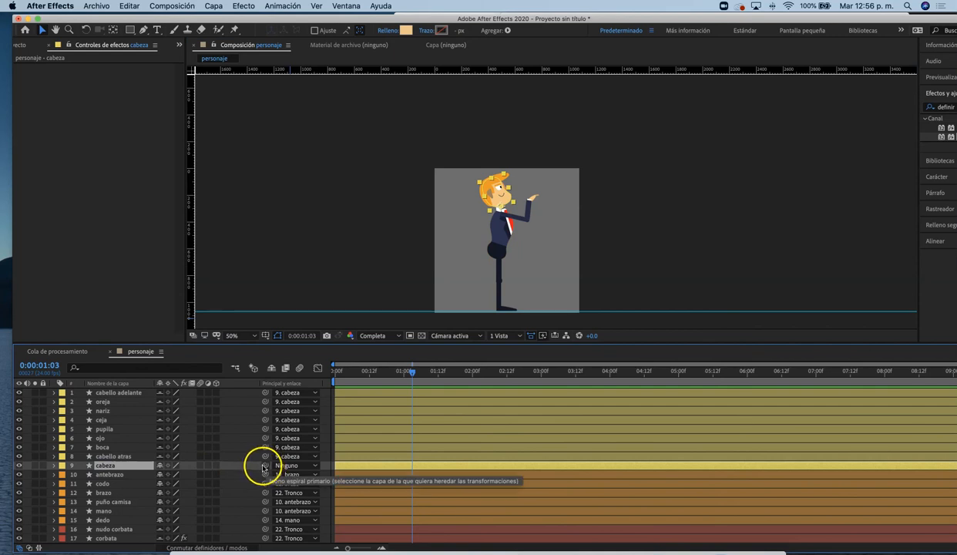
pyautogui.scroll(-5, 264, 466)
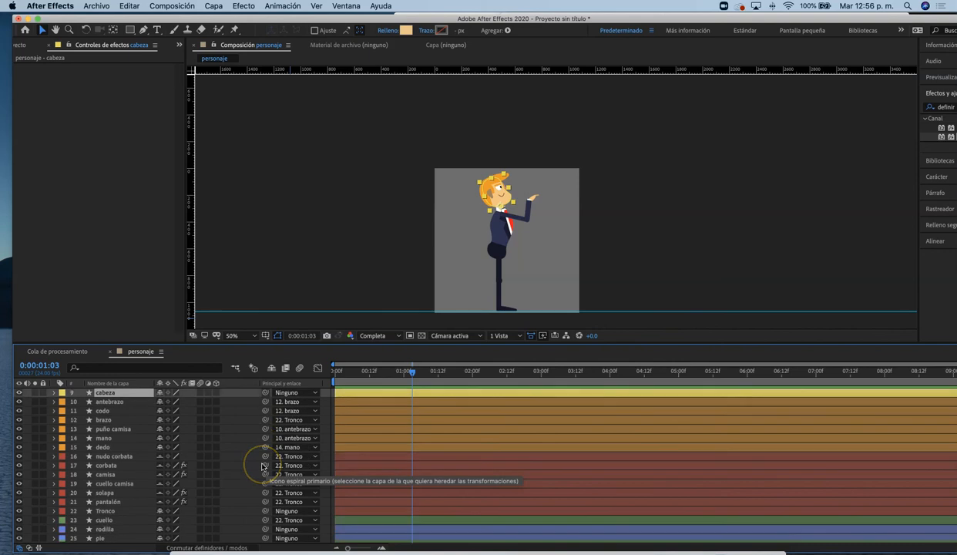
pyautogui.scroll(2, 262, 466)
pyautogui.moveTo(263, 401); pyautogui.dragTo(107, 530)
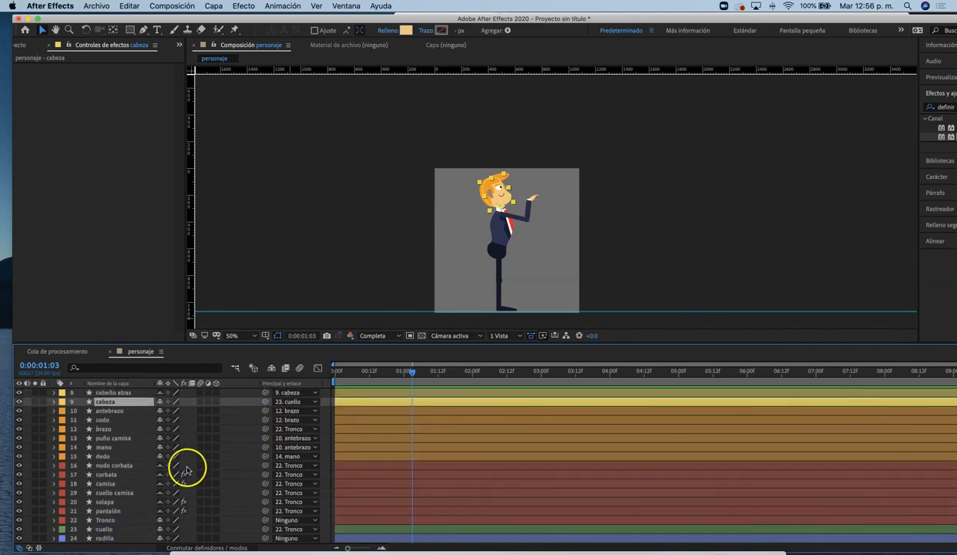
pyautogui.click(584, 255)
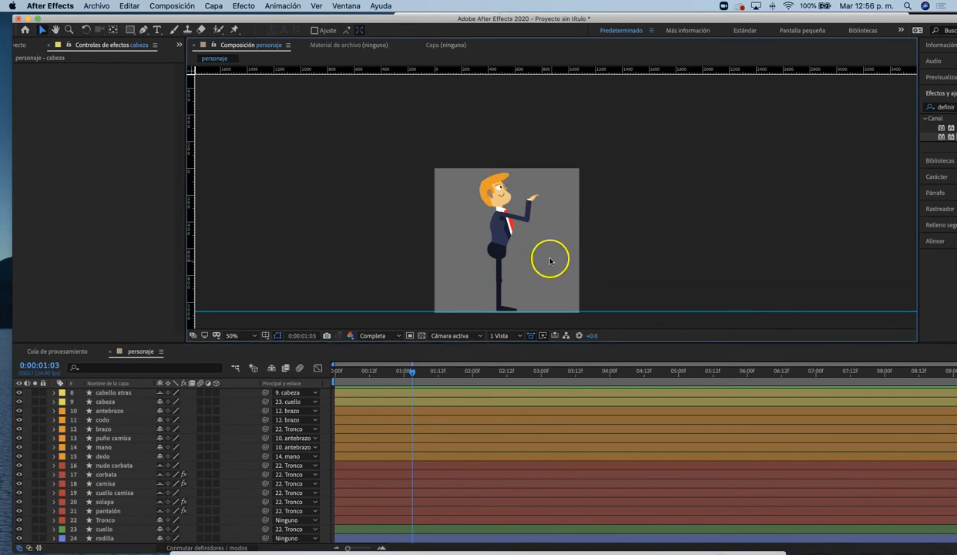
# - Test the torso and head links by moving Tronco slightly and rotating the head and neck area
pyautogui.click(497, 249)
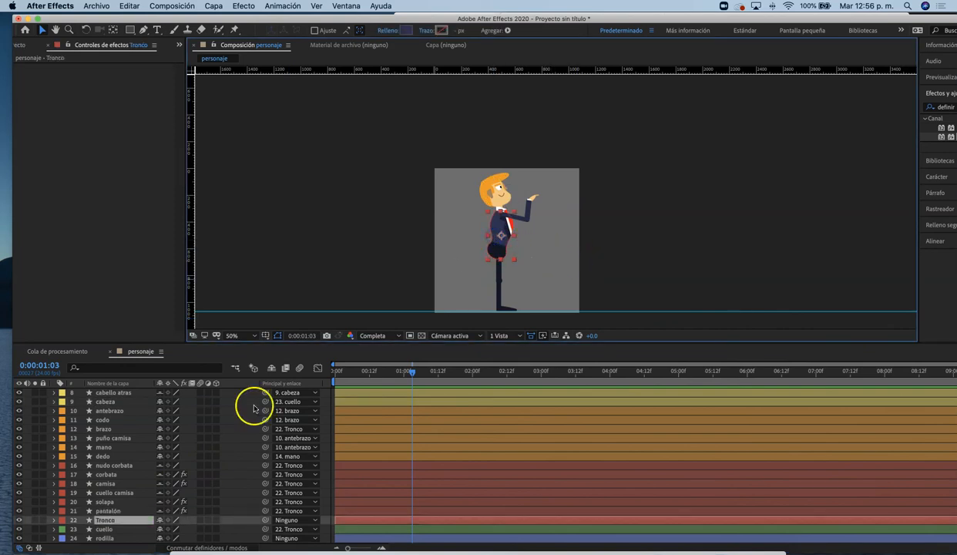
pyautogui.click(499, 232)
pyautogui.moveTo(498, 233)
pyautogui.mouseDown()
pyautogui.moveTo(422, 233)
pyautogui.moveTo(506, 239)
pyautogui.mouseUp()
pyautogui.click(499, 192)
pyautogui.click(497, 203)
pyautogui.press('w')
pyautogui.moveTo(476, 178)
pyautogui.mouseDown()
pyautogui.moveTo(497, 178)
pyautogui.moveTo(486, 176)
pyautogui.mouseUp()
pyautogui.press('super+z')
# - Pose the arm behind the torso by rotating brazo backward, levelling mano and bending antebrazo downward from the elbow
pyautogui.click(515, 218)
pyautogui.moveTo(523, 224); pyautogui.dragTo(466, 233)
pyautogui.click(465, 232)
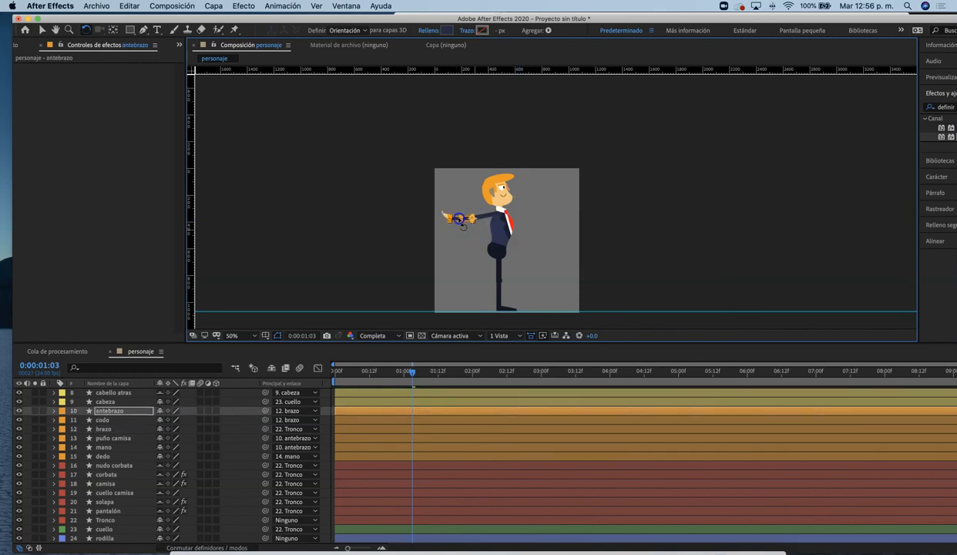
pyautogui.click(447, 219)
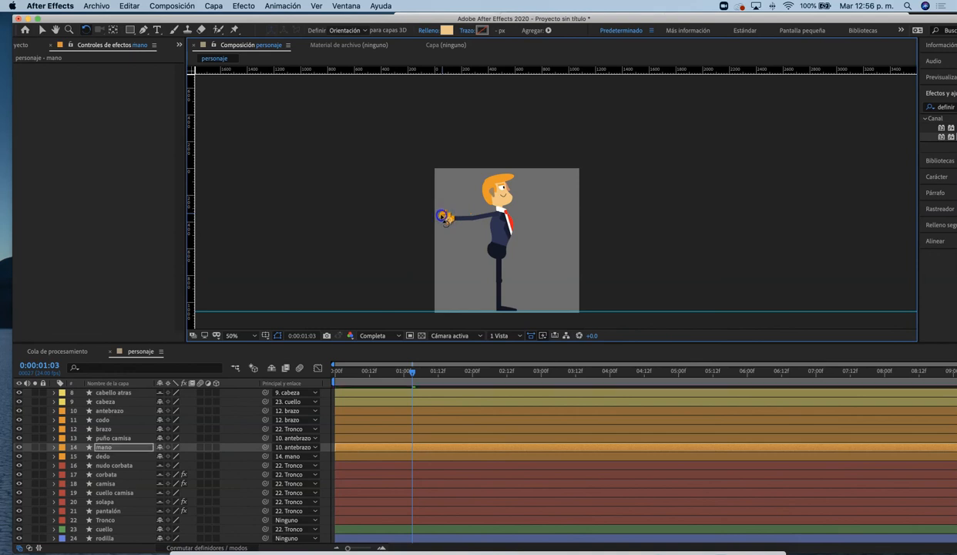
pyautogui.click(451, 236)
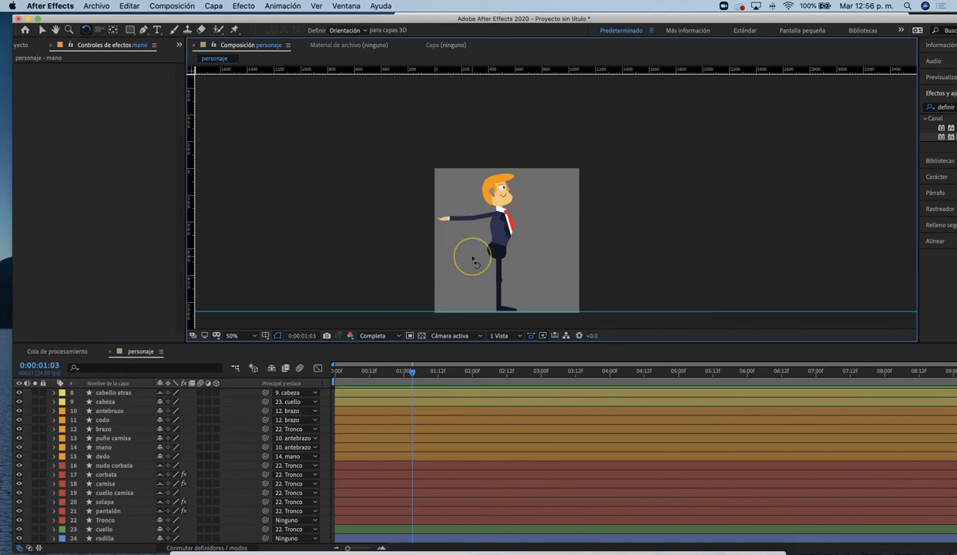
pyautogui.click(463, 223)
pyautogui.moveTo(466, 224); pyautogui.dragTo(478, 240)
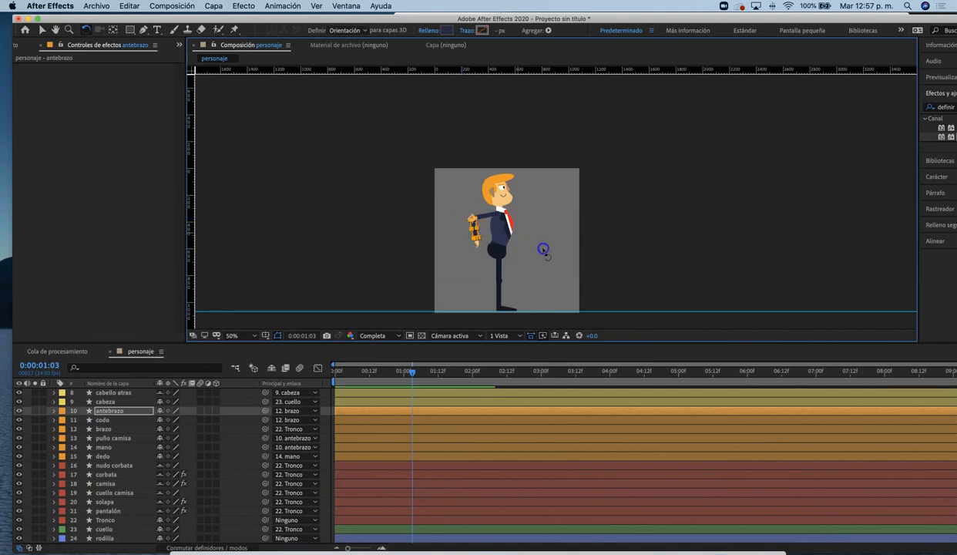
# - Identify the leg layers and try rotating muslo forward from the hip to test which leg pieces follow it
pyautogui.click(468, 285)
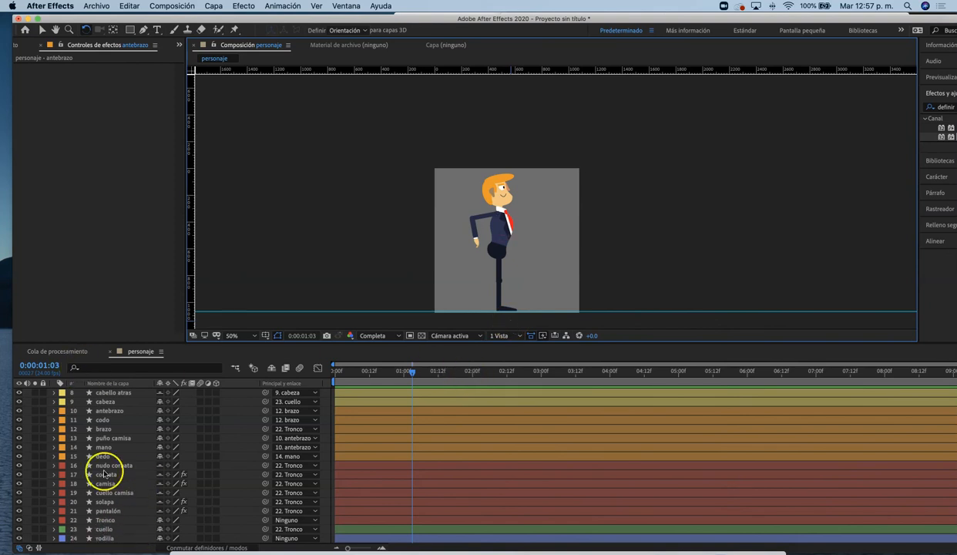
pyautogui.click(108, 510)
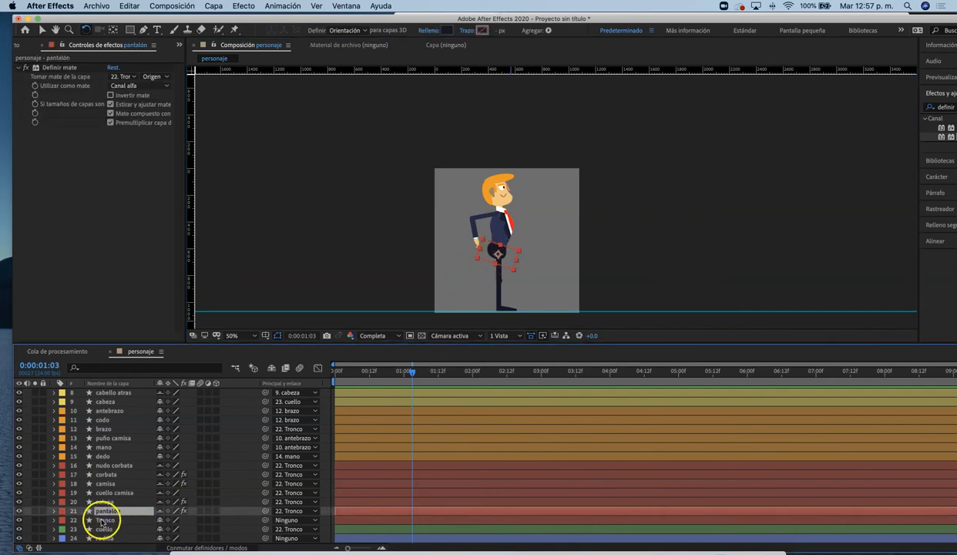
pyautogui.scroll(-3, 99, 514)
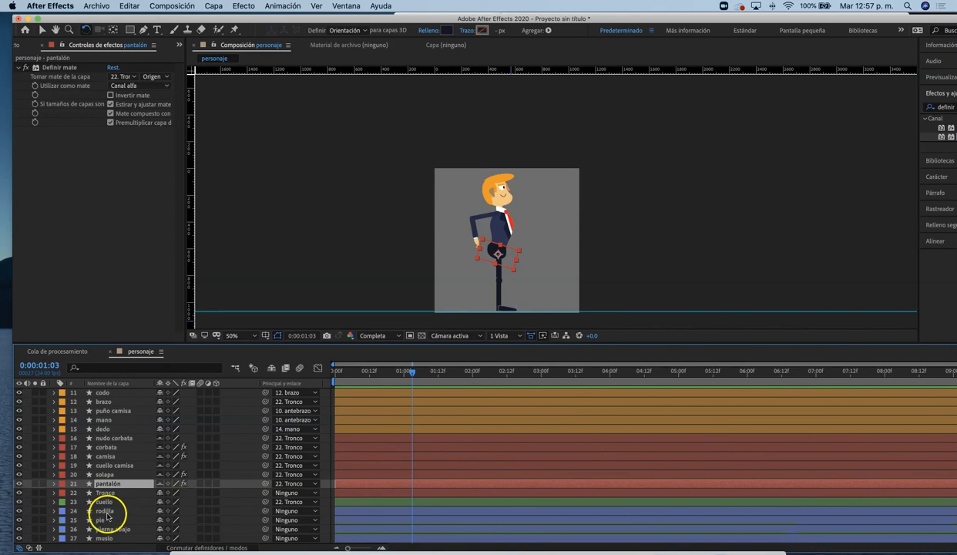
pyautogui.click(108, 492)
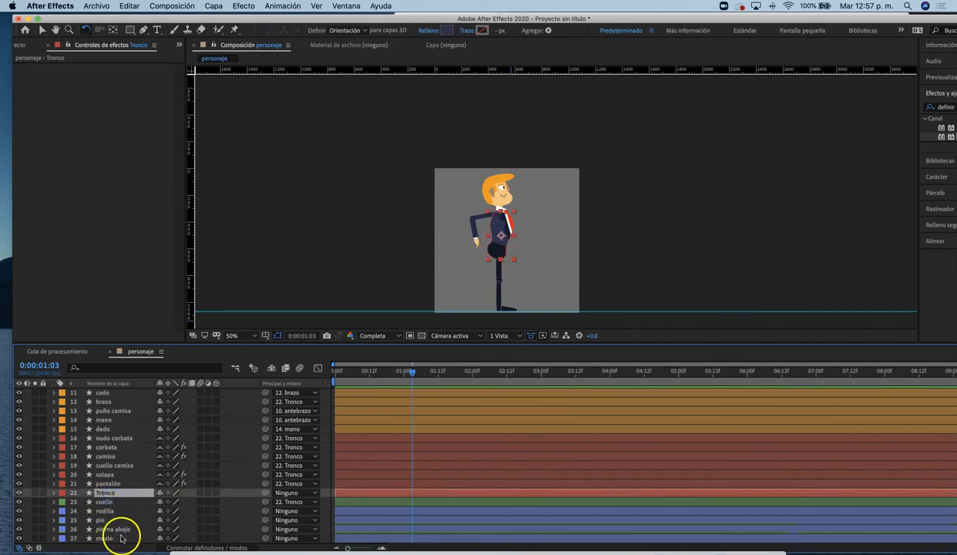
pyautogui.click(112, 539)
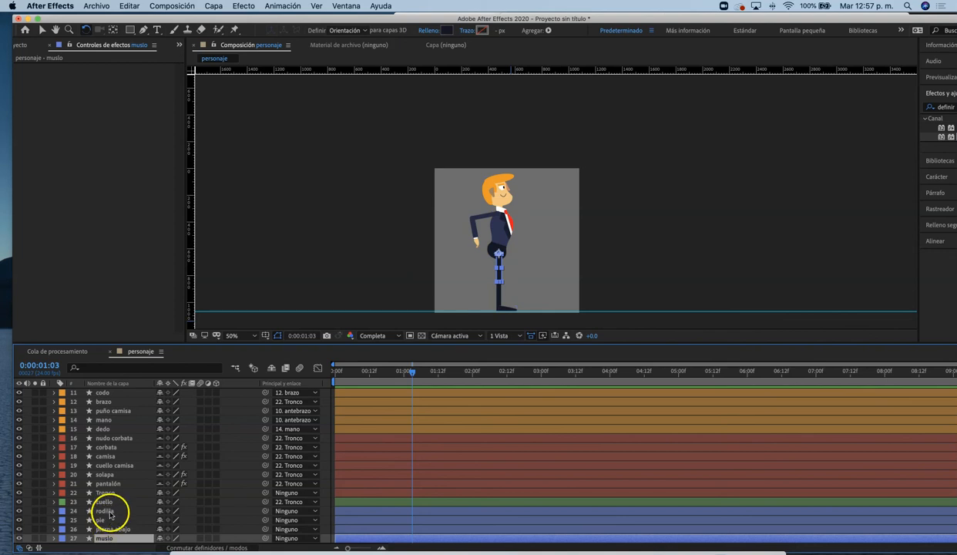
pyautogui.click(105, 521)
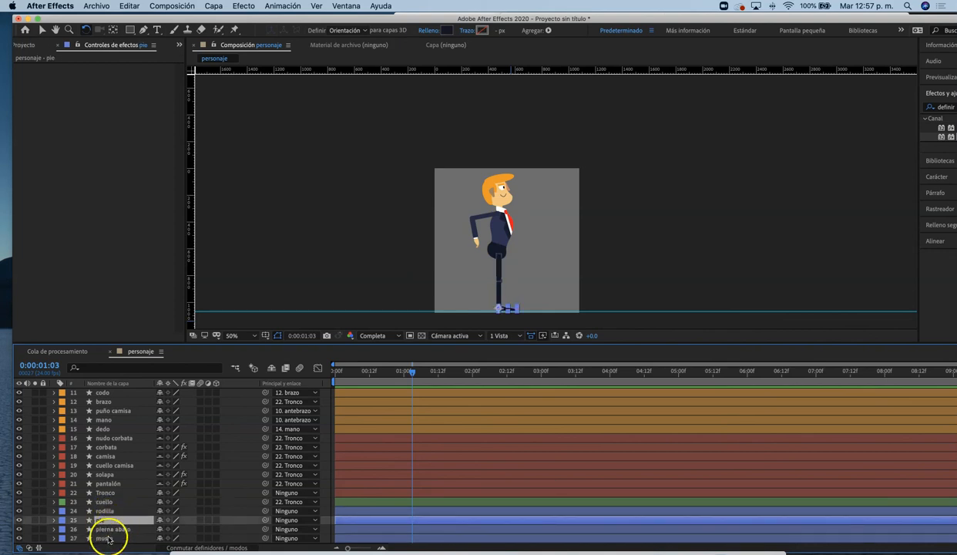
pyautogui.click(109, 539)
pyautogui.moveTo(500, 275); pyautogui.dragTo(524, 266)
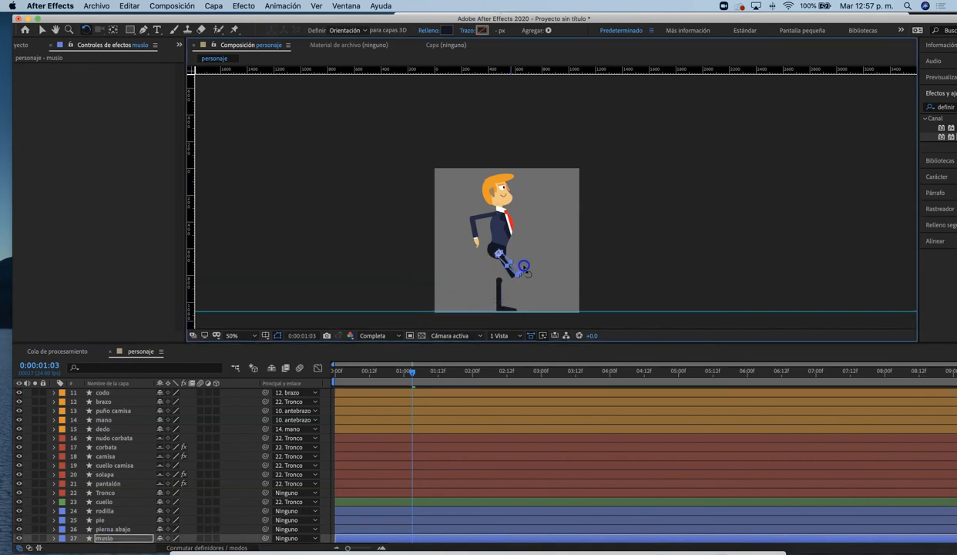
pyautogui.press('super+z')
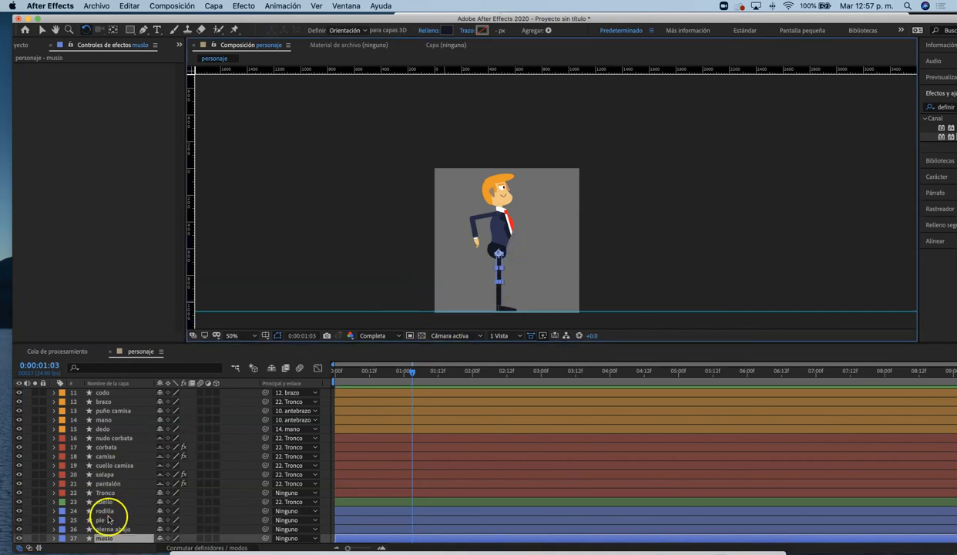
# - Parent rodilla and pierna abajo to muslo, and parent pie to pierna abajo
pyautogui.click(109, 511)
pyautogui.keyDown('shift'); pyautogui.click(112, 530); pyautogui.keyUp('shift')
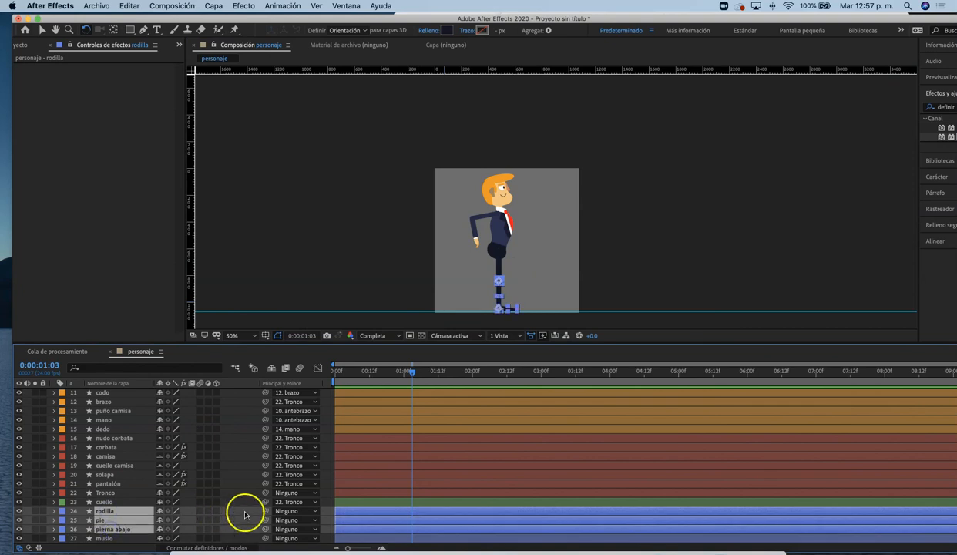
pyautogui.moveTo(110, 539); pyautogui.dragTo(104, 539)
pyautogui.click(120, 522)
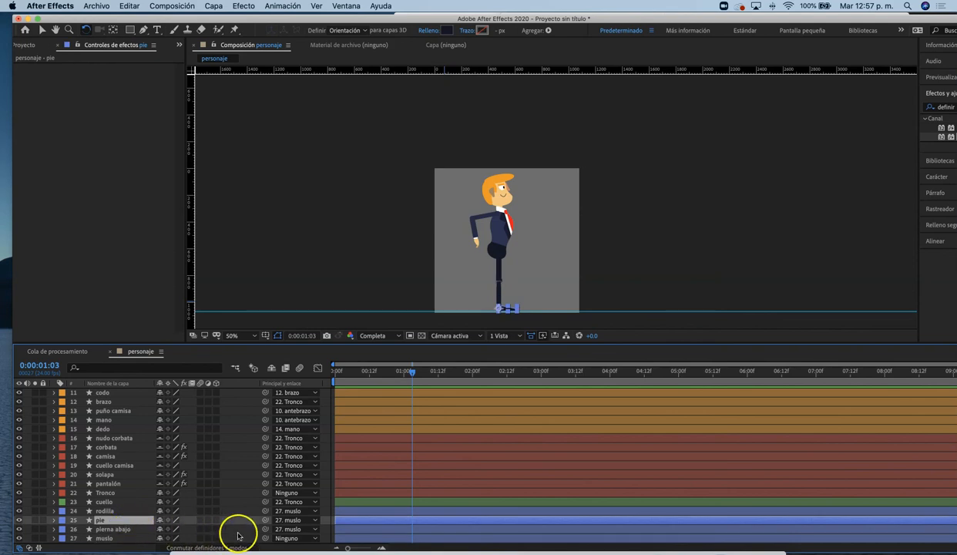
pyautogui.moveTo(265, 522); pyautogui.dragTo(130, 531)
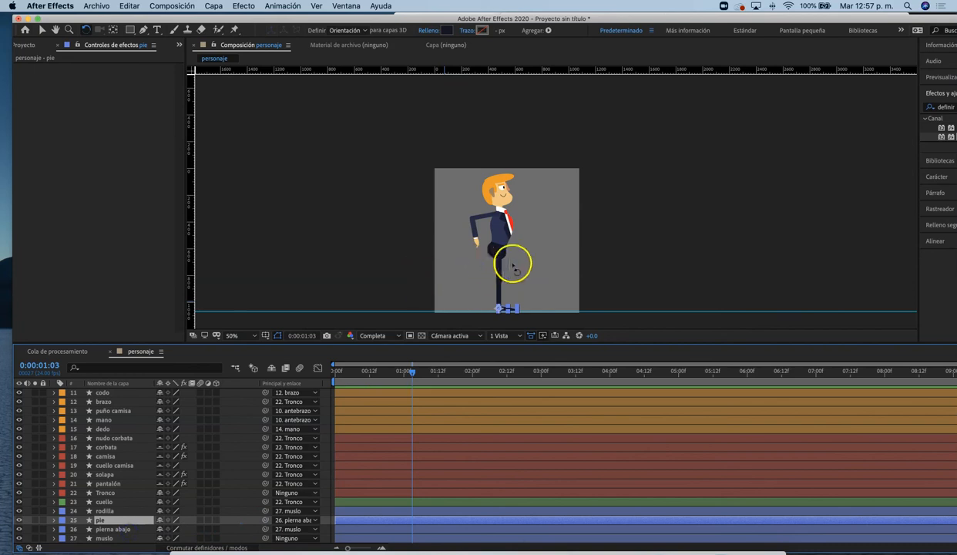
# - Pose the leg by rotating muslo forward to horizontal, bending pierna abajo down at the knee and tilting pie downward
pyautogui.click(501, 270)
pyautogui.moveTo(499, 281); pyautogui.dragTo(530, 276)
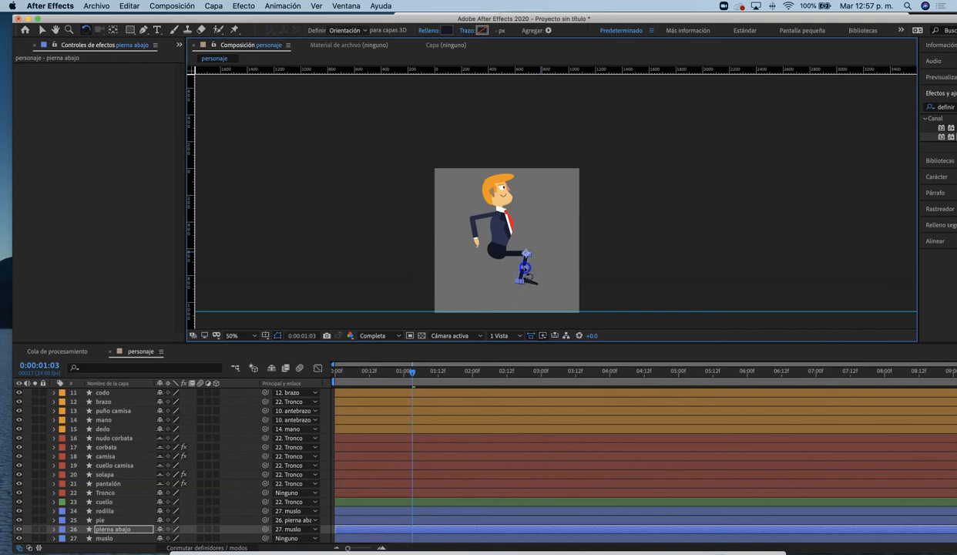
pyautogui.moveTo(533, 283); pyautogui.dragTo(529, 290)
pyautogui.click(557, 284)
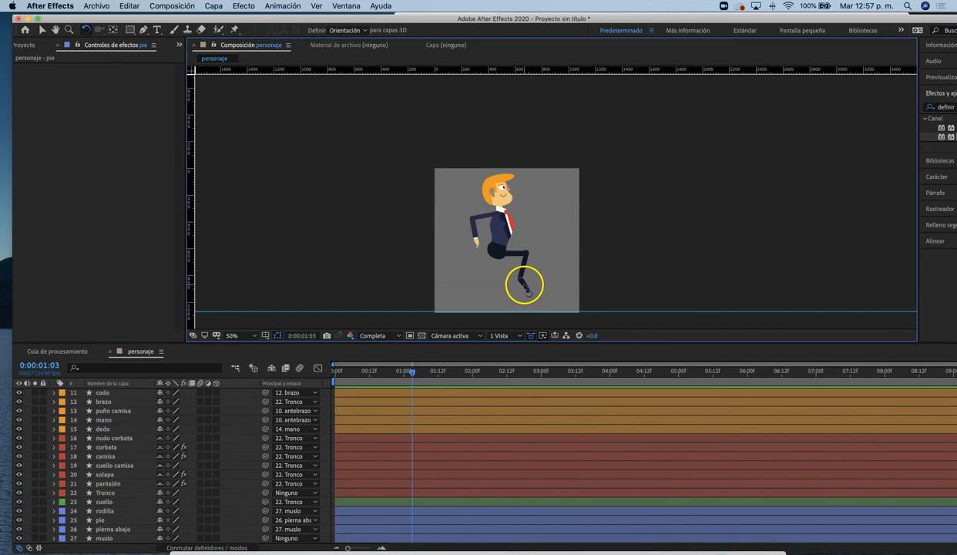
# - Set the label colour of the rodilla, pie, pierna abajo and muslo layers to Fucsia
pyautogui.click(113, 511)
pyautogui.keyDown('shift'); pyautogui.click(121, 528); pyautogui.keyUp('shift')
pyautogui.keyDown('shift'); pyautogui.click(115, 538); pyautogui.keyUp('shift')
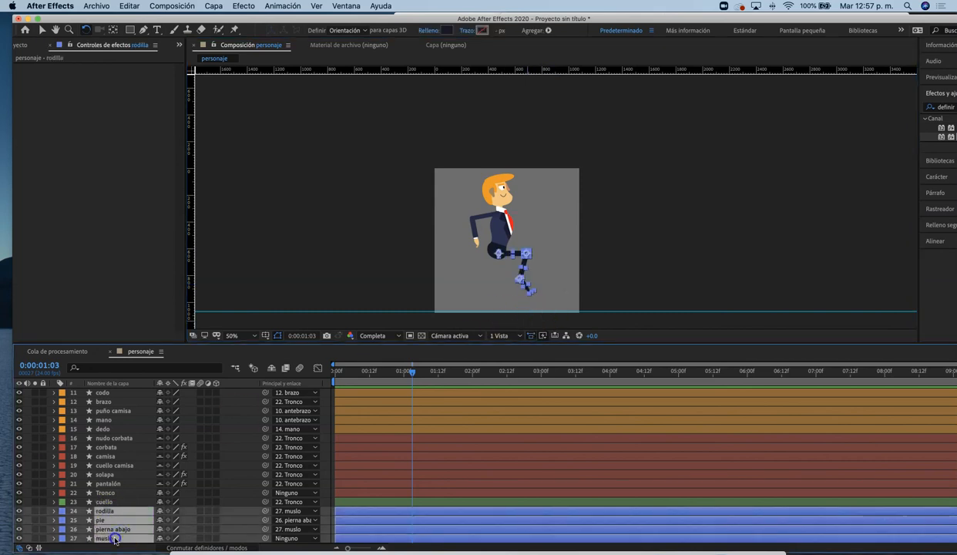
pyautogui.click(62, 510)
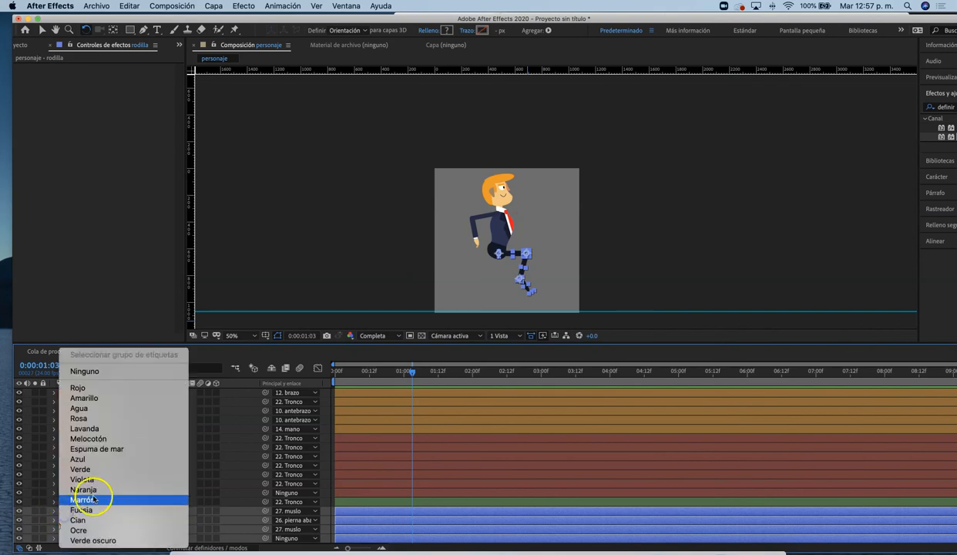
pyautogui.click(90, 511)
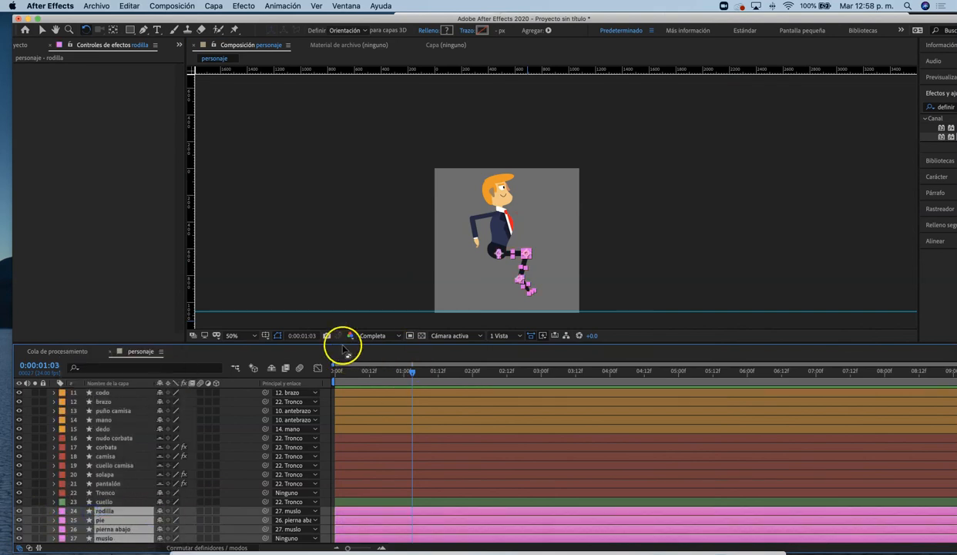
# - Enlarge the timeline to review the full layer list and its label colours by body part, checking the neck and leg layers
pyautogui.moveTo(342, 342); pyautogui.dragTo(362, 228)
pyautogui.click(237, 524)
pyautogui.click(513, 305)
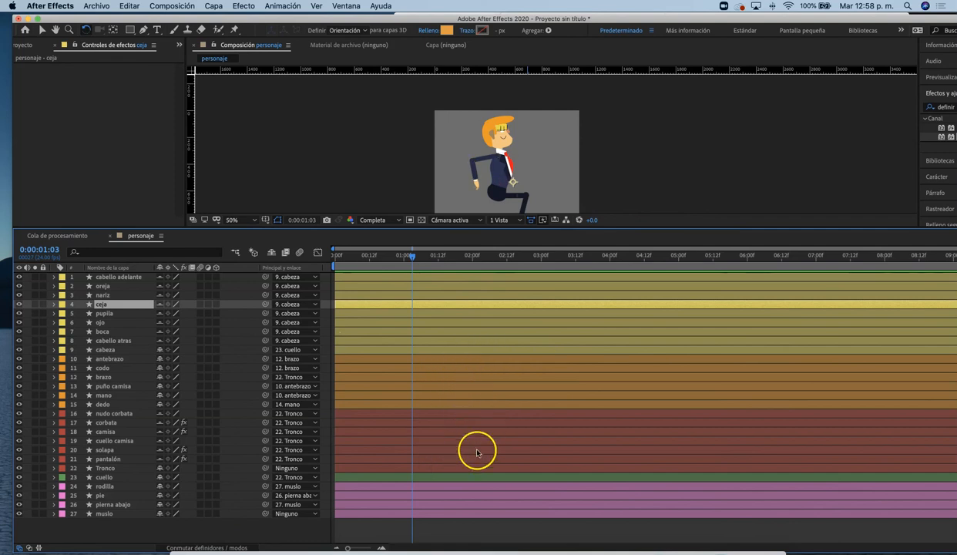
pyautogui.click(444, 476)
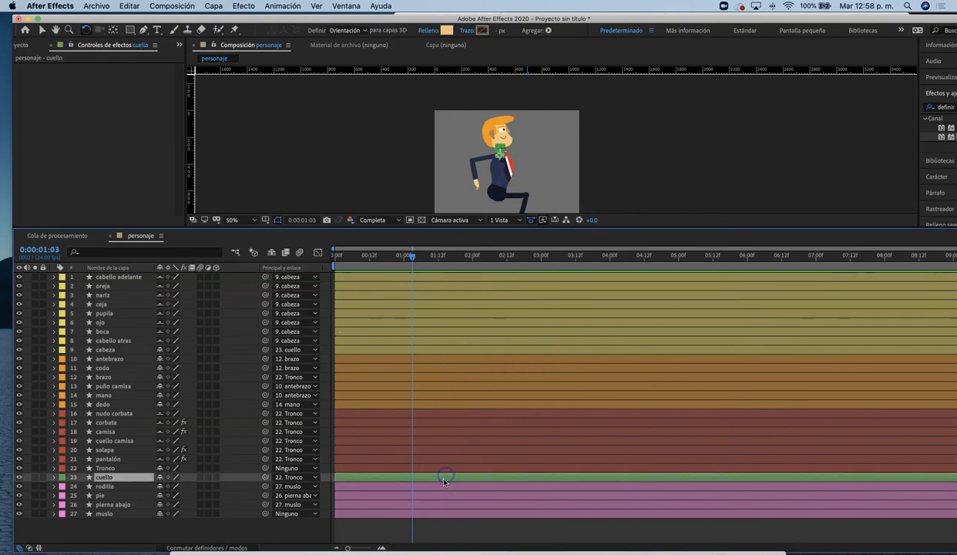
pyautogui.click(455, 494)
pyautogui.click(454, 504)
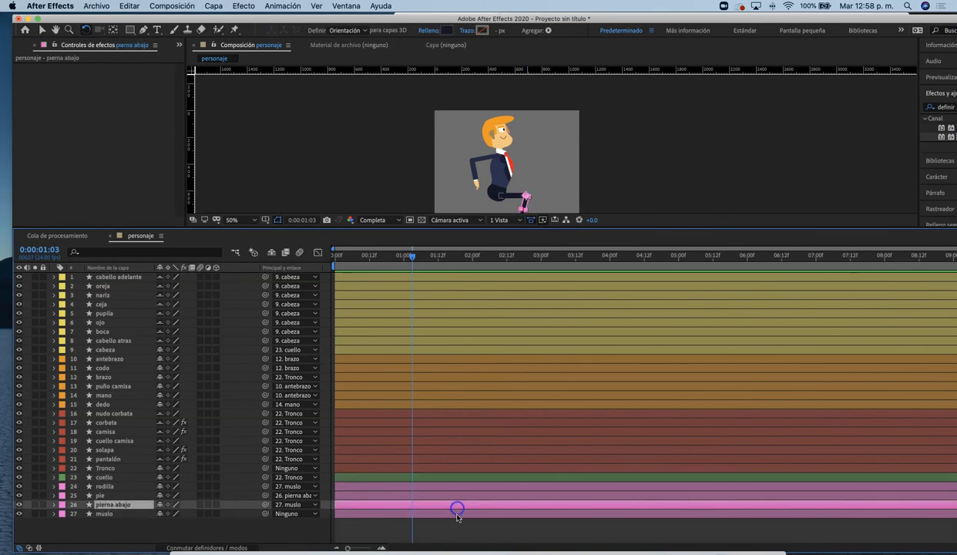
pyautogui.click(456, 514)
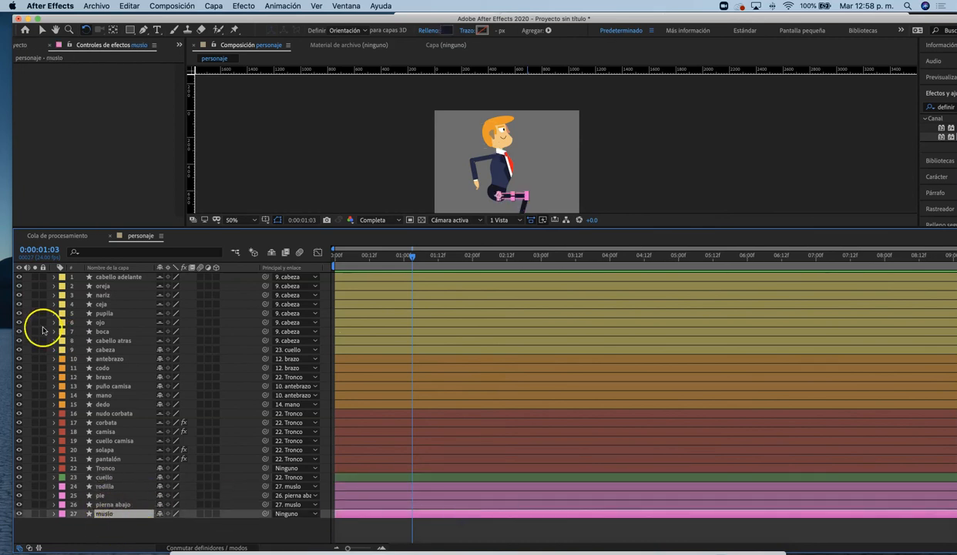
pyautogui.moveTo(384, 224); pyautogui.dragTo(387, 275)
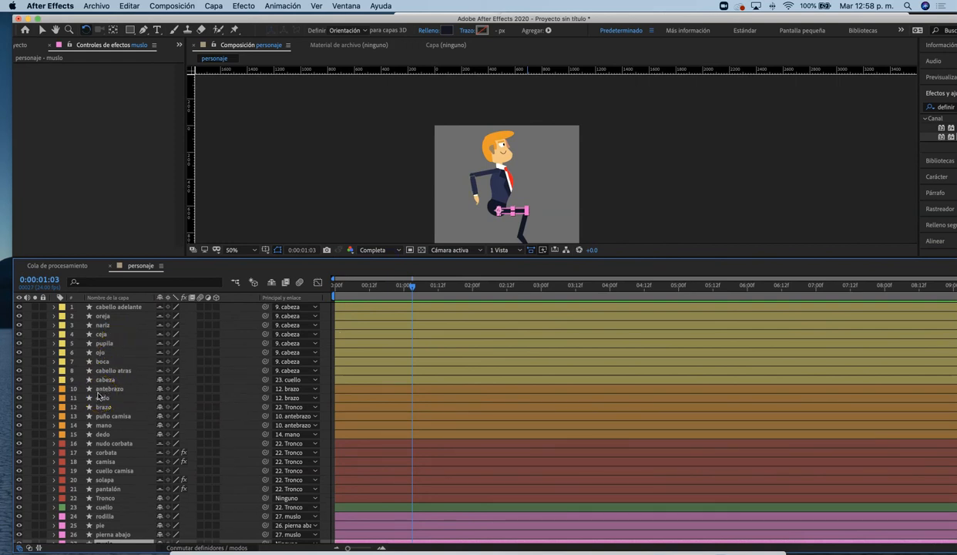
# - Rename the rodilla layer as rodilla D and the pie layer as pie D
pyautogui.scroll(-1, 97, 426)
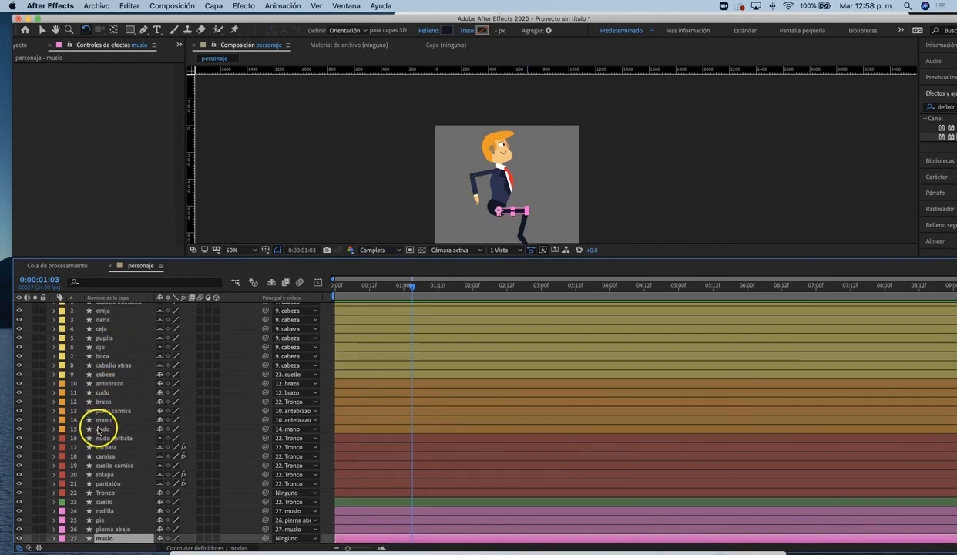
pyautogui.click(104, 511)
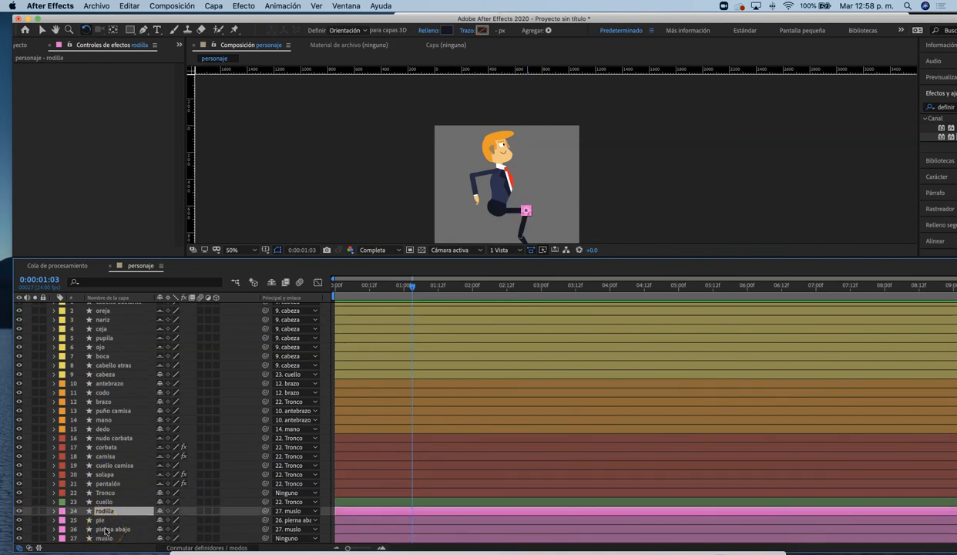
pyautogui.press('Return')
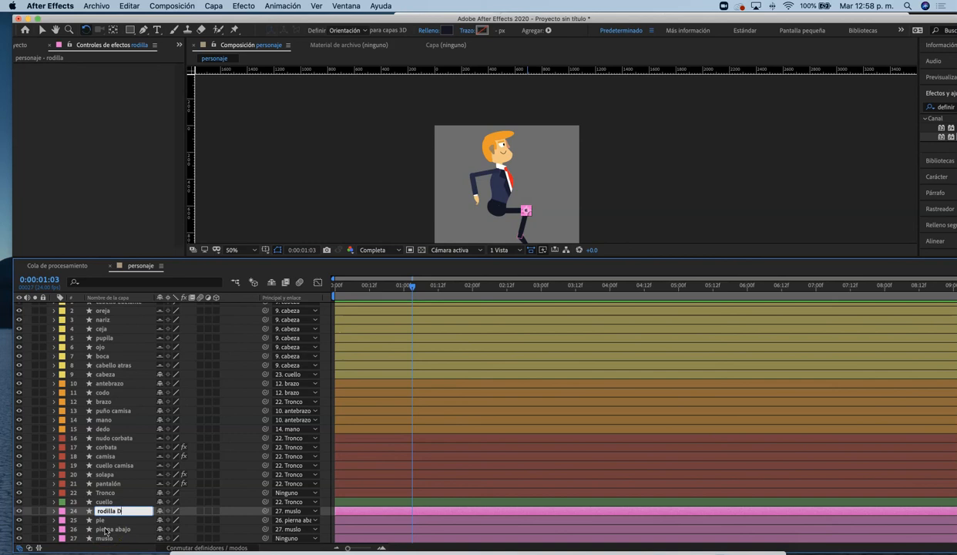
pyautogui.write('D')
pyautogui.click(110, 520)
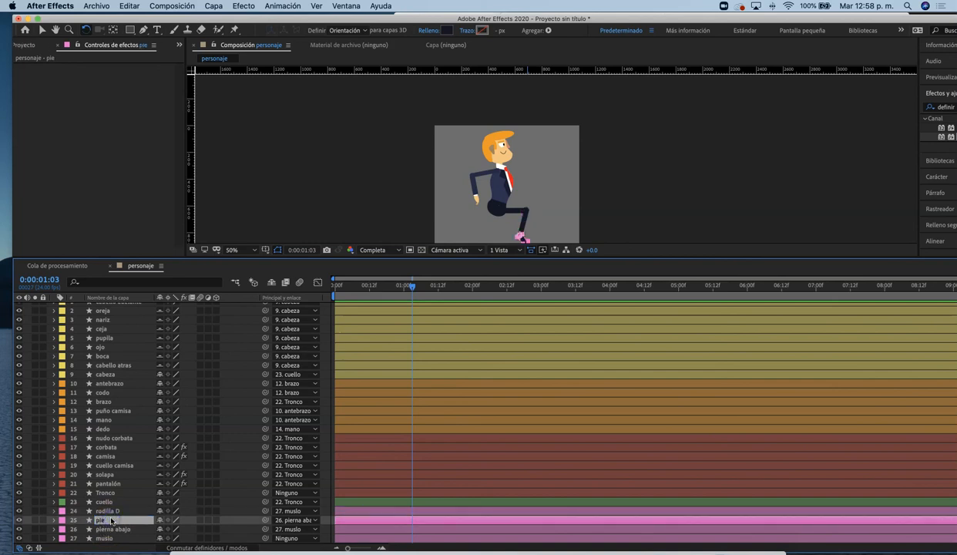
pyautogui.press('Return')
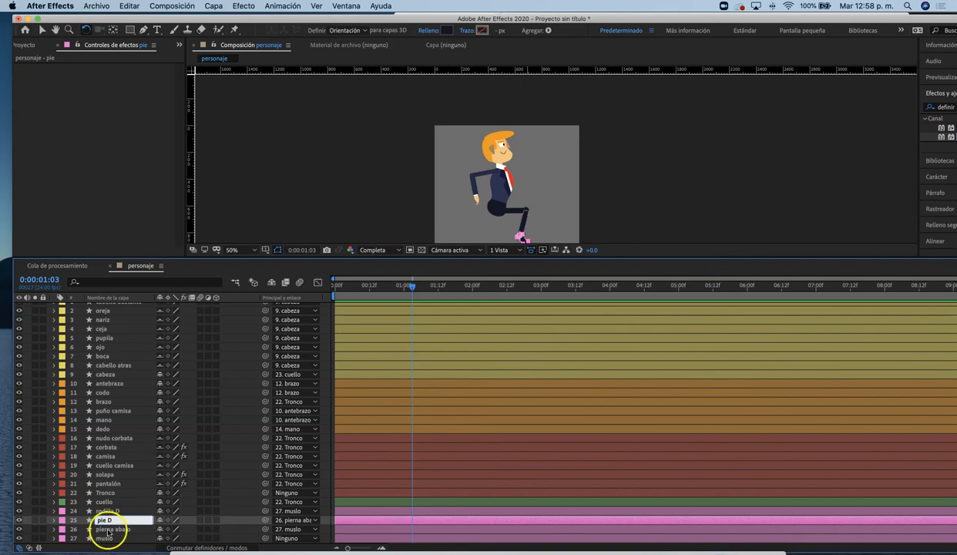
pyautogui.write('D')
# - Rename the pierna abajo layer as pierna abajo D and the muslo layer as muslo D
pyautogui.click(115, 529)
pyautogui.press('Return')
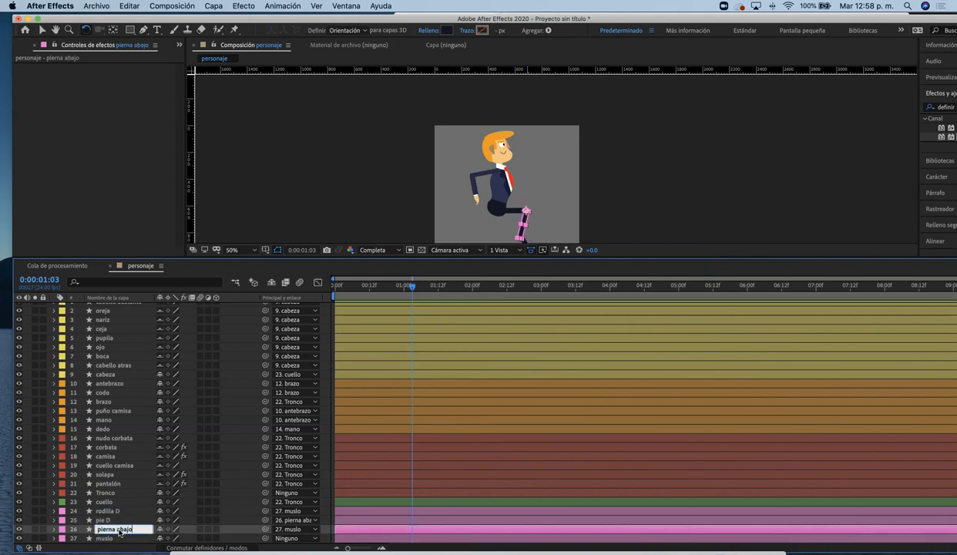
pyautogui.write('D')
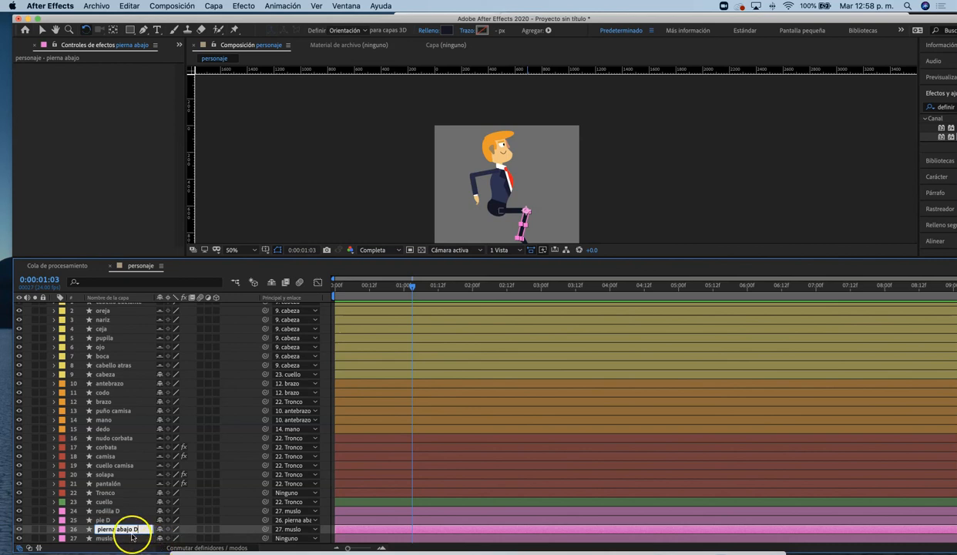
pyautogui.click(126, 538)
pyautogui.press('Return')
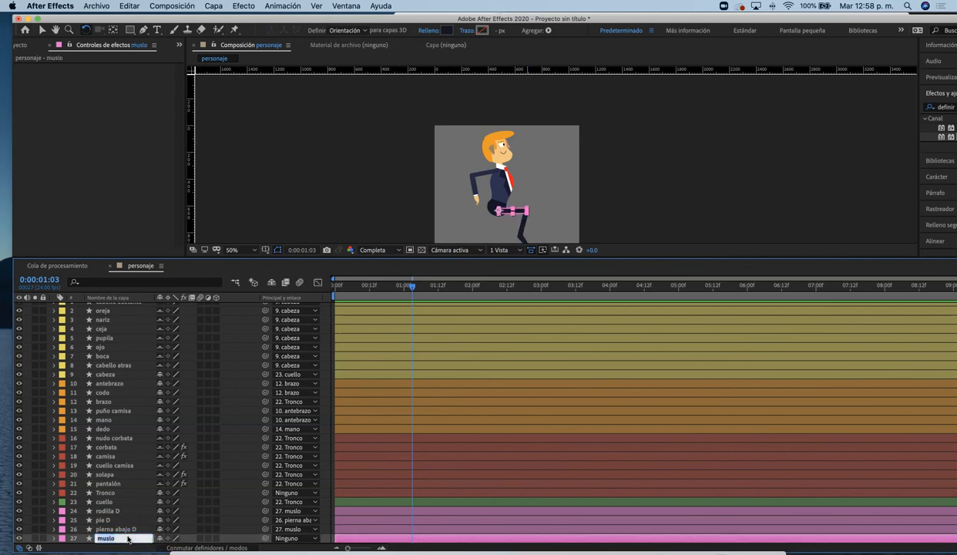
pyautogui.press('Return')
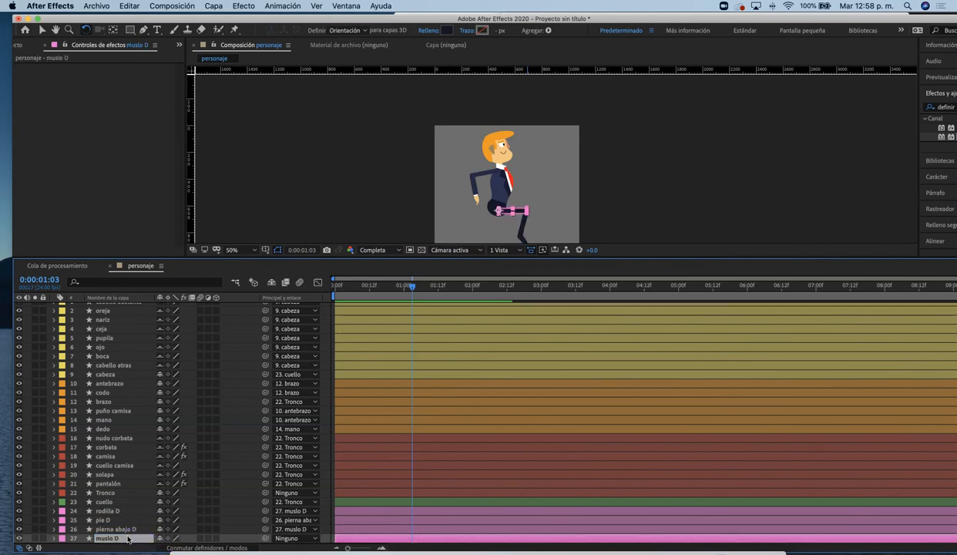
# - Move the four D leg layers between dedo and nudo corbata in the layer order and duplicate them
pyautogui.click(570, 220)
pyautogui.moveTo(517, 215)
pyautogui.mouseDown()
pyautogui.moveTo(498, 214)
pyautogui.moveTo(523, 214)
pyautogui.moveTo(512, 209)
pyautogui.moveTo(509, 228)
pyautogui.mouseUp()
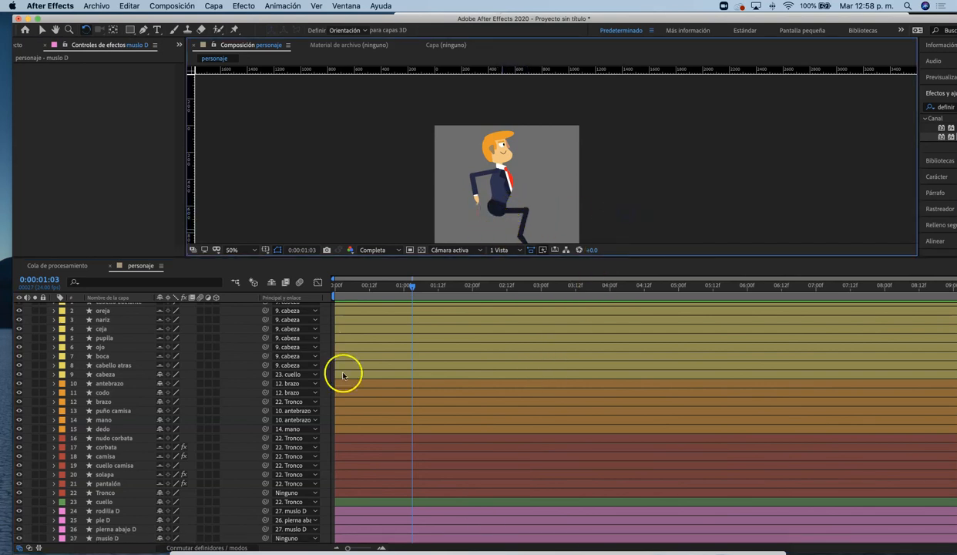
pyautogui.click(112, 512)
pyautogui.press('v')
pyautogui.keyDown('shift'); pyautogui.click(117, 538); pyautogui.keyUp('shift')
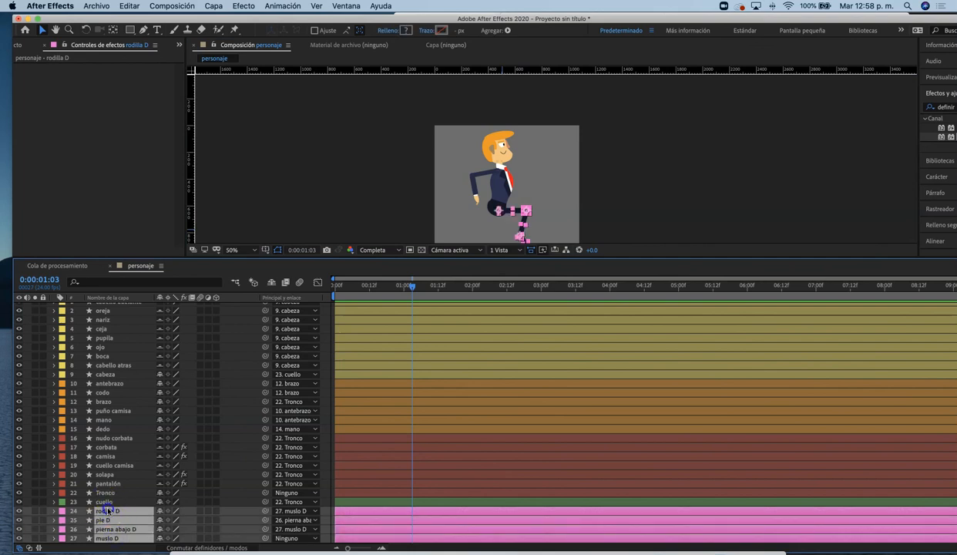
pyautogui.moveTo(106, 503); pyautogui.dragTo(122, 439)
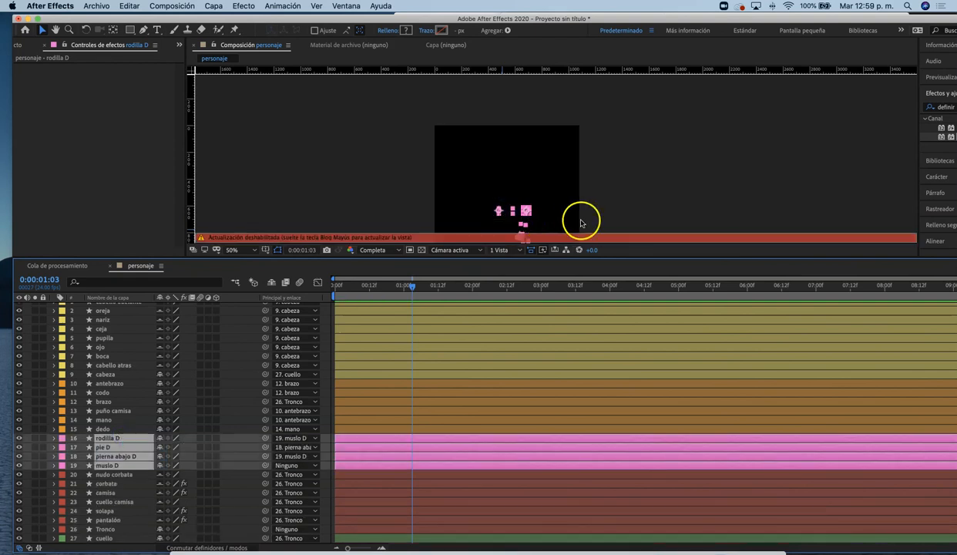
pyautogui.scroll(-2, 531, 197)
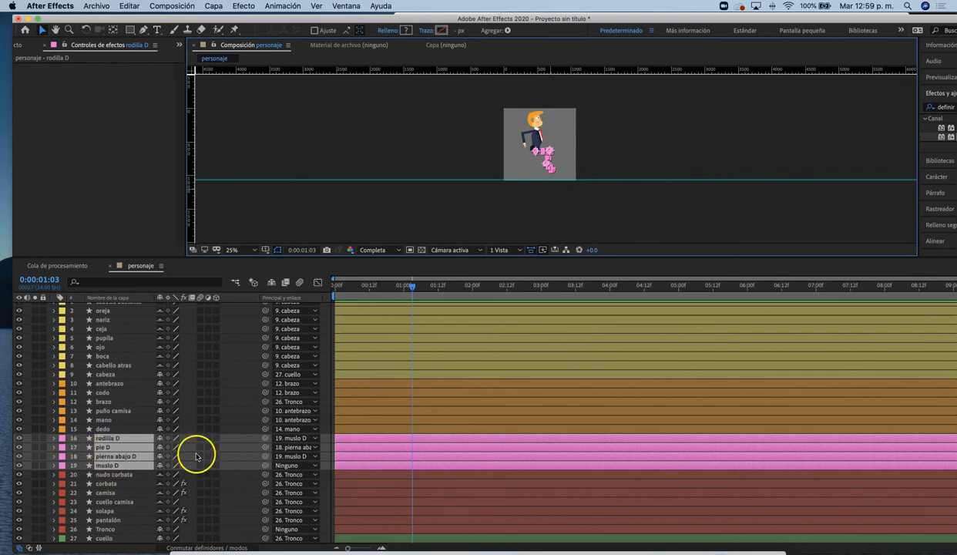
pyautogui.press('super+d')
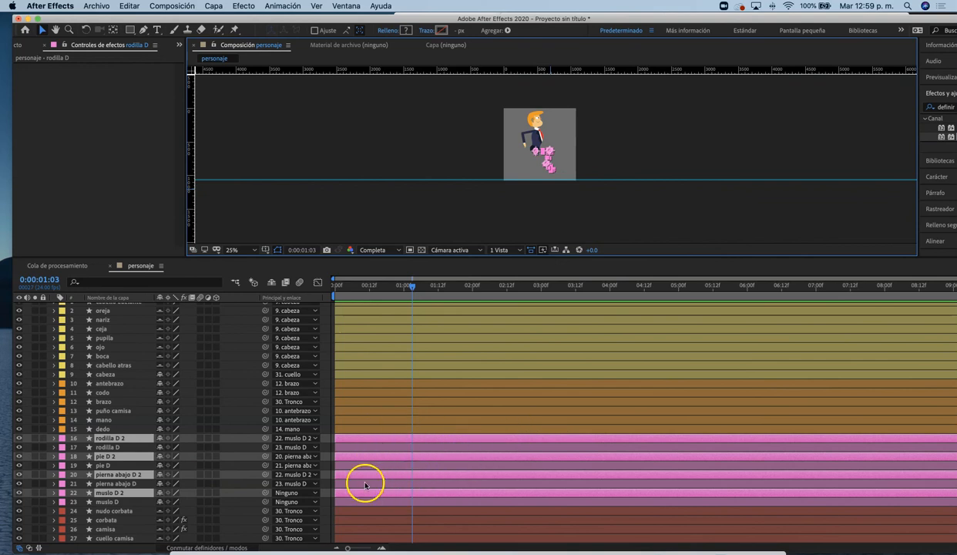
# - Move the four duplicated leg layers below the cuello layer at the end of the layer order
pyautogui.scroll(-2, 362, 484)
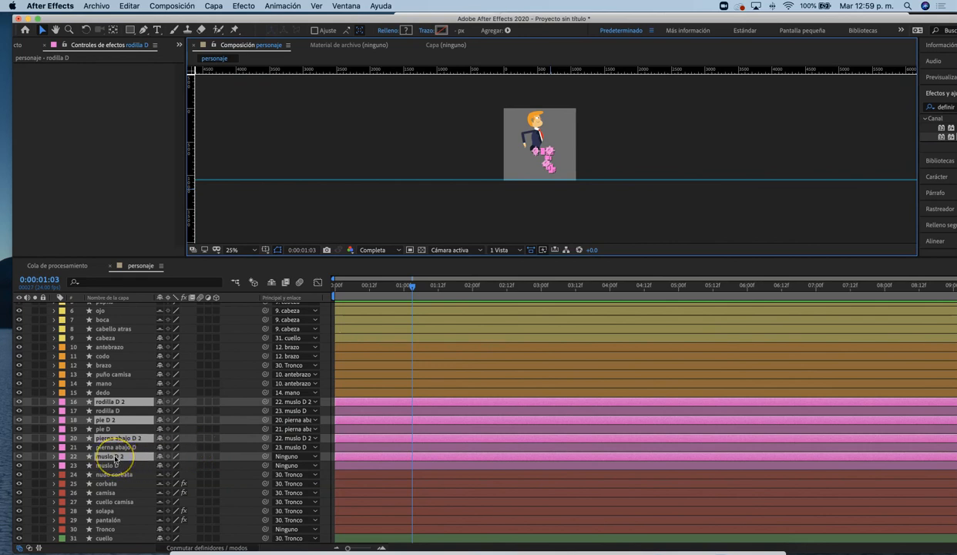
pyautogui.moveTo(115, 457); pyautogui.dragTo(113, 538)
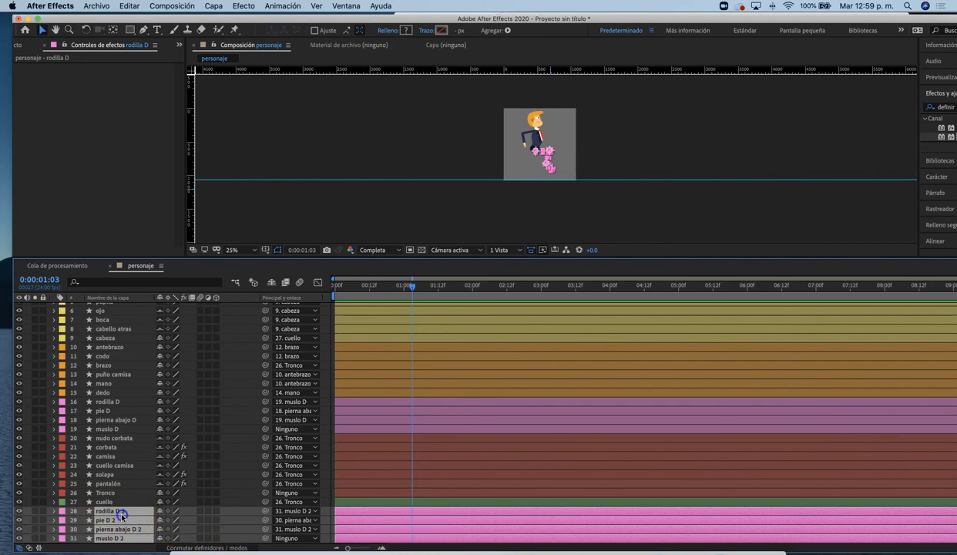
pyautogui.click(105, 473)
# - Rename the rodilla D 2 layer as rodilla I and the pie D 2 layer as pie I
pyautogui.click(127, 511)
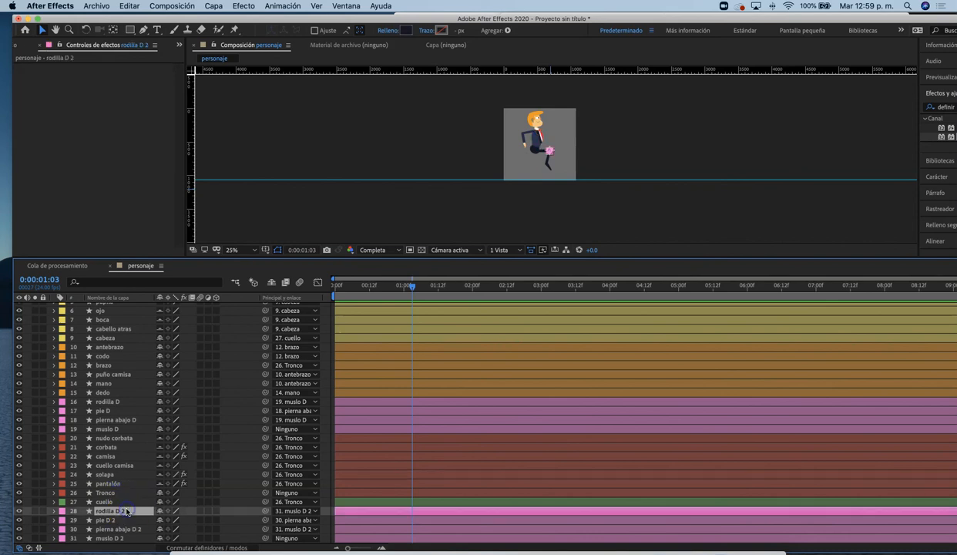
pyautogui.press('Return')
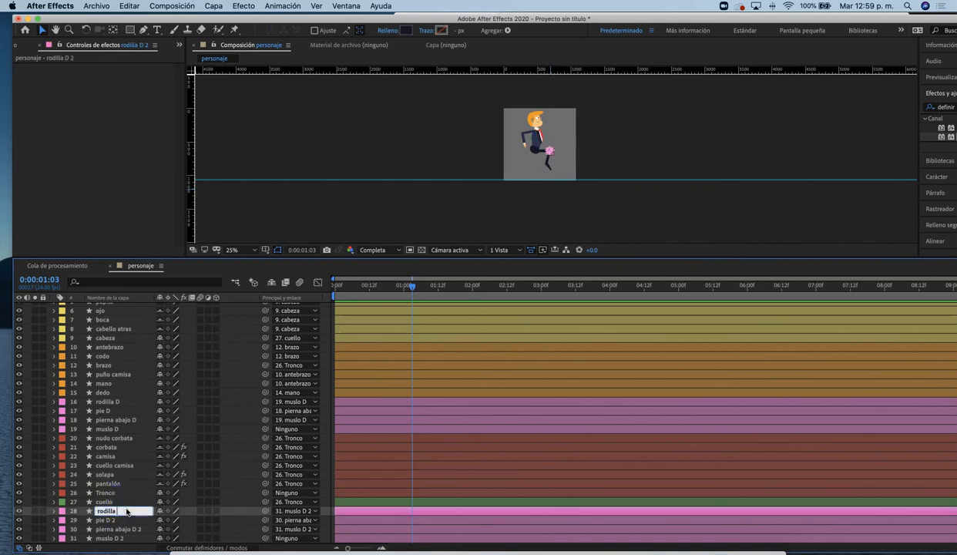
pyautogui.click(115, 522)
pyautogui.press('Return')
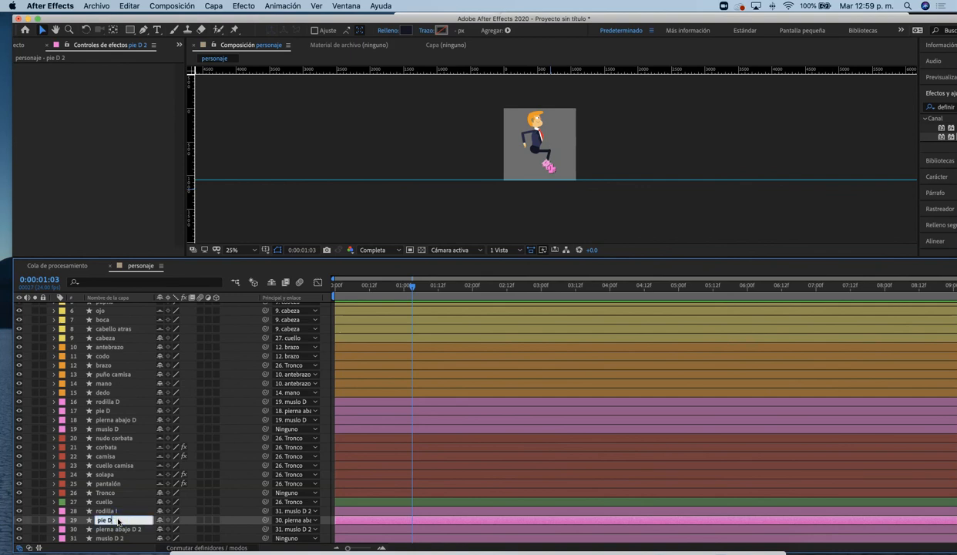
pyautogui.write('pie I')
# - Rename the pierna abajo D 2 layer as pierna abajo I and the muslo D 2 layer as muslo I
pyautogui.click(115, 529)
pyautogui.press('Return')
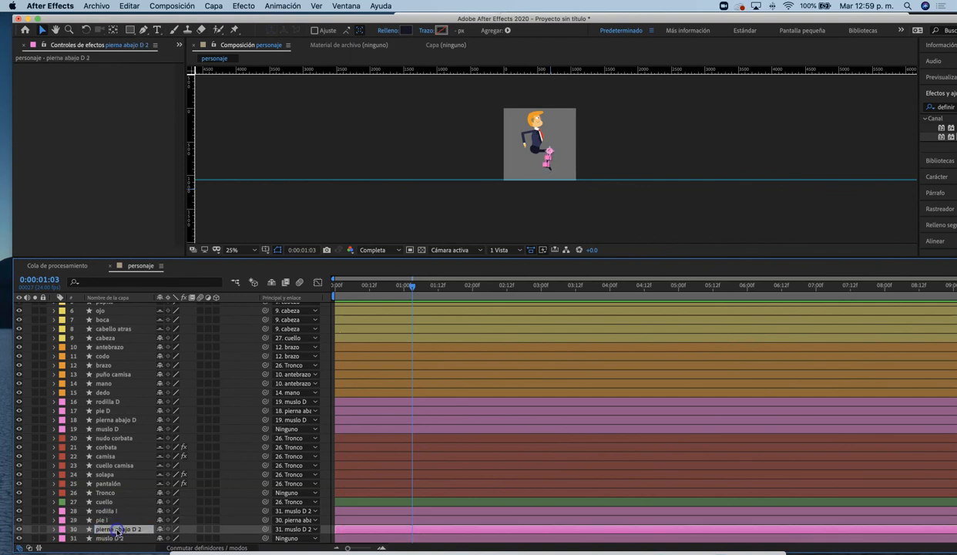
pyautogui.press('Return')
pyautogui.write('p')
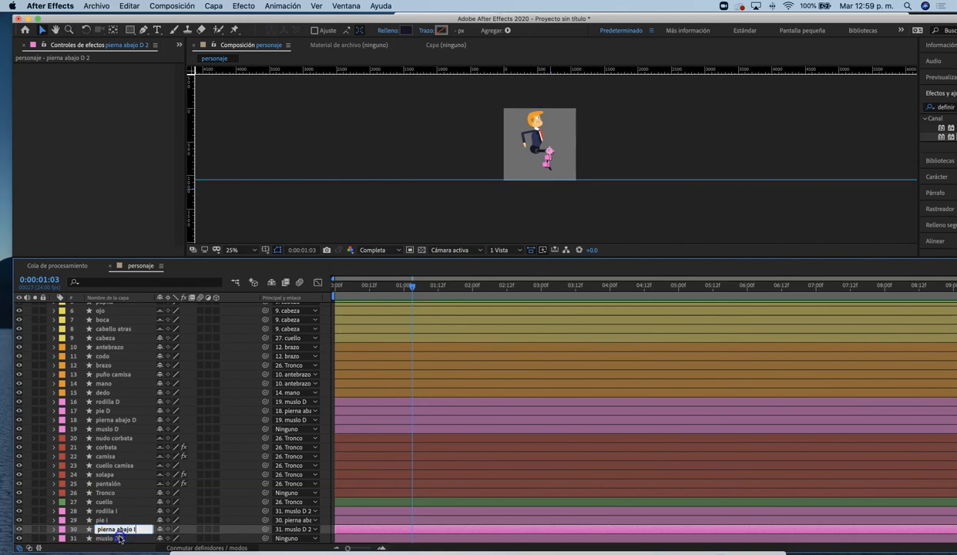
pyautogui.press('Return')
pyautogui.click(120, 538)
pyautogui.press('Return')
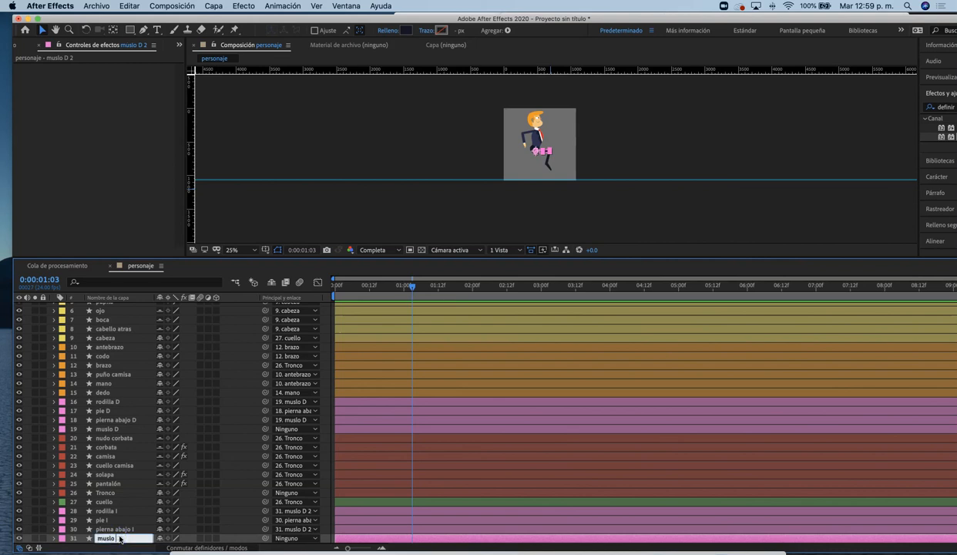
pyautogui.write('muslo I')
pyautogui.click(122, 521)
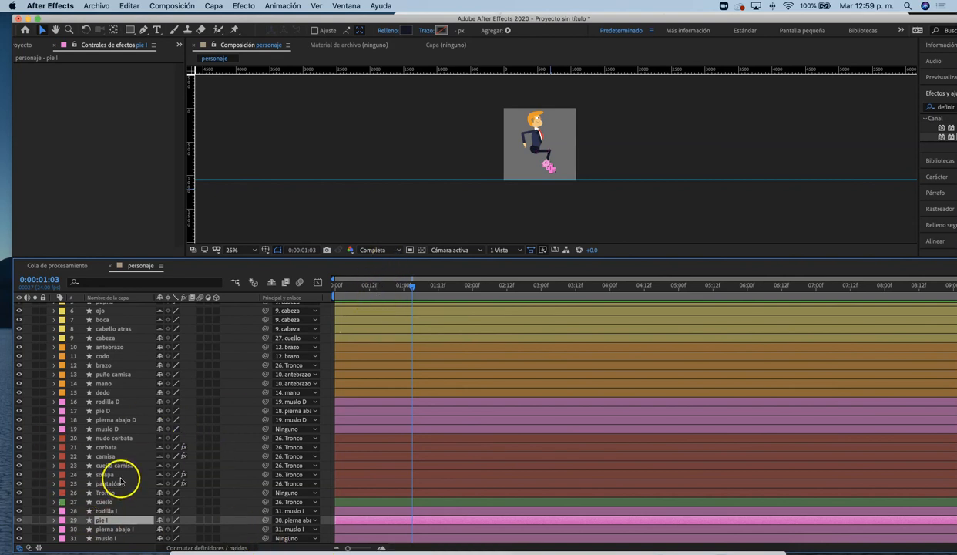
# - Parent the muslo I and muslo D layers to Tronco
pyautogui.click(117, 538)
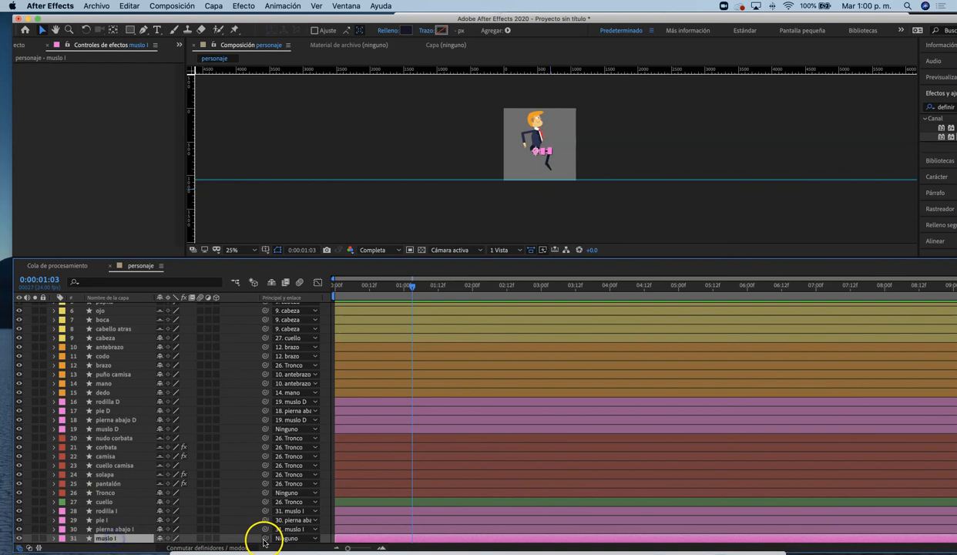
pyautogui.moveTo(266, 538); pyautogui.dragTo(105, 492)
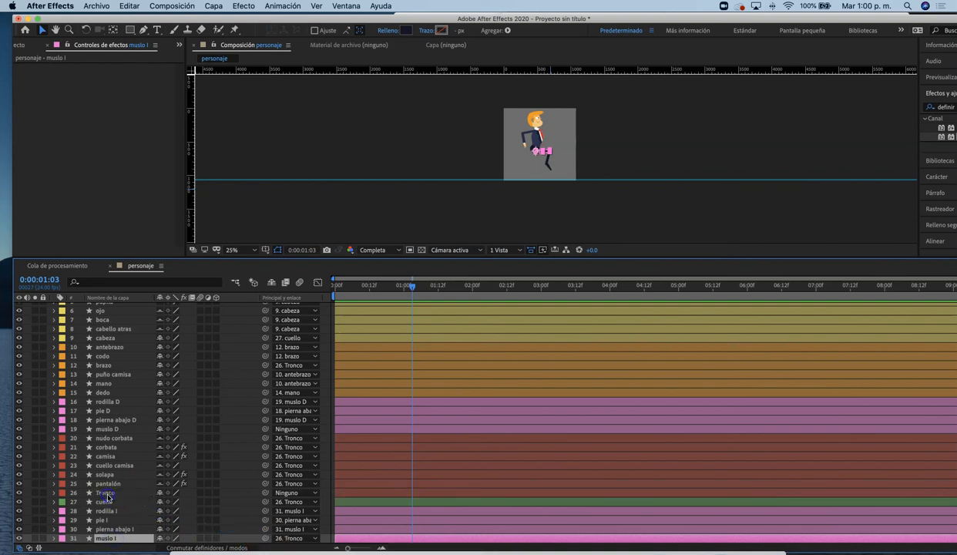
pyautogui.click(105, 429)
pyautogui.moveTo(266, 428); pyautogui.dragTo(111, 497)
# - Rotate the leg parts into a wide running stride, with the D leg bent backward and the I leg reaching forward
pyautogui.scroll(2, 554, 158)
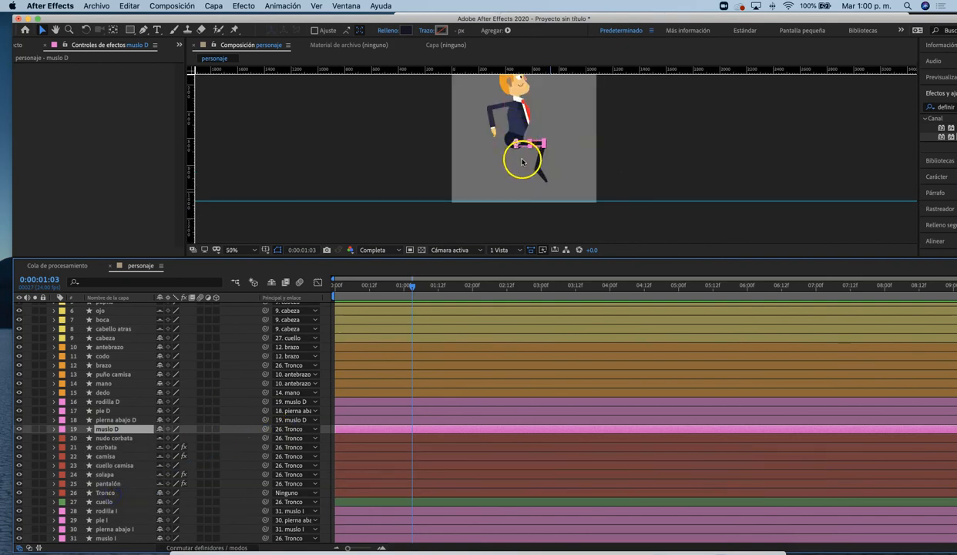
pyautogui.press('w')
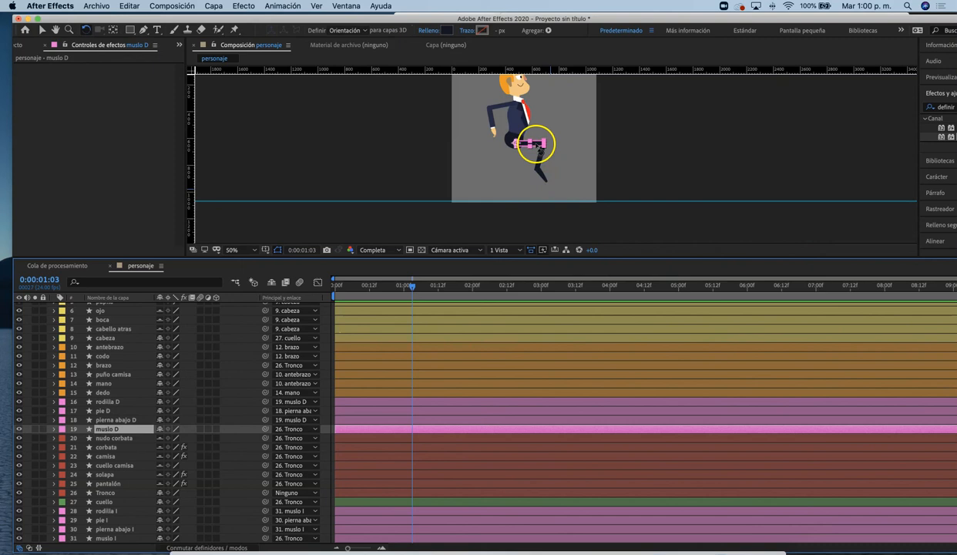
pyautogui.moveTo(533, 147); pyautogui.dragTo(510, 166)
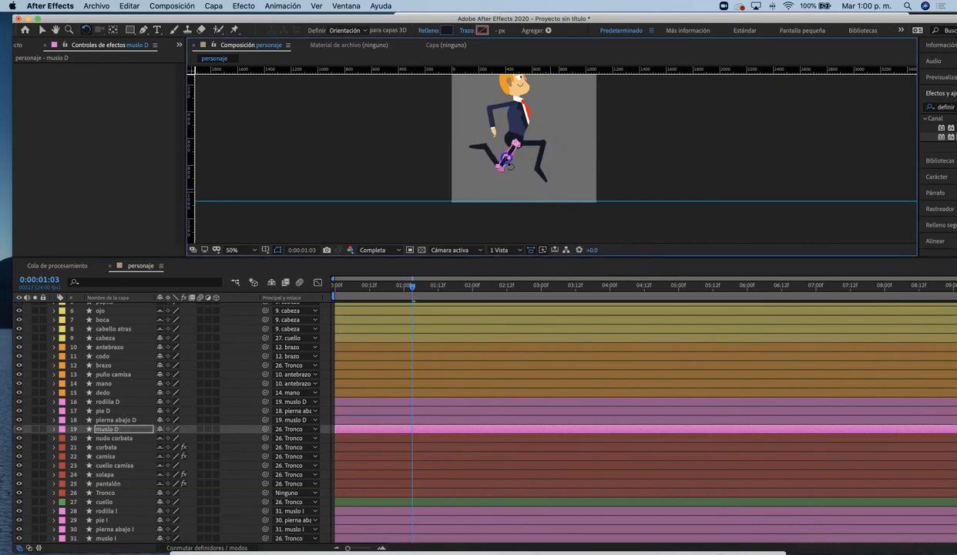
pyautogui.click(490, 164)
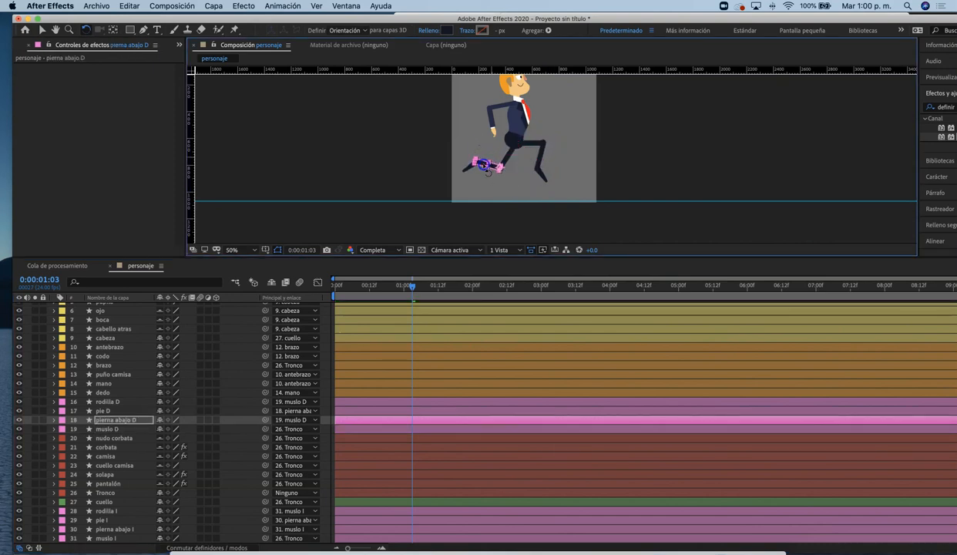
pyautogui.moveTo(508, 156); pyautogui.dragTo(576, 168)
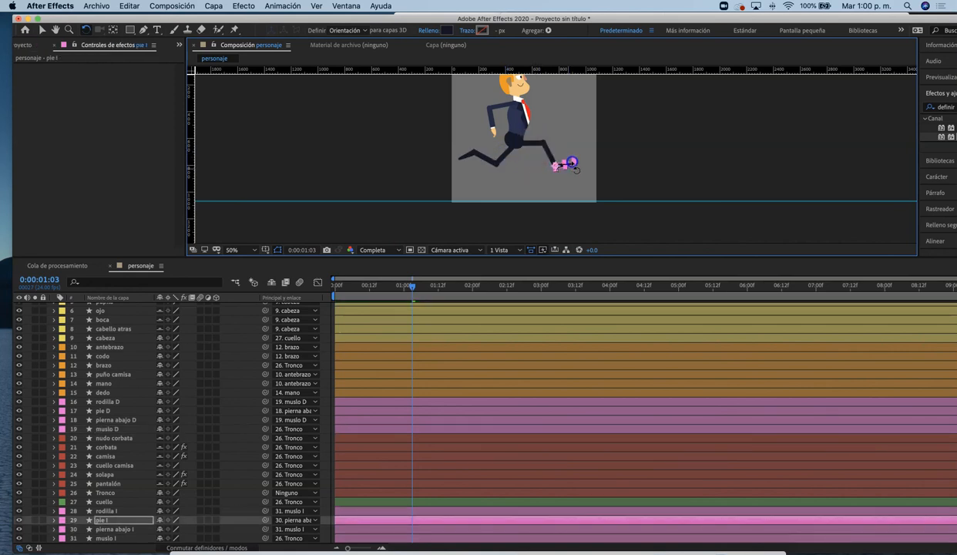
pyautogui.click(622, 168)
pyautogui.moveTo(602, 134); pyautogui.dragTo(590, 173)
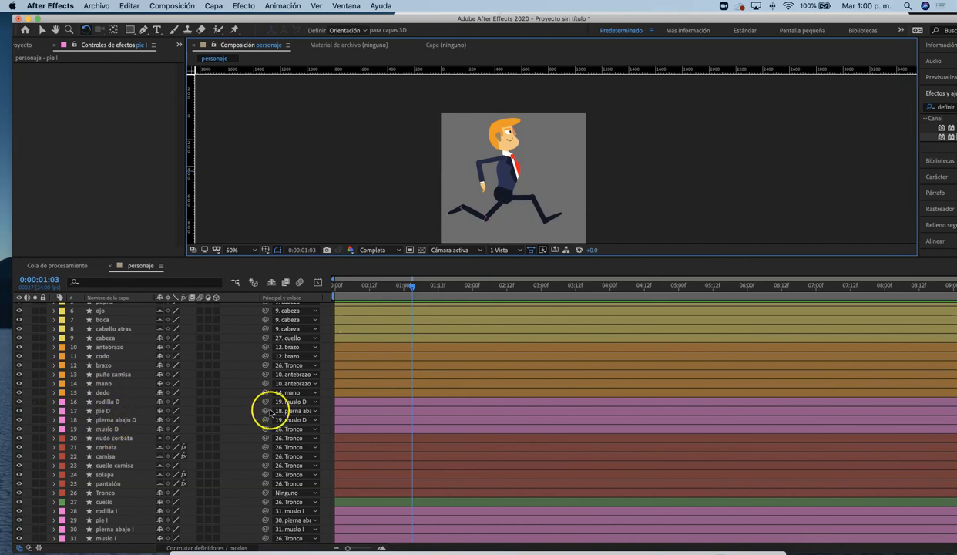
# - Duplicate the six arm layers from antebrazo to dedo and move the copies between Tronco and cuello in the layer order
pyautogui.scroll(3, 367, 411)
pyautogui.scroll(-1, 367, 413)
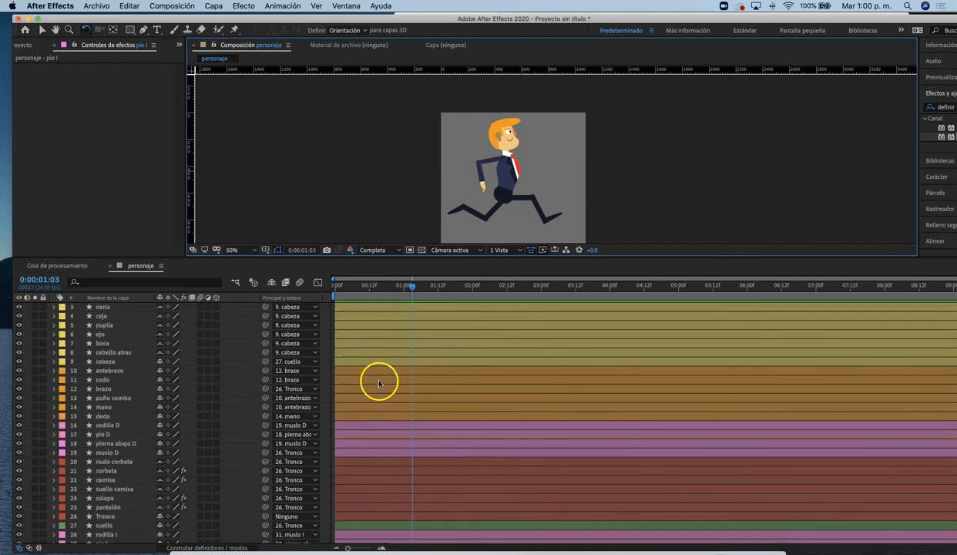
pyautogui.click(376, 371)
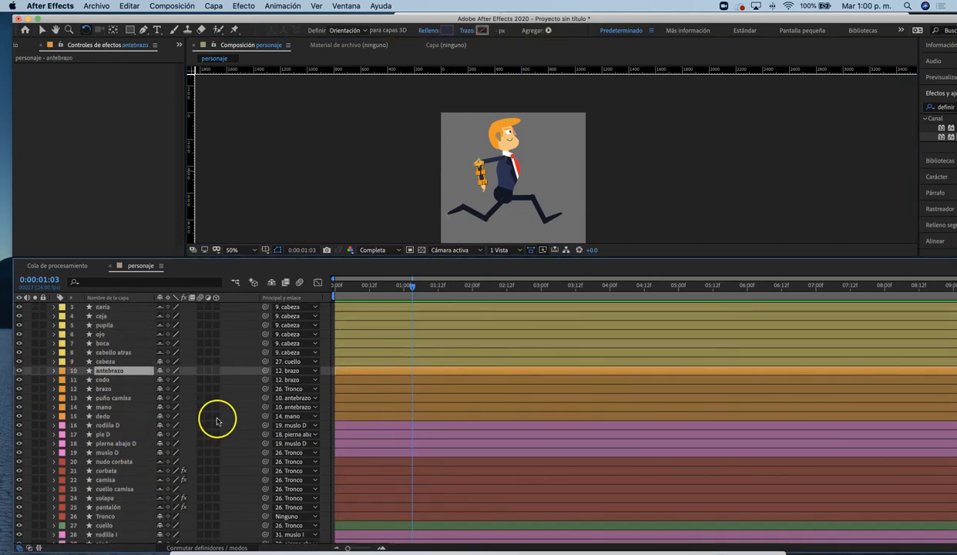
pyautogui.keyDown('shift'); pyautogui.click(350, 416); pyautogui.keyUp('shift')
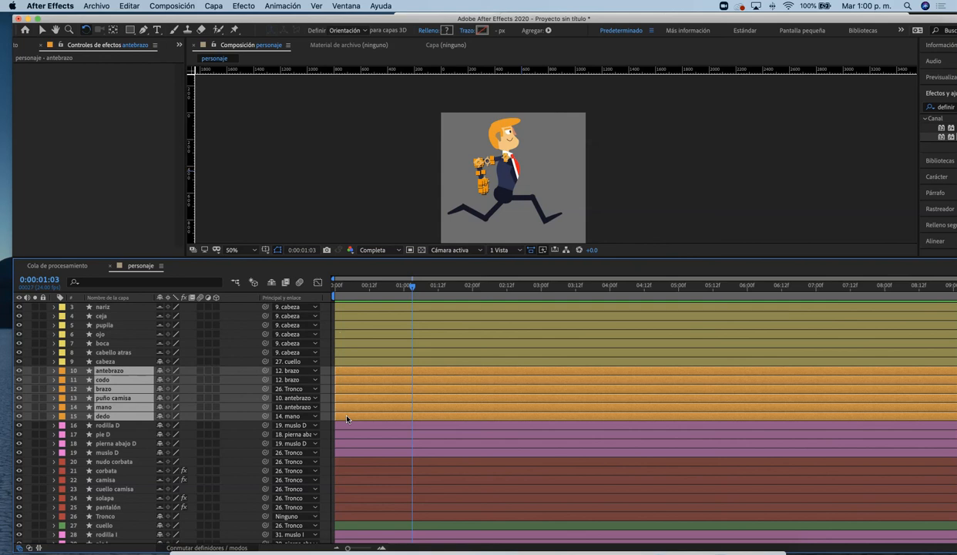
pyautogui.press('super+d')
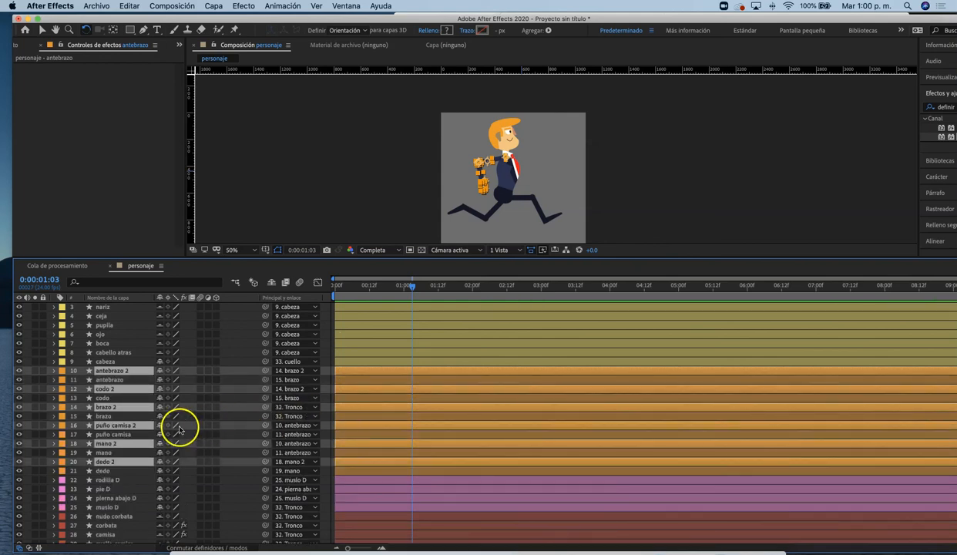
pyautogui.scroll(-3, 179, 429)
pyautogui.moveTo(109, 407); pyautogui.dragTo(110, 520)
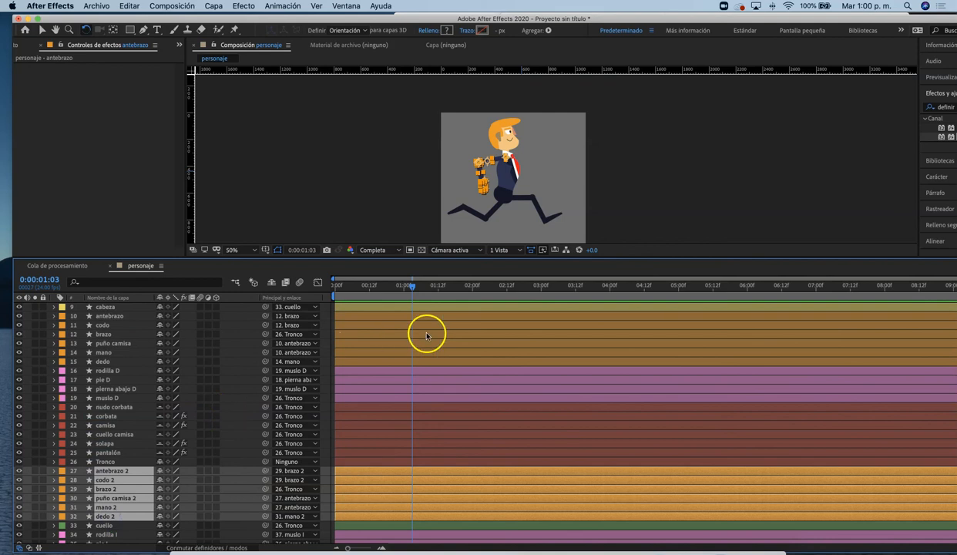
# - Rename the duplicated forearm, elbow and upper arm layers as antebrazo I, codo I and brazo I
pyautogui.click(133, 471)
pyautogui.click(124, 516)
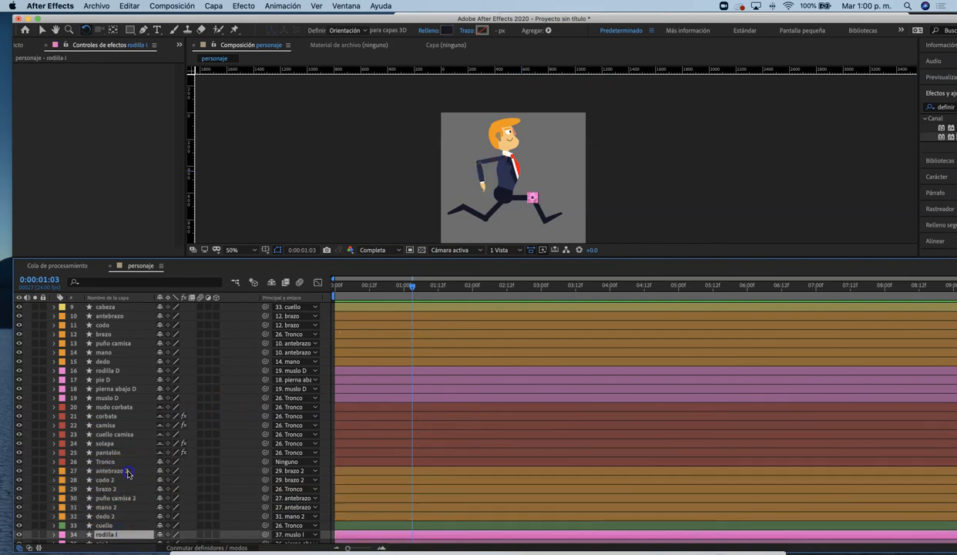
pyautogui.click(129, 470)
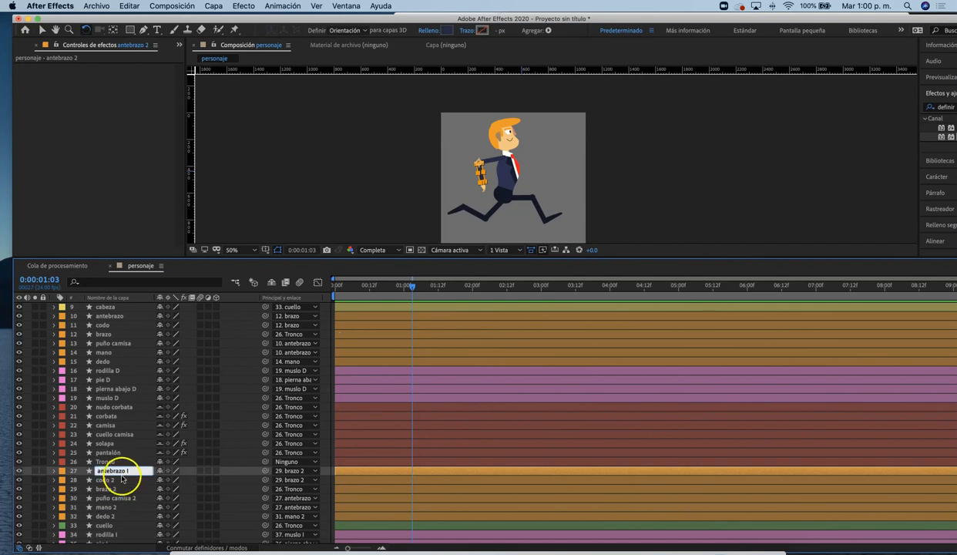
pyautogui.click(121, 480)
pyautogui.press('Return')
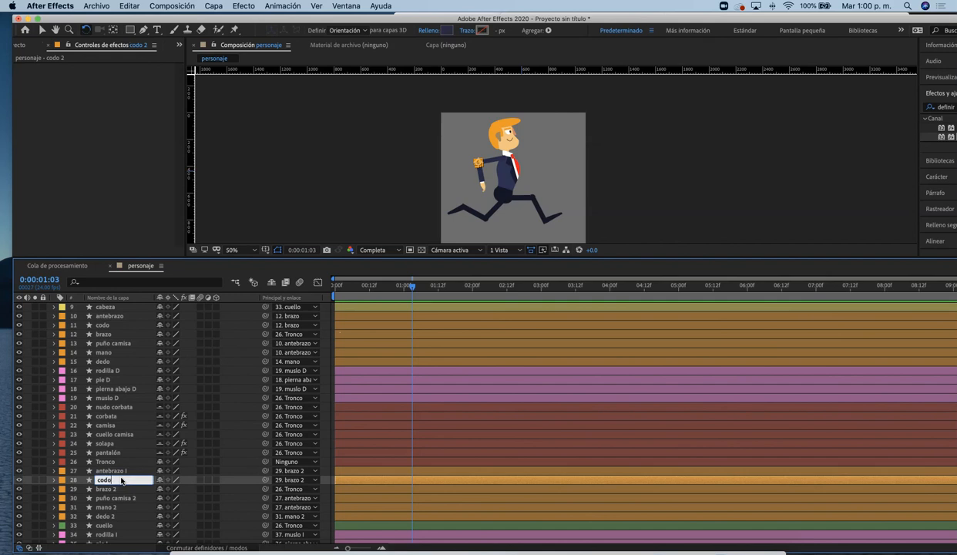
pyautogui.click(113, 489)
pyautogui.press('Return')
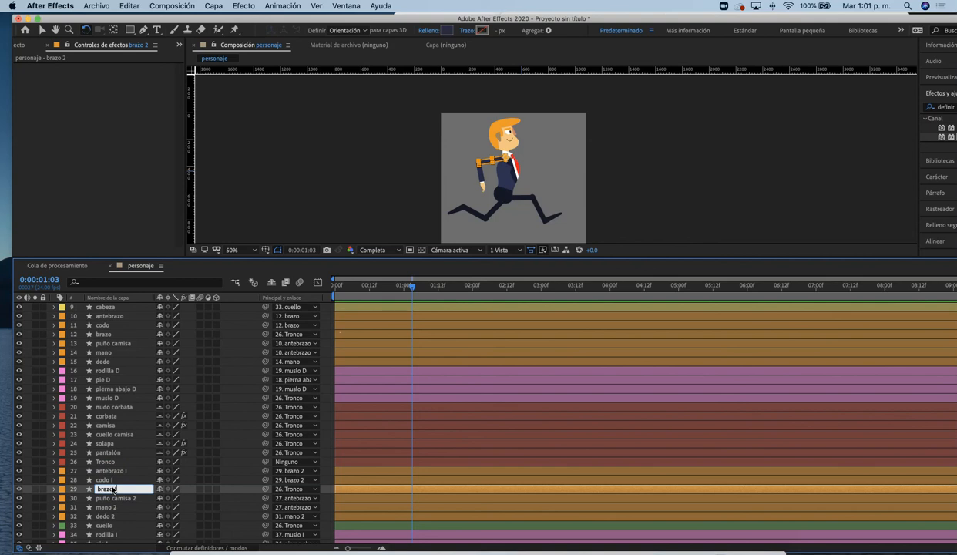
pyautogui.write('I')
# - Rename the duplicated cuff, hand and finger layers as puño camisa I, mano I and dedo I
pyautogui.click(114, 498)
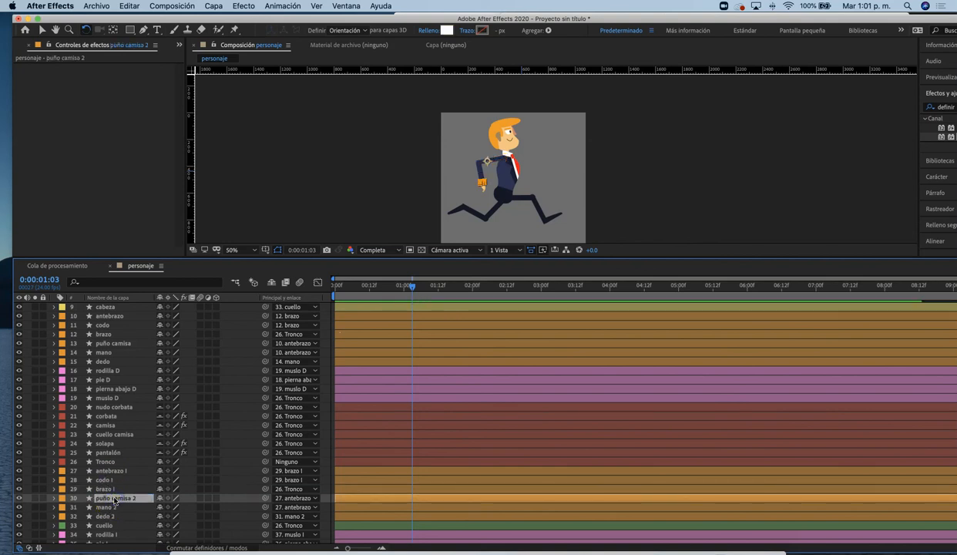
pyautogui.press('Return')
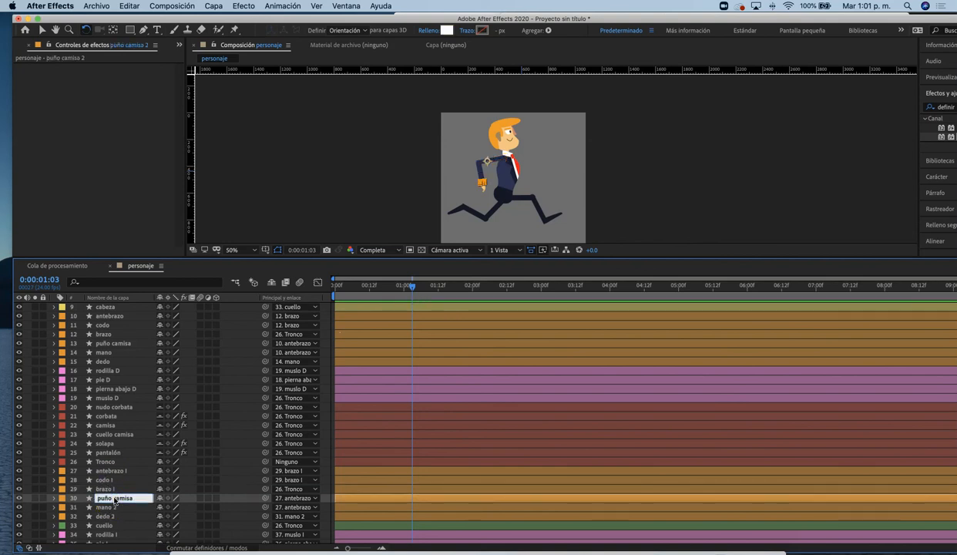
pyautogui.click(112, 507)
pyautogui.press('Return')
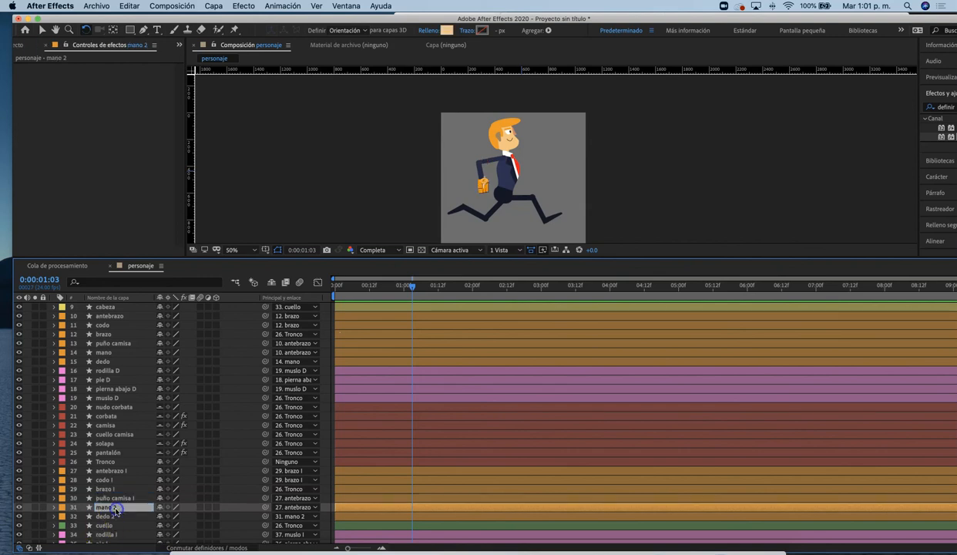
pyautogui.press('Return')
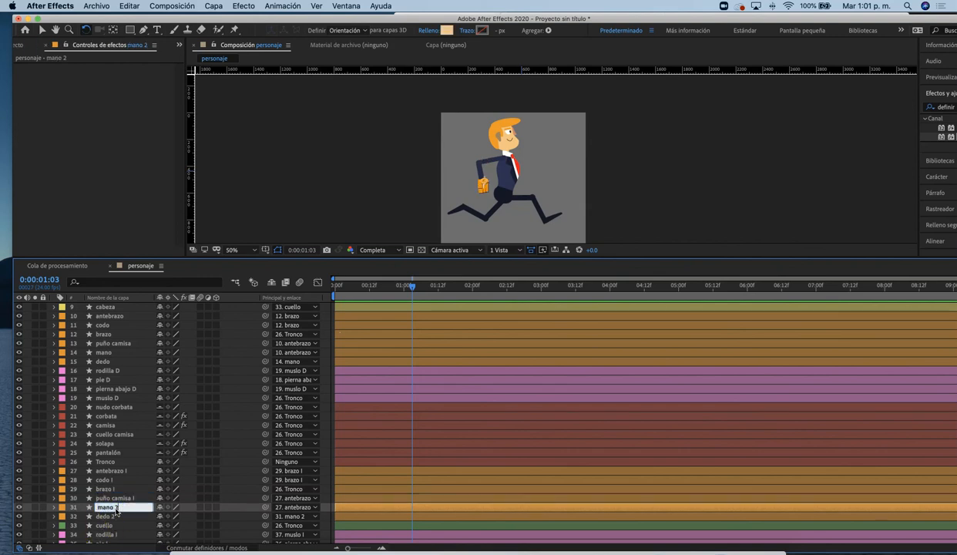
pyautogui.write('I')
pyautogui.click(116, 516)
pyautogui.press('Return')
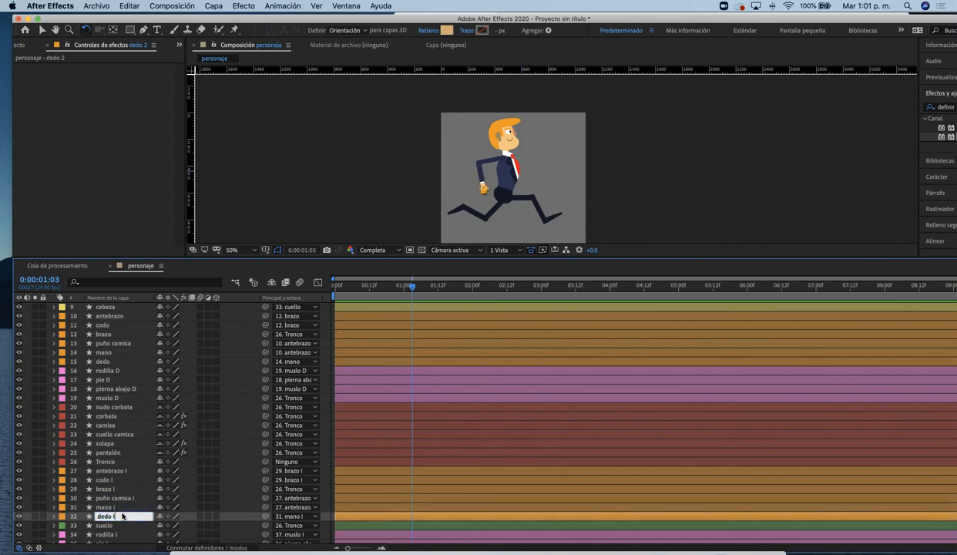
pyautogui.write('I')
pyautogui.click(154, 481)
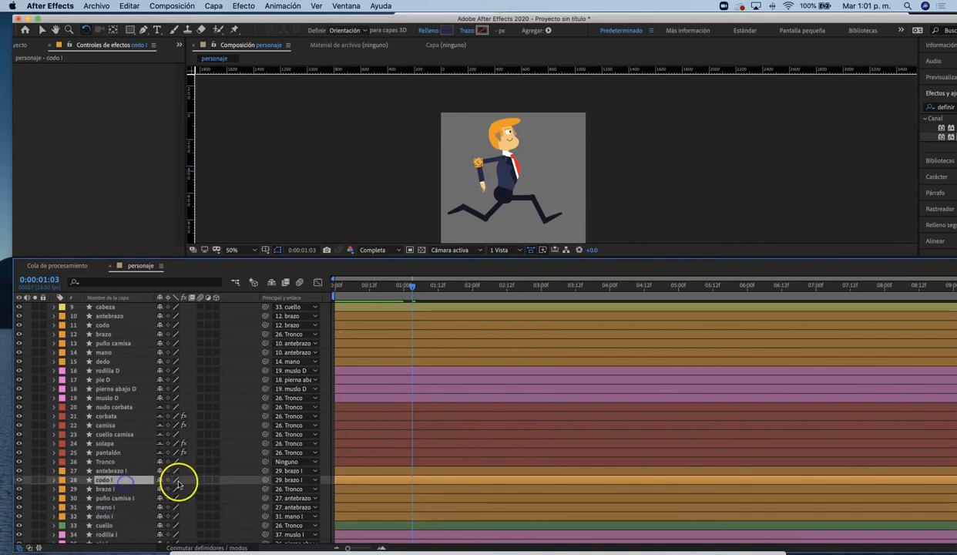
# - Rotate the brazo I layer about the shoulder until the upper arm extends horizontally in front of the torso
pyautogui.click(126, 472)
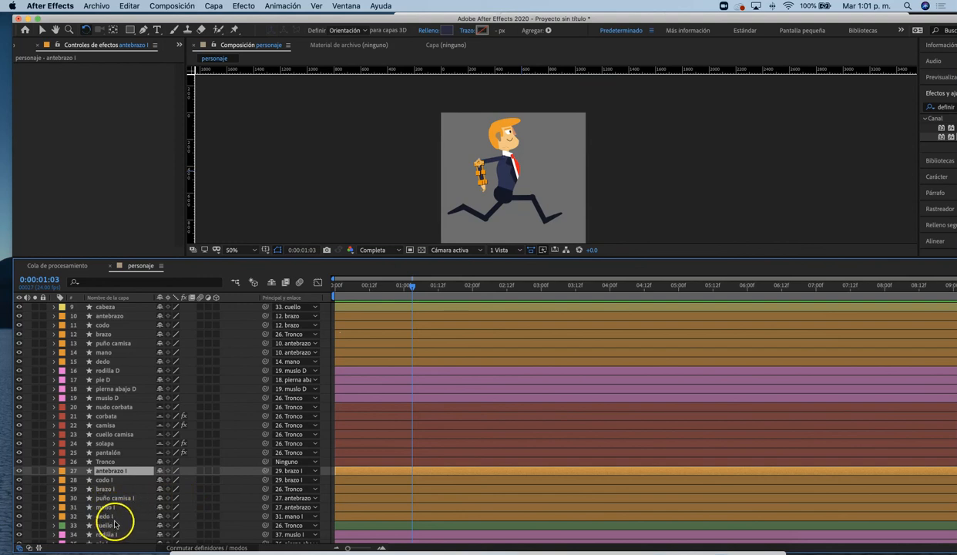
pyautogui.click(109, 488)
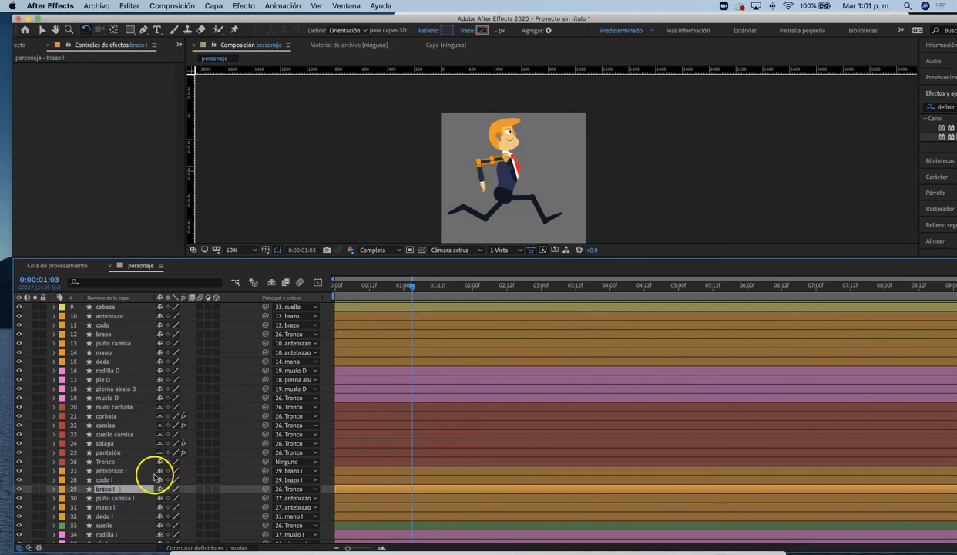
pyautogui.moveTo(498, 161); pyautogui.dragTo(528, 158)
pyautogui.press('capslock')
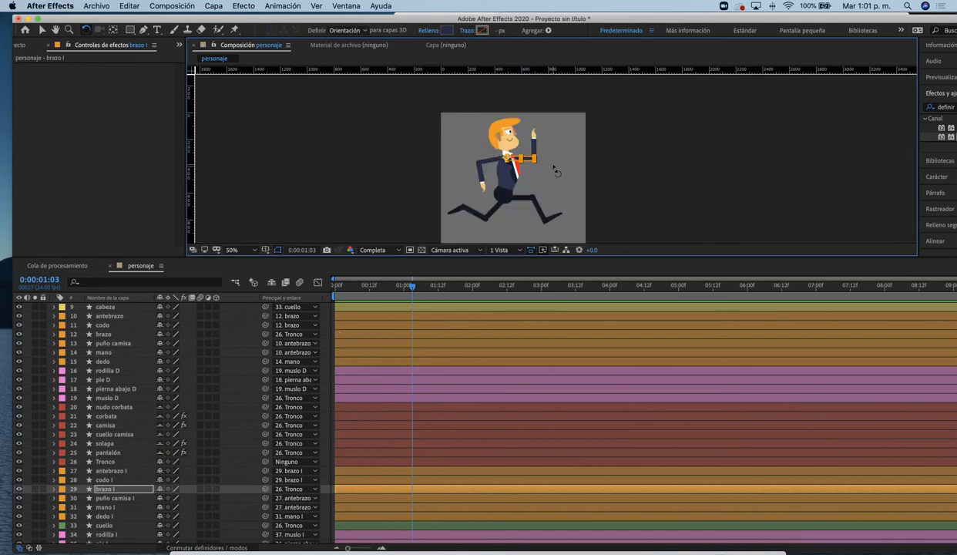
# - Rotate the antebrazo I forearm so the front arm points forward and slightly upward, with brazo I lowered a little
pyautogui.click(538, 152)
pyautogui.moveTo(537, 151); pyautogui.dragTo(542, 155)
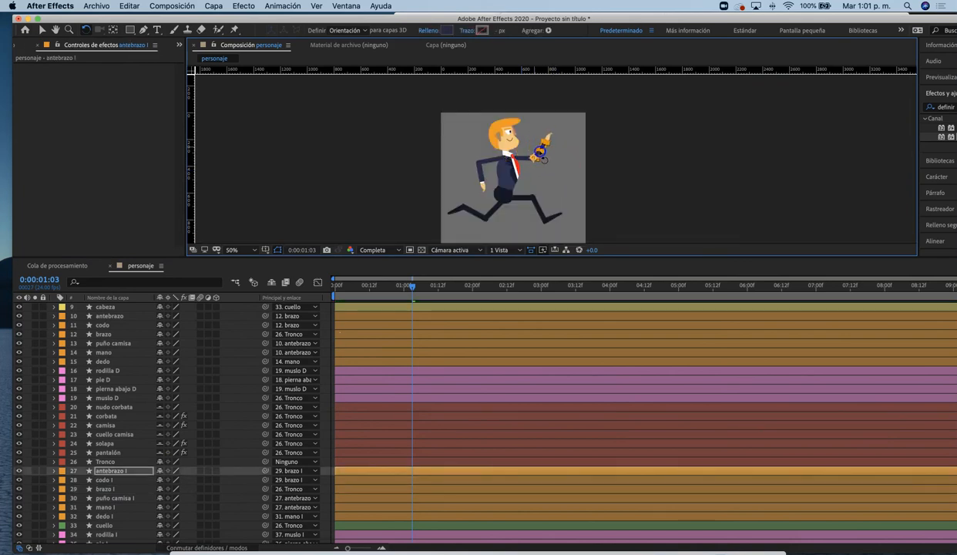
pyautogui.click(567, 157)
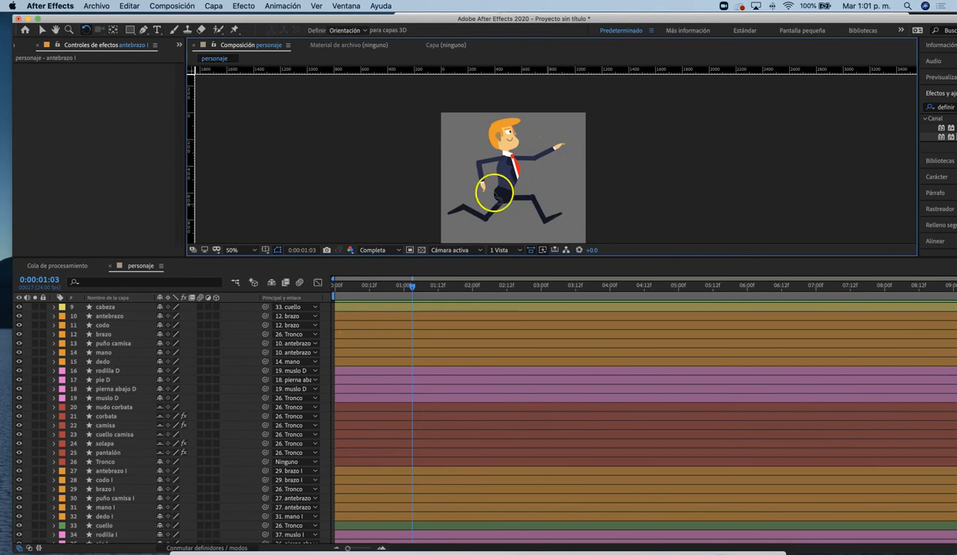
pyautogui.moveTo(530, 160); pyautogui.dragTo(546, 153)
pyautogui.click(549, 158)
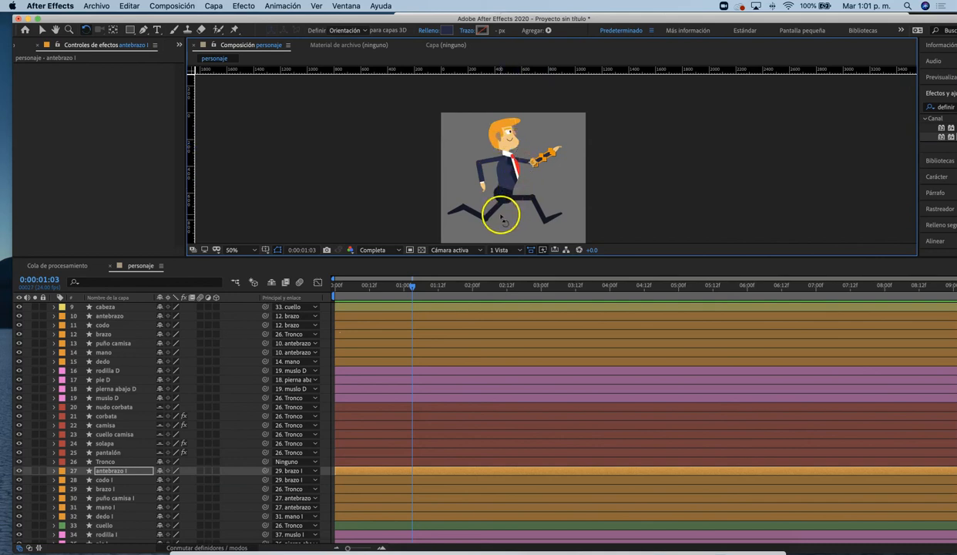
# - Swing the muslo D leg forward beneath the torso and extend the front leg's shin and foot forward
pyautogui.click(497, 216)
pyautogui.moveTo(497, 216); pyautogui.dragTo(548, 215)
pyautogui.click(526, 199)
pyautogui.click(567, 210)
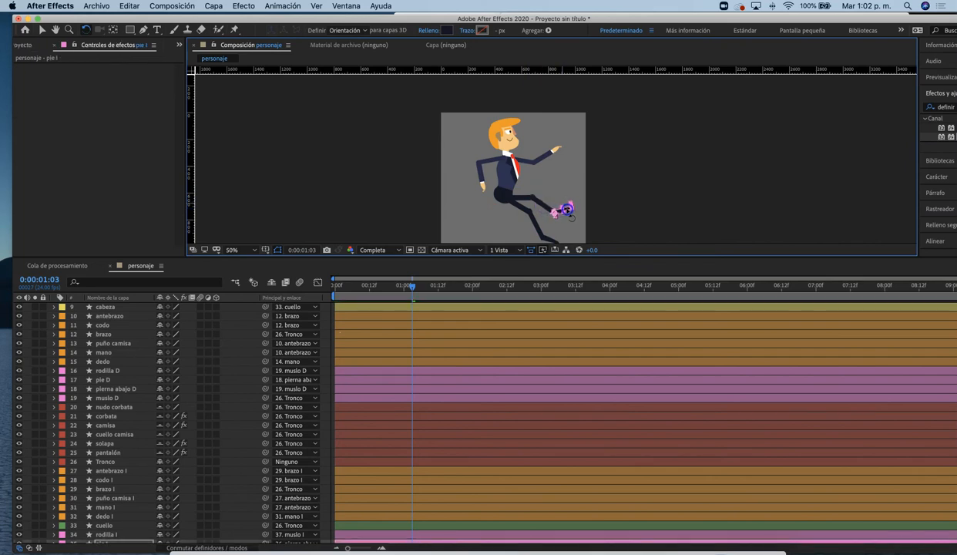
pyautogui.moveTo(517, 205); pyautogui.dragTo(514, 203)
pyautogui.click(523, 196)
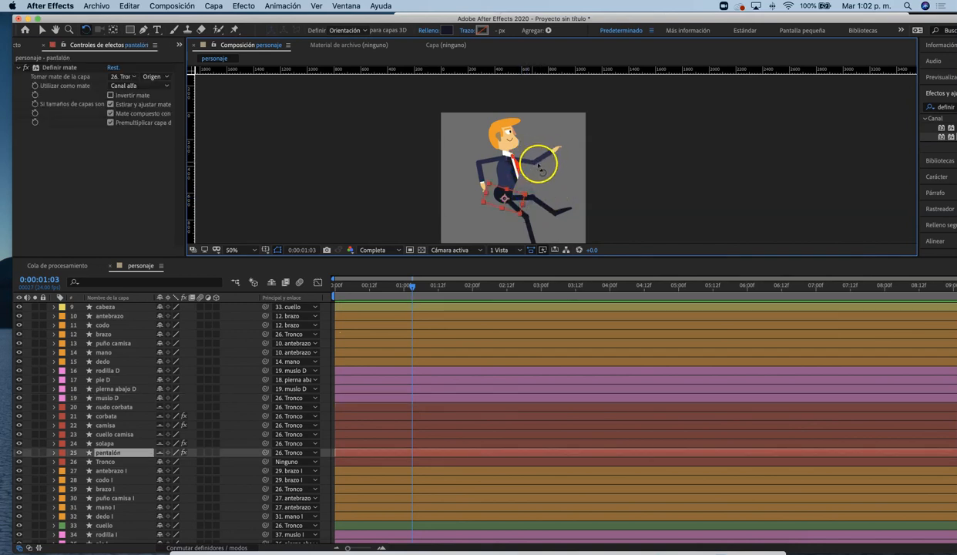
# - Lower brazo I and antebrazo I so the front forearm extends almost horizontally ahead of the body
pyautogui.click(531, 172)
pyautogui.moveTo(530, 169); pyautogui.dragTo(529, 175)
pyautogui.click(544, 175)
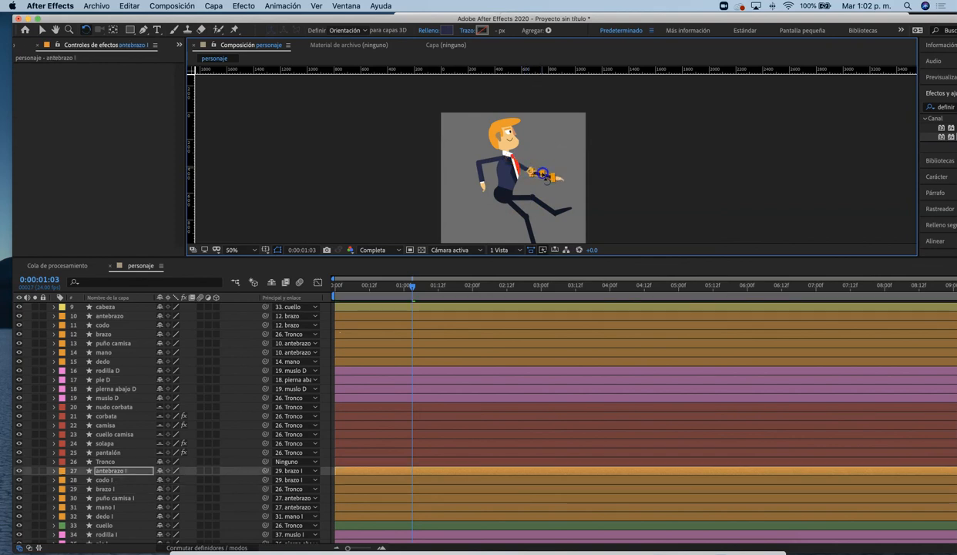
# - Rotate the rear forearm farther back behind the body and tilt the cabeza layer forward
pyautogui.click(482, 176)
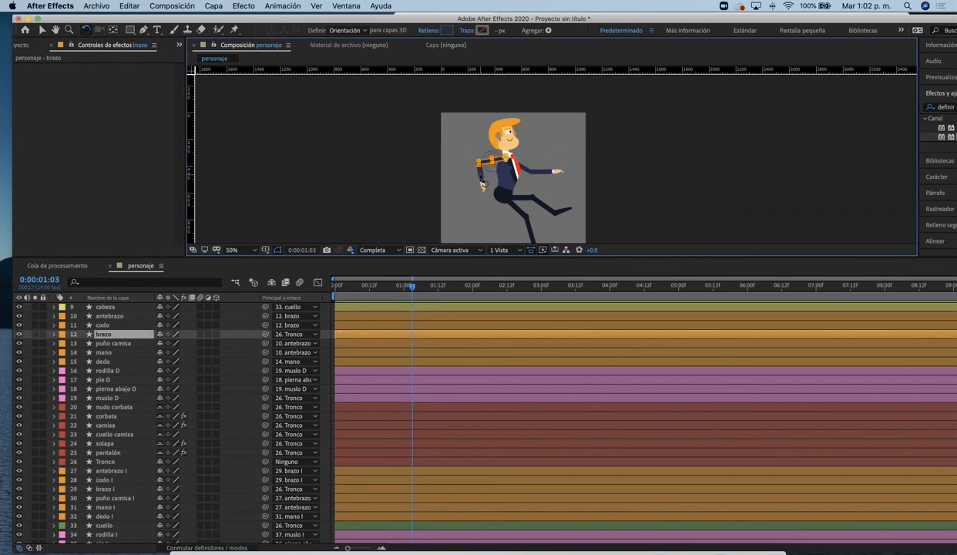
pyautogui.moveTo(482, 182); pyautogui.dragTo(474, 176)
pyautogui.click(516, 144)
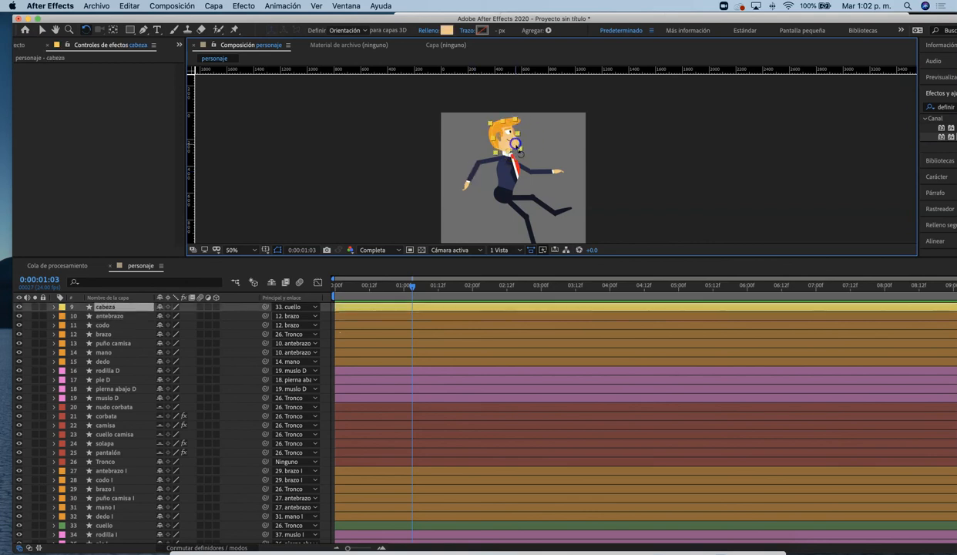
pyautogui.click(554, 145)
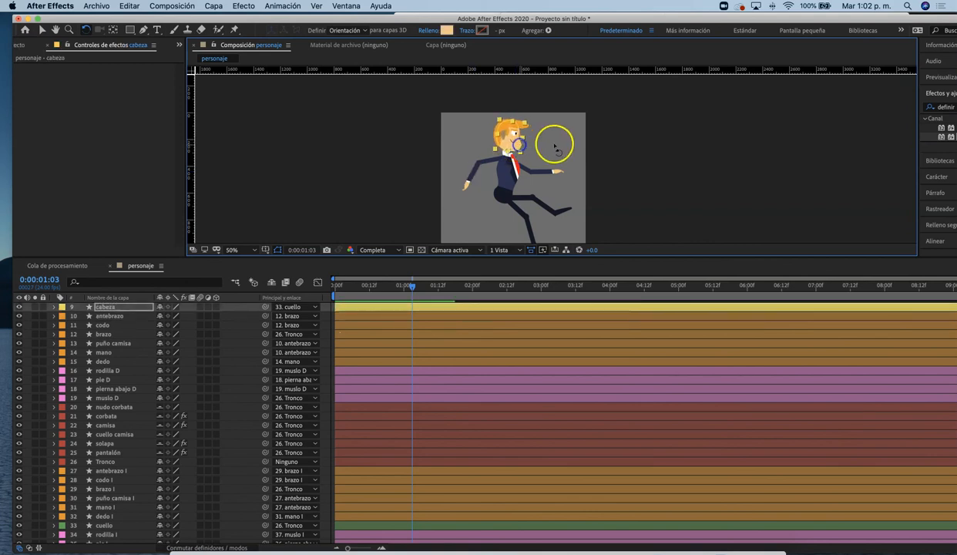
# - Swing muslo D backward with its lower leg trailing, and lower the front thigh muslo I into a running stride
pyautogui.scroll(-2, 554, 149)
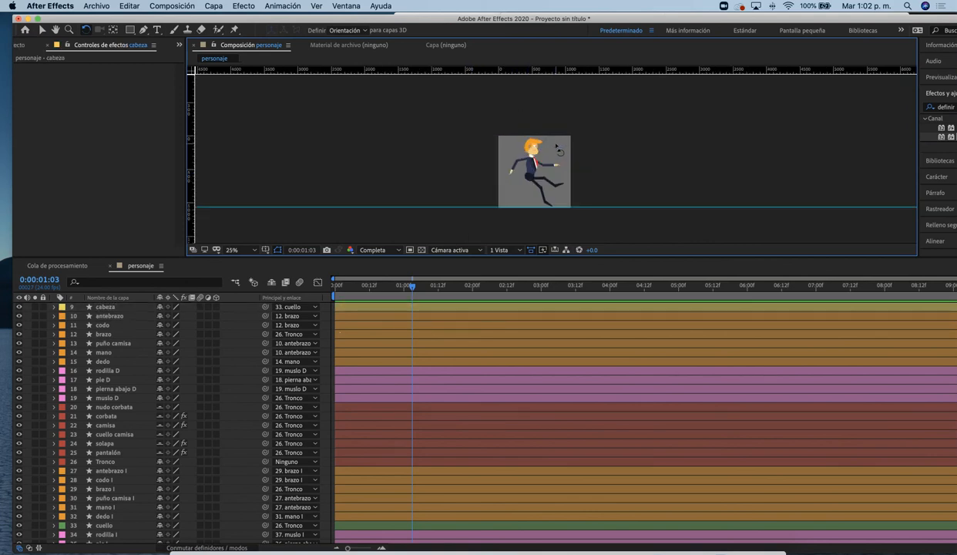
pyautogui.scroll(2, 557, 148)
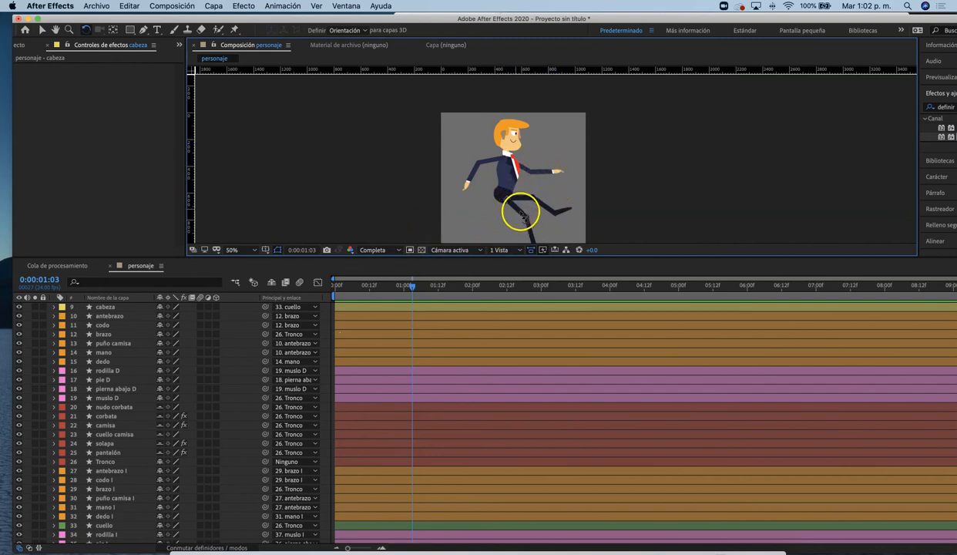
pyautogui.click(507, 212)
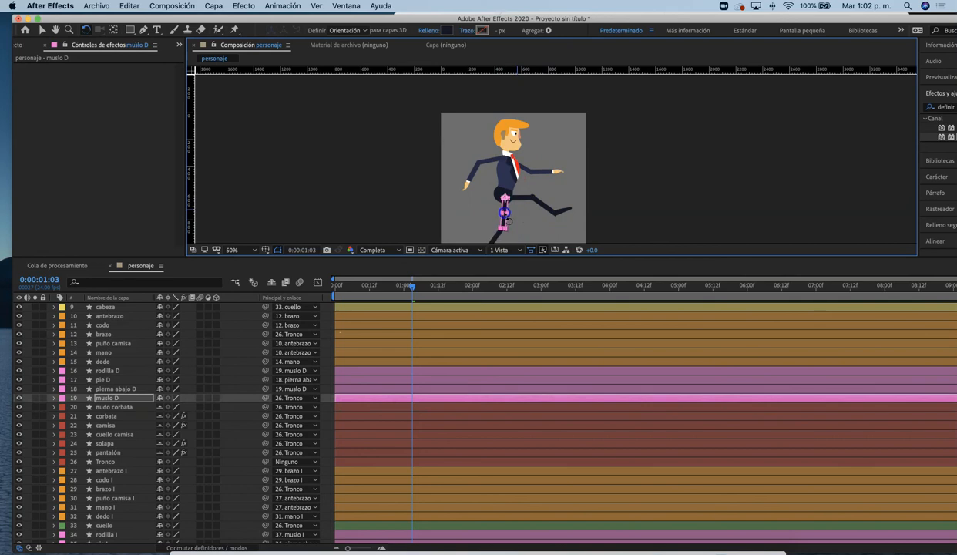
pyautogui.scroll(-2, 508, 216)
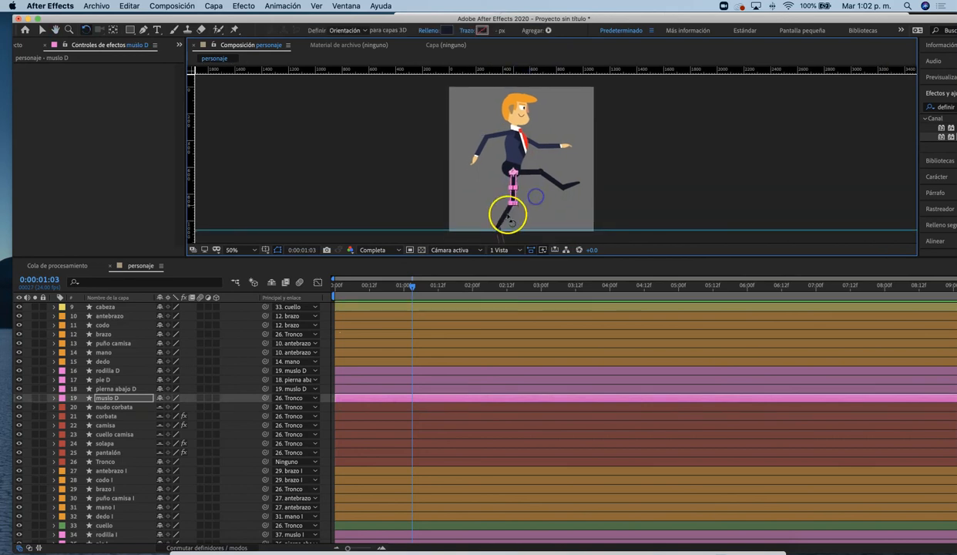
pyautogui.click(509, 218)
pyautogui.moveTo(513, 223); pyautogui.dragTo(501, 184)
pyautogui.click(509, 189)
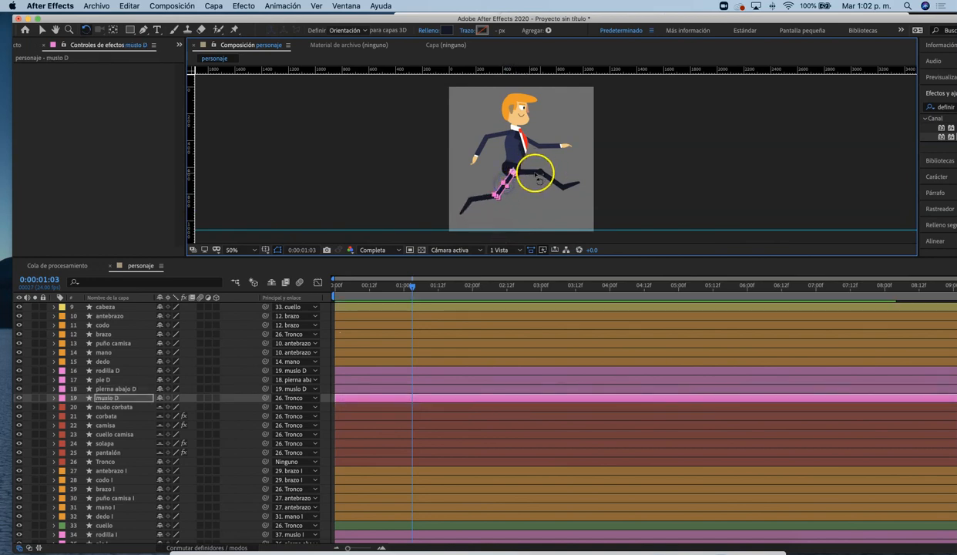
pyautogui.click(535, 177)
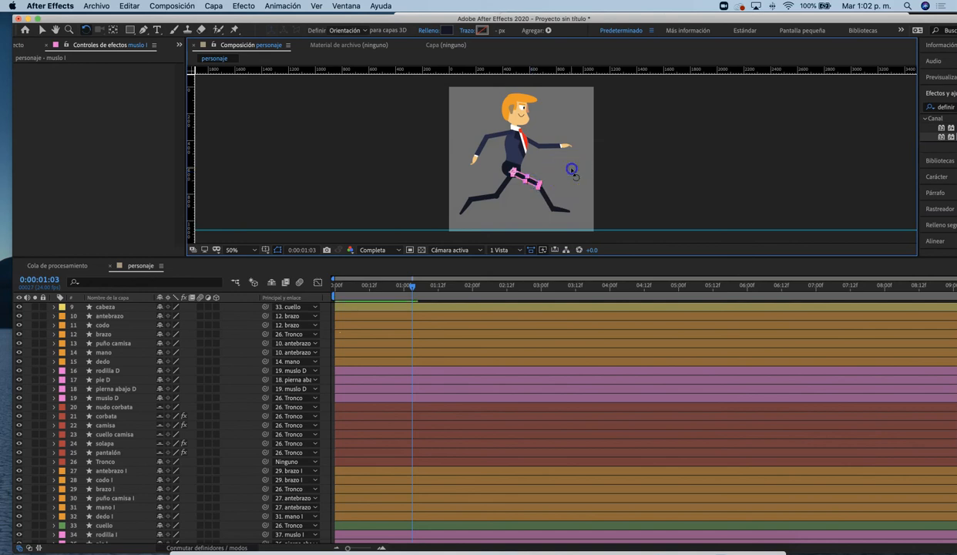
pyautogui.click(572, 170)
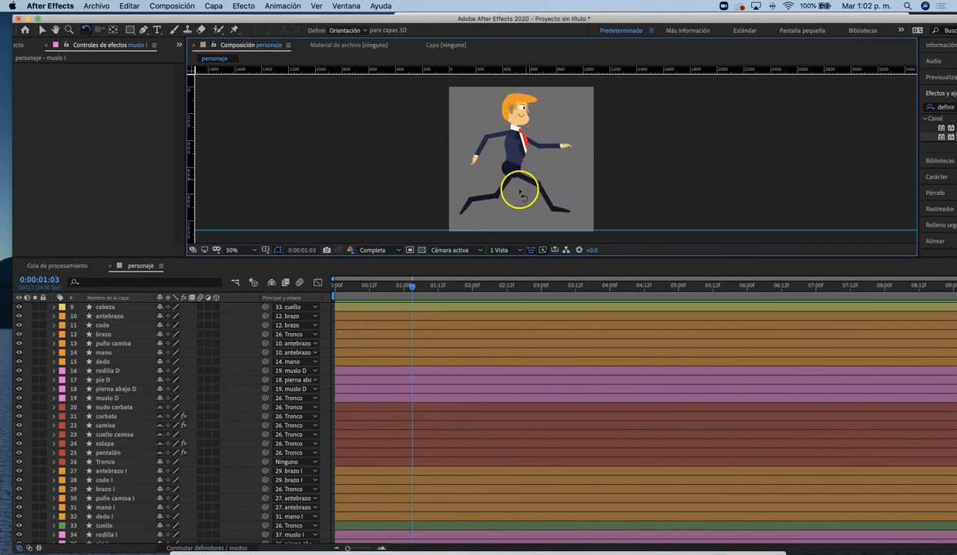
# - Try moving the Tronco layer together with all its parented body parts
pyautogui.press('v')
pyautogui.click(110, 462)
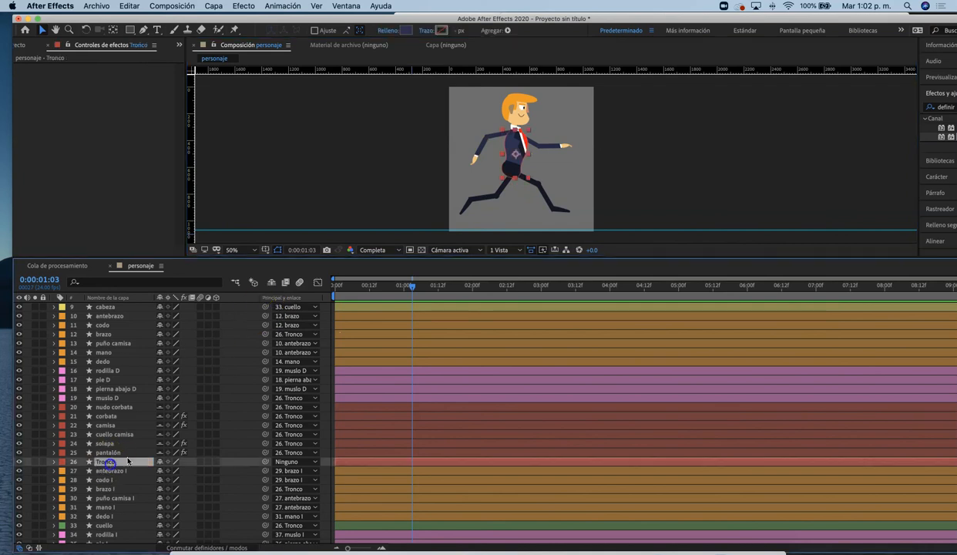
pyautogui.moveTo(514, 169)
pyautogui.mouseDown()
pyautogui.moveTo(522, 184)
pyautogui.moveTo(531, 178)
pyautogui.moveTo(504, 185)
pyautogui.moveTo(508, 165)
pyautogui.mouseUp()
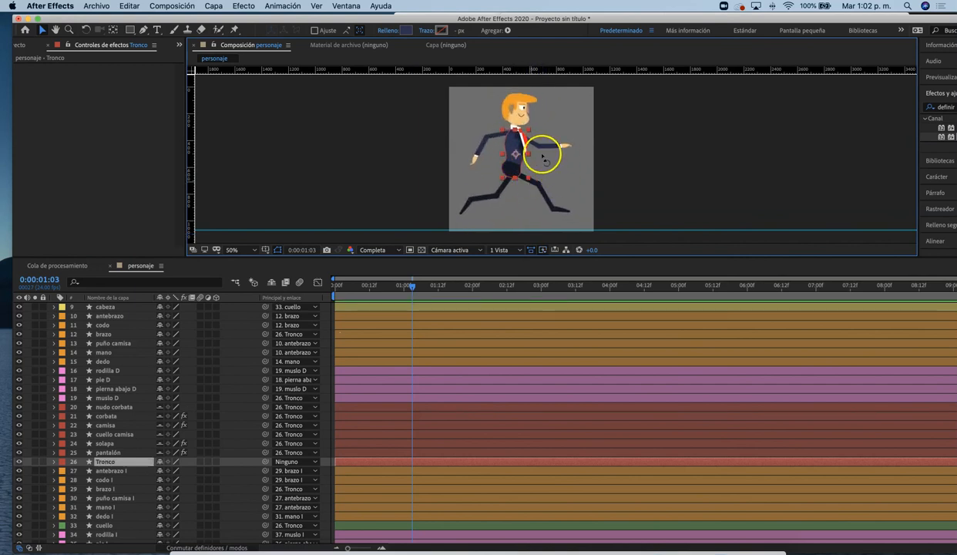
# - Rotate the front arm slightly upward and raise the muslo I thigh to widen the running stride
pyautogui.click(537, 151)
pyautogui.press('w')
pyautogui.click(527, 175)
pyautogui.click(535, 187)
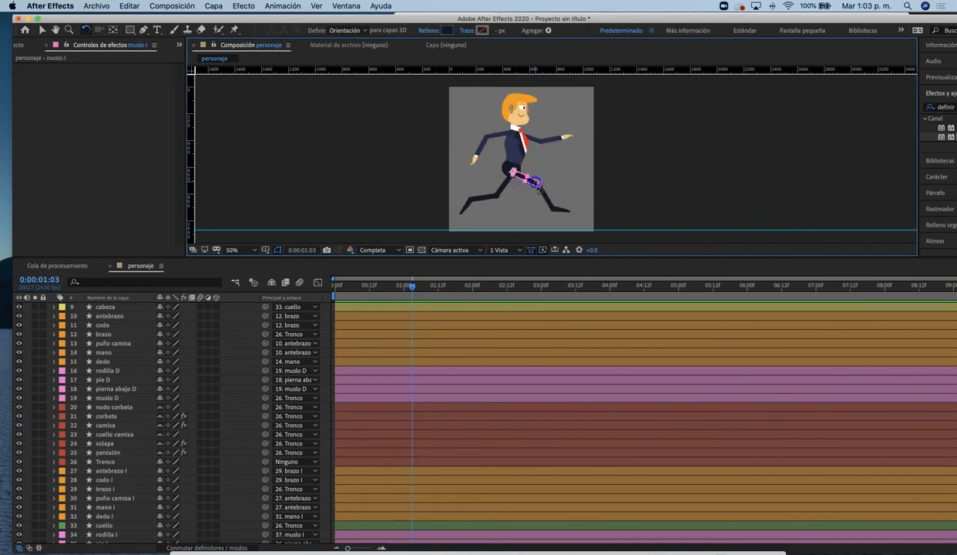
# - Try rotating the cabeza layer about the neck
pyautogui.click(530, 127)
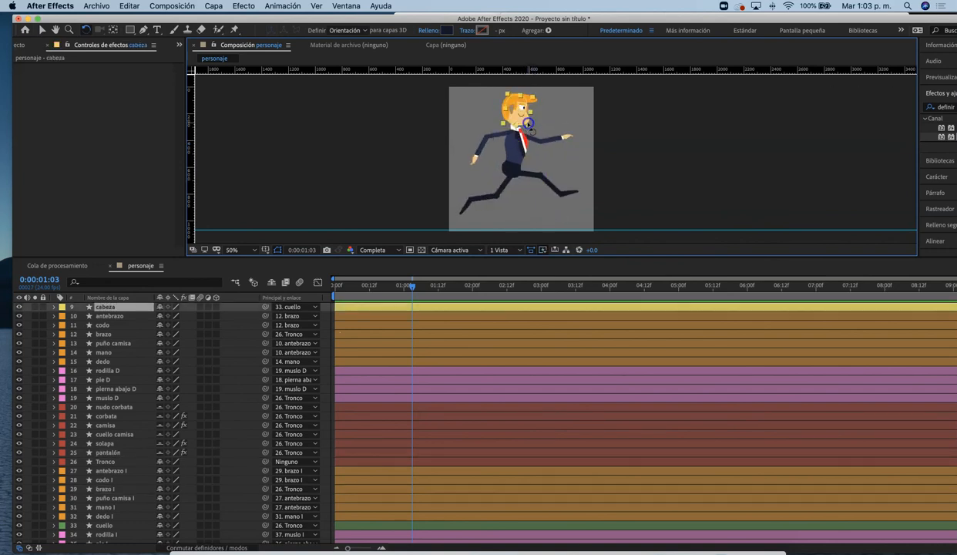
pyautogui.moveTo(529, 125); pyautogui.dragTo(540, 115)
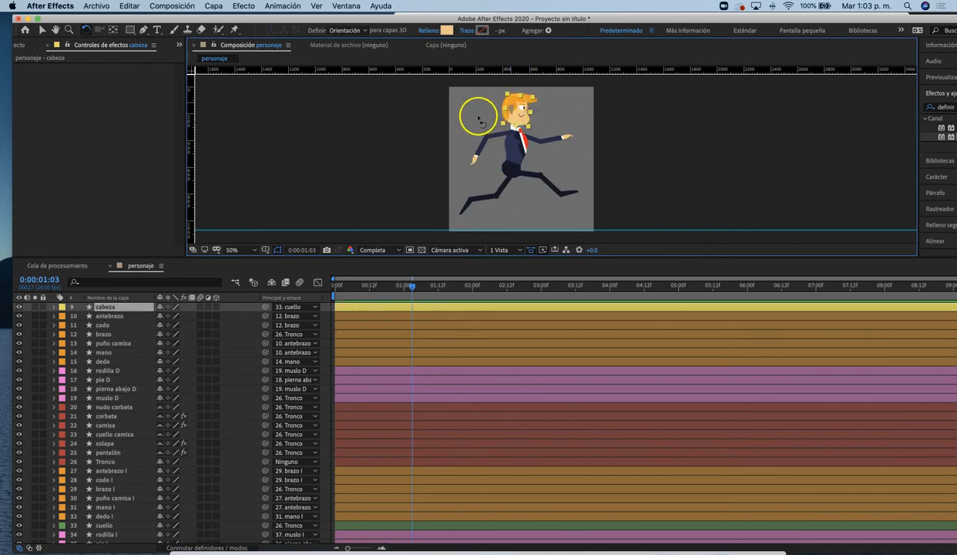